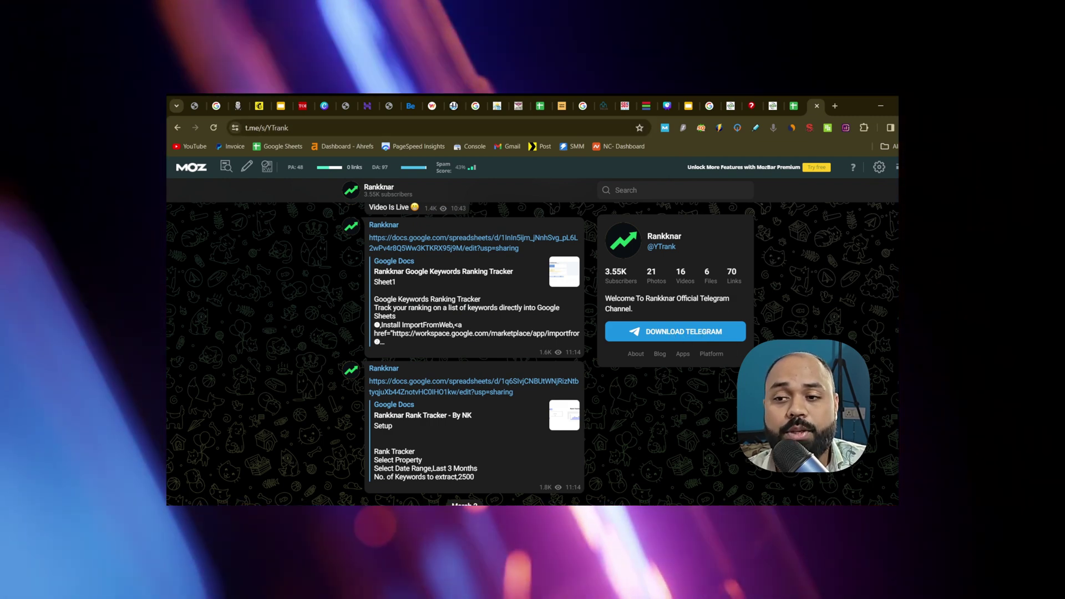
scroll(474, 341, "up", 10)
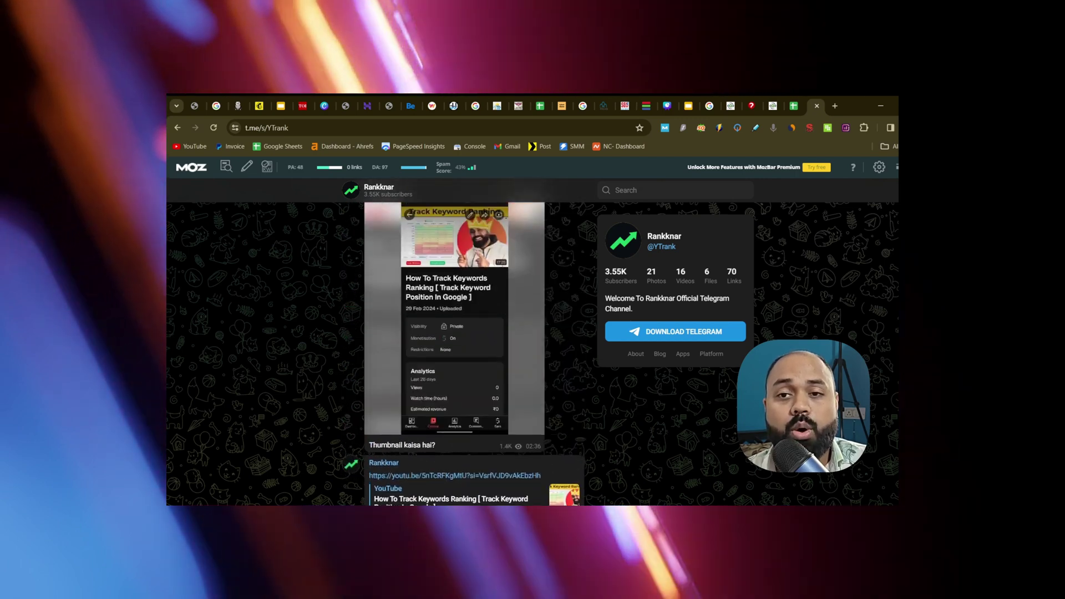
scroll(474, 341, "down", 10)
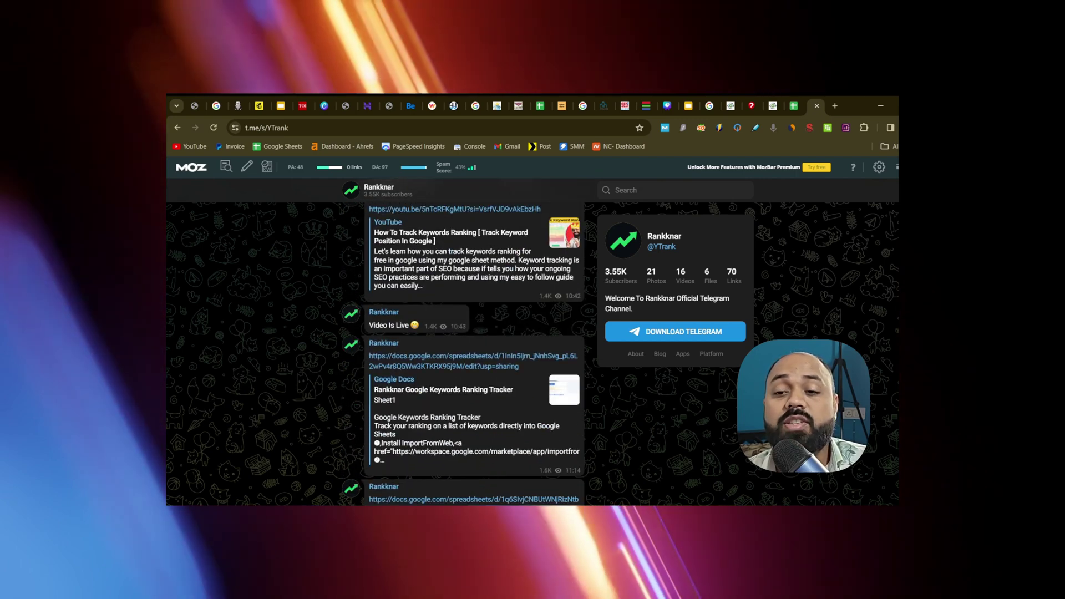
scroll(412, 438, "down", 10)
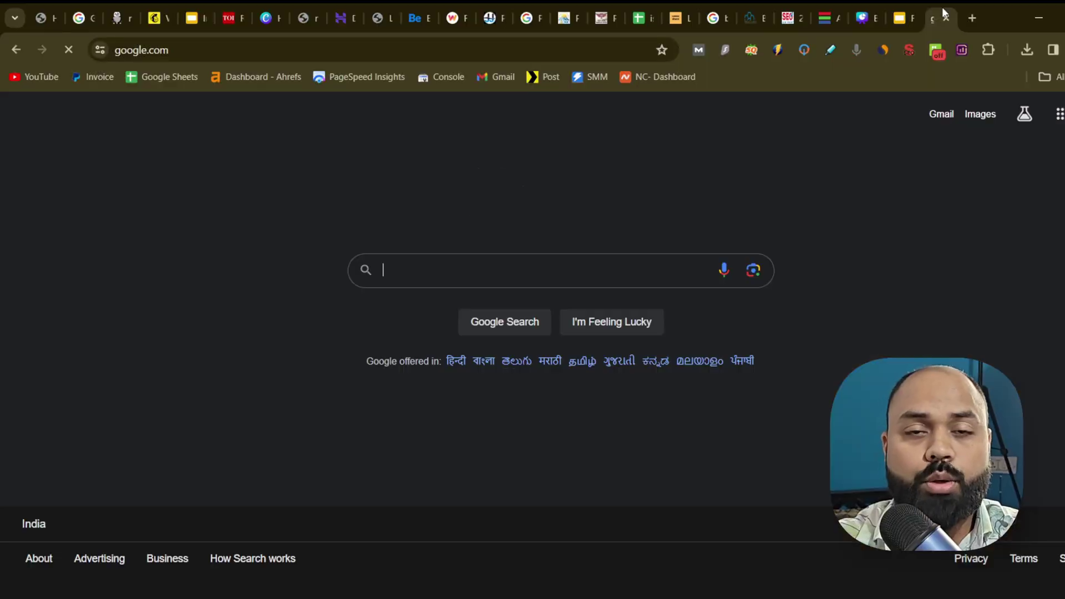
left_click(500, 276)
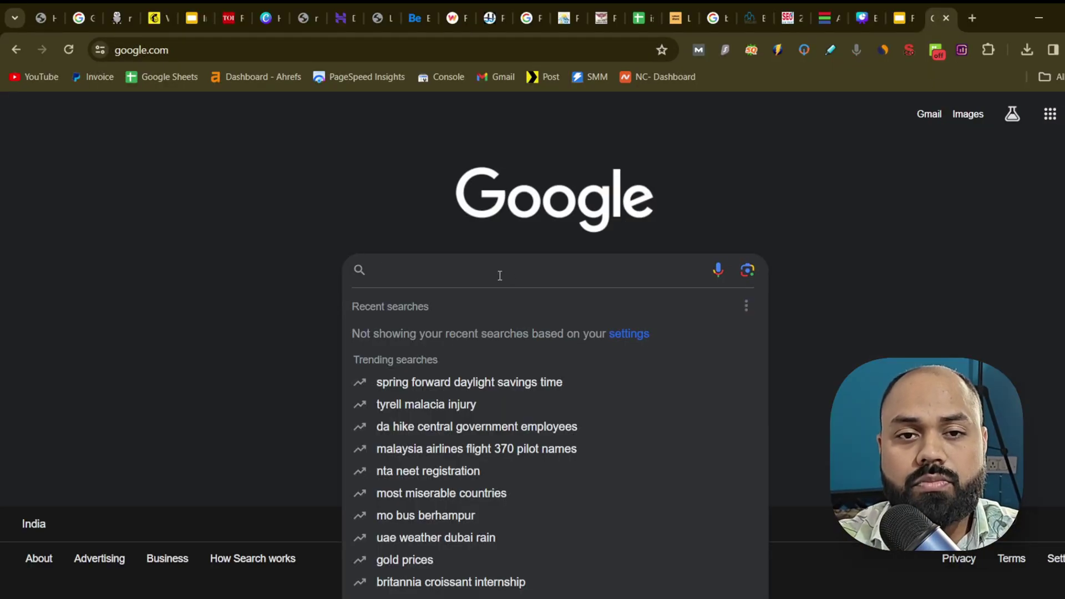
left_click(266, 200)
- Open the RankknaR YouTube channel page in a new browser tab
left_click(968, 26)
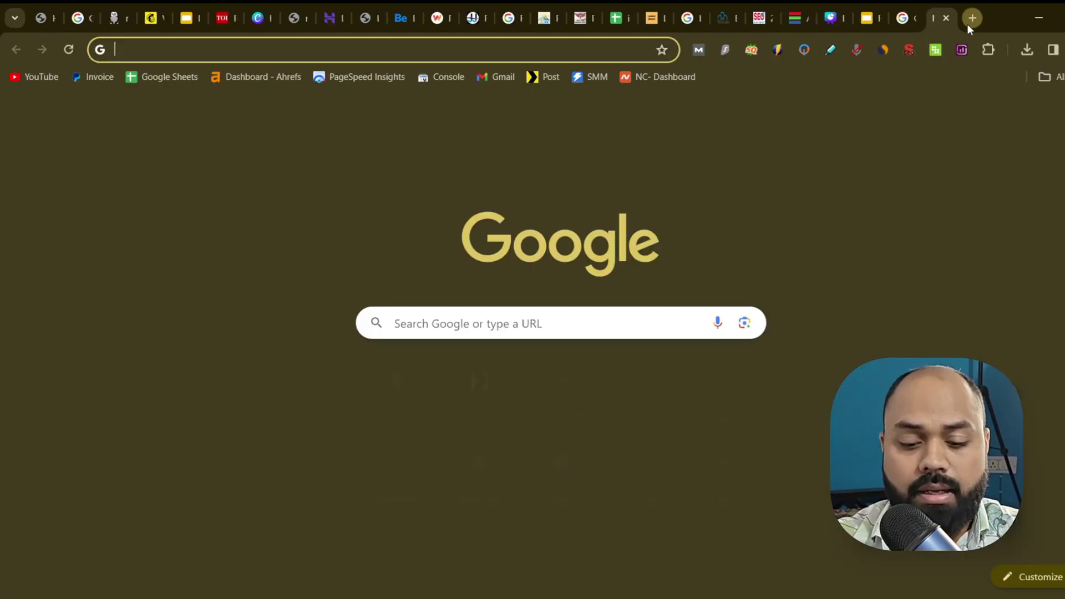
type("youtube.com")
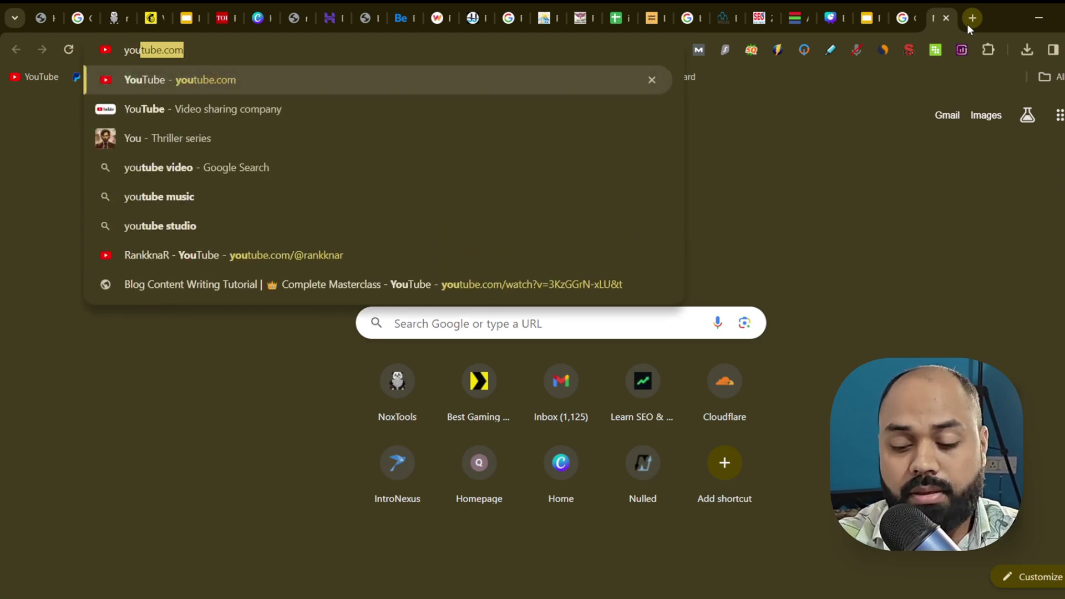
key("Down")
key("Down")
key("Down")
key("Down")
key("Down")
key("Down")
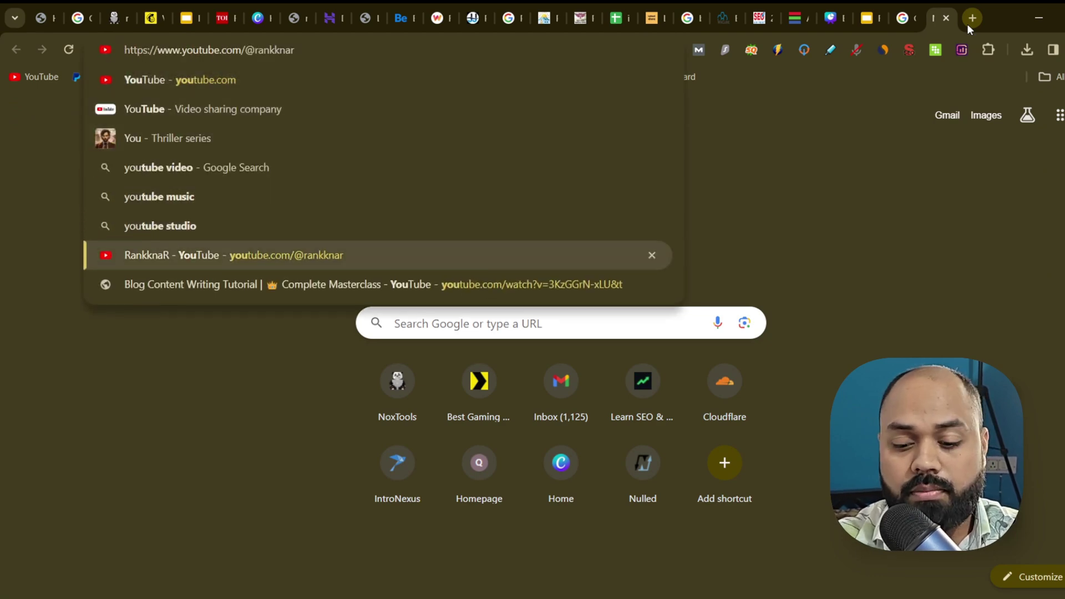
key("Return")
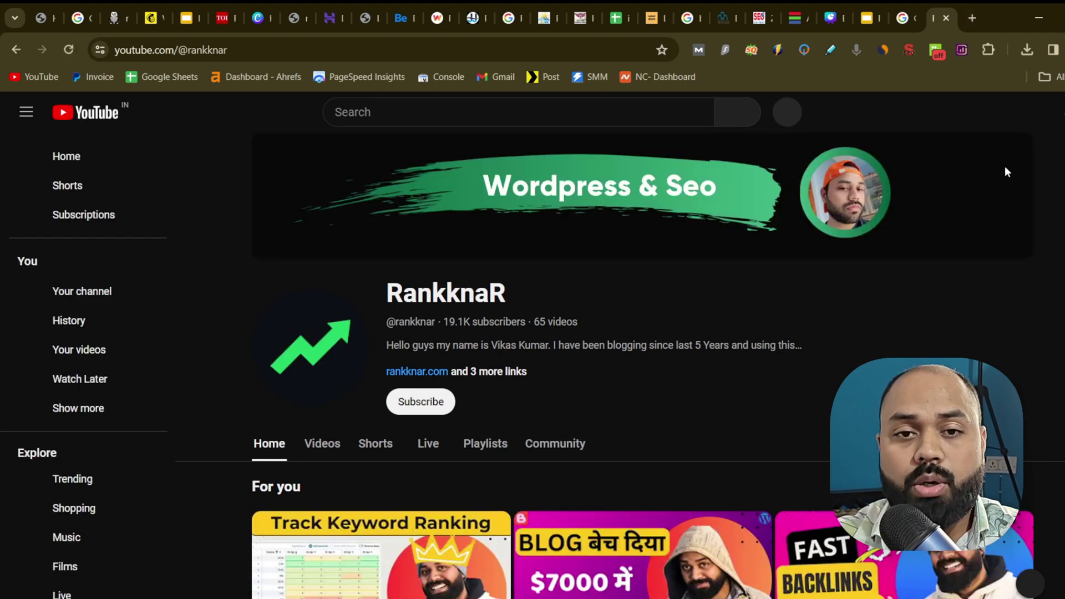
- Look up the backlink course videos on YouTube with the search "backlinks rankknar" and close the YouTube tab
scroll(620, 366, "down", 1)
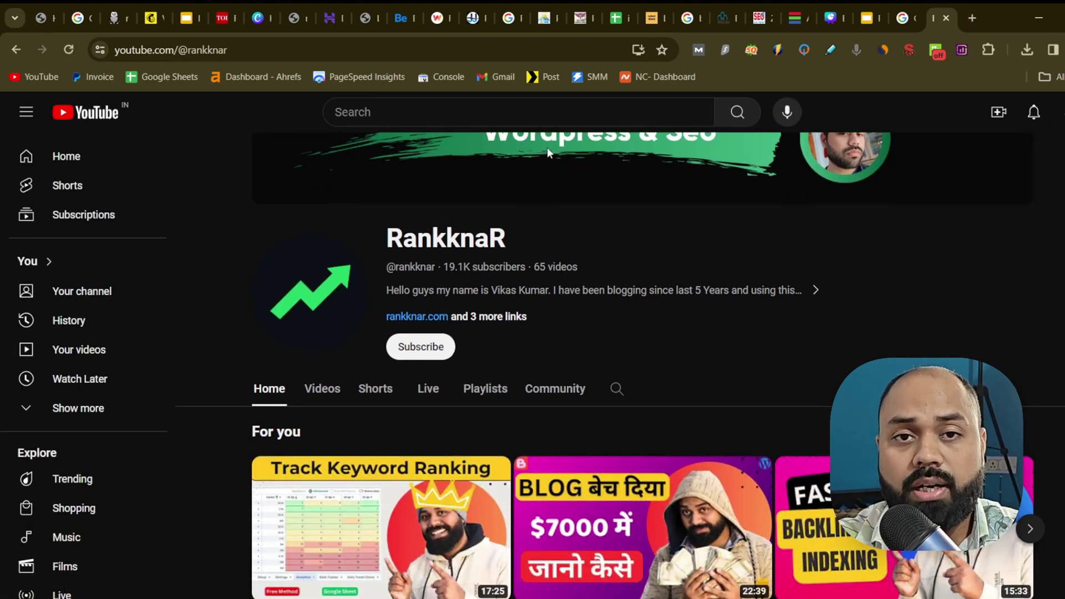
left_click(544, 106)
type("backlinks")
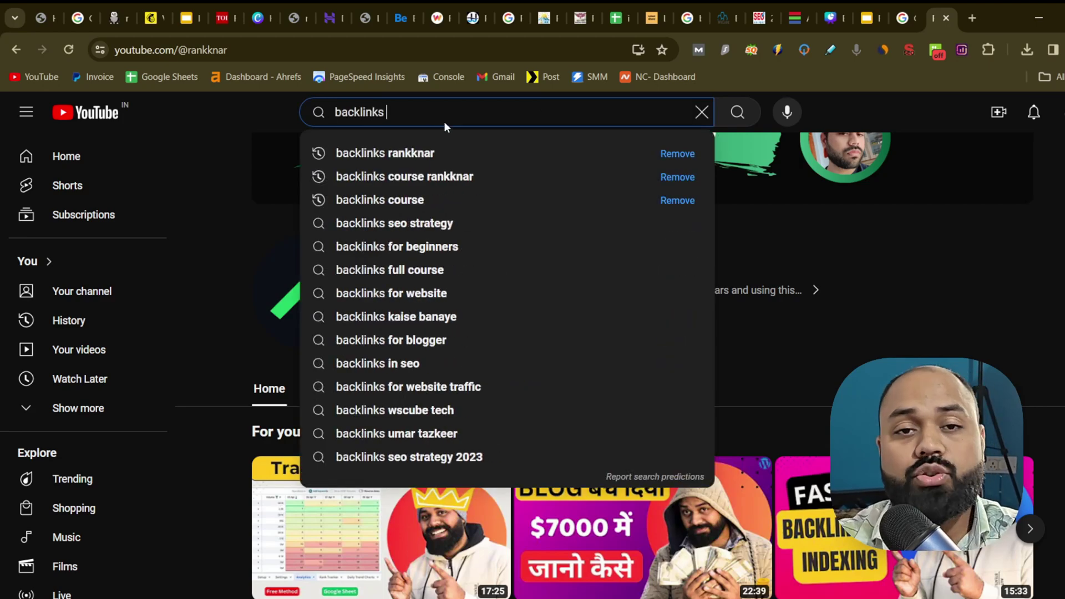
left_click(405, 147)
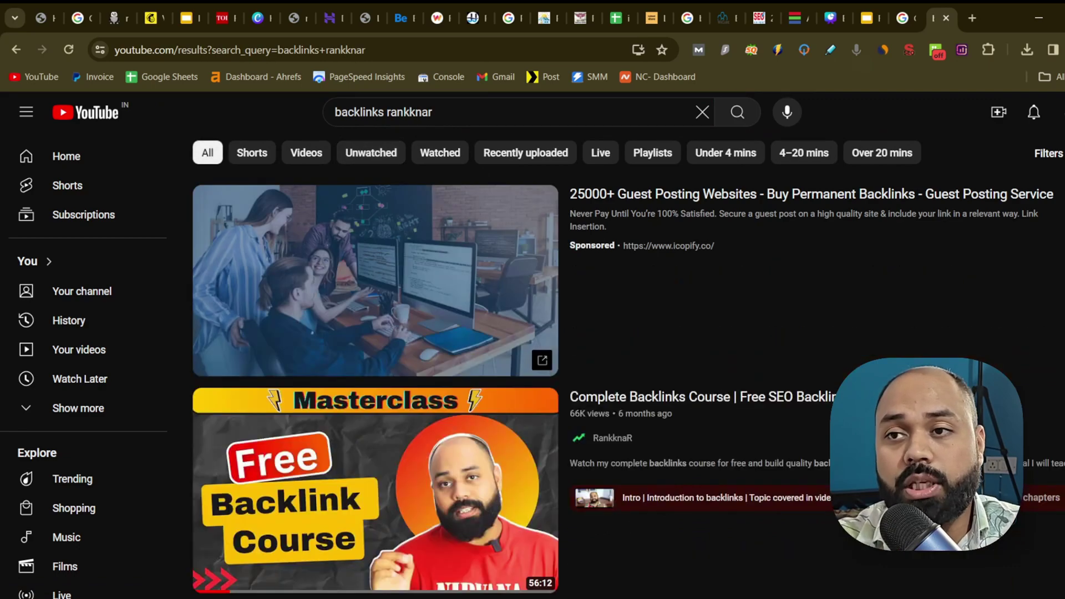
scroll(375, 361, "down", 4)
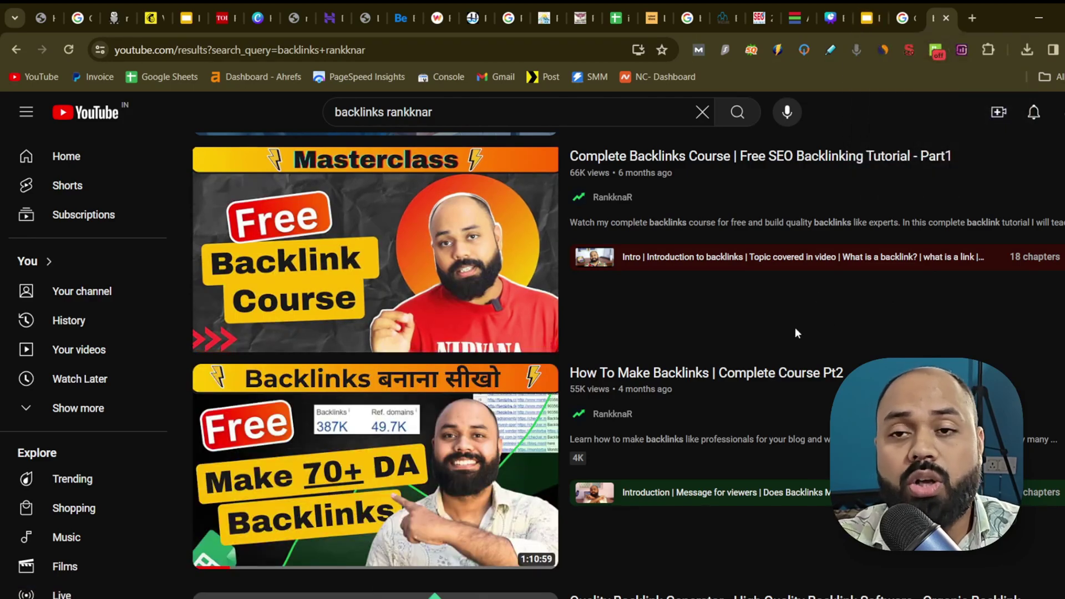
mouse_move(791, 335)
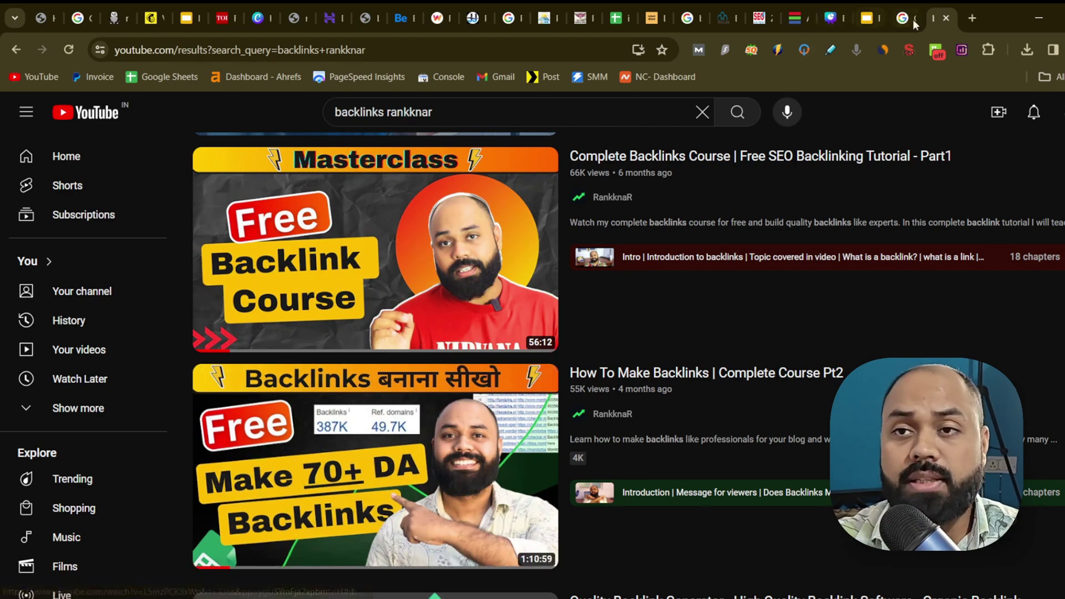
left_click(946, 19)
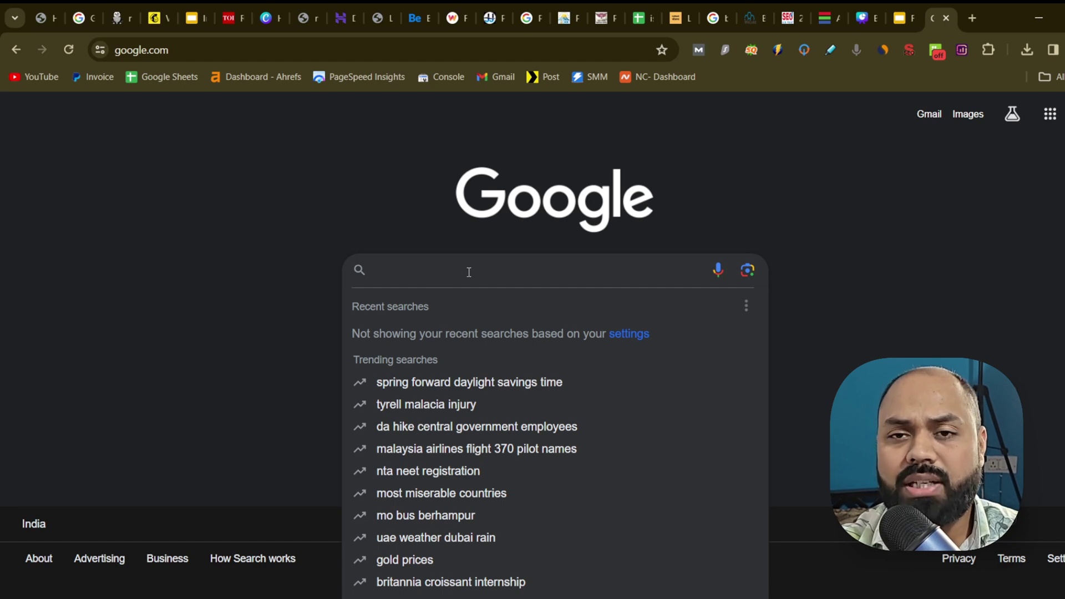
- Search Google for "tech related forums"
type("ch ")
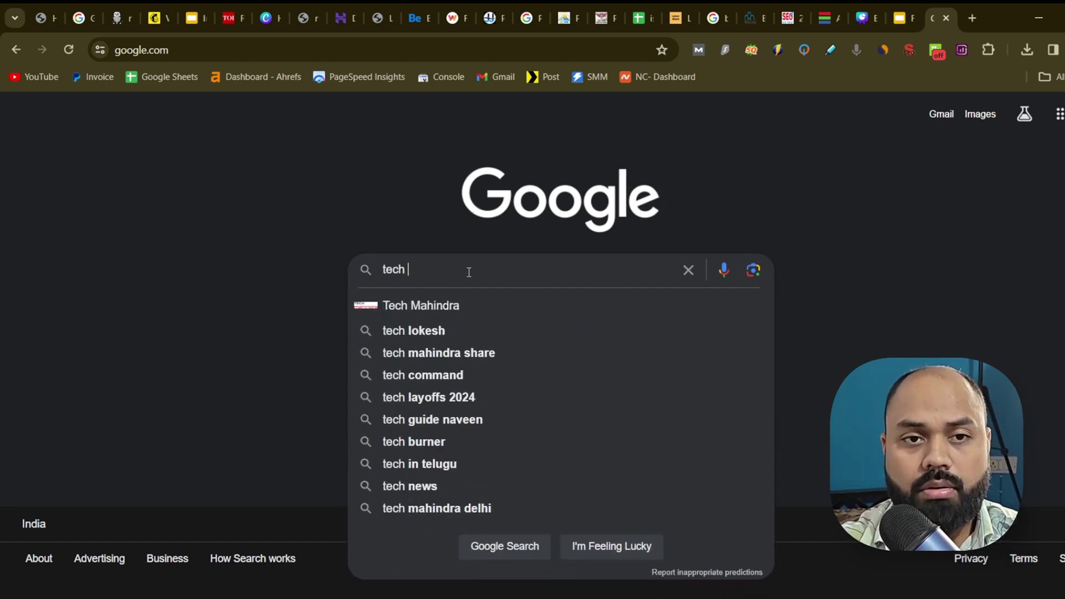
type("realted ")
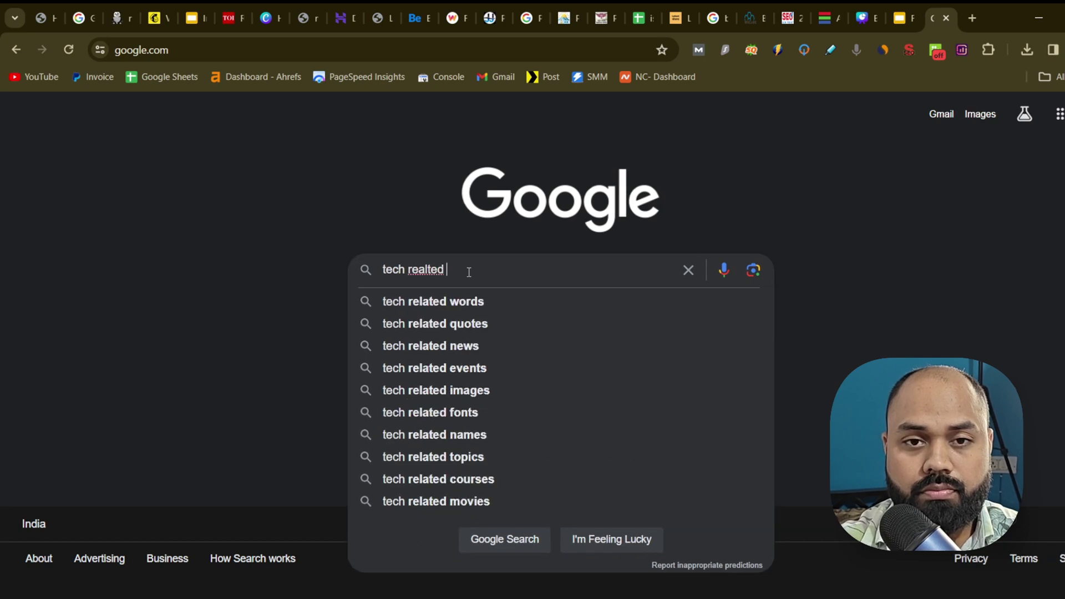
type("forums")
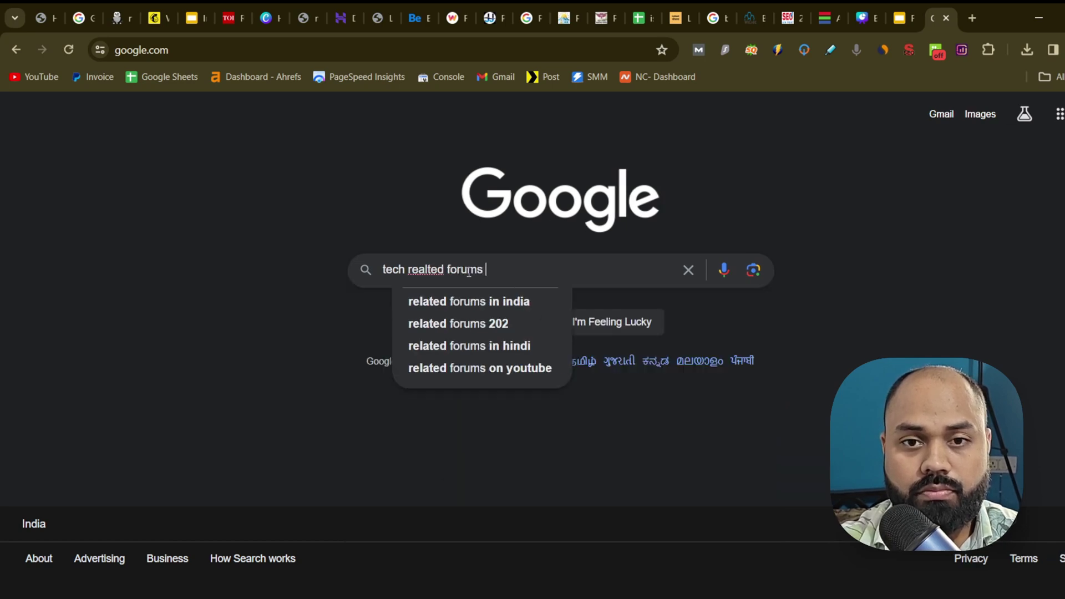
key("Return")
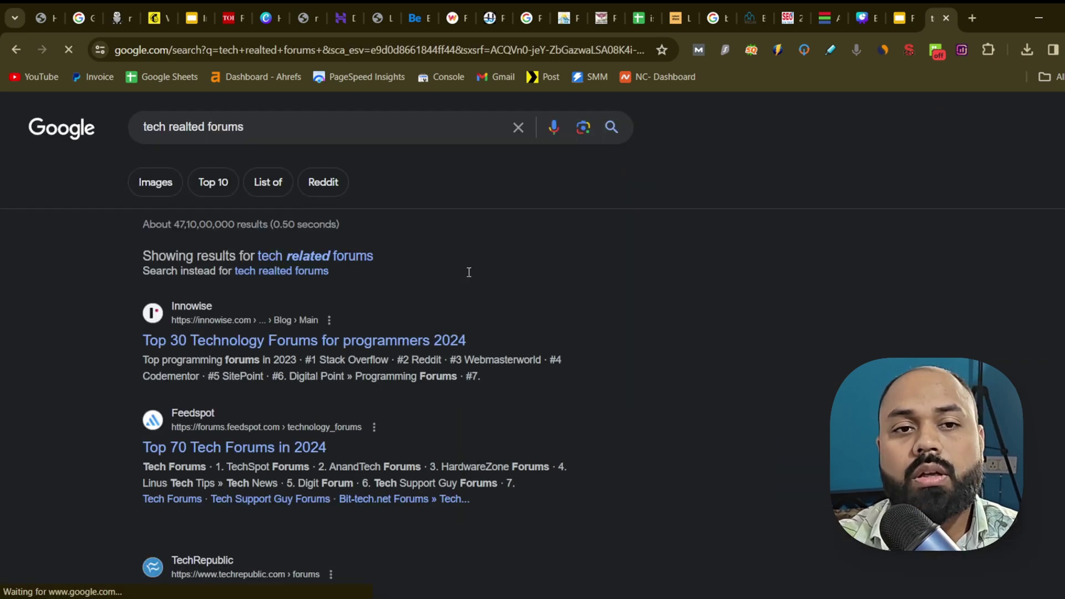
left_click(344, 283)
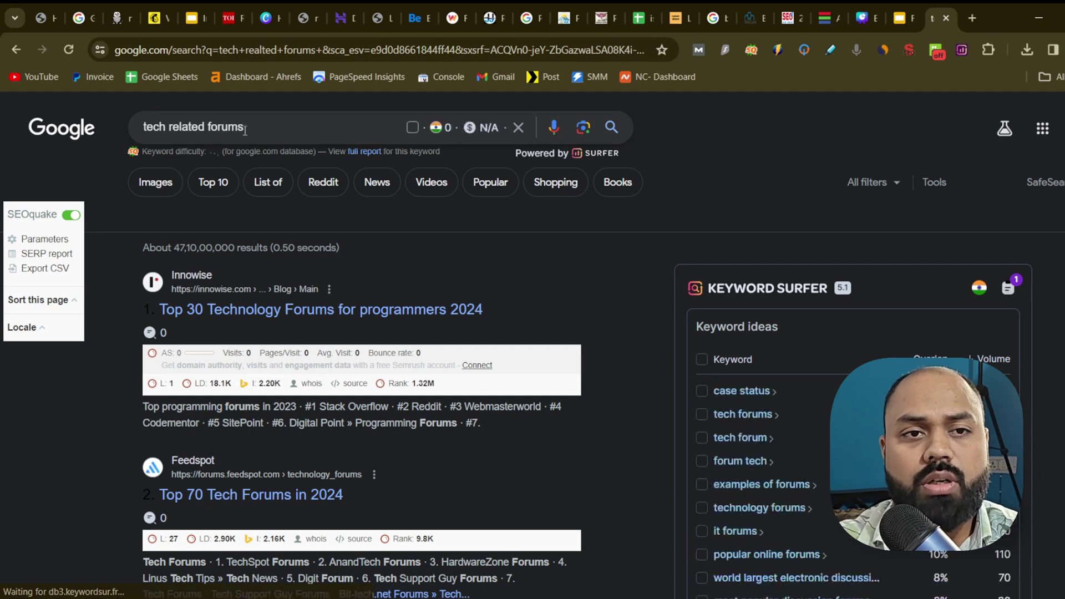
- Refine the Google search to "tech related forums sites list"
left_click(338, 128)
type("site")
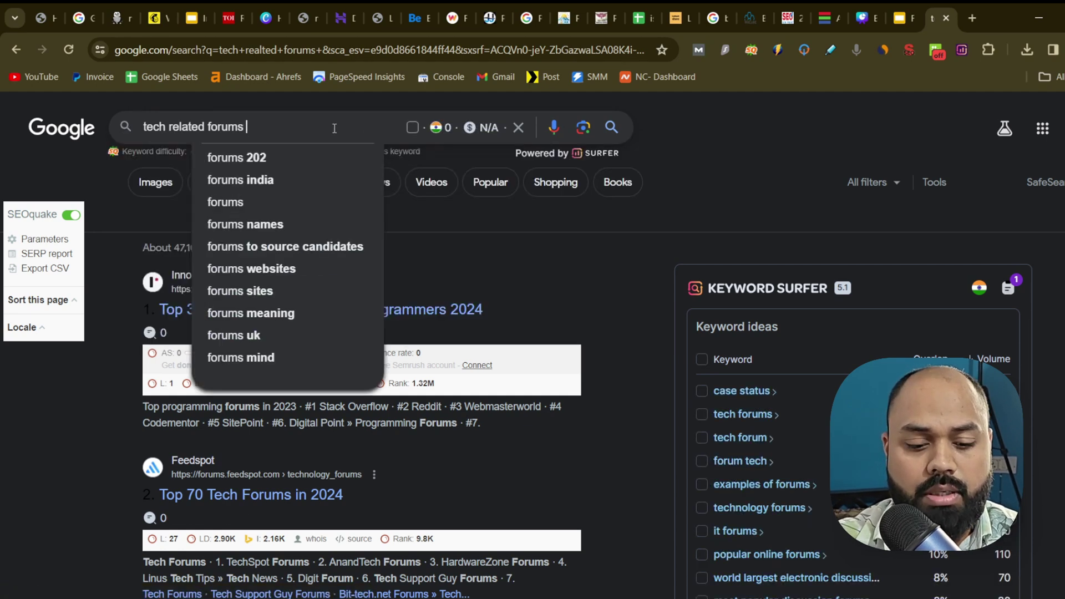
type("s list")
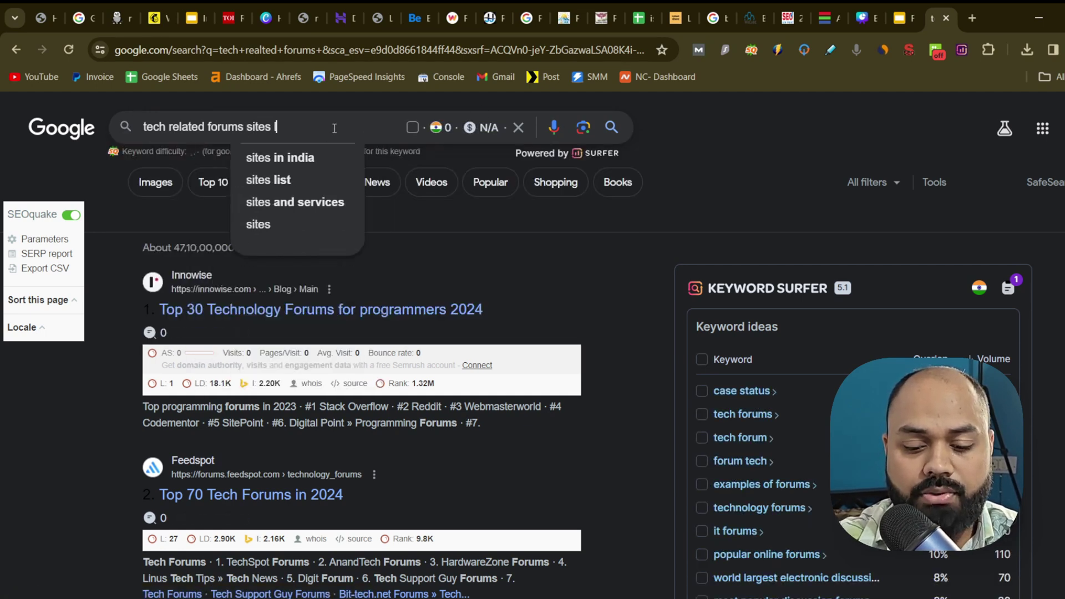
key("Return")
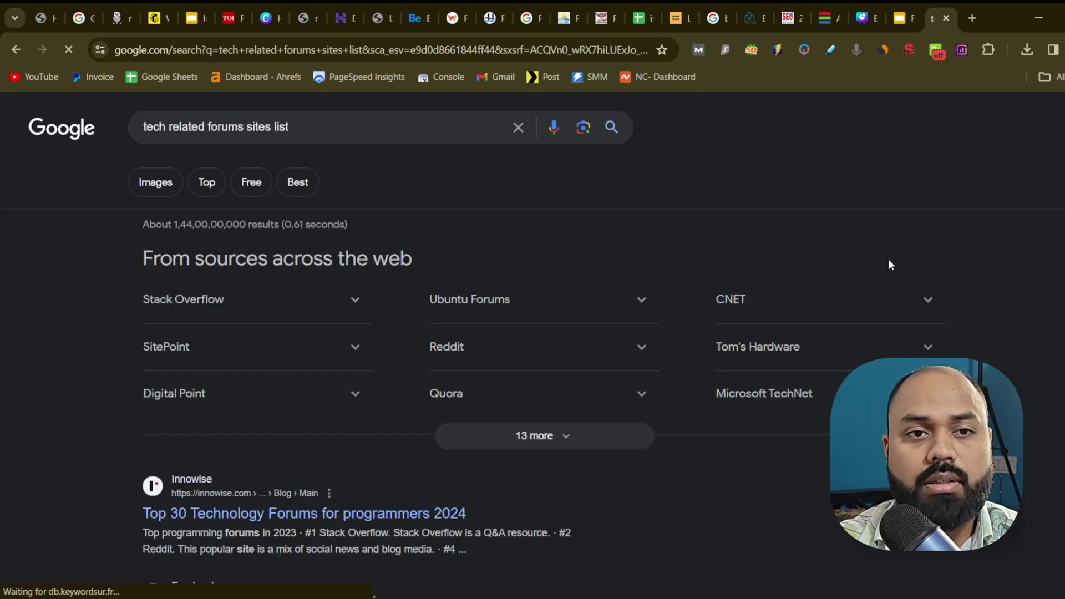
- Open the forum site list results from theproche.com, BloggingDen and The Web Hospitality in separate background tabs
scroll(695, 207, "down", 10)
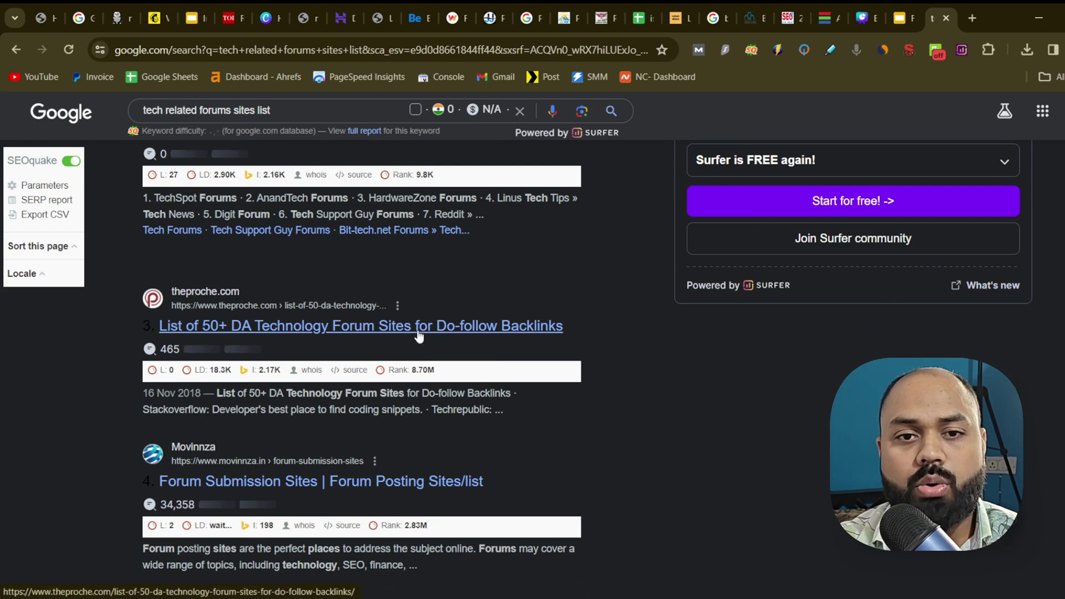
middle_click(422, 328)
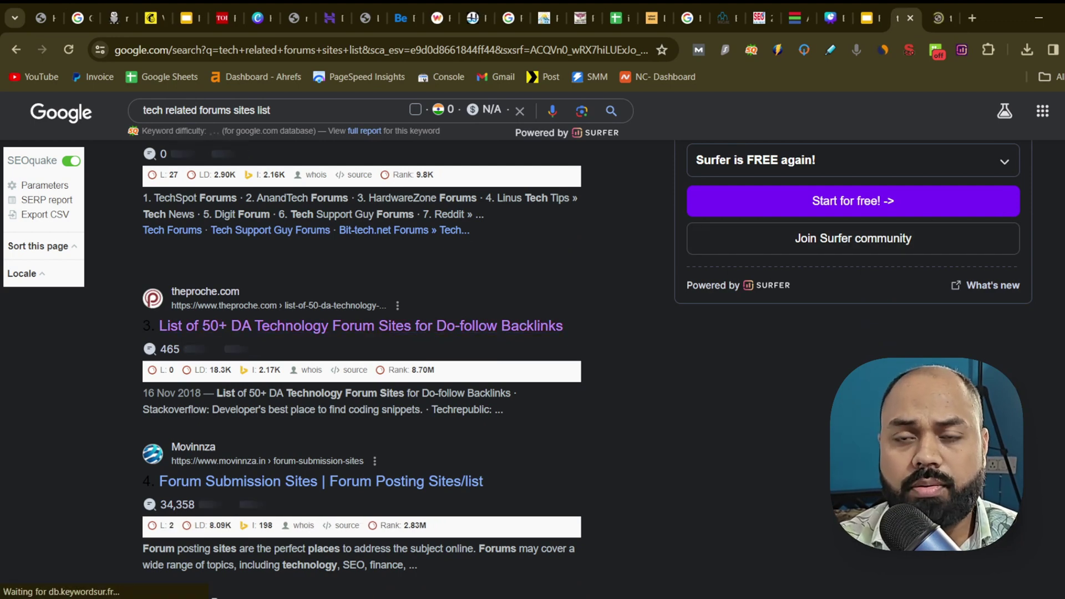
scroll(339, 378, "down", 4)
middle_click(309, 391)
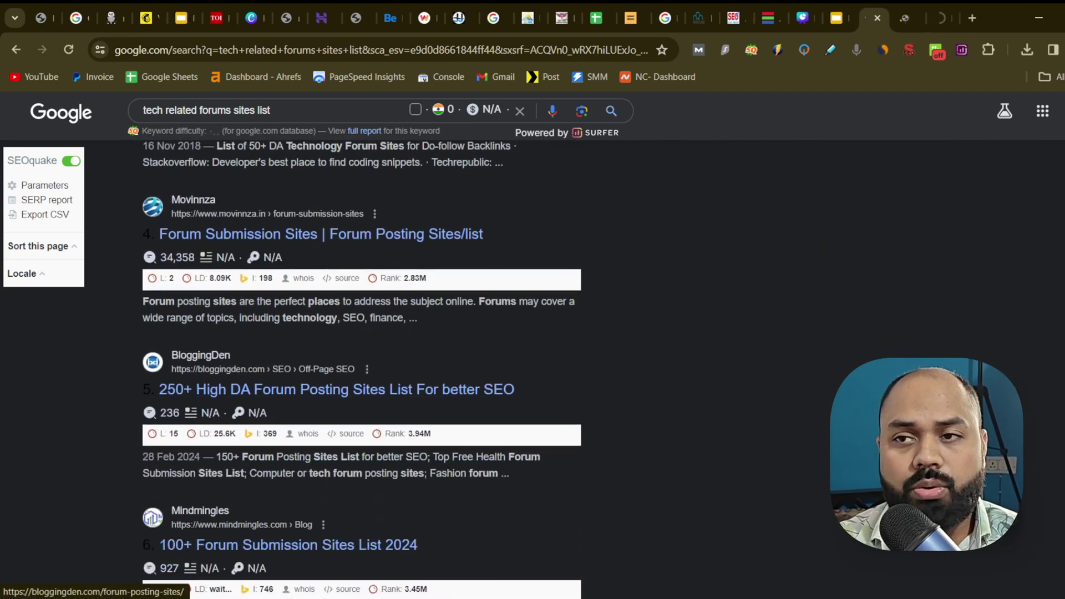
scroll(714, 240, "down", 7)
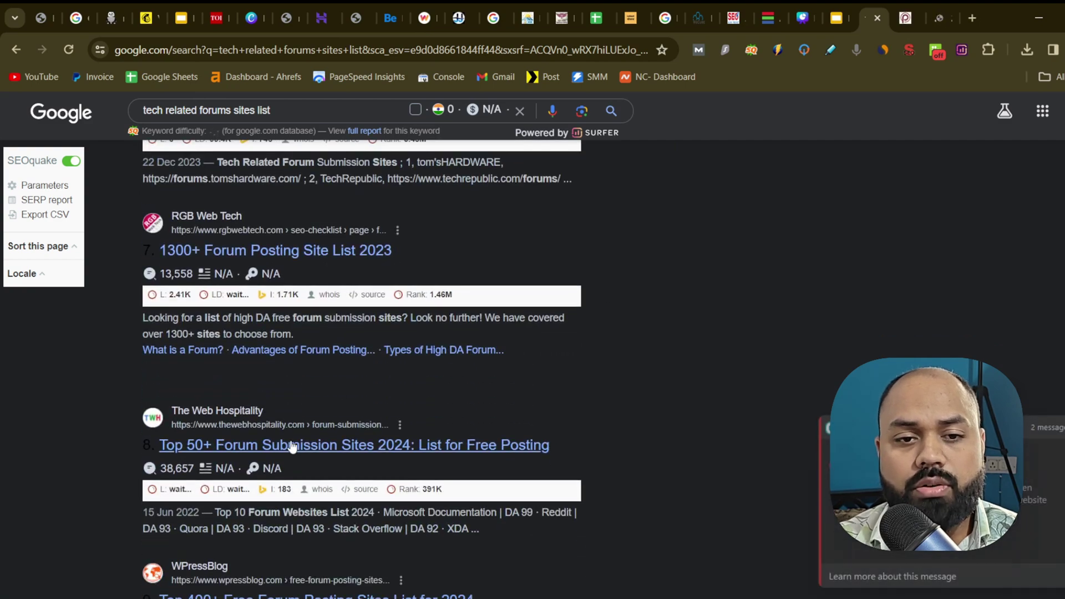
middle_click(293, 447)
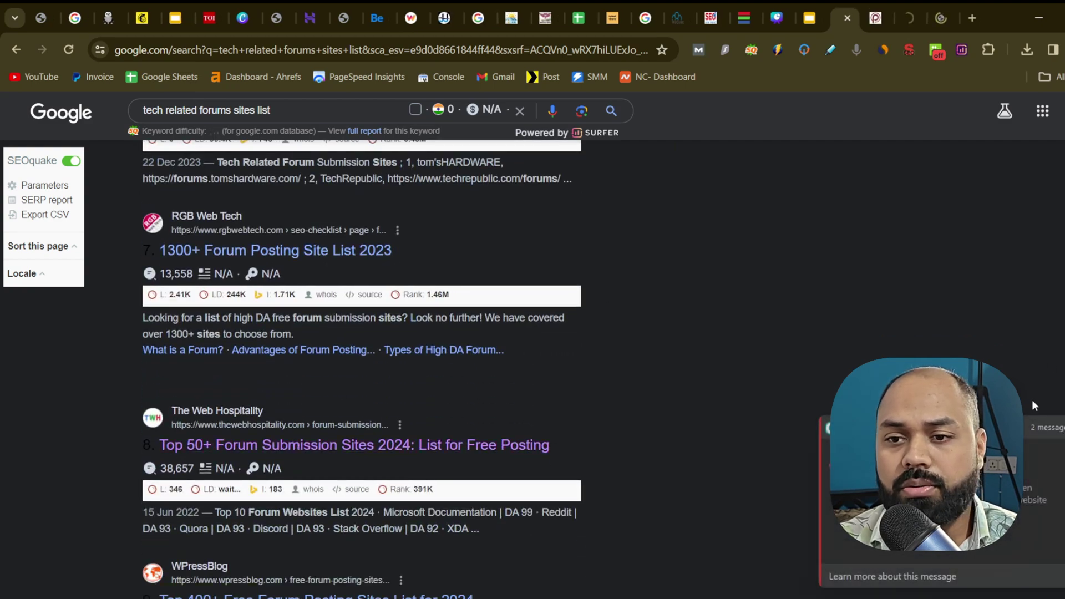
- Skim the theproche.com technology forum sites article, glance at the BloggingDen page, and close the theproche.com tab
key("ctrl+Tab")
scroll(419, 327, "down", 15)
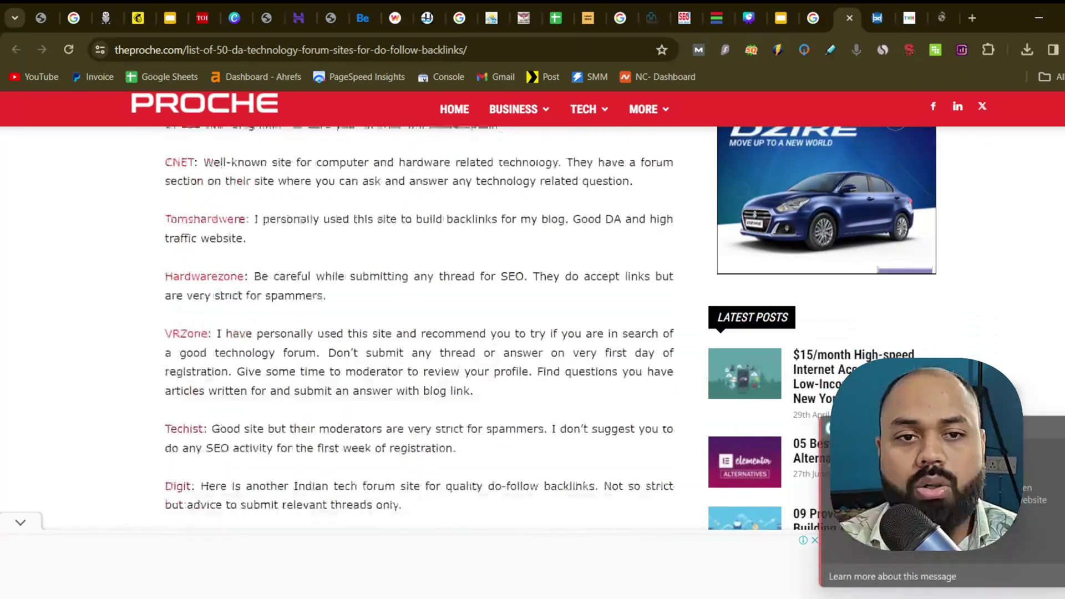
scroll(419, 327, "up", 20)
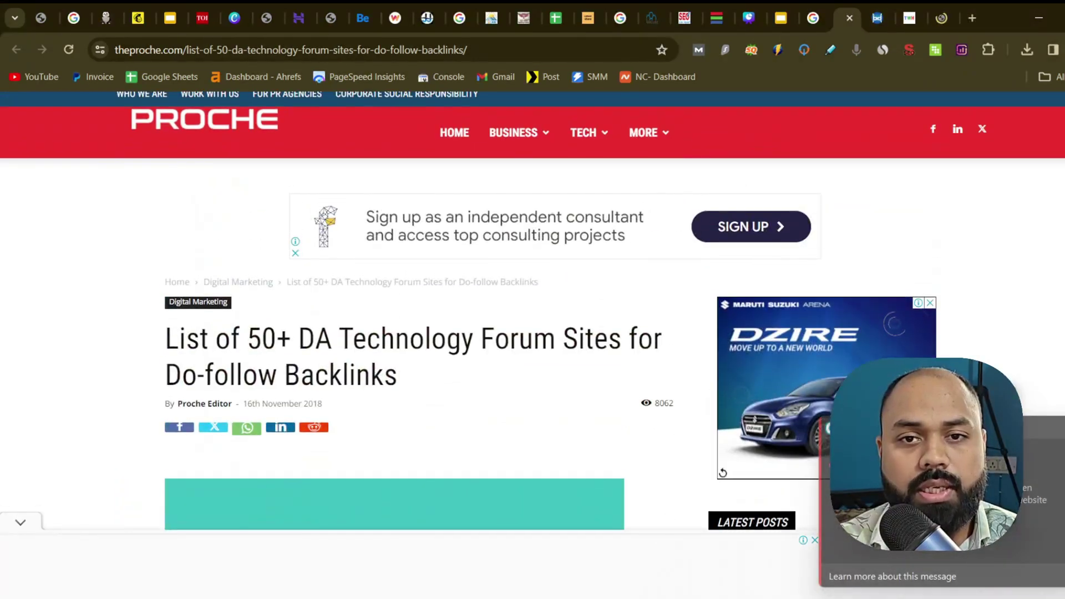
left_click(877, 17)
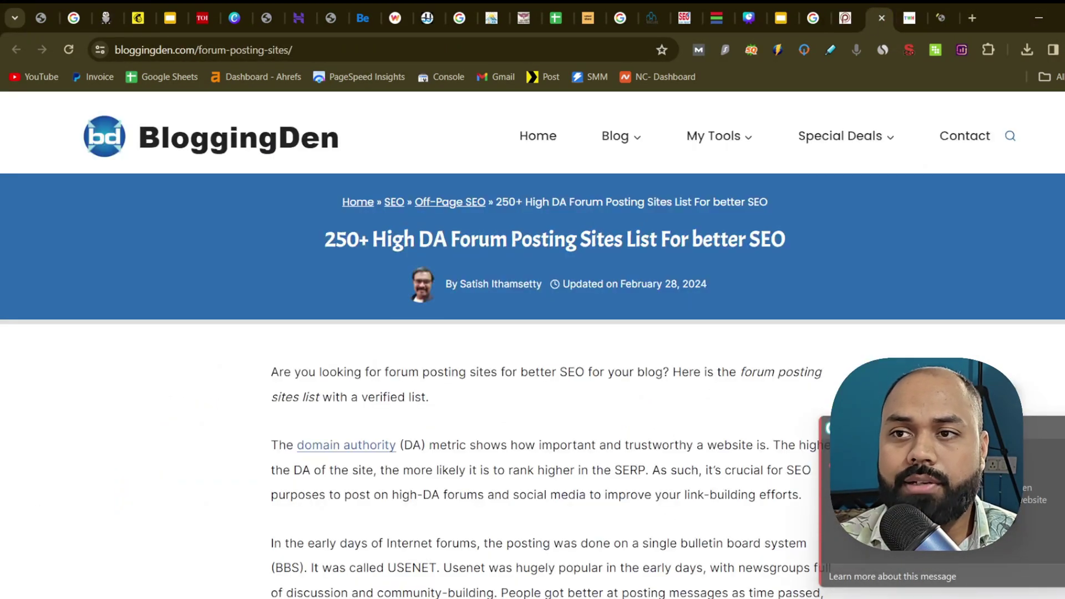
scroll(532, 389, "down", 10)
left_click(850, 20)
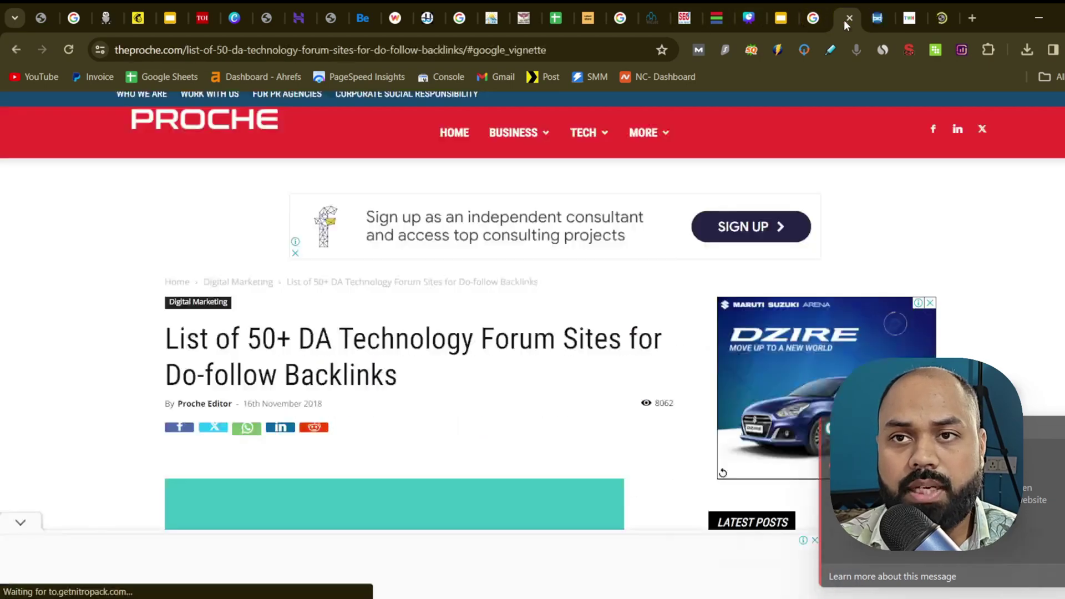
left_click(850, 18)
- Examine the 150+ forum posting sites table with domain and page authority in the BloggingDen article
scroll(533, 332, "down", 10)
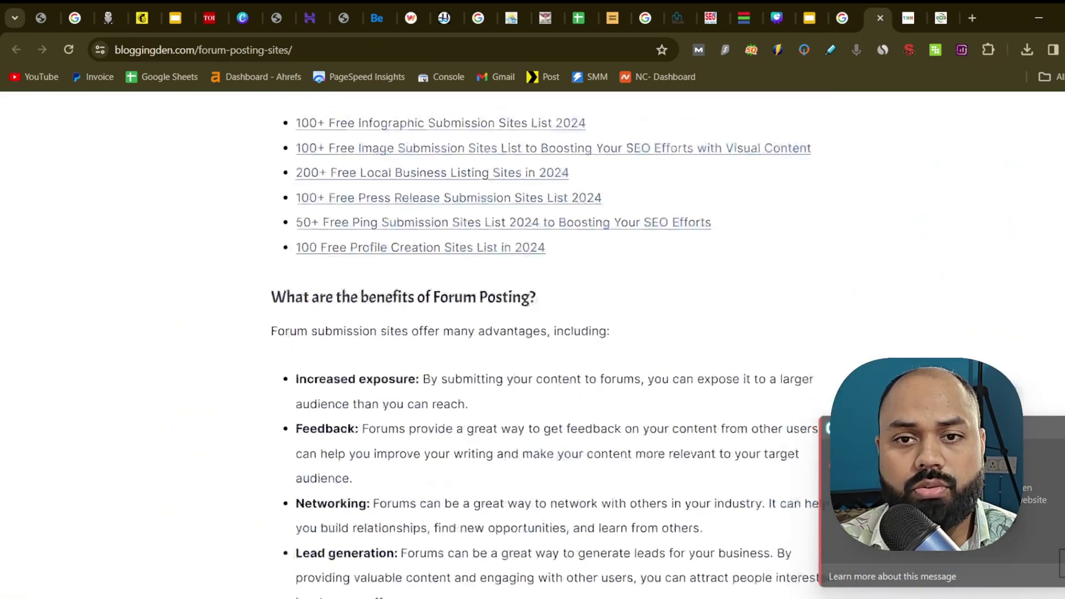
scroll(500, 165, "down", 15)
scroll(500, 164, "up", 1)
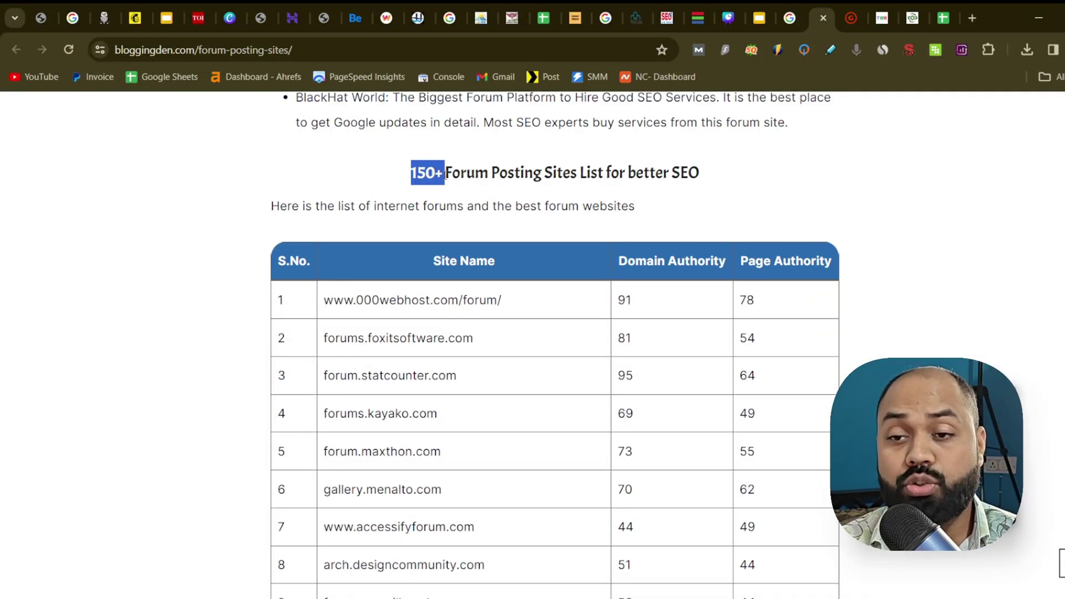
left_click(644, 276)
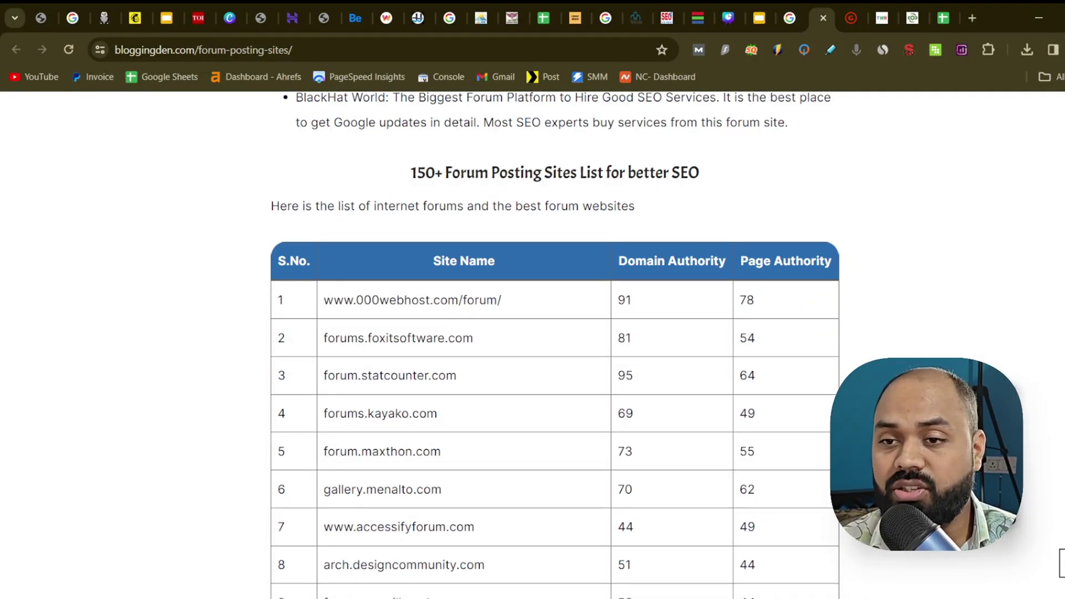
scroll(555, 341, "down", 10)
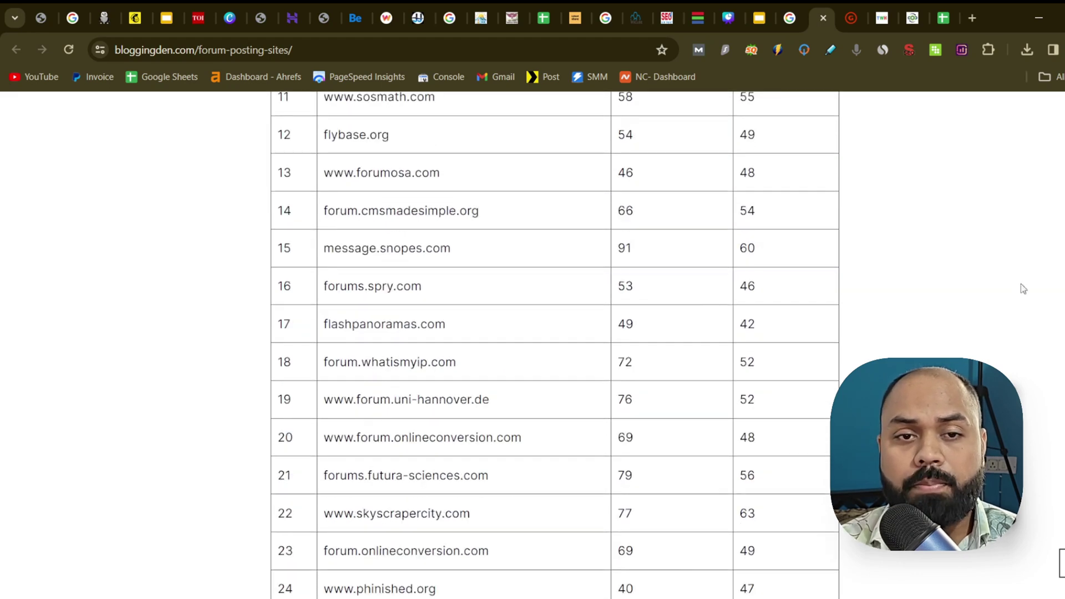
- Visit flashpanoramas.com from row 17 of the BloggingDen forum table to check the site, and close its tab
double_click(402, 321)
right_click(401, 318)
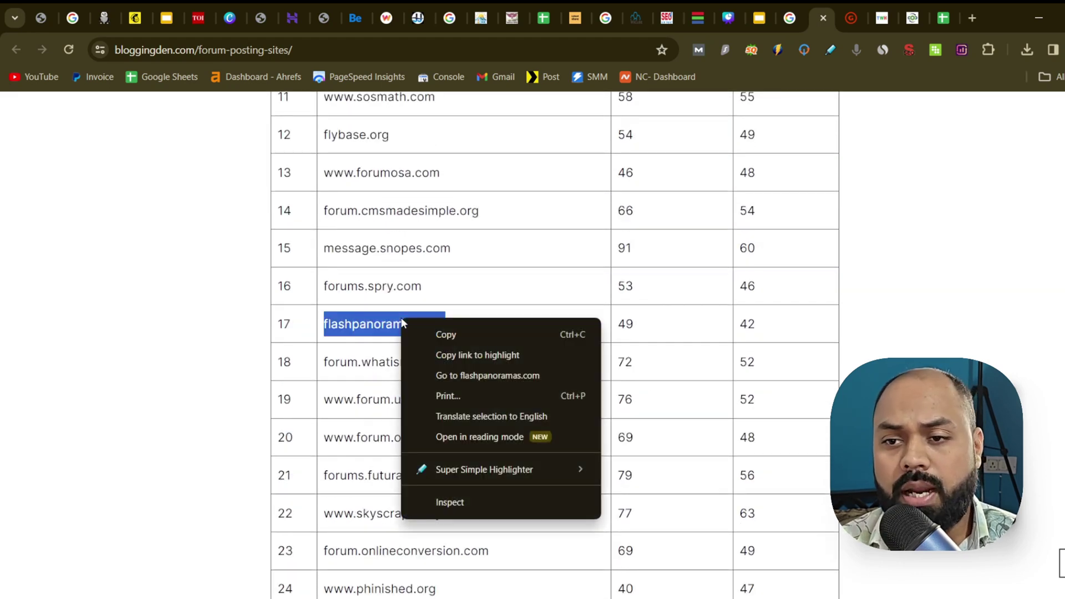
left_click(480, 382)
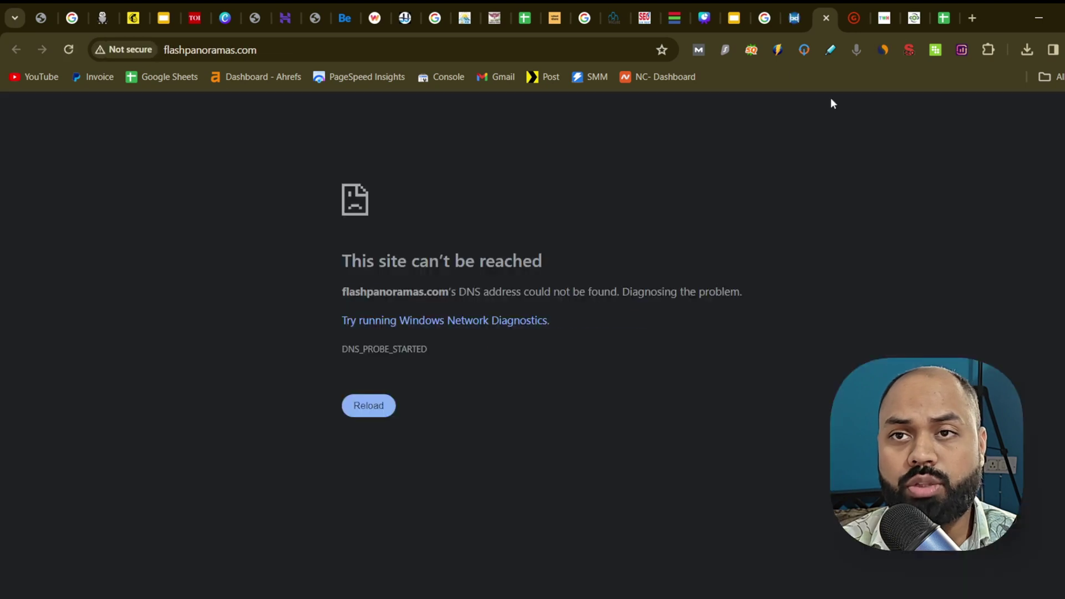
left_click(826, 19)
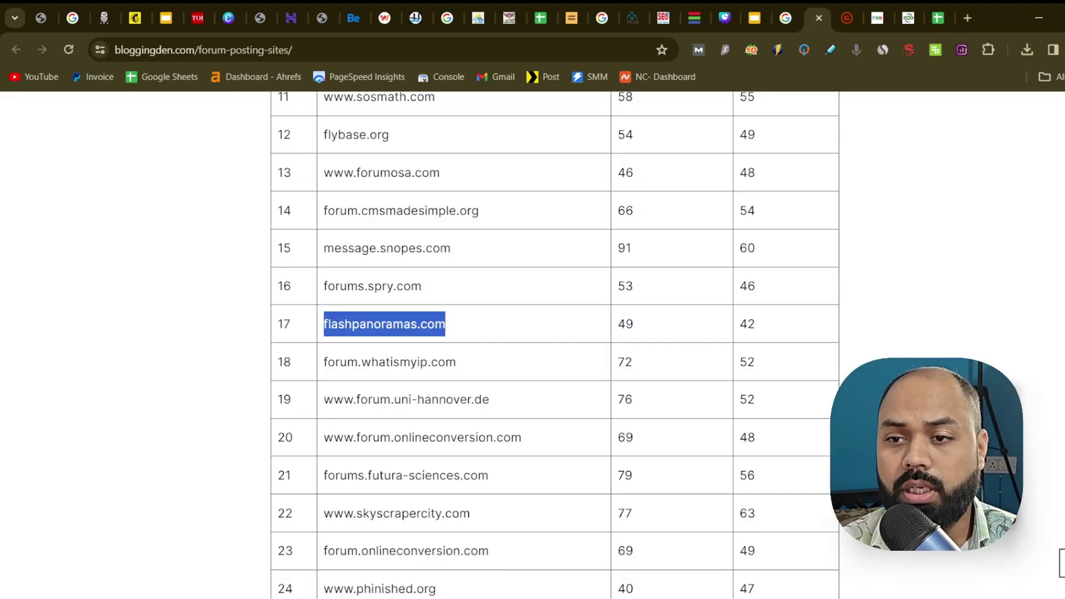
- Visit forum.wordreference.com from row 28 of the table, skim its forum categories, and close its tab
scroll(997, 286, "down", 8)
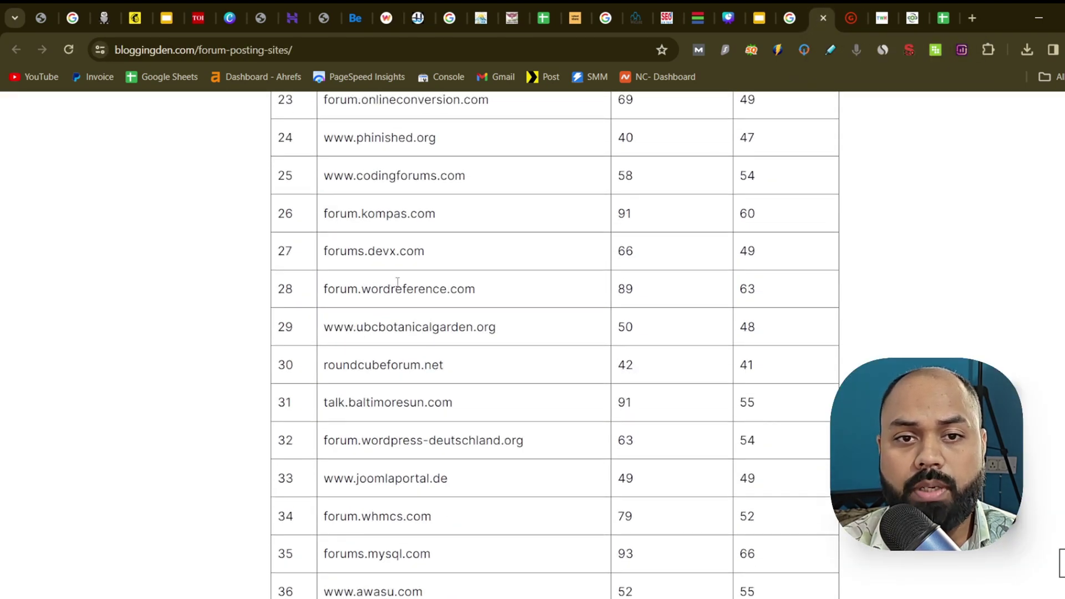
double_click(398, 287)
right_click(401, 286)
left_click(478, 343)
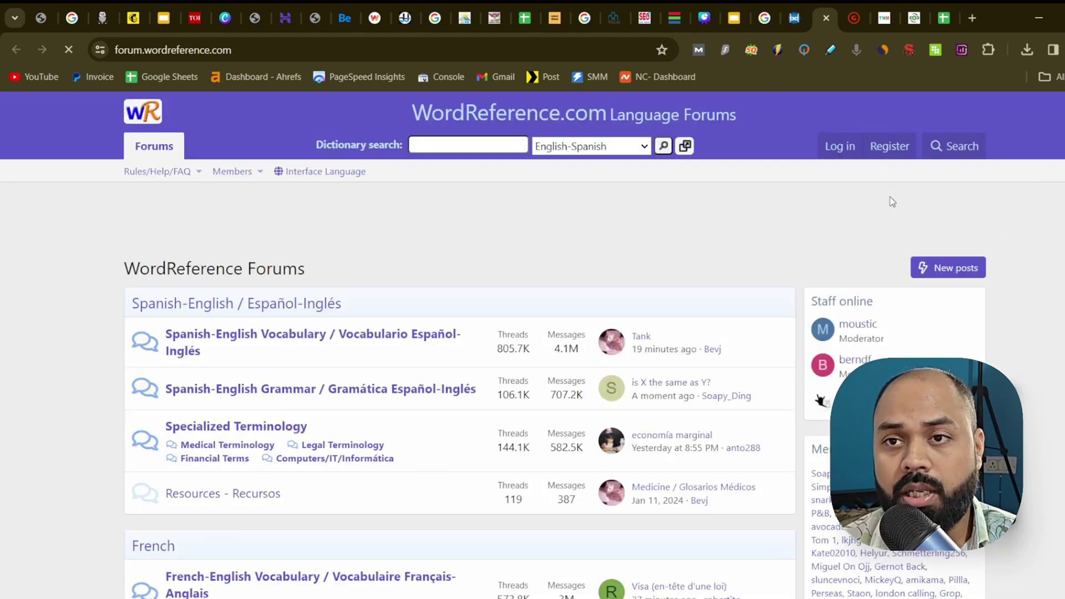
scroll(286, 224, "down", 5)
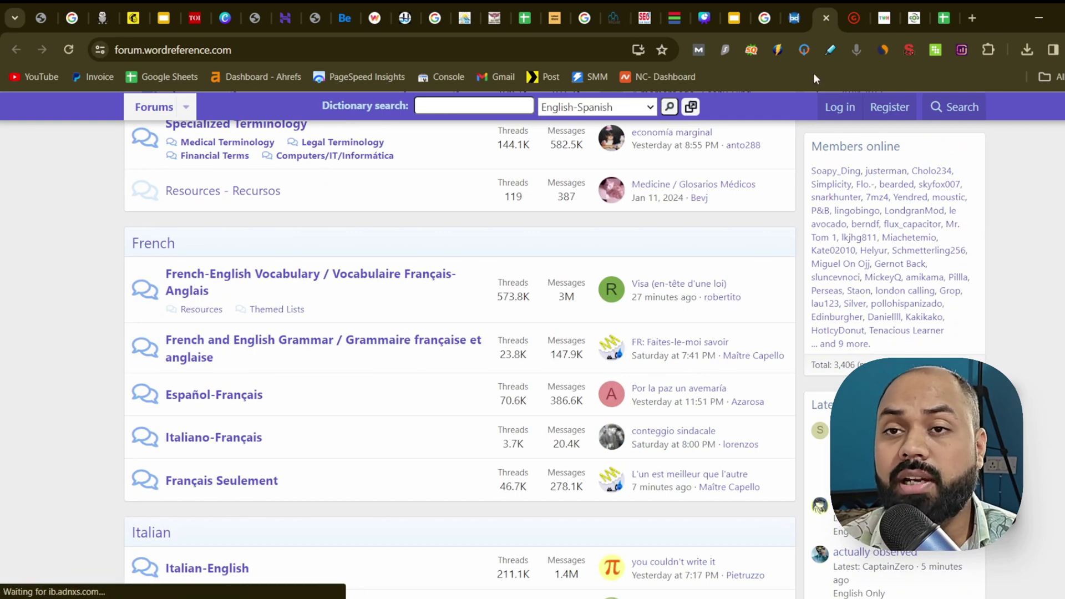
left_click(826, 19)
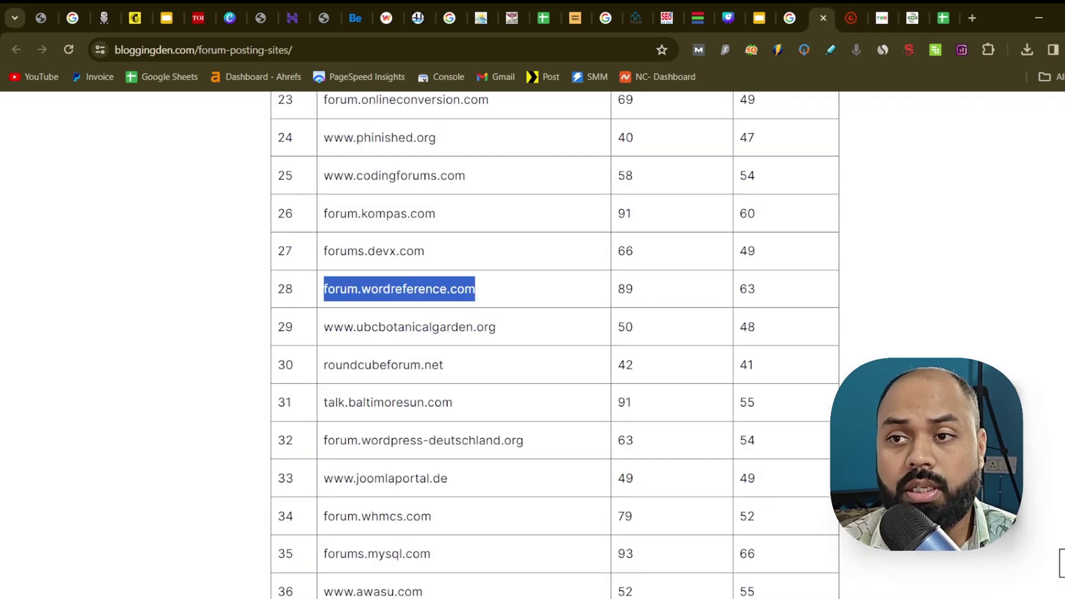
- Check whether forums.miranda-im.org from row 85 of the table loads, and close its tab
scroll(555, 344, "down", 20)
triple_click(369, 286)
right_click(369, 286)
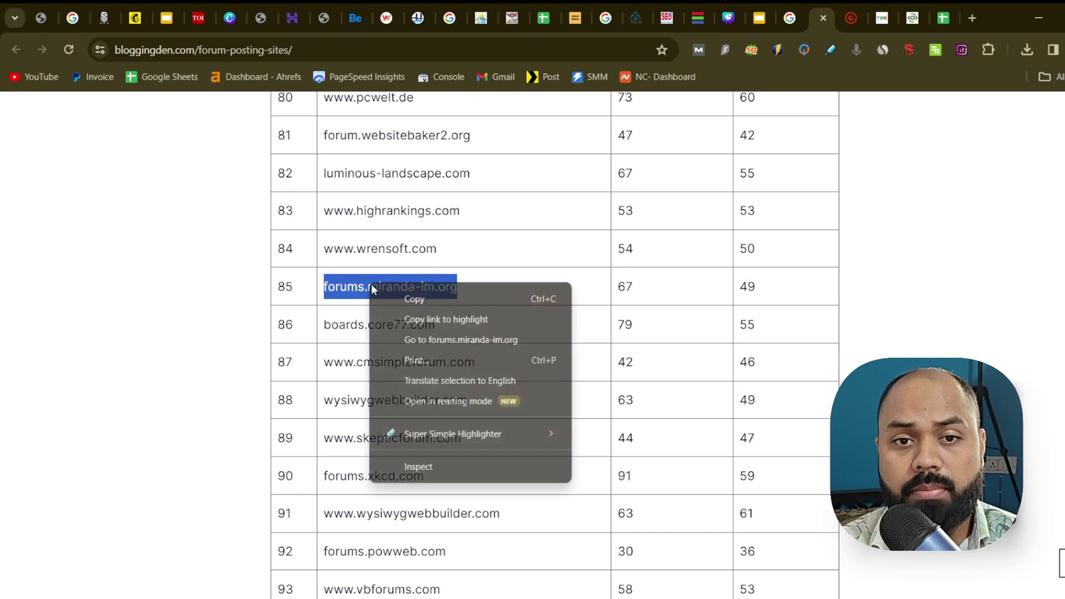
left_click(427, 341)
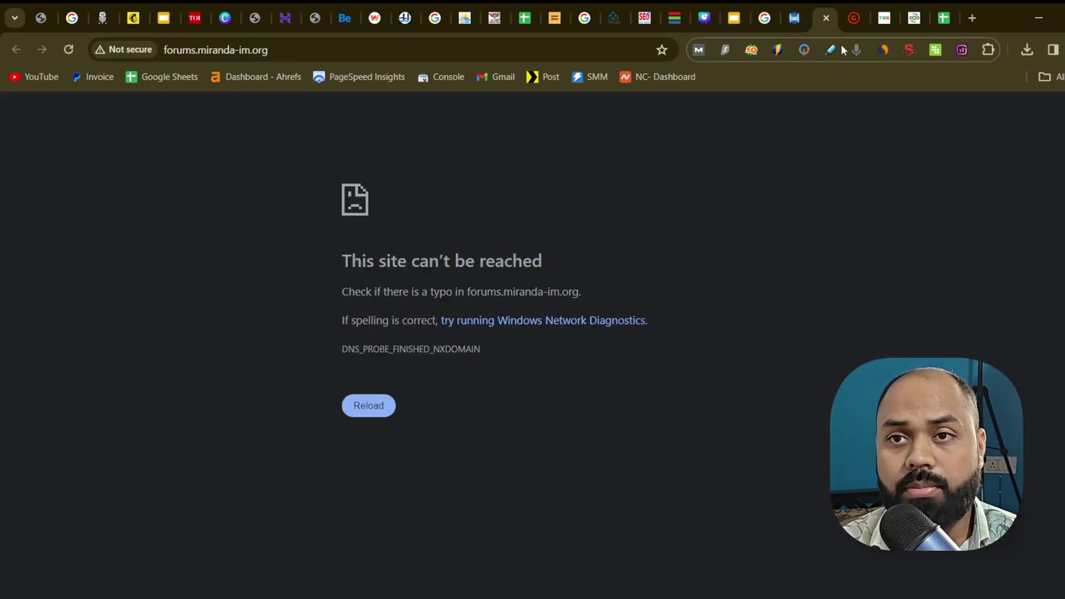
left_click(827, 18)
- Check whether forum.redlers.com from row 97 of the table loads, and close its tab
scroll(555, 344, "down", 8)
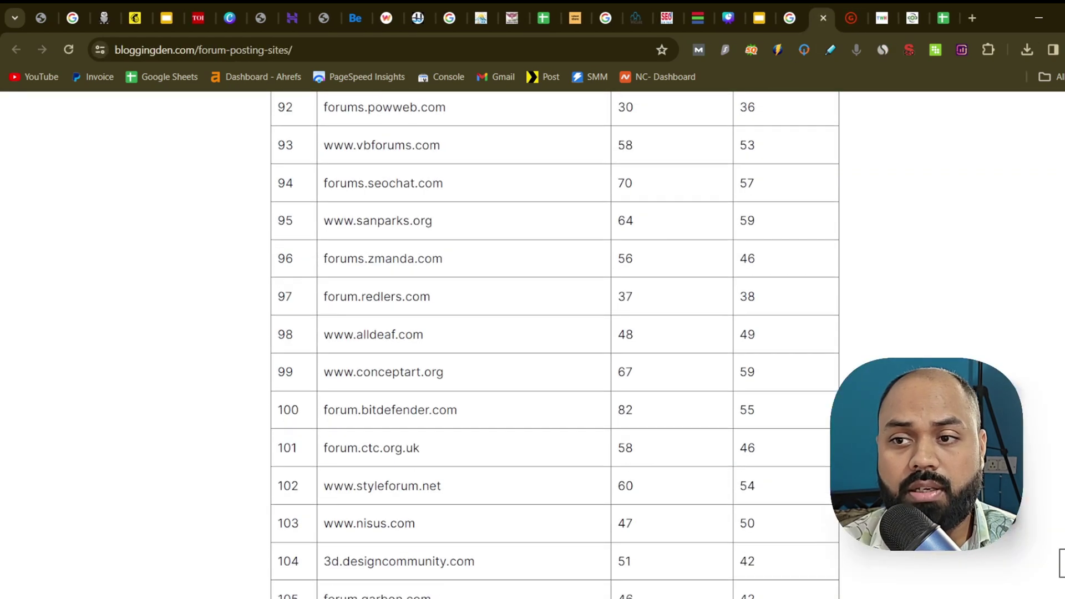
triple_click(396, 296)
right_click(395, 296)
left_click(451, 354)
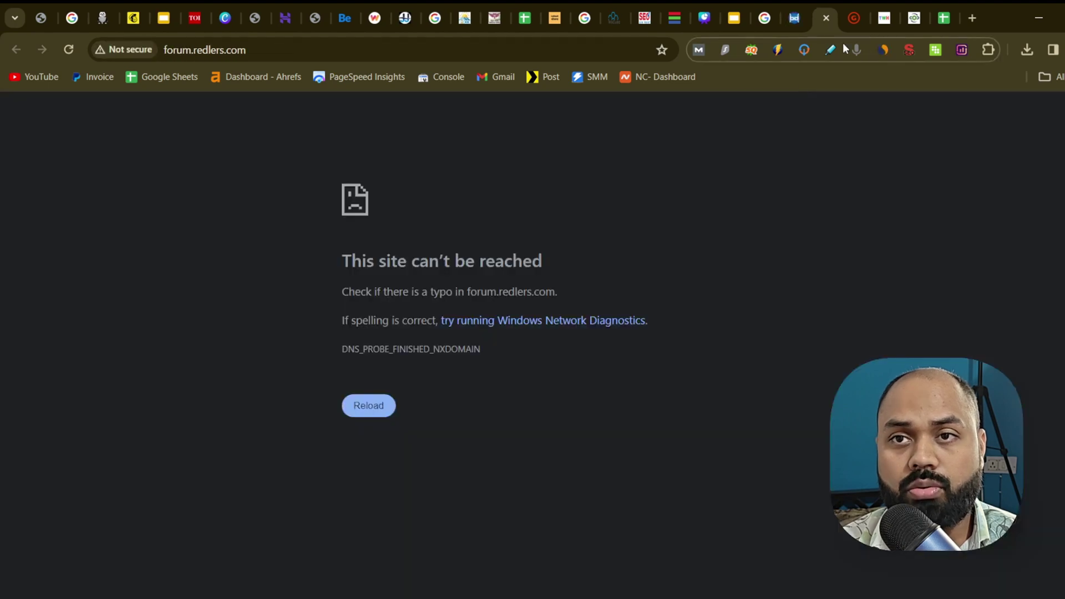
left_click(827, 18)
- Open mysupportforums.org from row 7 of the health forum table in a new tab, skim its home page, and close it
key("Home")
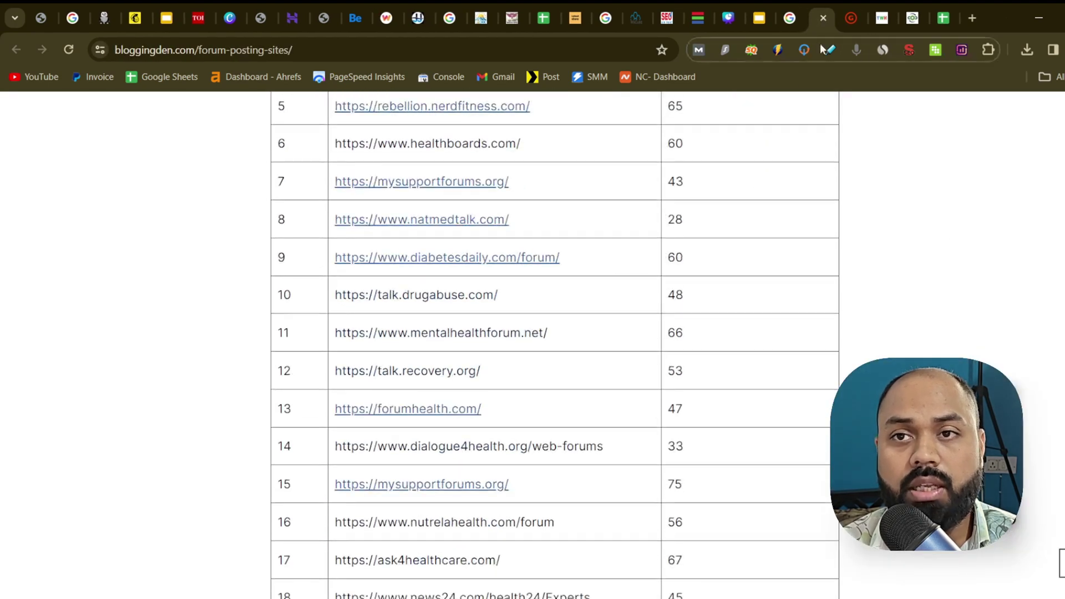
left_click(465, 184, "ctrl")
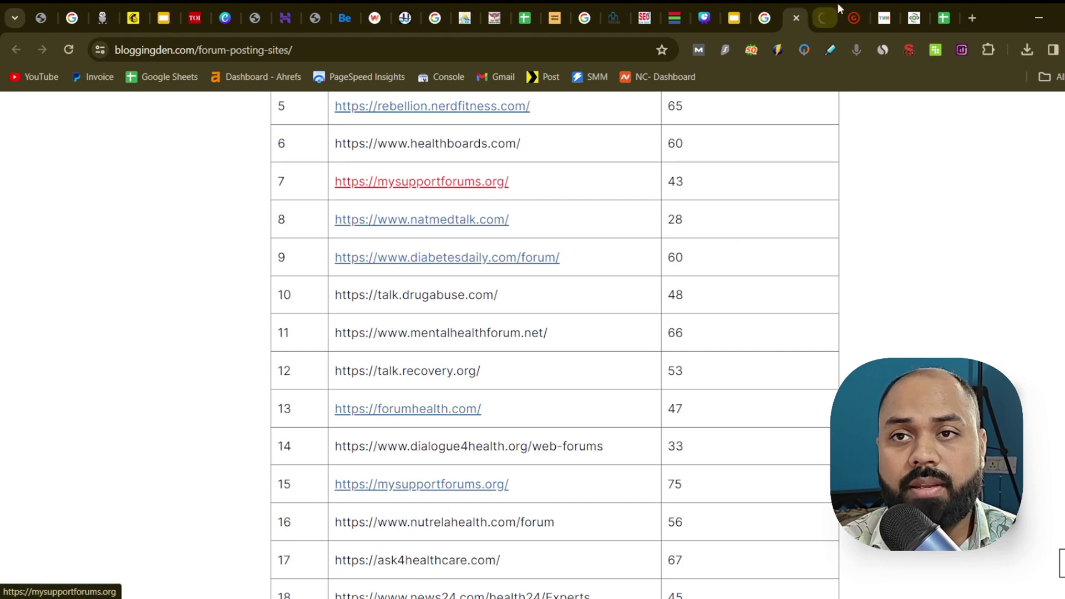
left_click(821, 20)
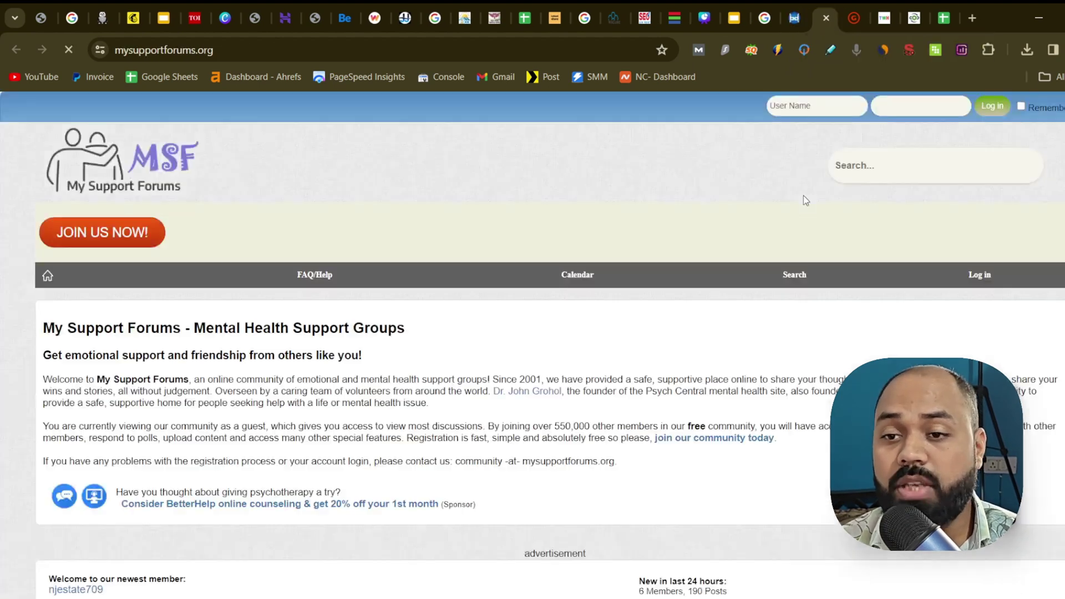
scroll(533, 333, "down", 10)
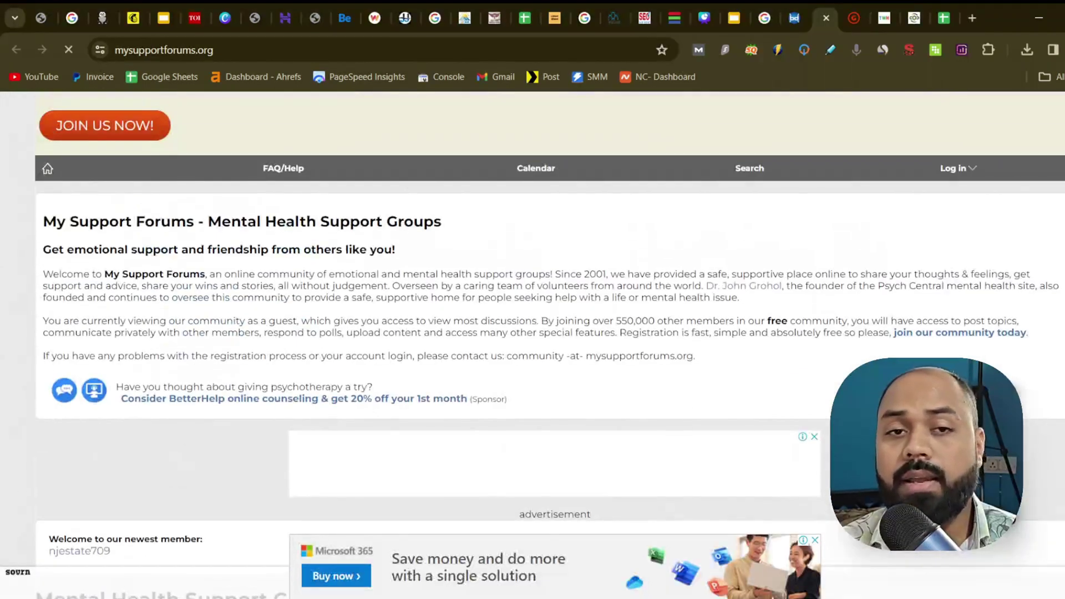
scroll(533, 344, "up", 2)
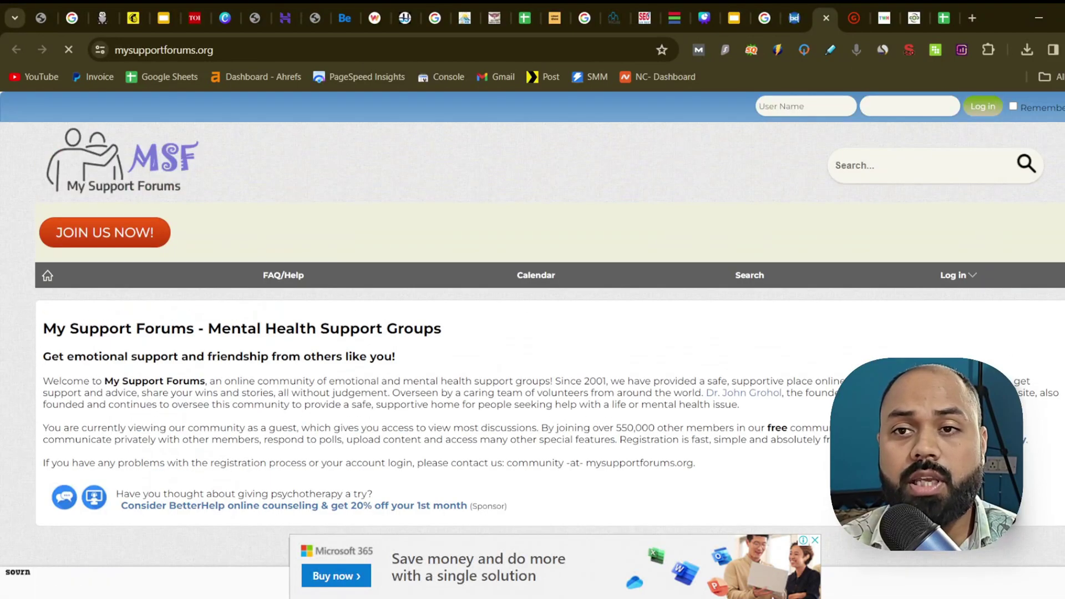
left_click(826, 18)
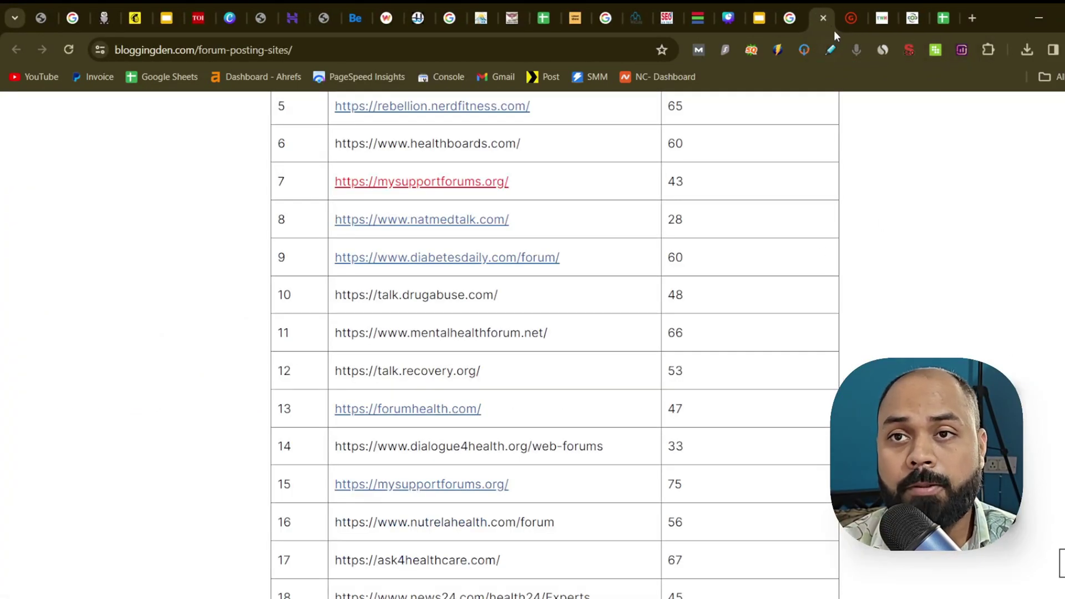
- Close the BloggingDen article, and skim the GameSpot home page before closing it as well
left_click(823, 18)
scroll(533, 344, "down", 5)
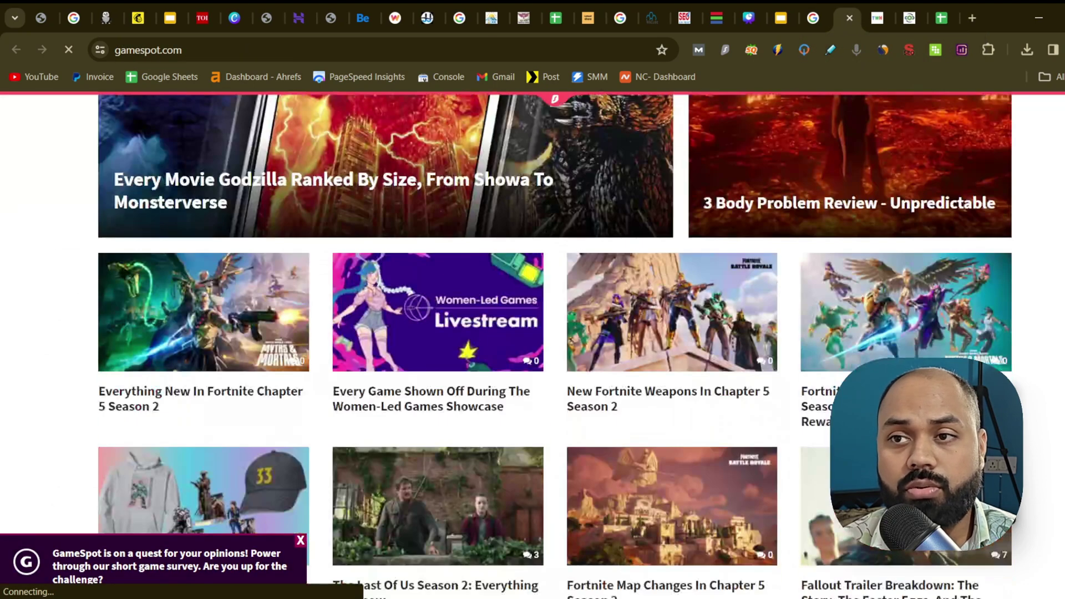
scroll(532, 344, "down", 10)
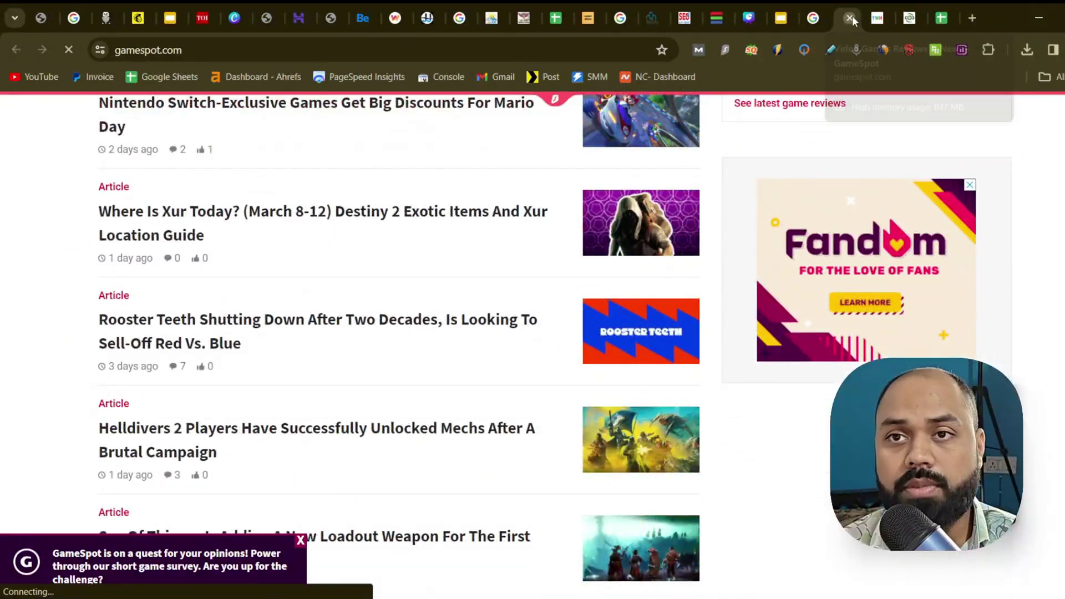
left_click(850, 18)
- Examine The Web Hospitality's forum submission sites list, including the Steam Community and XDA Developers entries
left_click(606, 409)
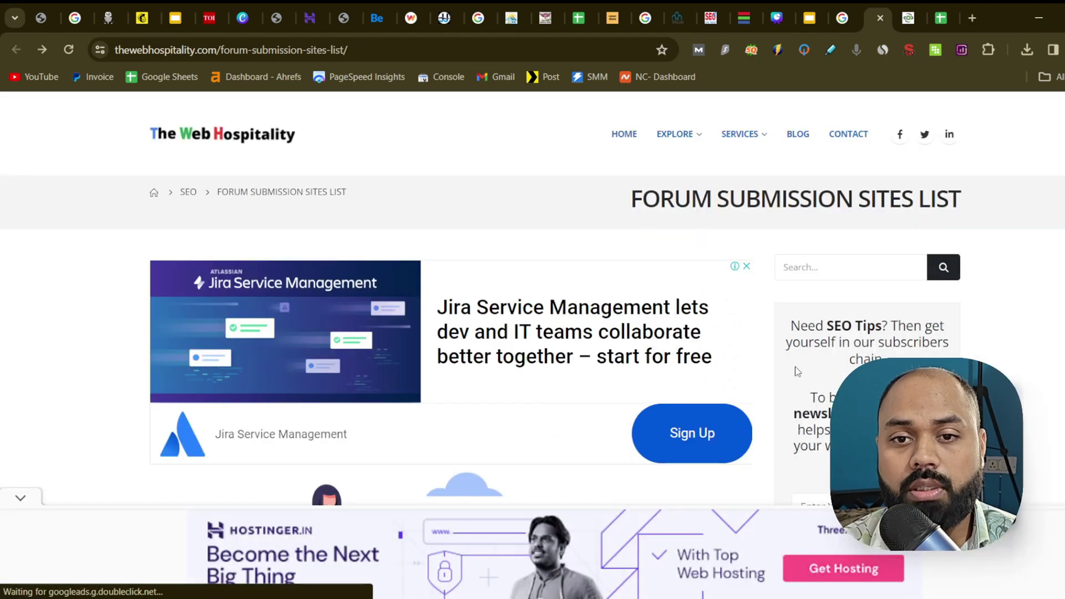
scroll(798, 371, "down", 8)
scroll(798, 371, "up", 2)
scroll(798, 371, "down", 1)
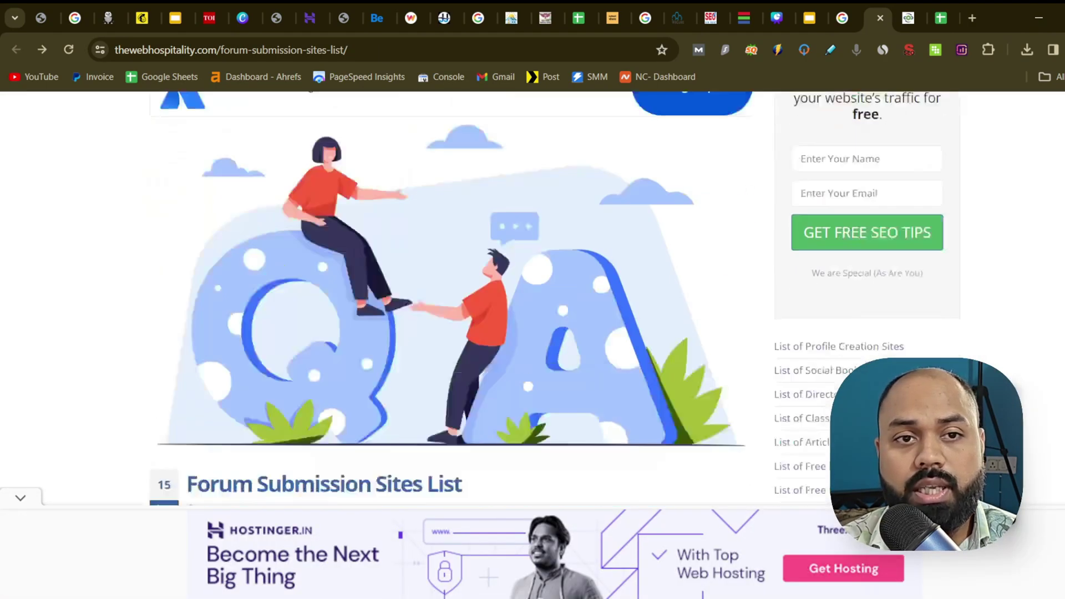
scroll(451, 298, "down", 15)
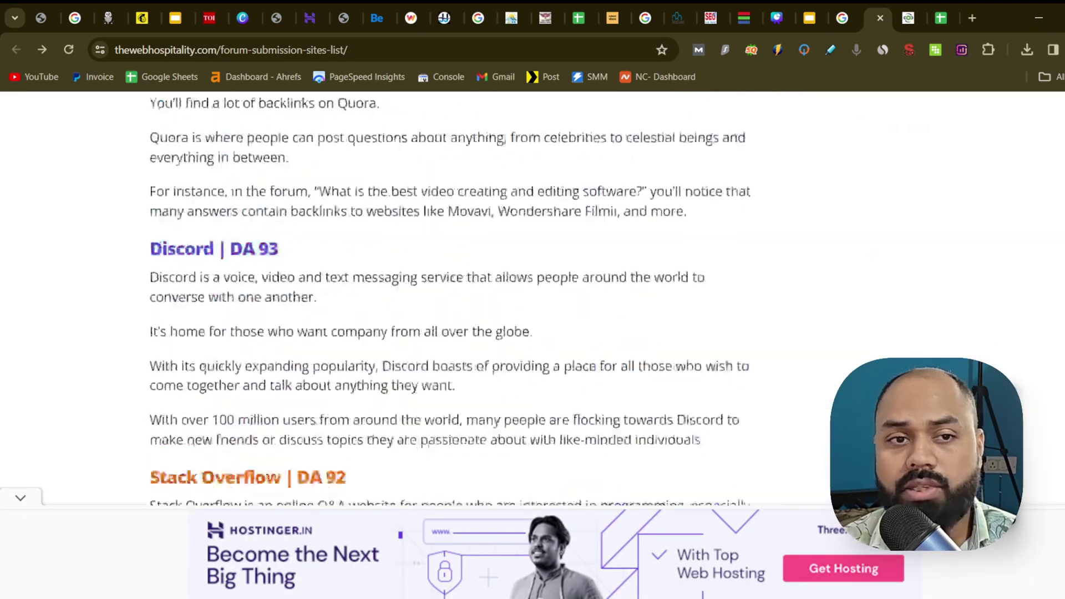
scroll(451, 299, "down", 20)
scroll(451, 298, "up", 20)
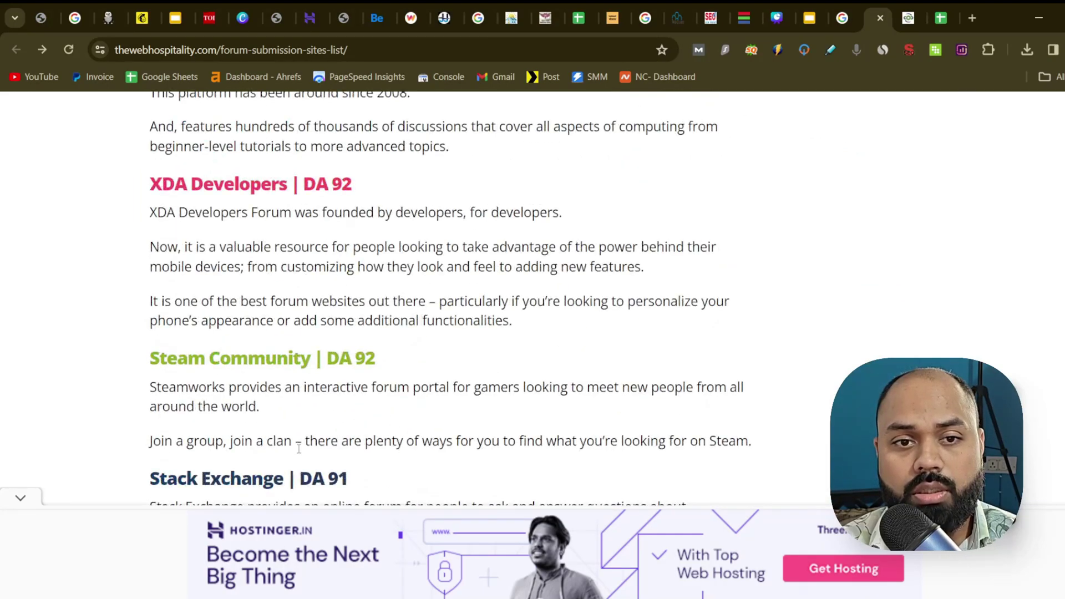
triple_click(232, 356)
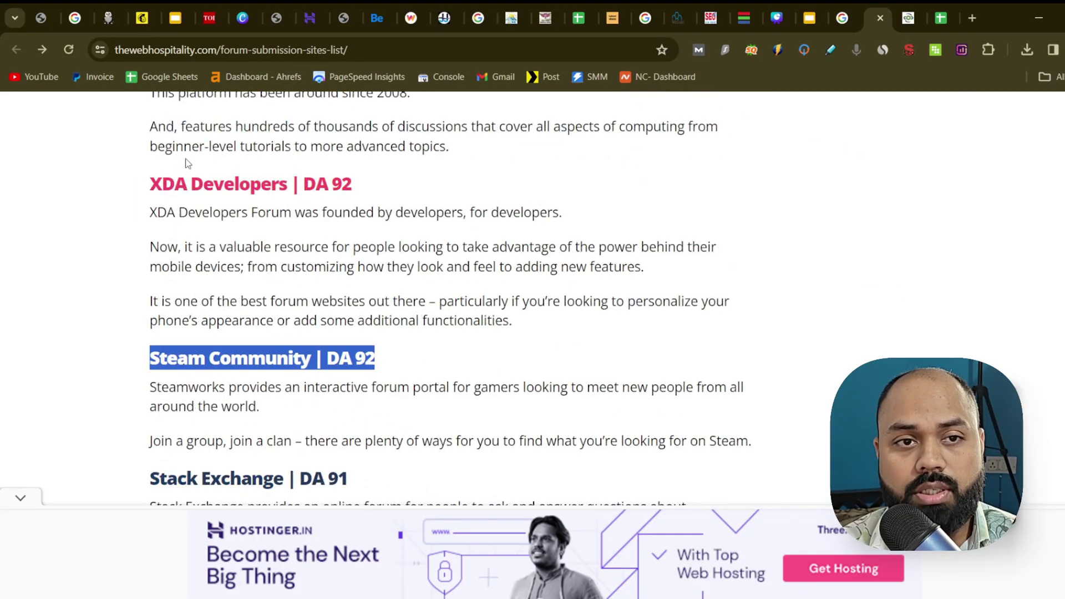
left_click(218, 182)
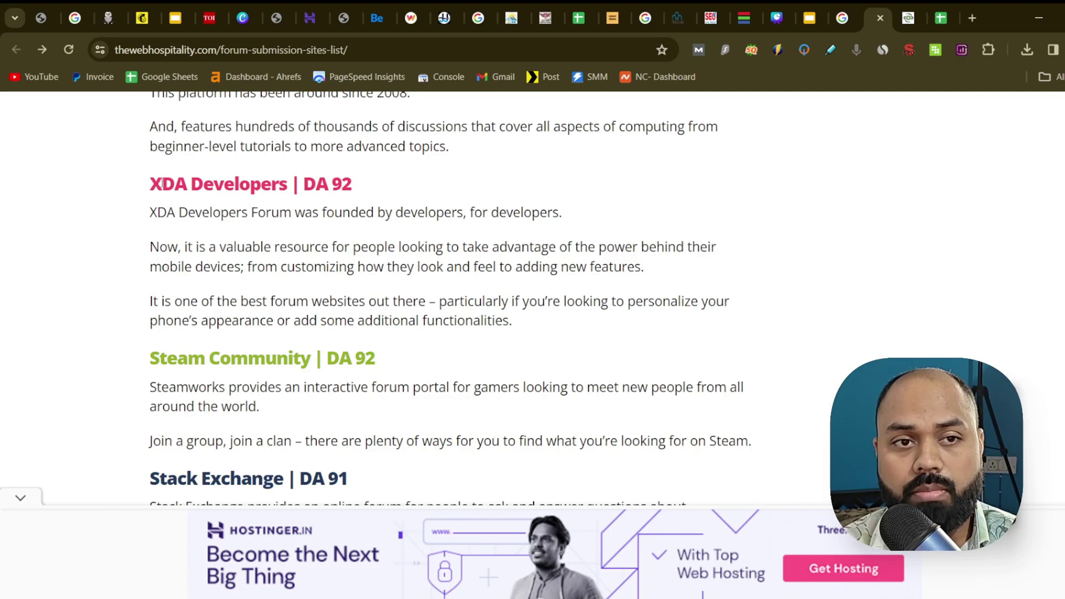
- Search Google for "XDA Developers" from the list entry, look through the site's Forums section, and close its tab
left_click_drag(157, 184, 290, 185)
right_click(284, 188)
left_click(326, 248)
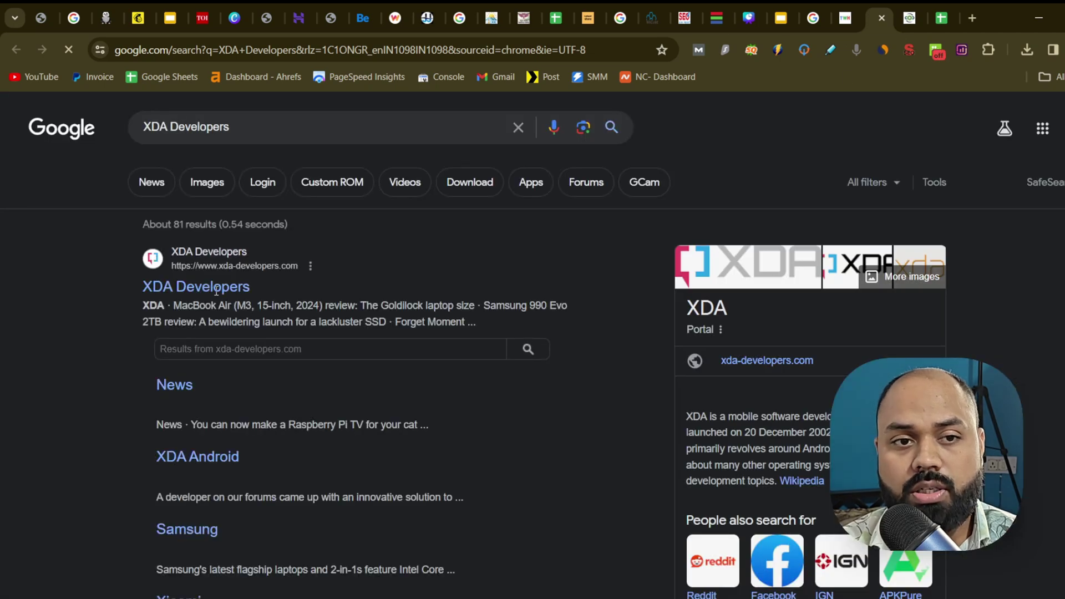
left_click(221, 287)
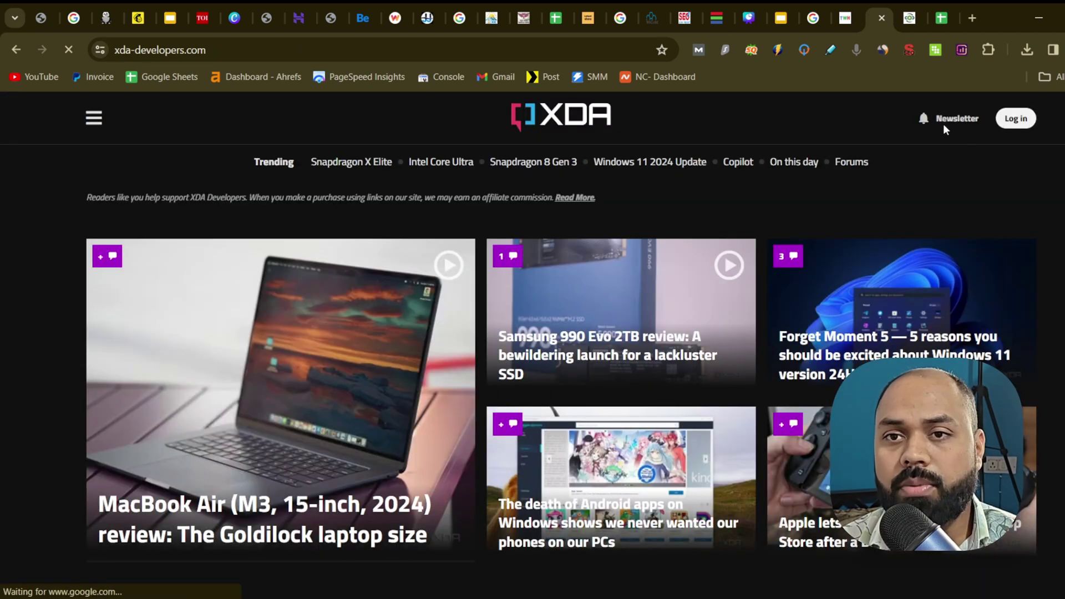
left_click(853, 166)
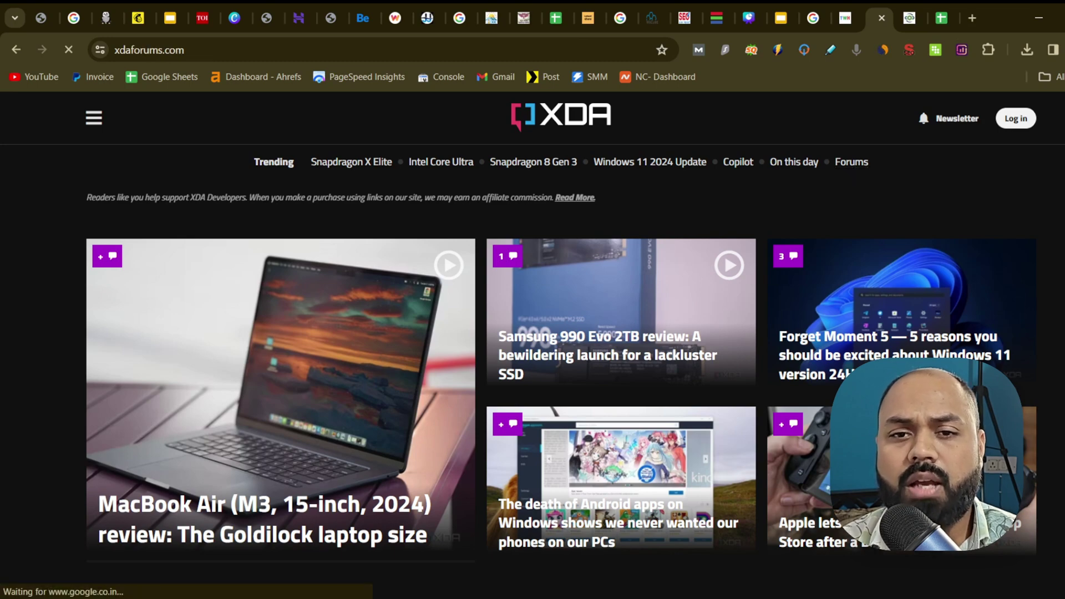
scroll(514, 344, "down", 15)
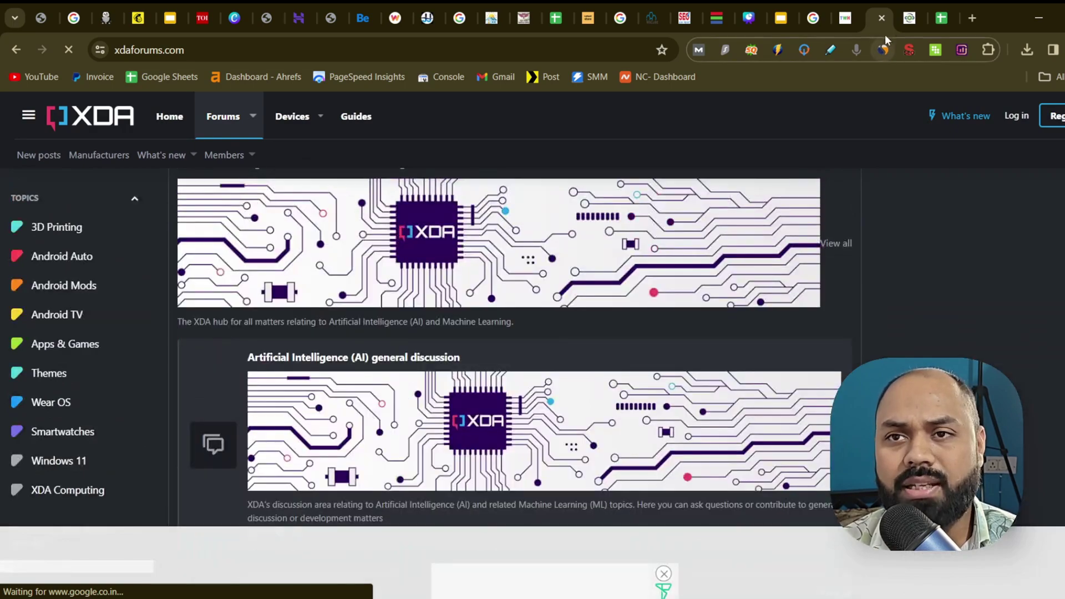
left_click(882, 18)
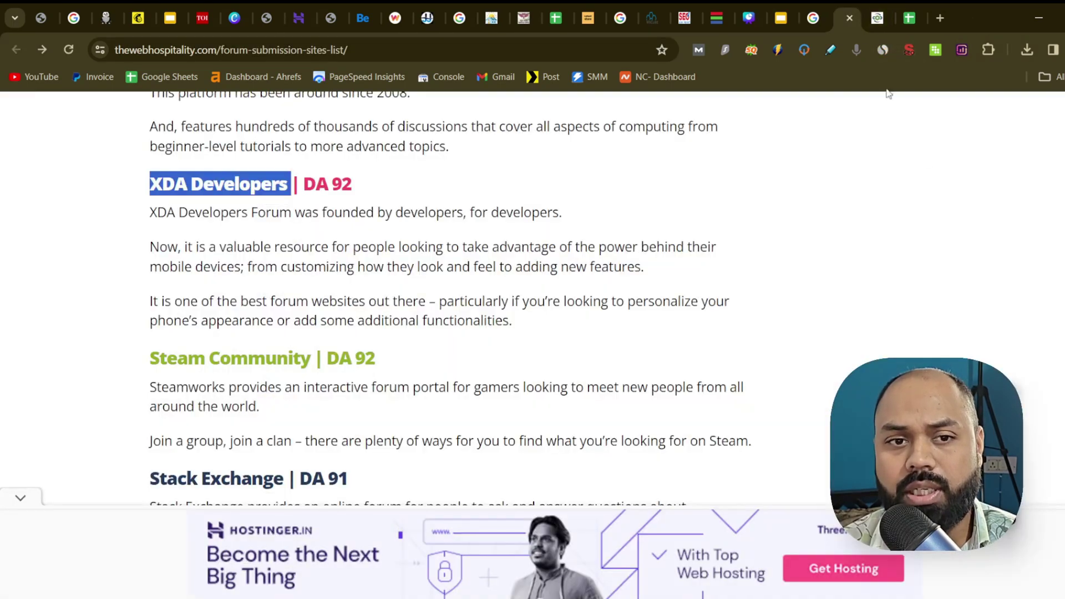
- Skim the remaining entries of The Web Hospitality's forum list down to the comments
scroll(449, 299, "down", 15)
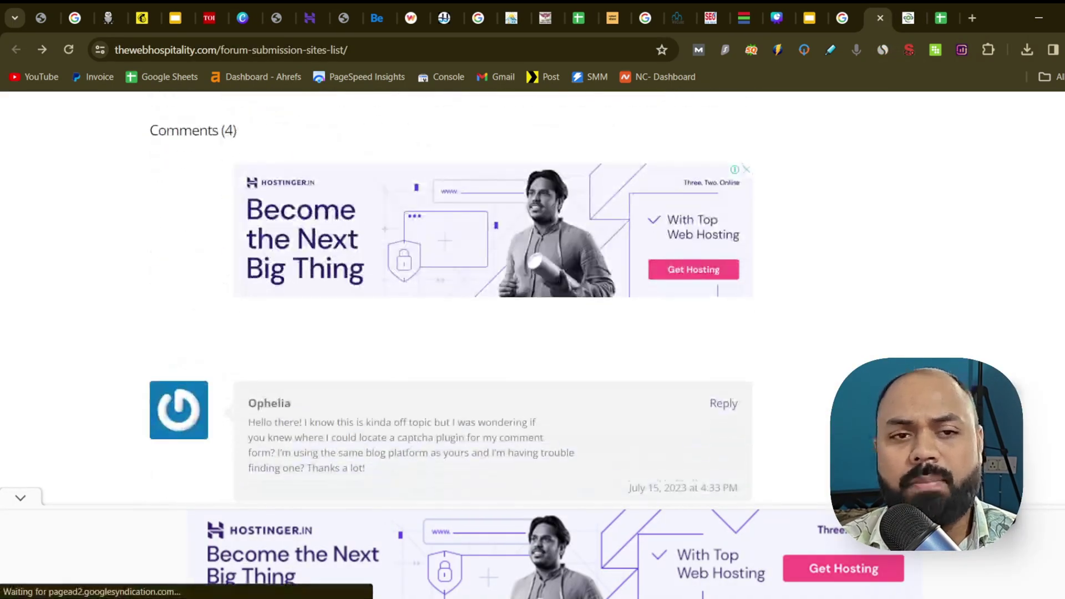
scroll(449, 300, "up", 20)
scroll(449, 300, "down", 5)
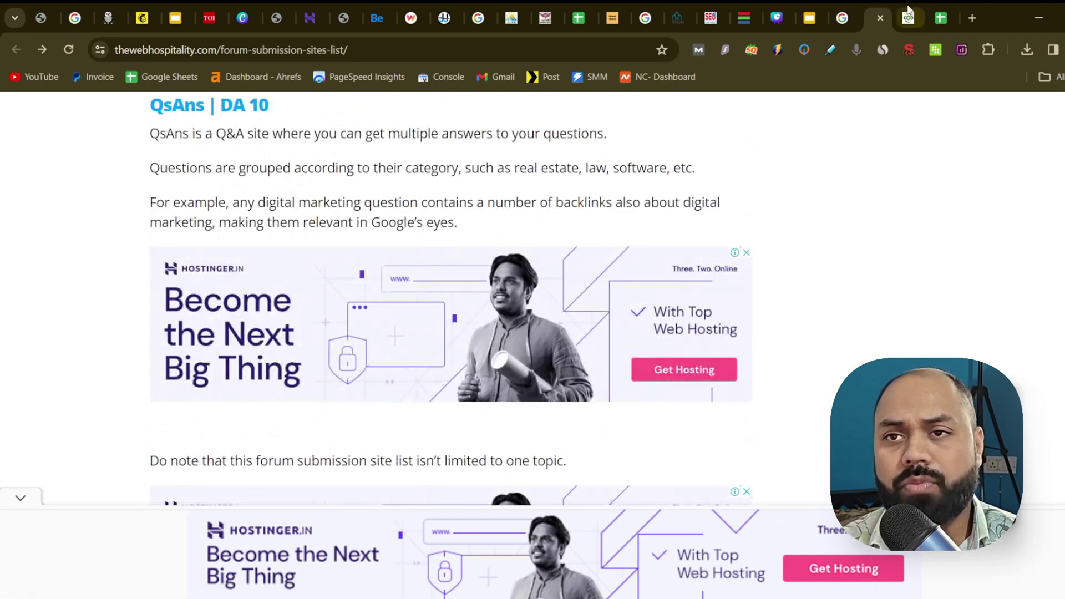
- Return to the Google results and search for "tech related pdf sites list"
left_click(842, 18)
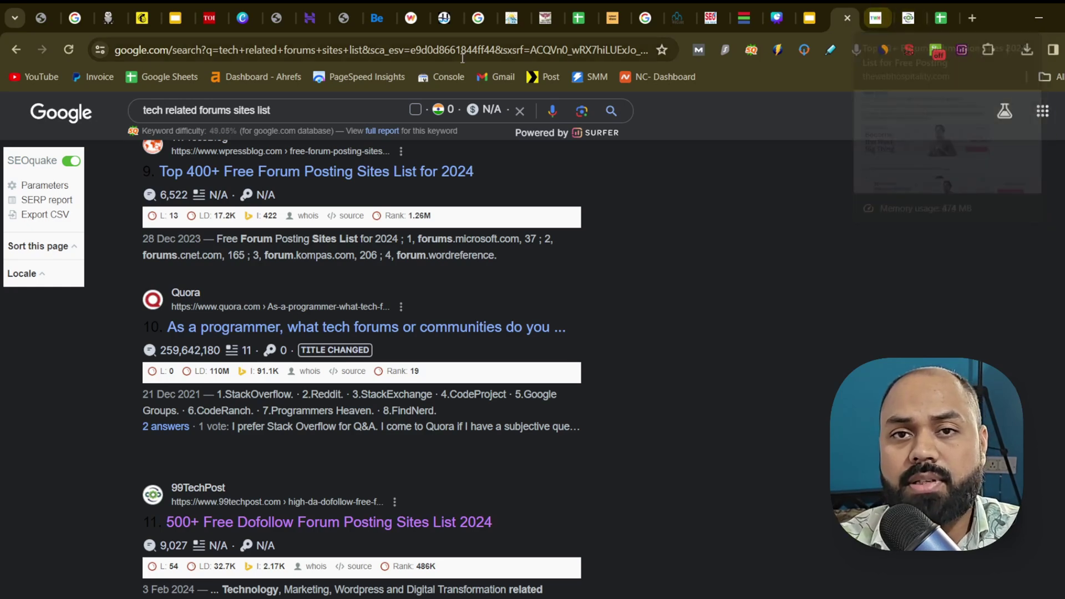
left_click(231, 111)
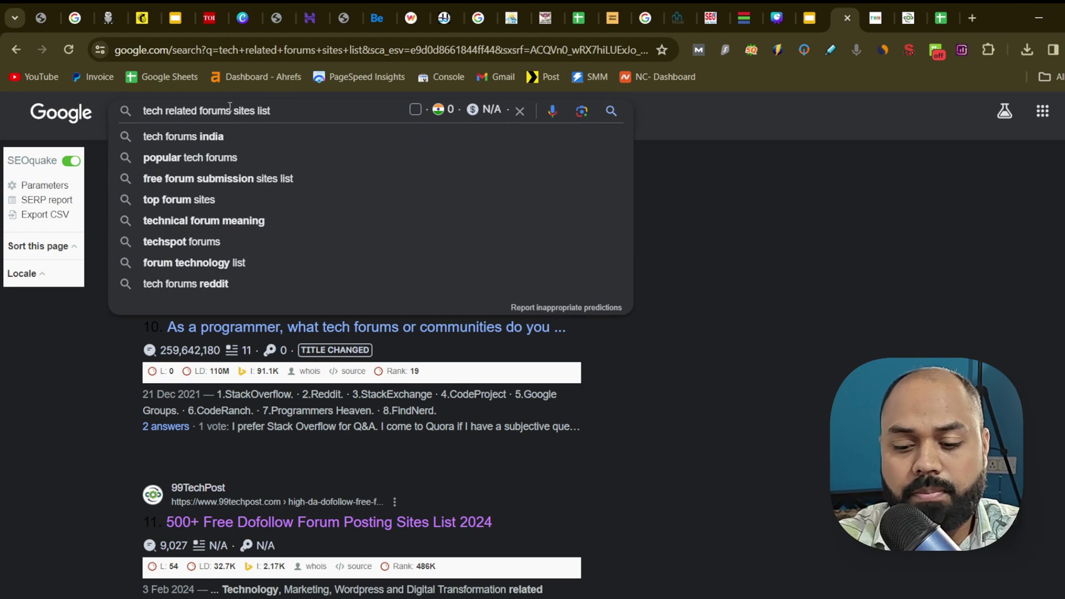
key("BackSpace")
key("BackSpace")
key("BackSpace")
key("BackSpace")
key("BackSpace")
key("BackSpace")
type("pdf")
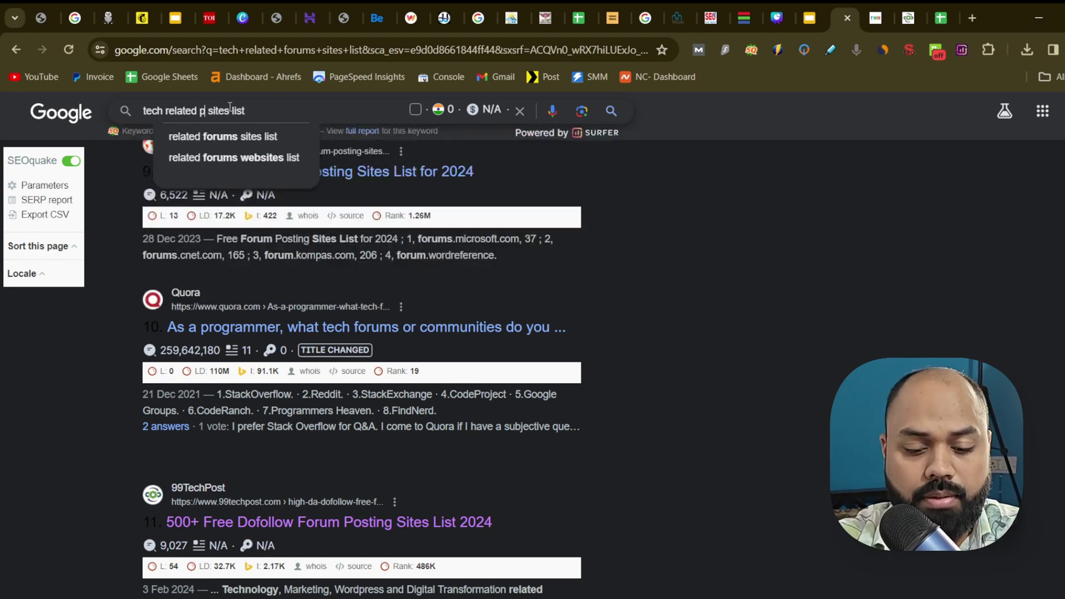
key("Return")
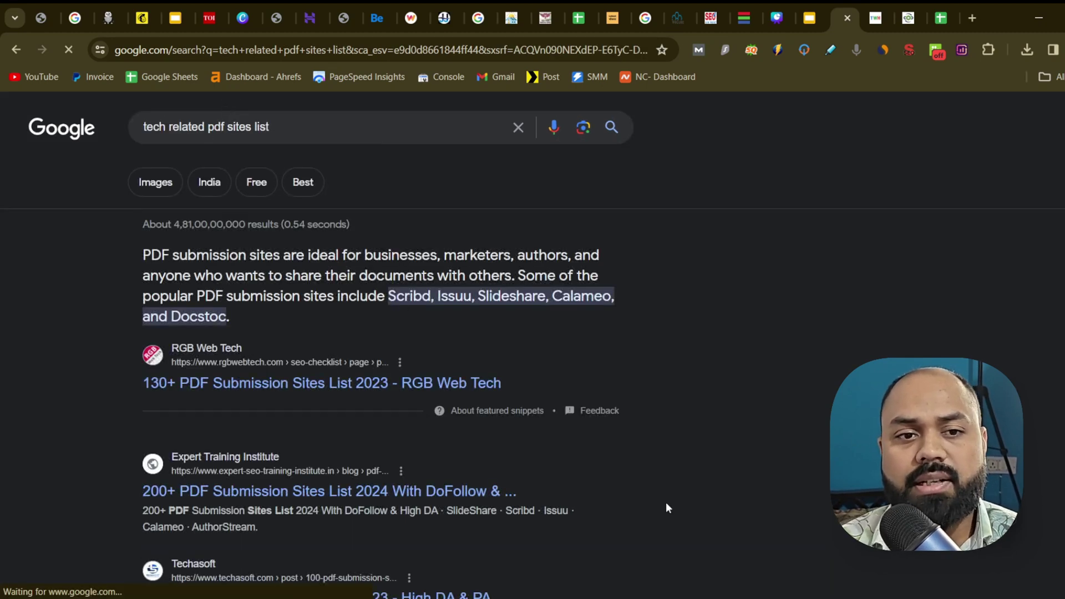
- Open the Techasoft and 99TechPost PDF submission results, and open sejda.com from entry 19 of the 99TechPost list
scroll(319, 315, "down", 6)
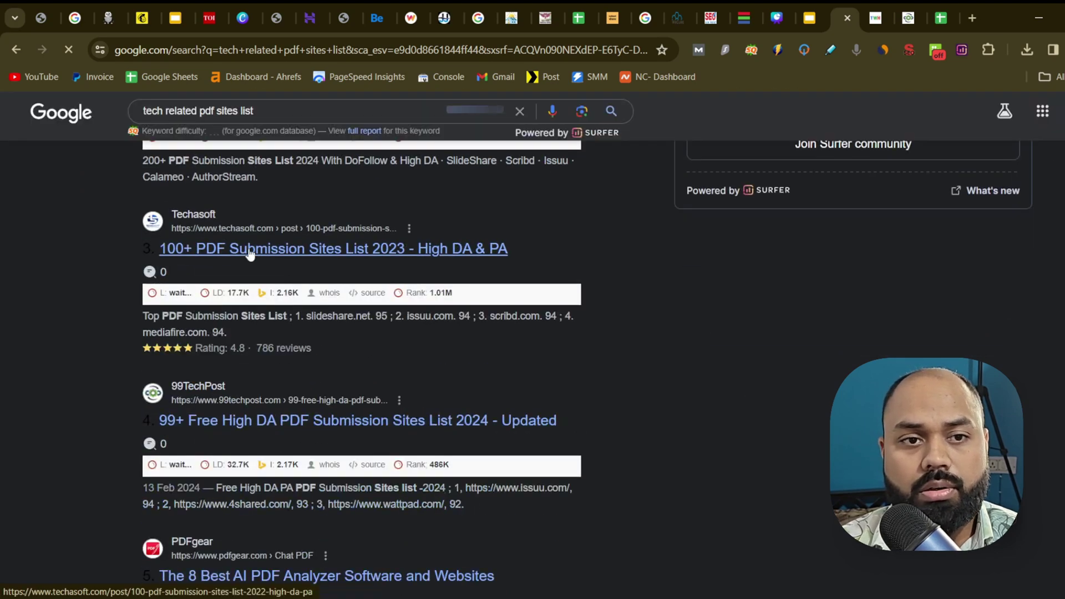
middle_click(405, 421)
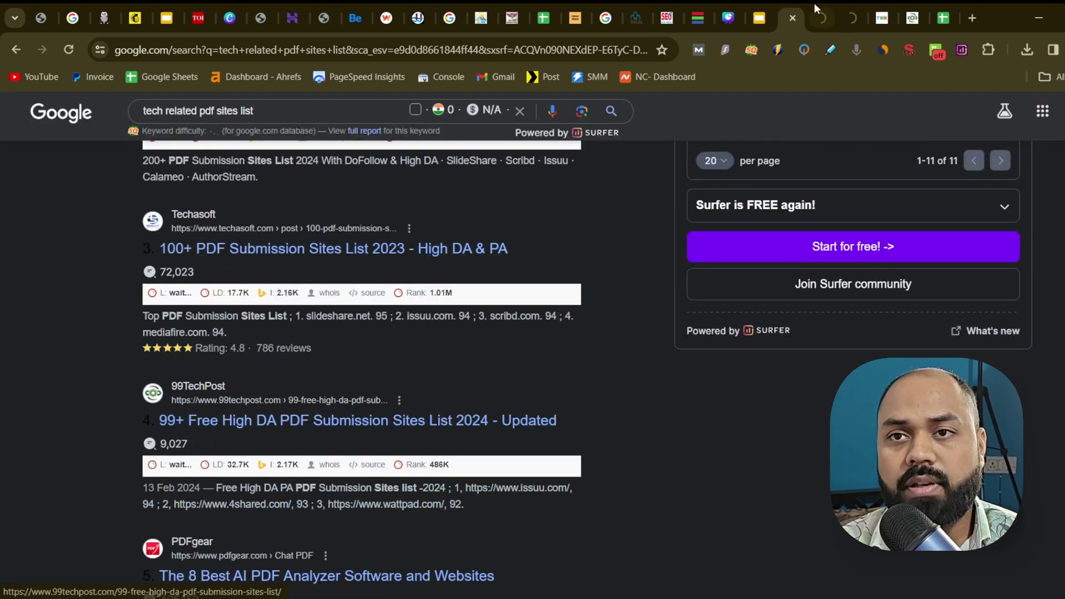
left_click(821, 19)
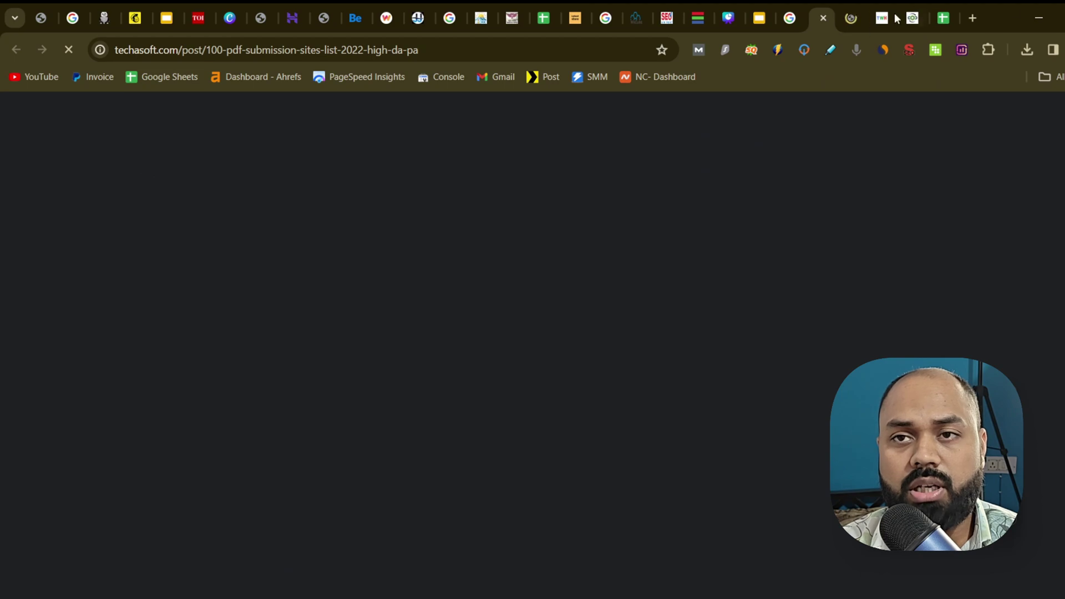
left_click(846, 19)
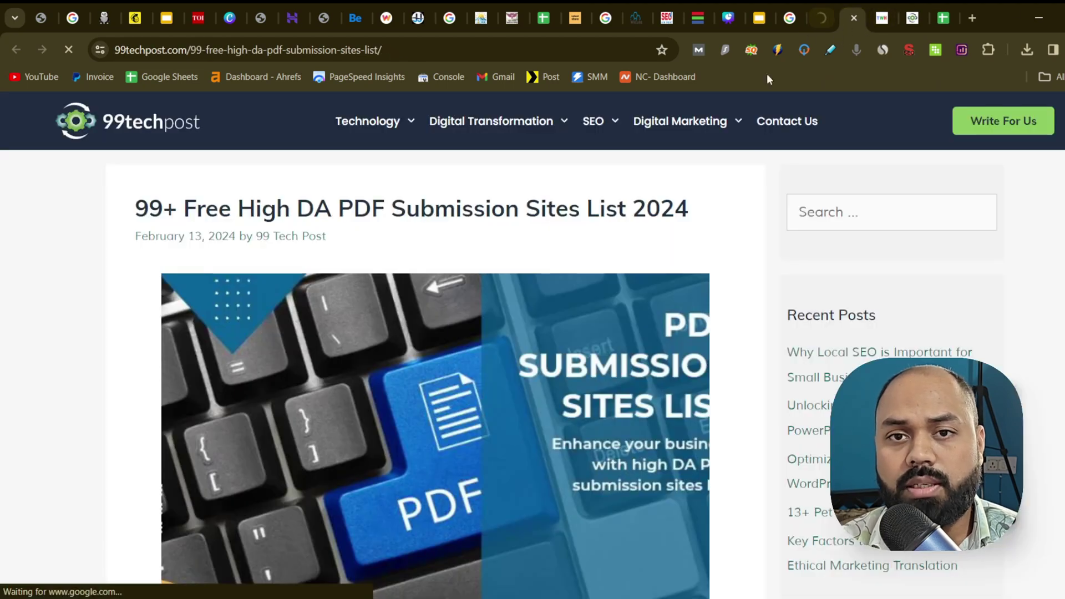
scroll(340, 319, "down", 15)
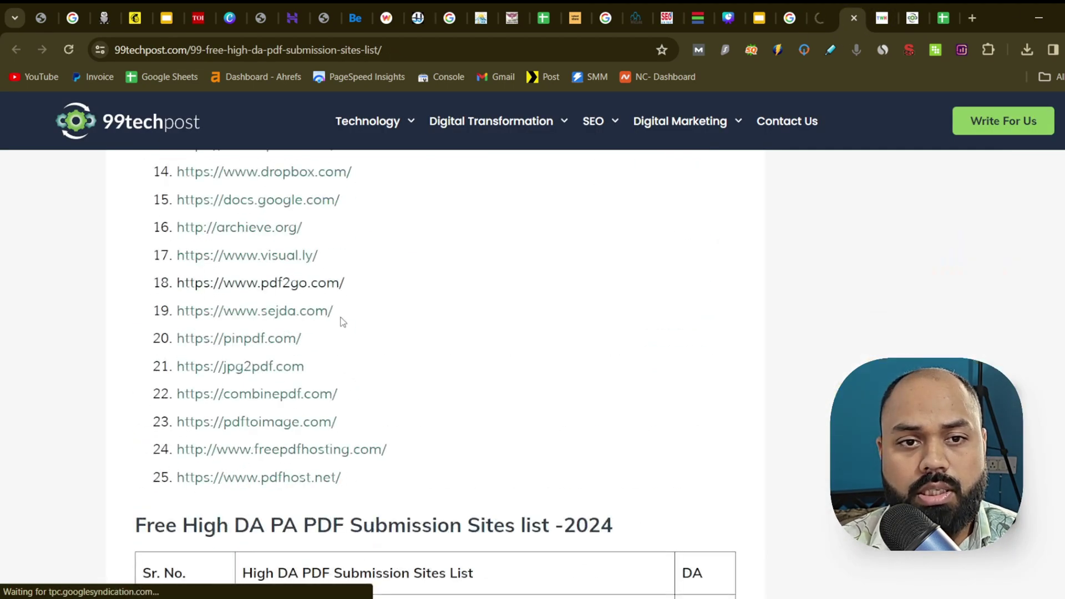
left_click(277, 315)
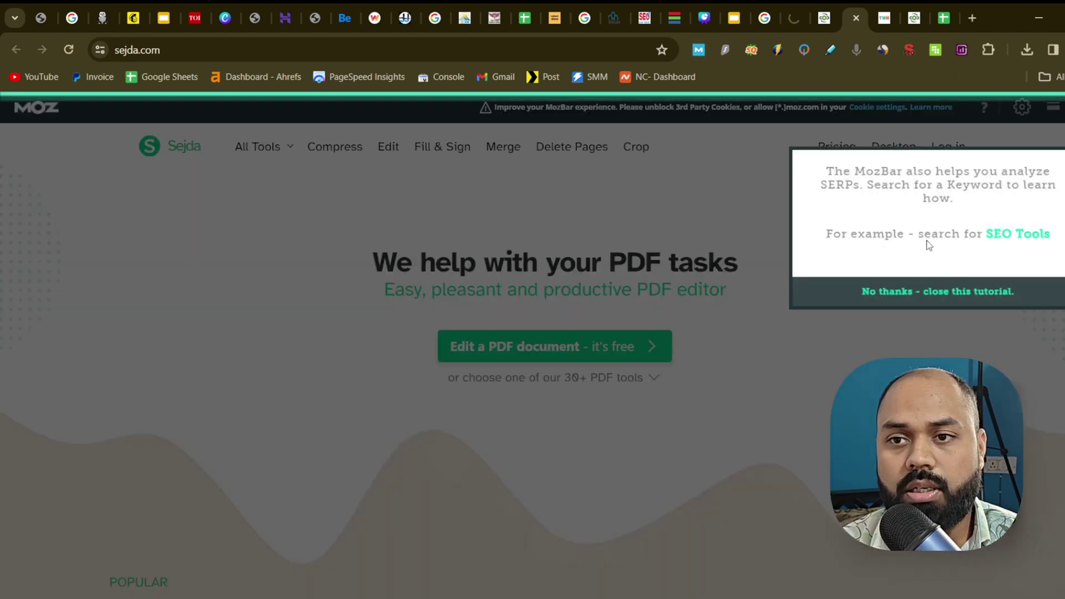
- Dismiss the MozBar tutorial on the Sejda home page and check the site's domain authority and spam score
left_click(904, 294)
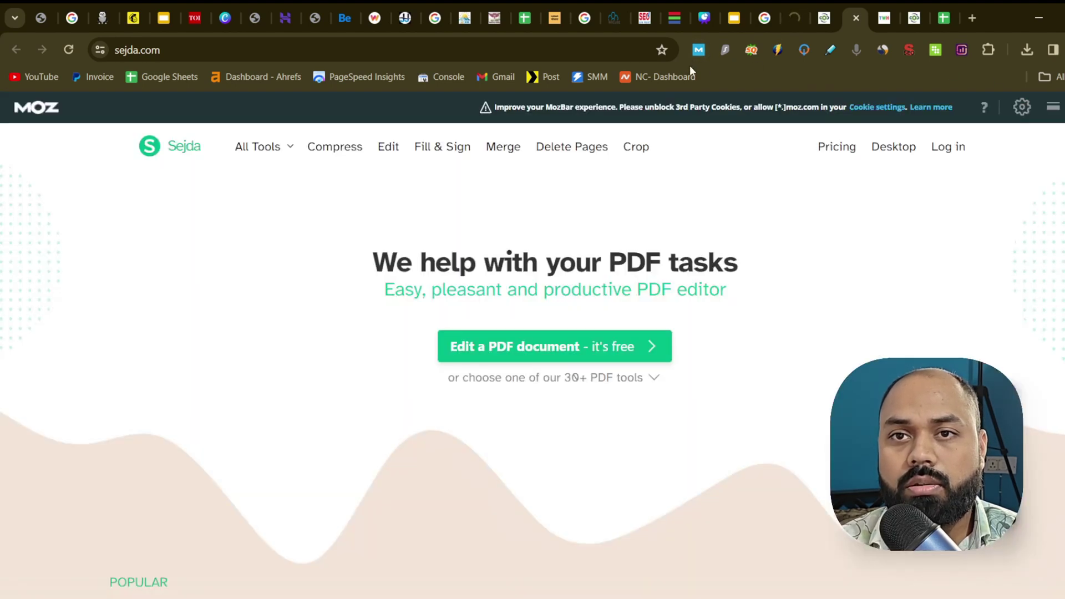
left_click(698, 51)
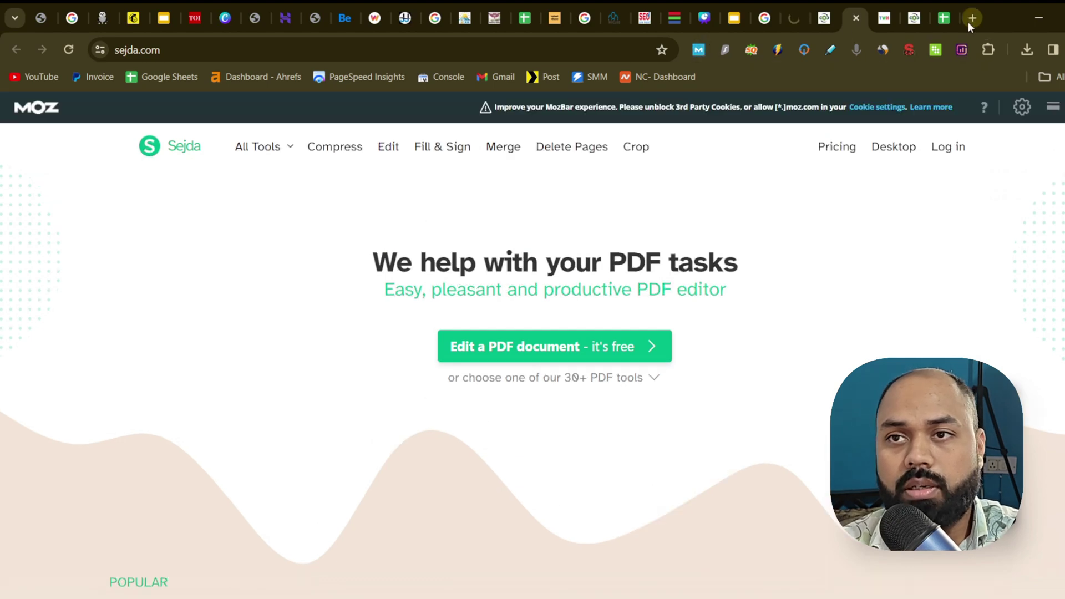
left_click(971, 18)
type("mox")
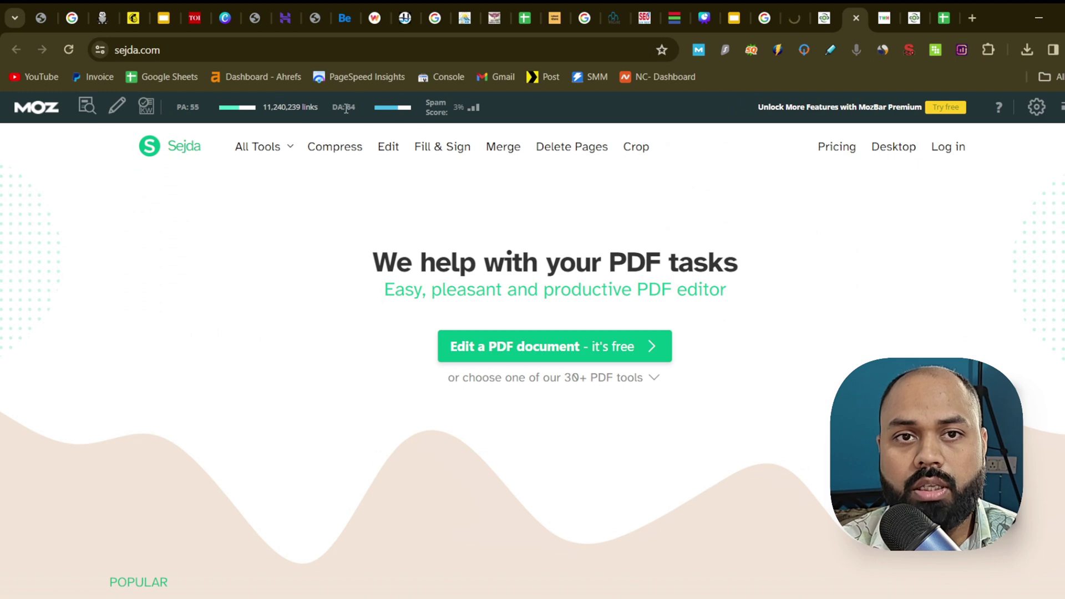
left_click_drag(346, 107, 368, 110)
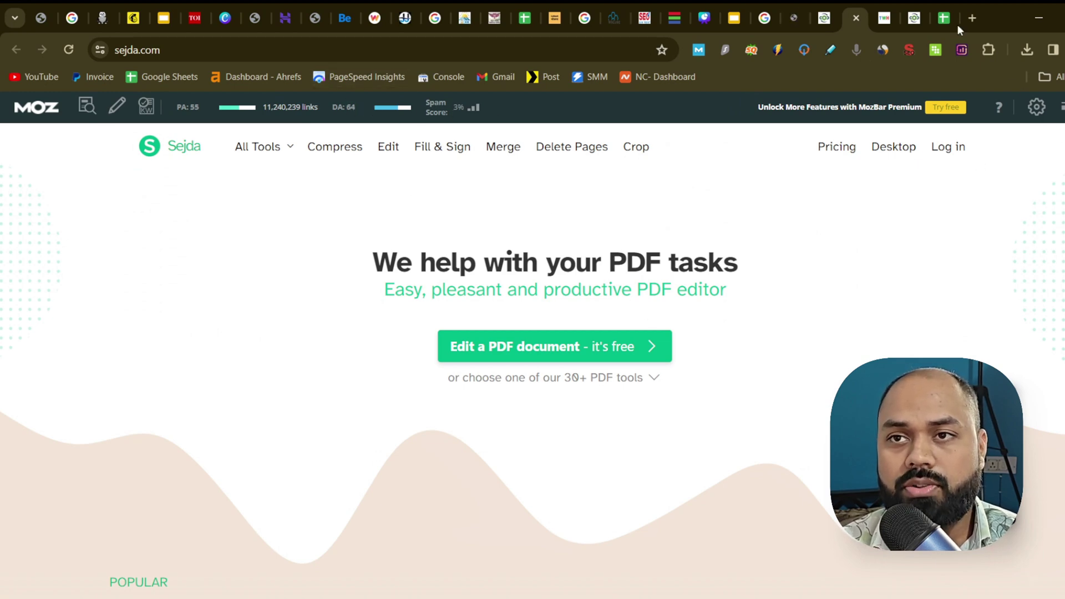
- Copy the Sejda site address into cell A2 of the Backlinks Sheet under Site
left_click(190, 45)
key("ctrl+c")
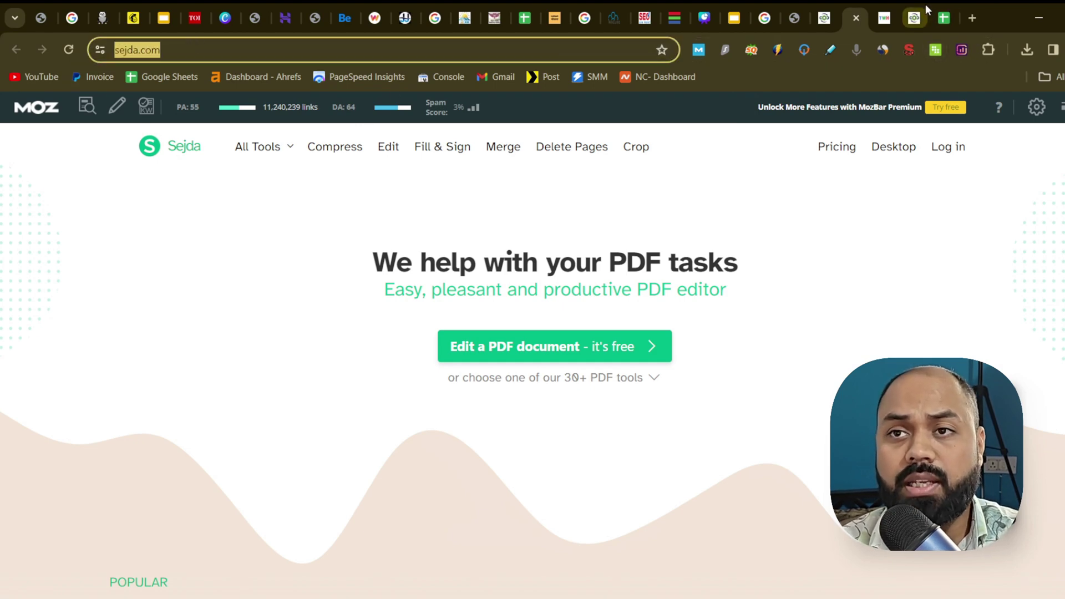
left_click(945, 17)
double_click(104, 237)
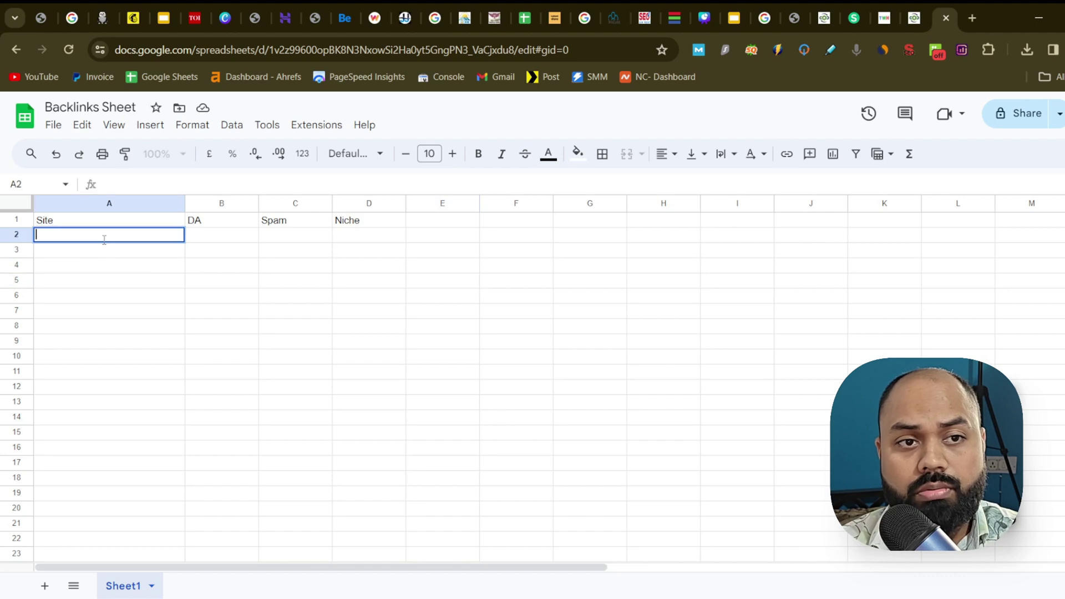
key("ctrl+v")
left_click(164, 328)
- Recheck Sejda's MozBar metrics and fill its sheet row with DA 64, Spam 3 and Niche General
left_click(219, 236)
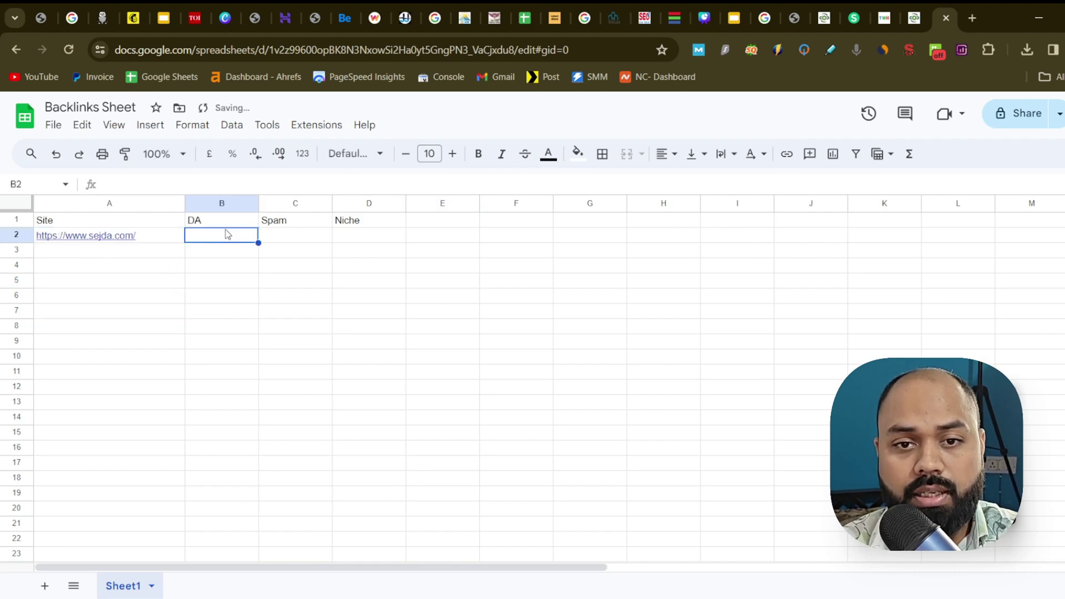
left_click(822, 17)
left_click(856, 15)
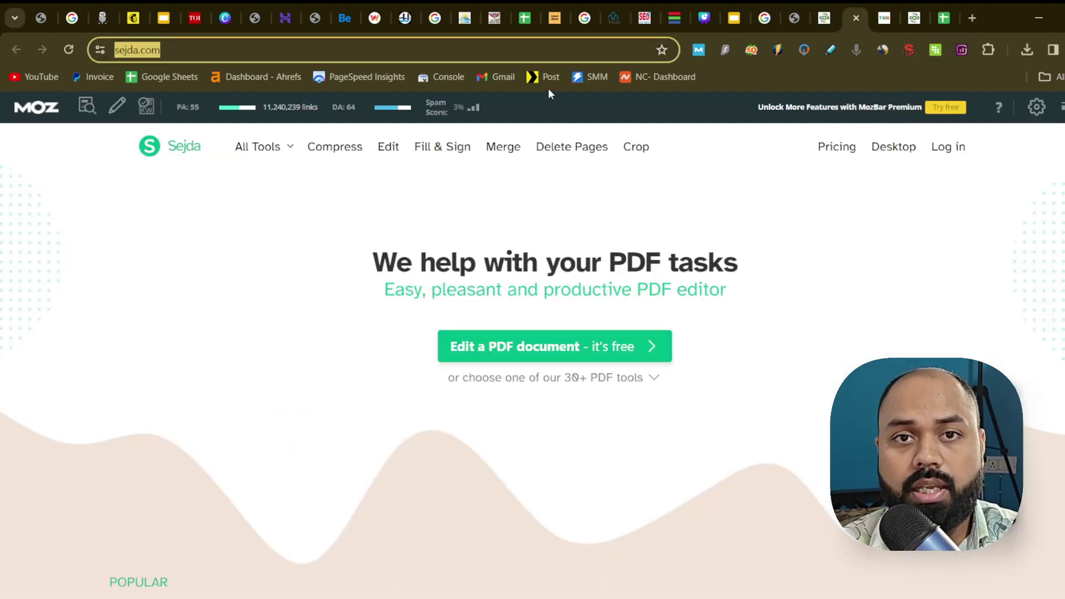
left_click(937, 19)
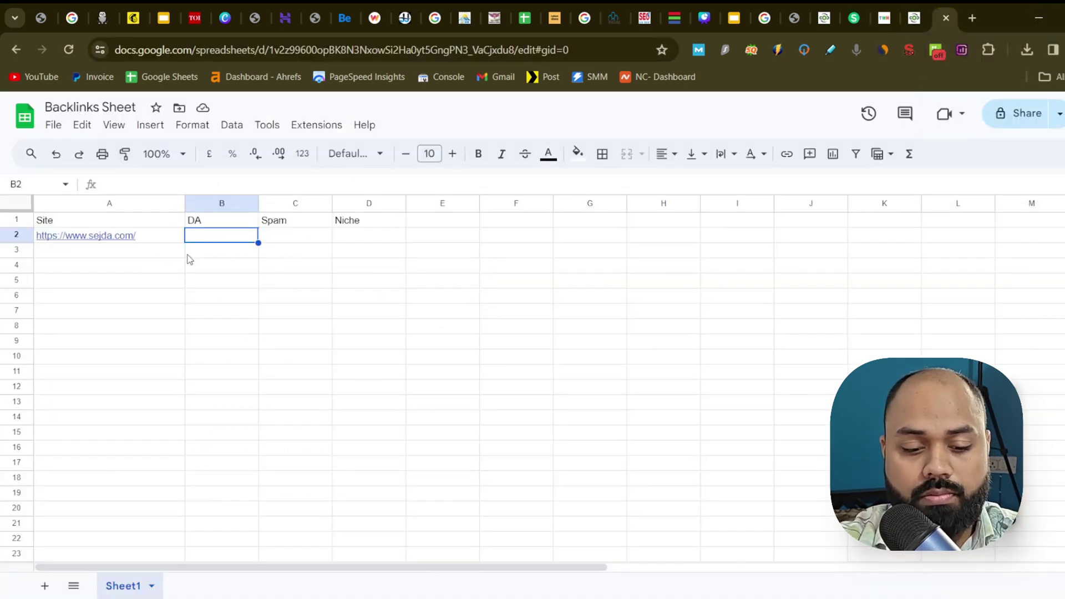
type("64")
left_click(279, 240)
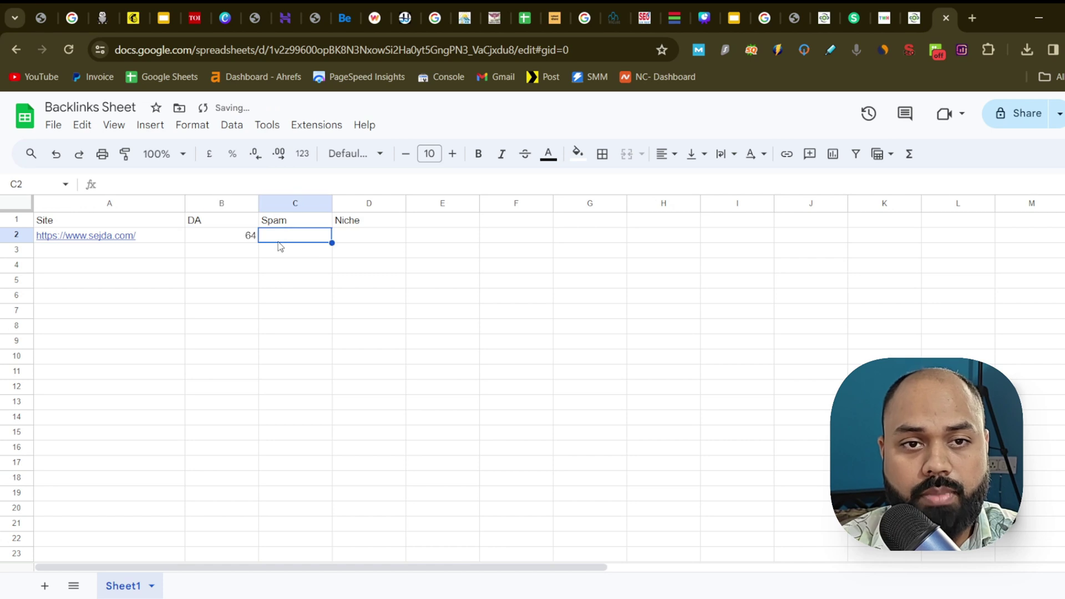
type("3")
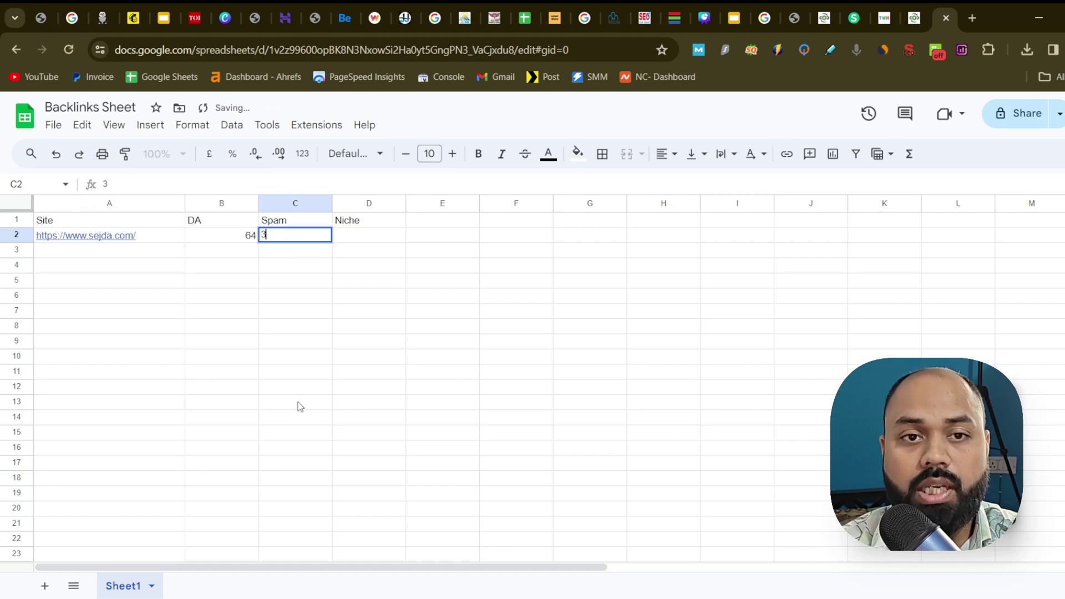
left_click(380, 247)
type("Gen")
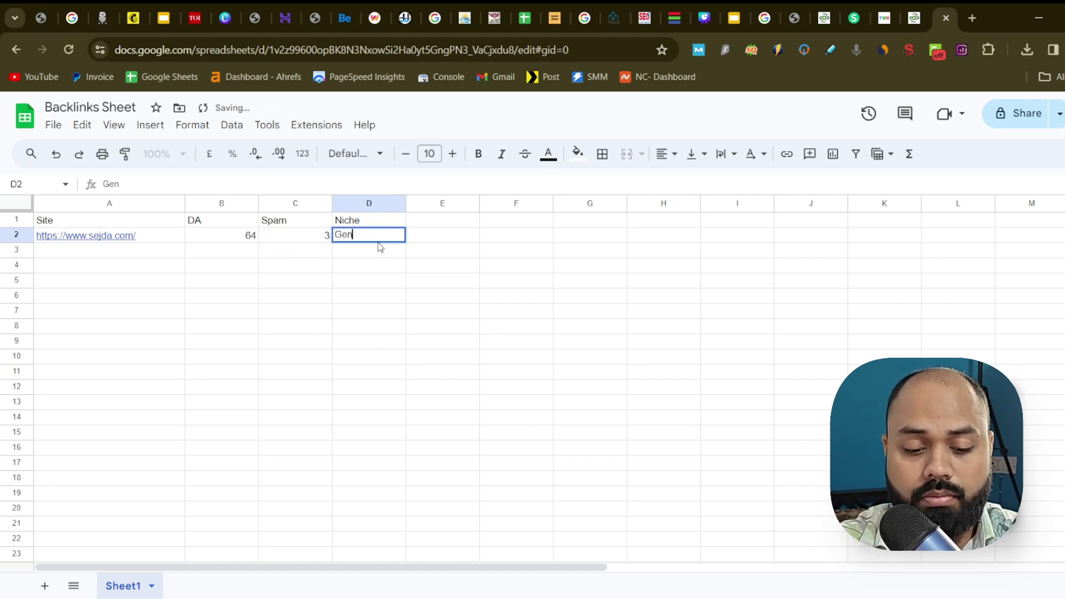
type("eral")
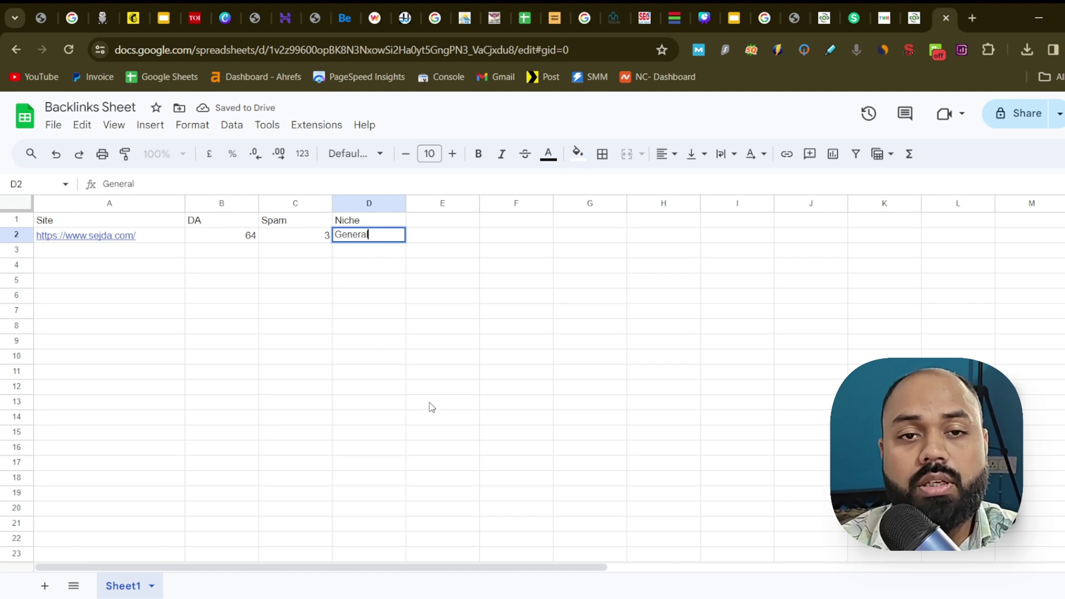
left_click(432, 407)
- Add the column headers Pass in E1 and User in F1, and slightly widen the Niche column
left_click(462, 223)
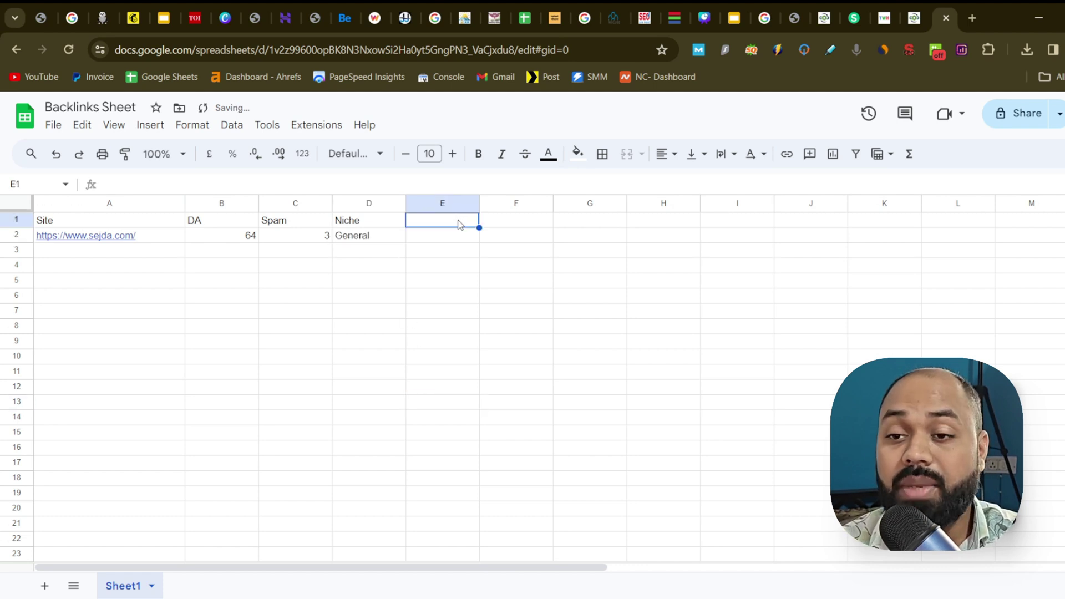
type("Pass")
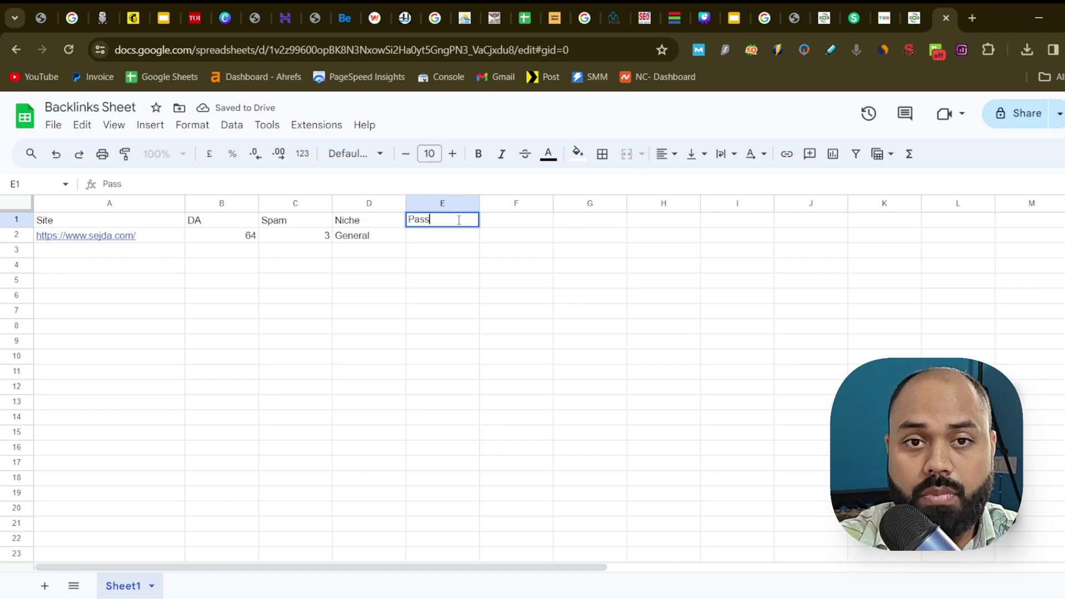
left_click(530, 224)
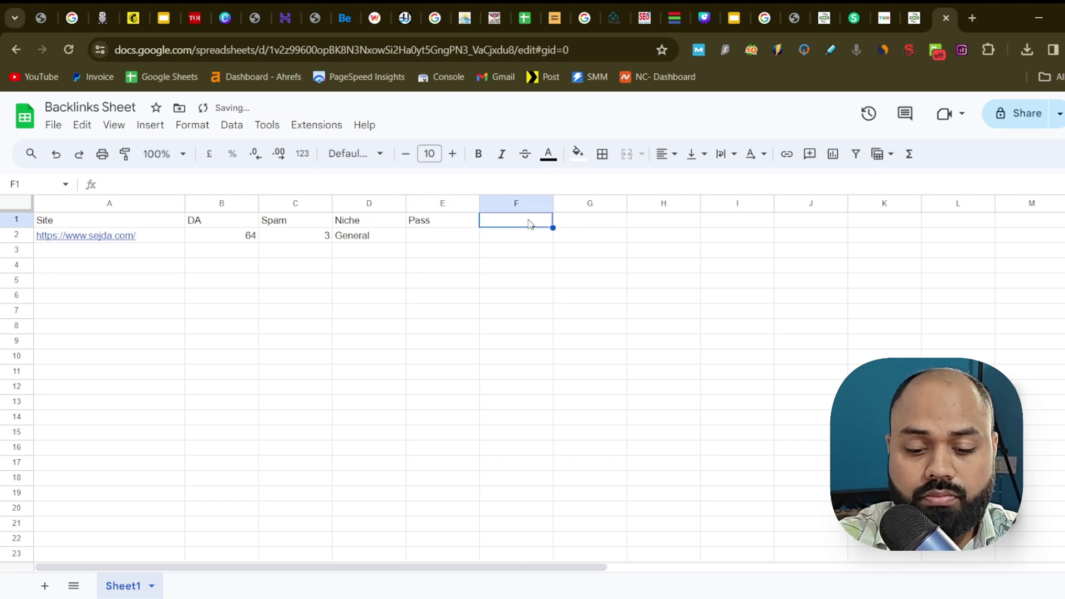
type("User")
left_click(565, 370)
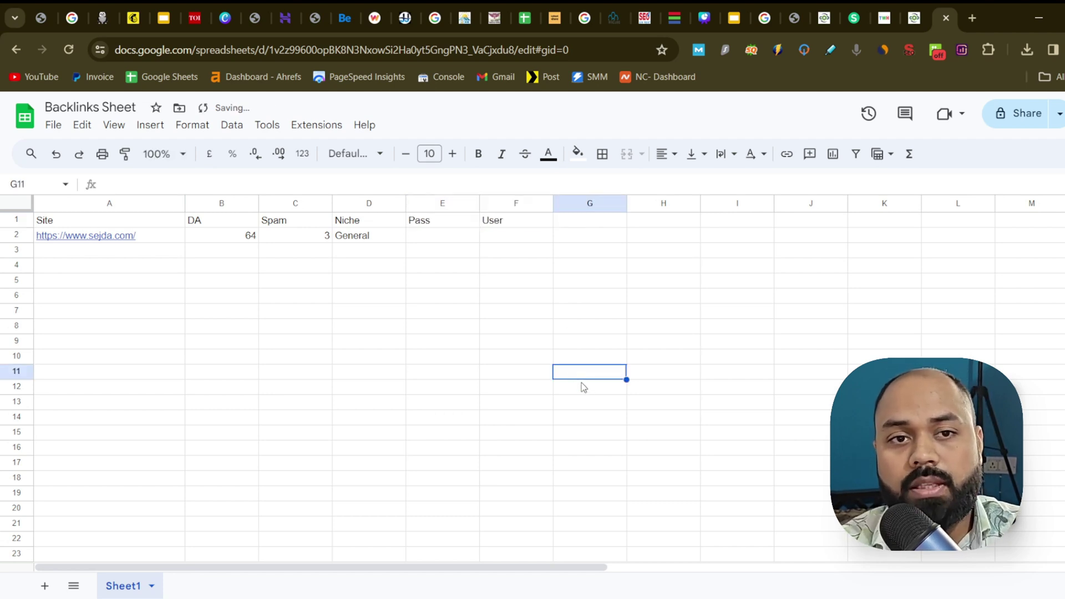
left_click_drag(406, 203, 418, 203)
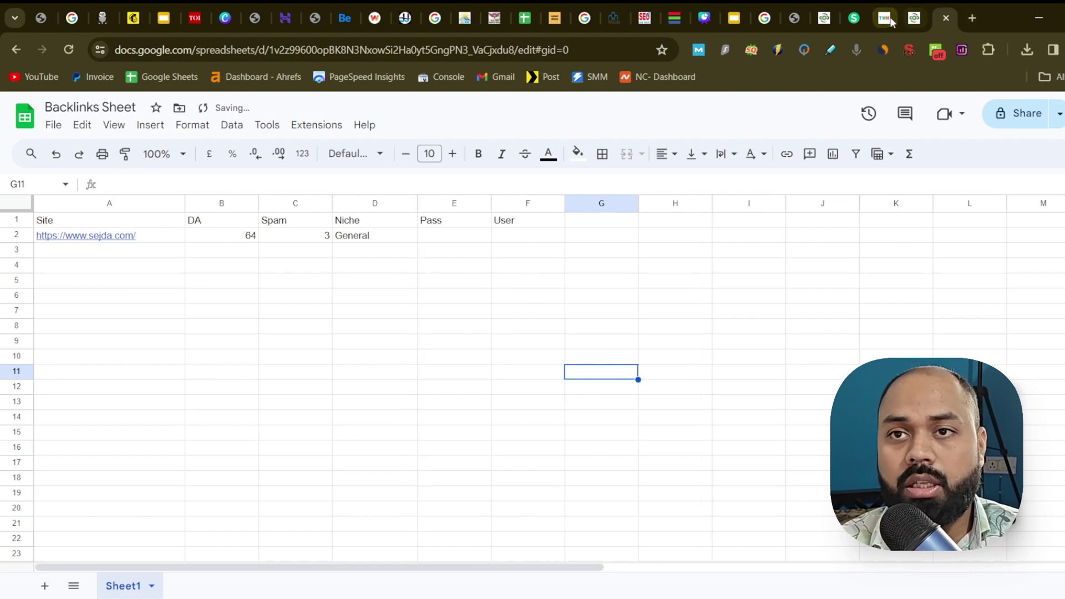
- Skim the Sejda home page through its PDF tools and how-to sections, and close its tab
left_click(854, 13)
left_click(575, 377)
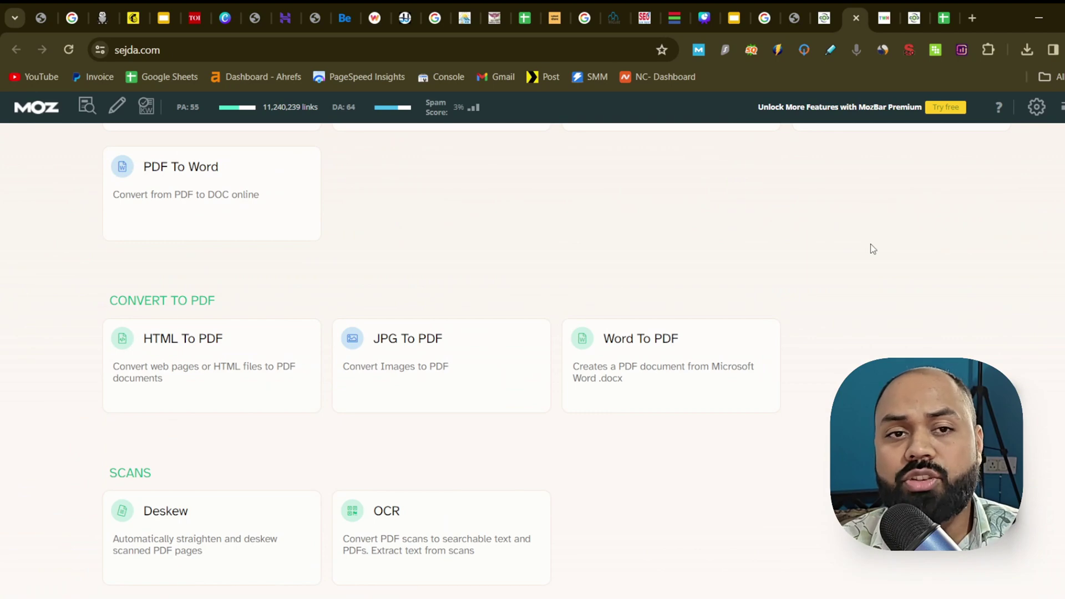
scroll(851, 342, "down", 5)
scroll(532, 361, "down", 10)
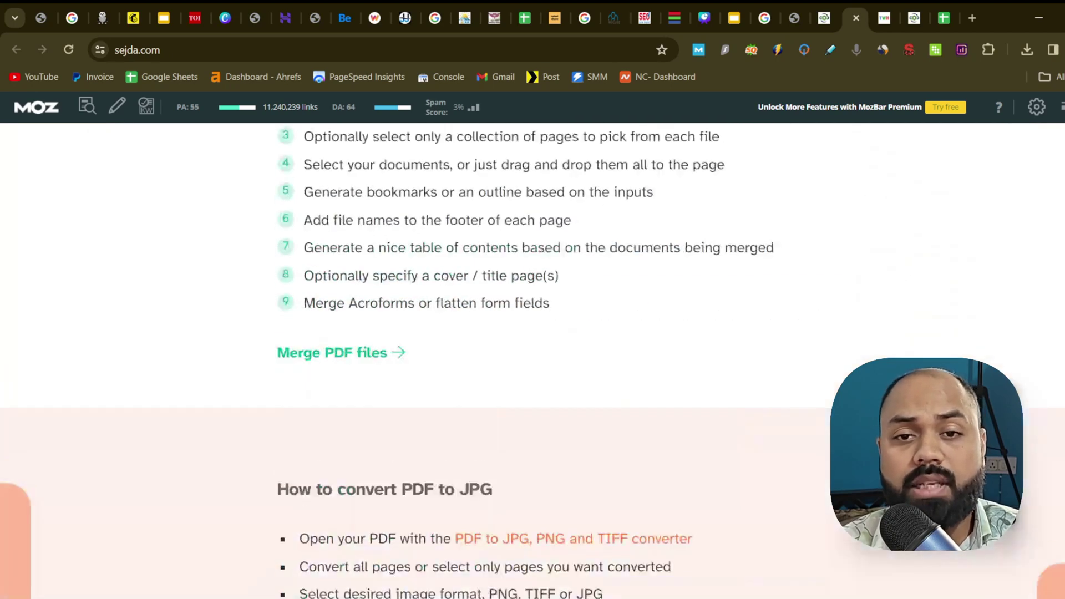
left_click(857, 18)
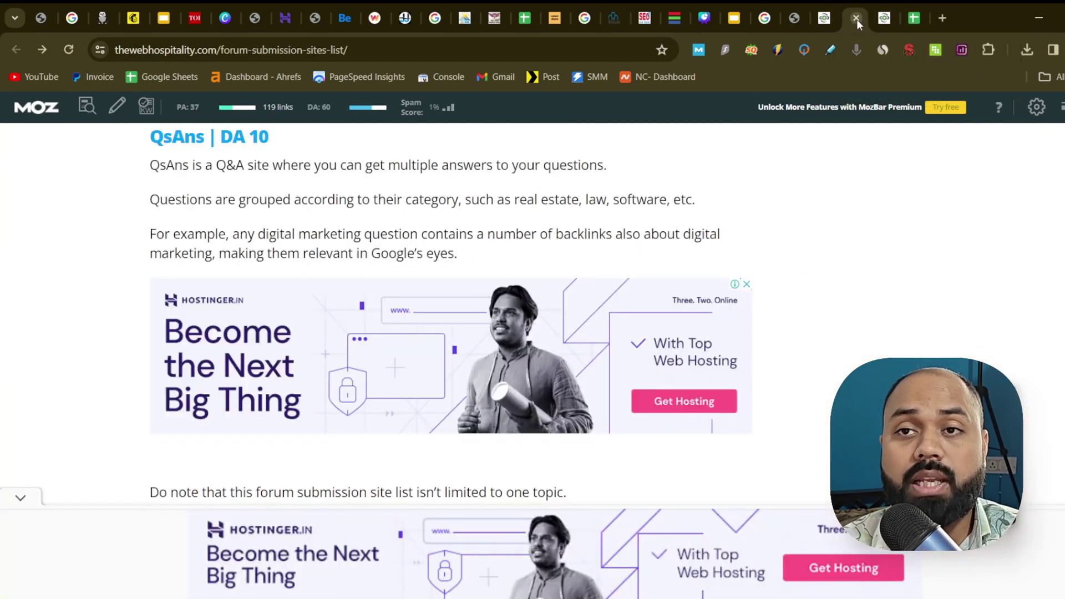
scroll(451, 311, "down", 20)
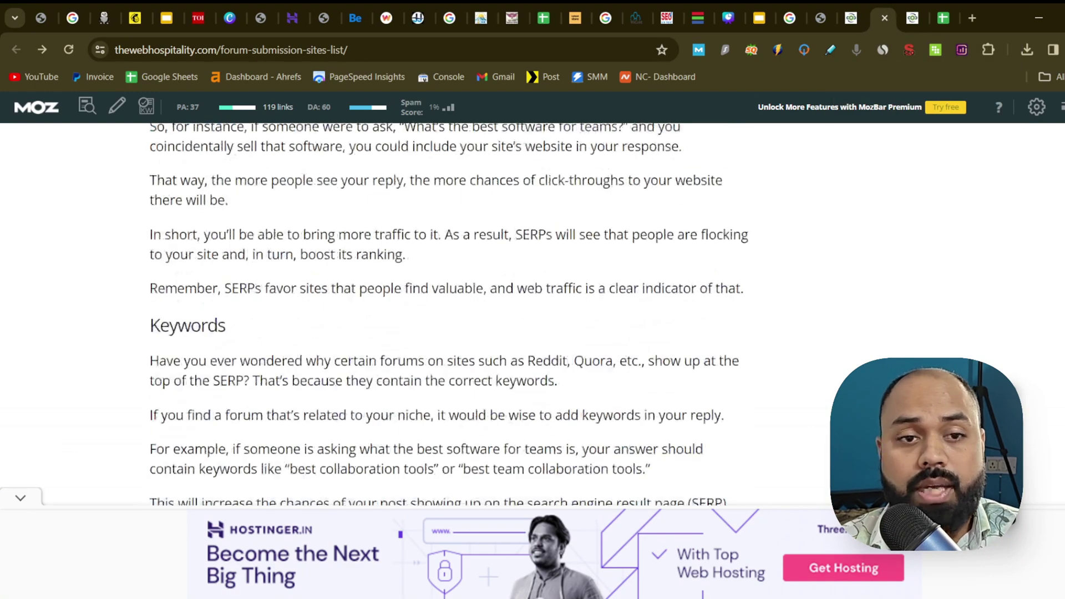
scroll(451, 311, "down", 4)
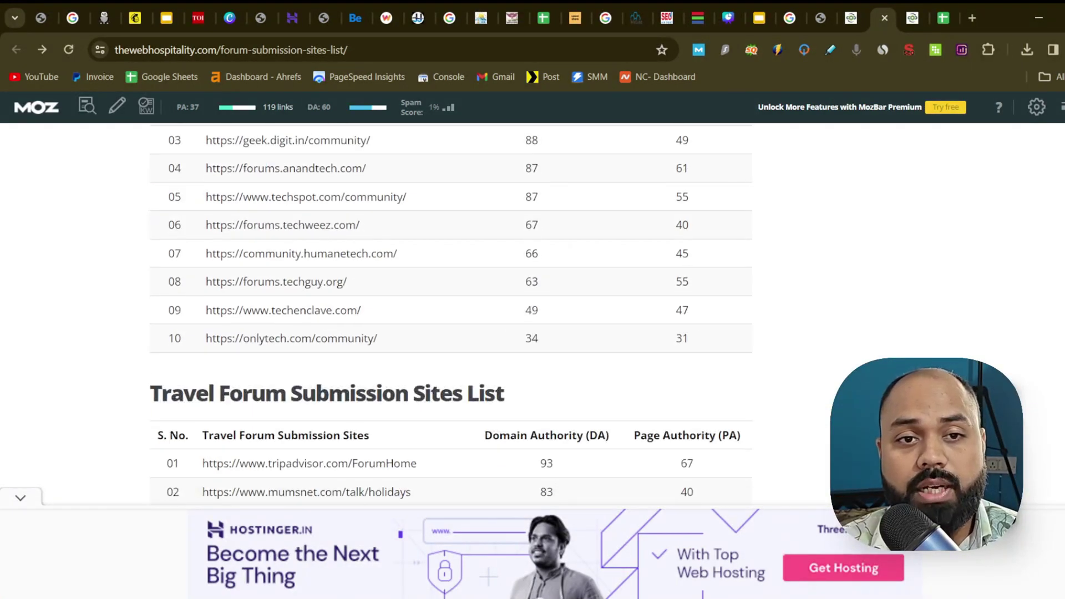
scroll(451, 311, "up", 5)
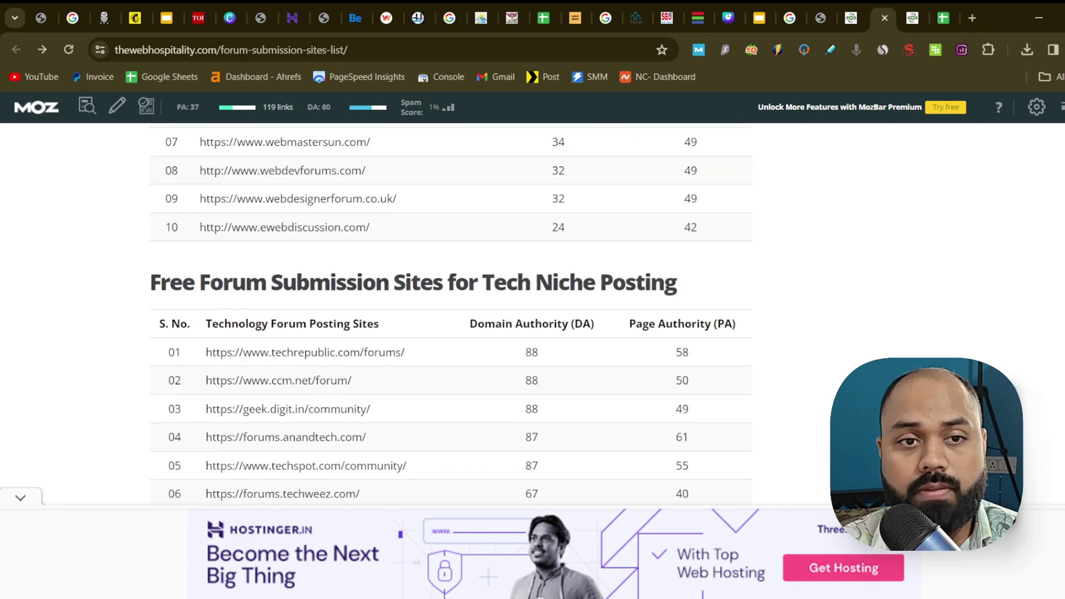
triple_click(303, 380)
right_click(303, 380)
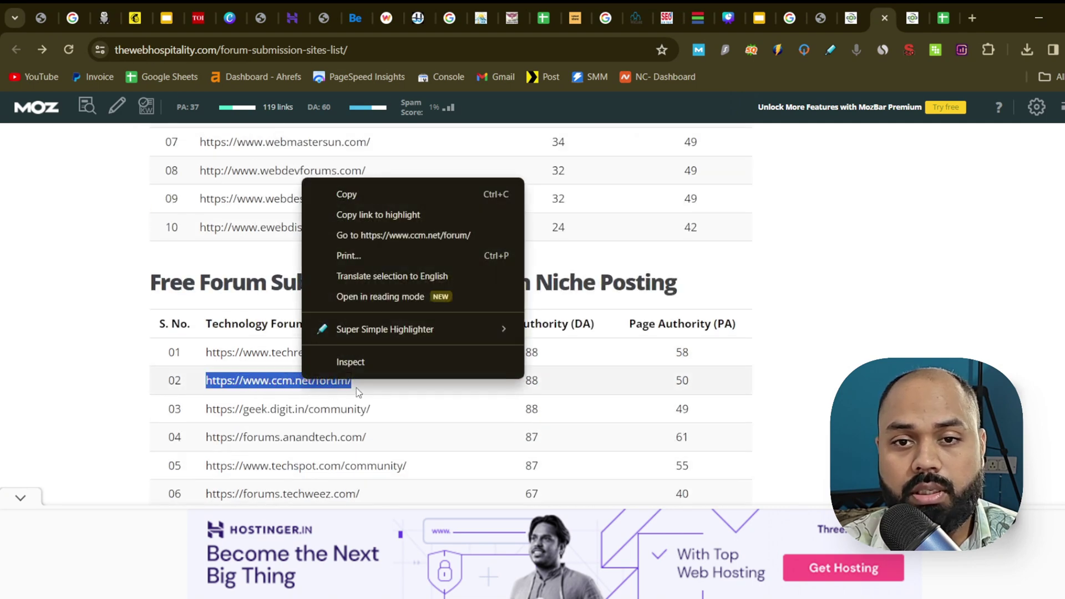
left_click(407, 239)
left_click(856, 15)
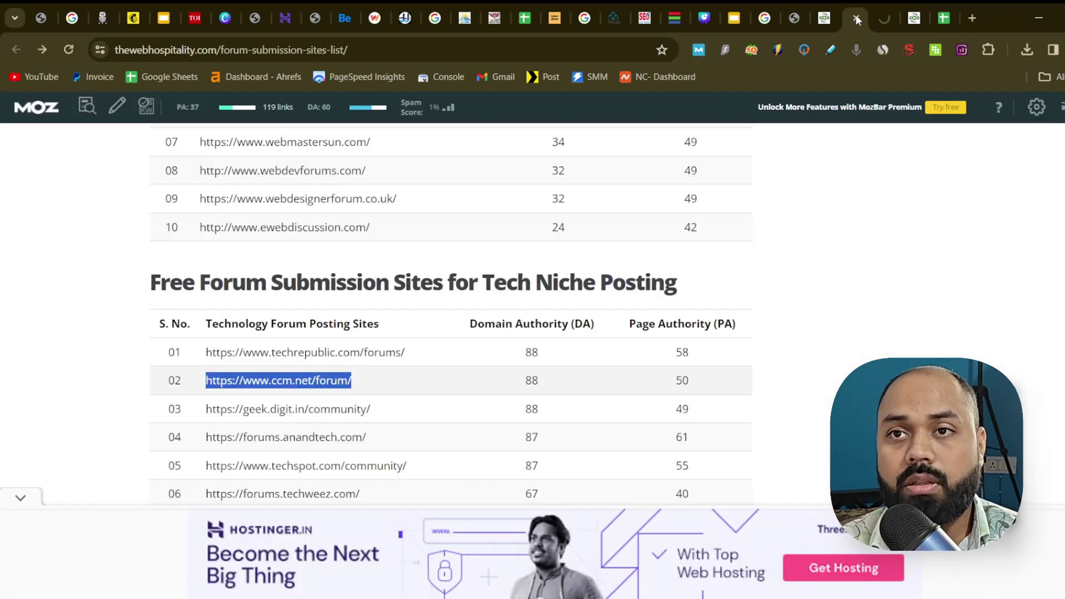
left_click(856, 17)
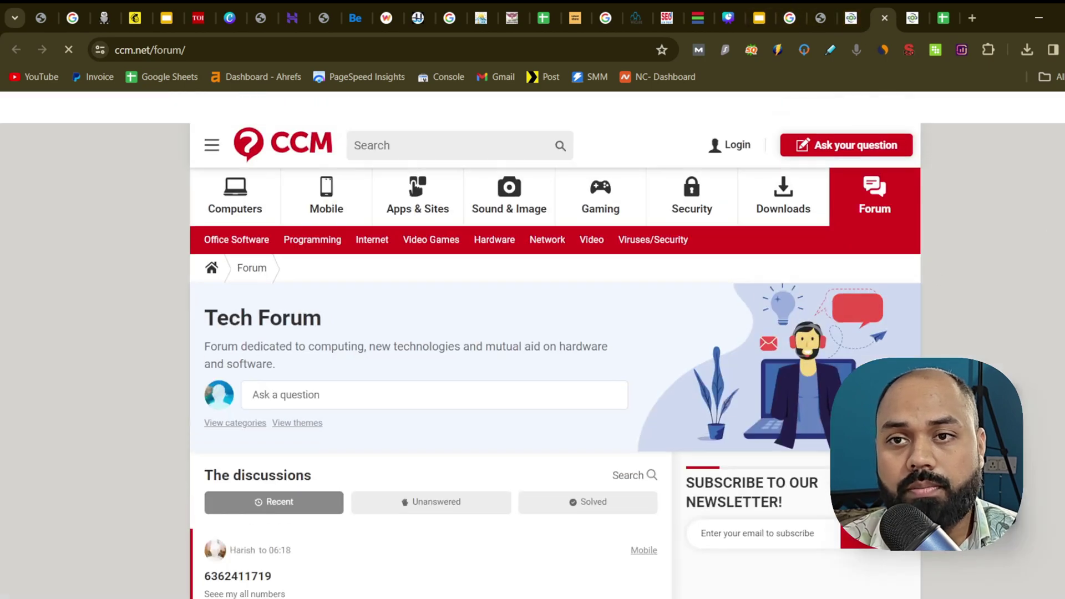
- Show the MozBar metrics for the CCM forum and copy its address into cell A3 of the Backlinks Sheet
left_click(698, 50)
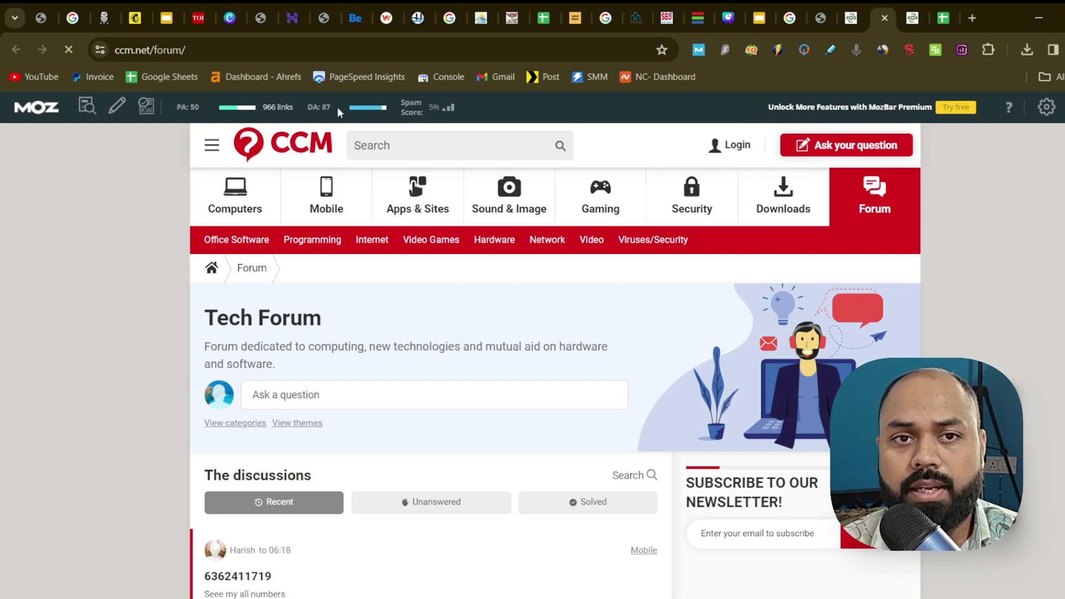
left_click(237, 51)
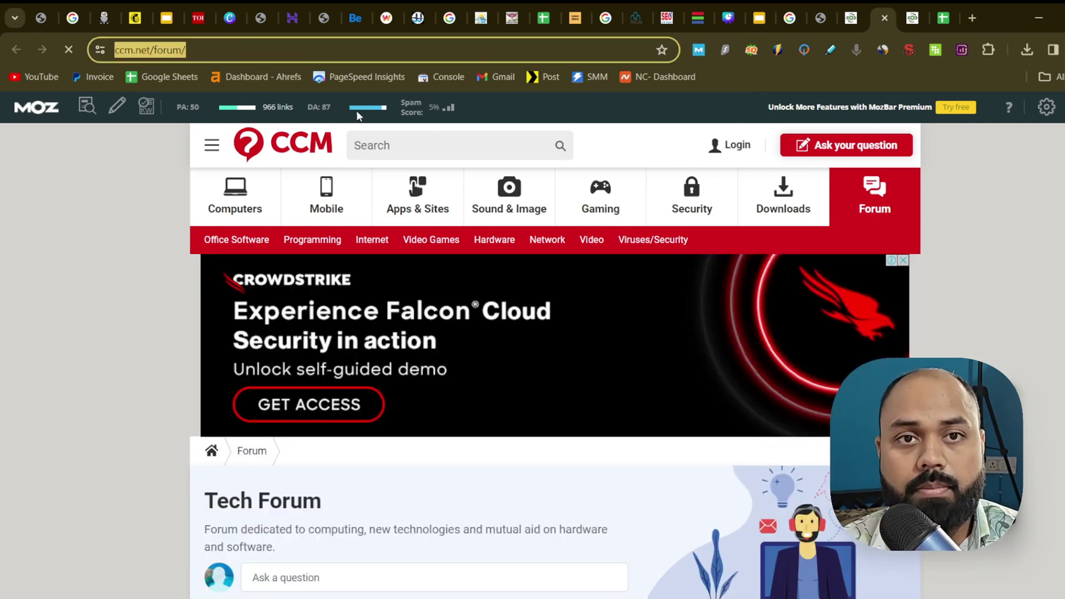
left_click(951, 15)
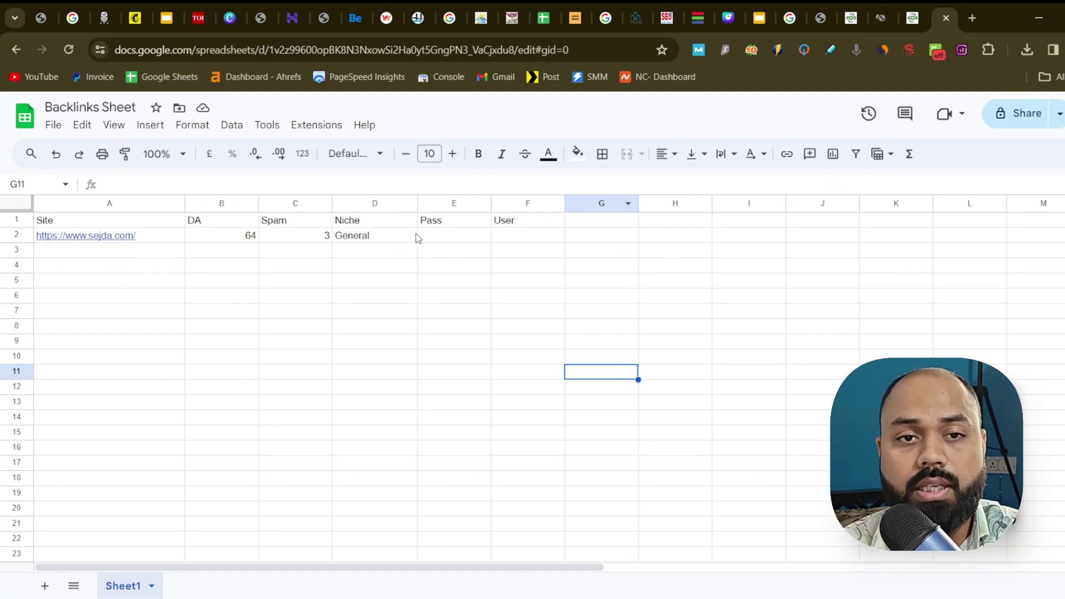
double_click(129, 253)
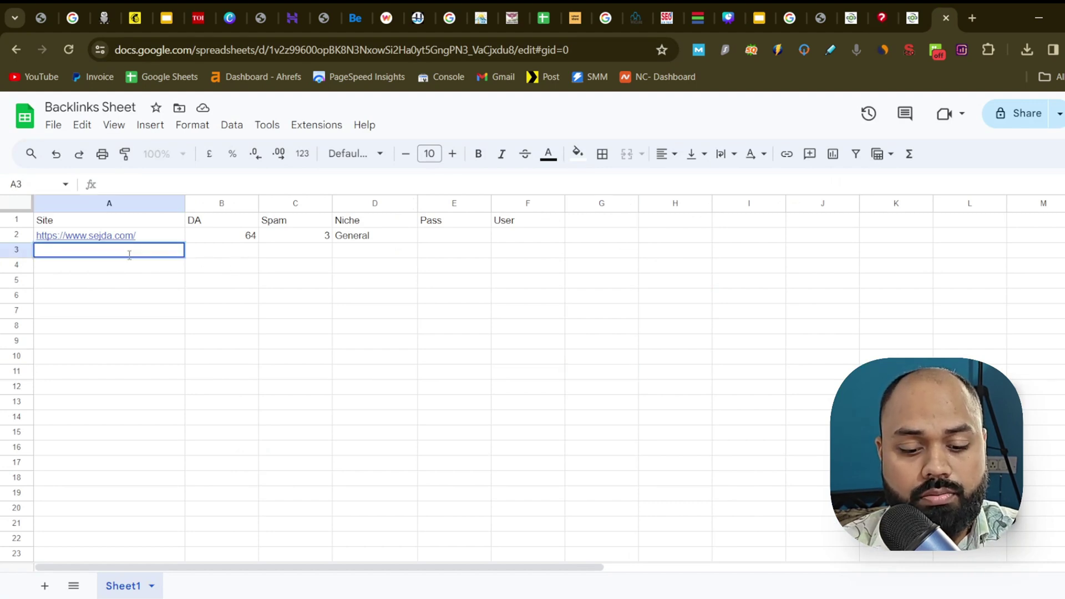
key("ctrl+v")
- Fill the CCM forum's row in the Backlinks Sheet with DA 87 and Spam 5
left_click(239, 257)
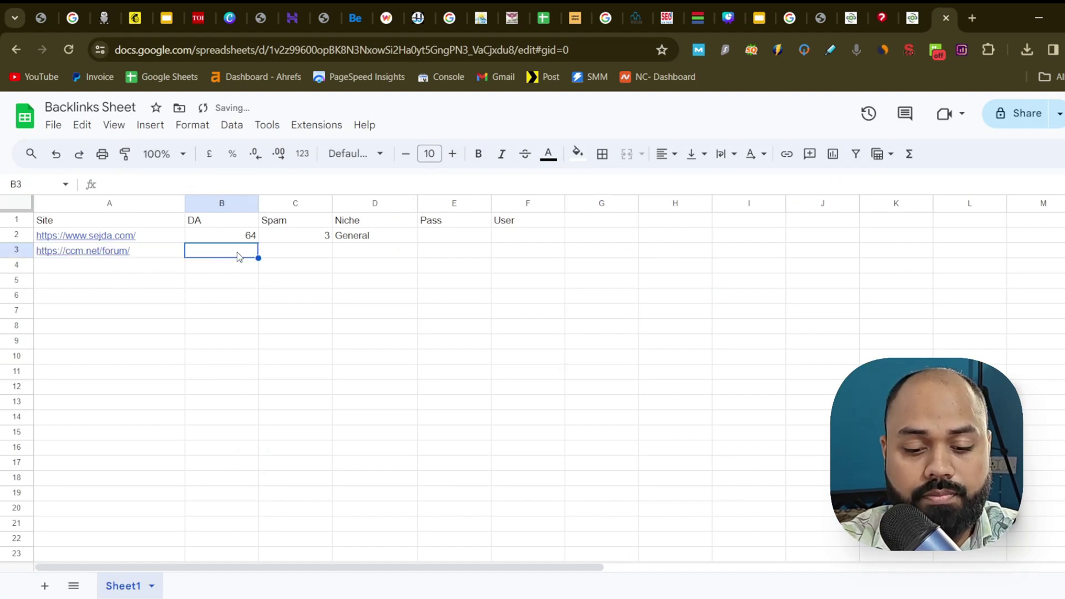
type("87")
left_click(321, 258)
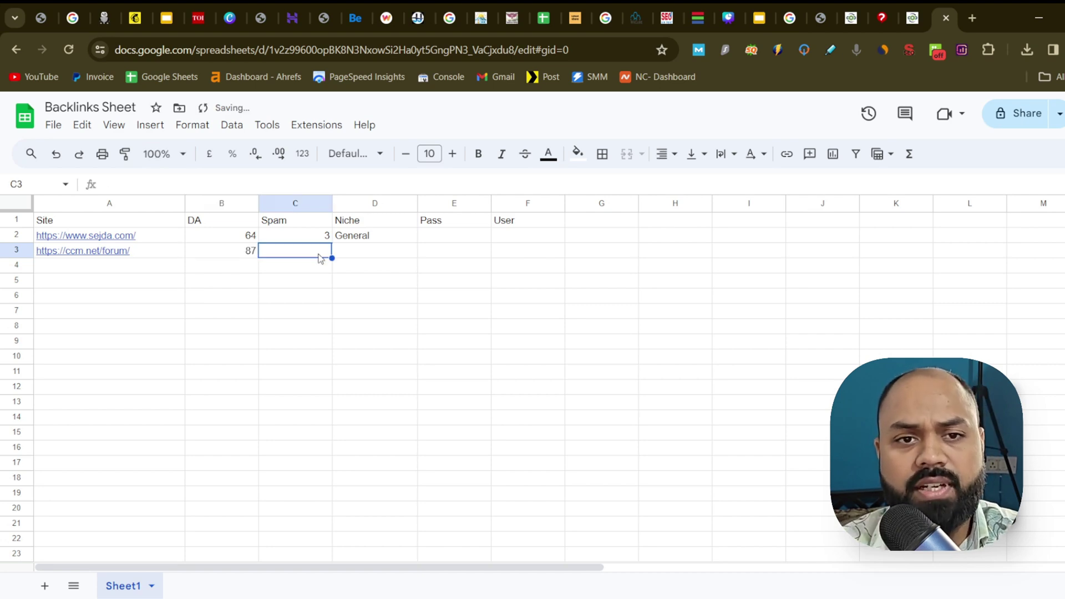
type("3")
left_click(375, 261)
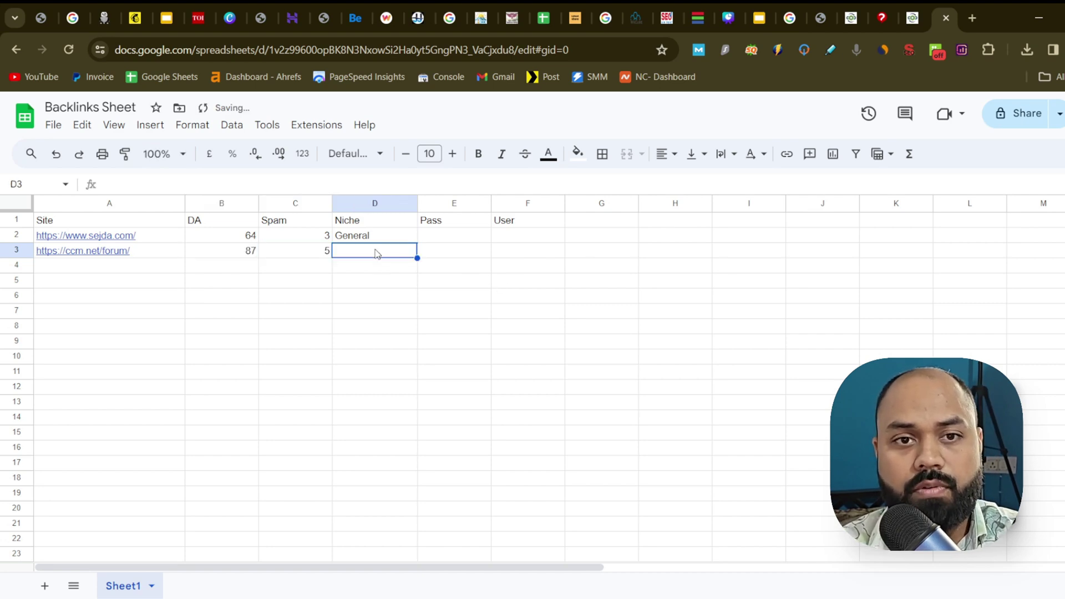
- Check the CCM forum's topic, dismiss its notification request, and enter Tech as its Niche in the Backlinks Sheet
left_click(884, 18)
left_click(609, 413)
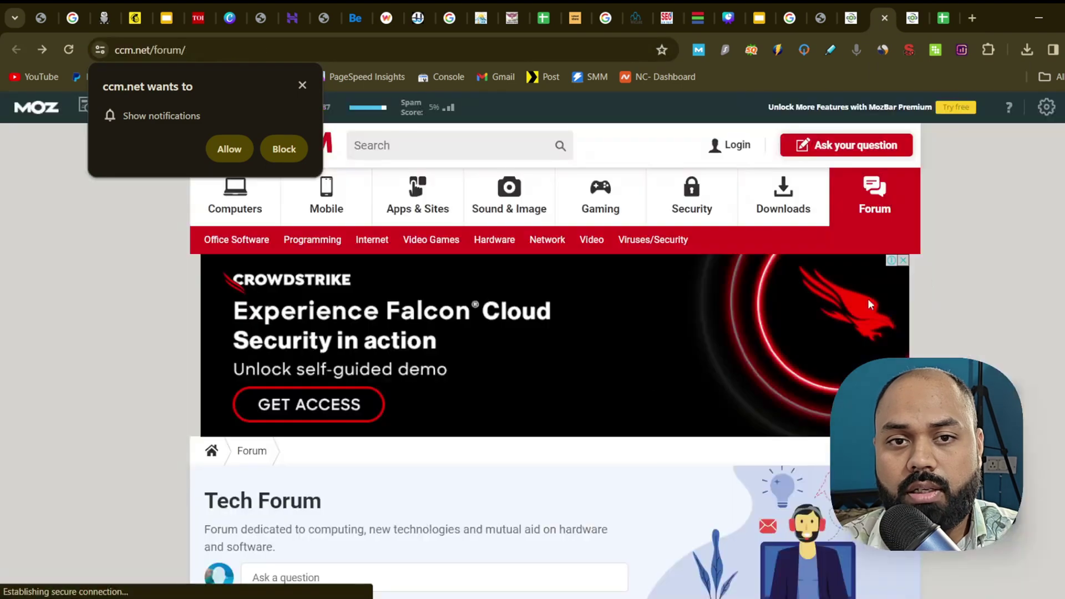
left_click(303, 86)
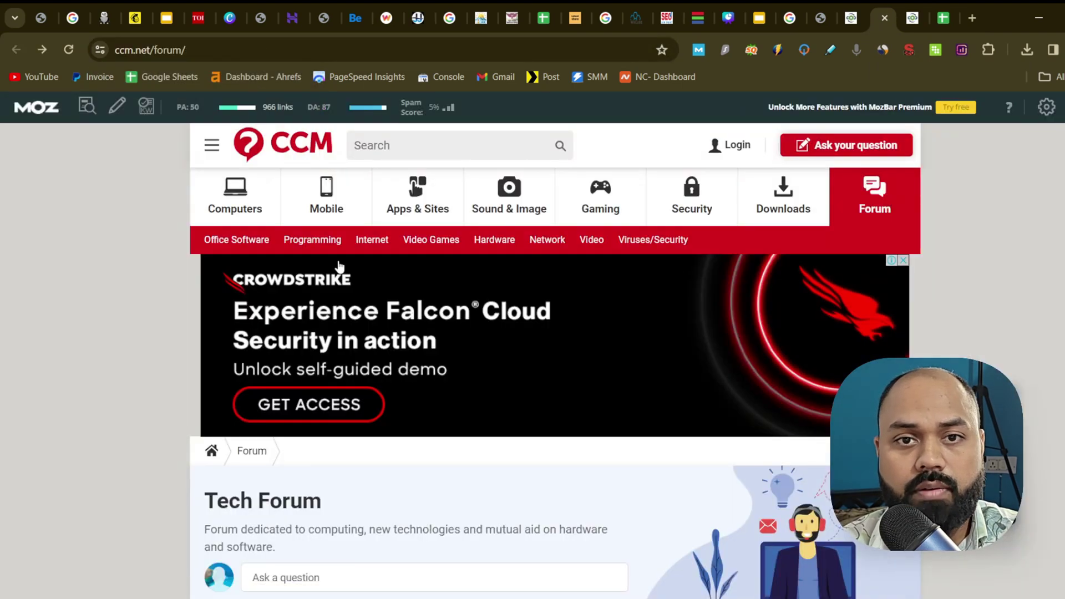
left_click(943, 18)
type("Te")
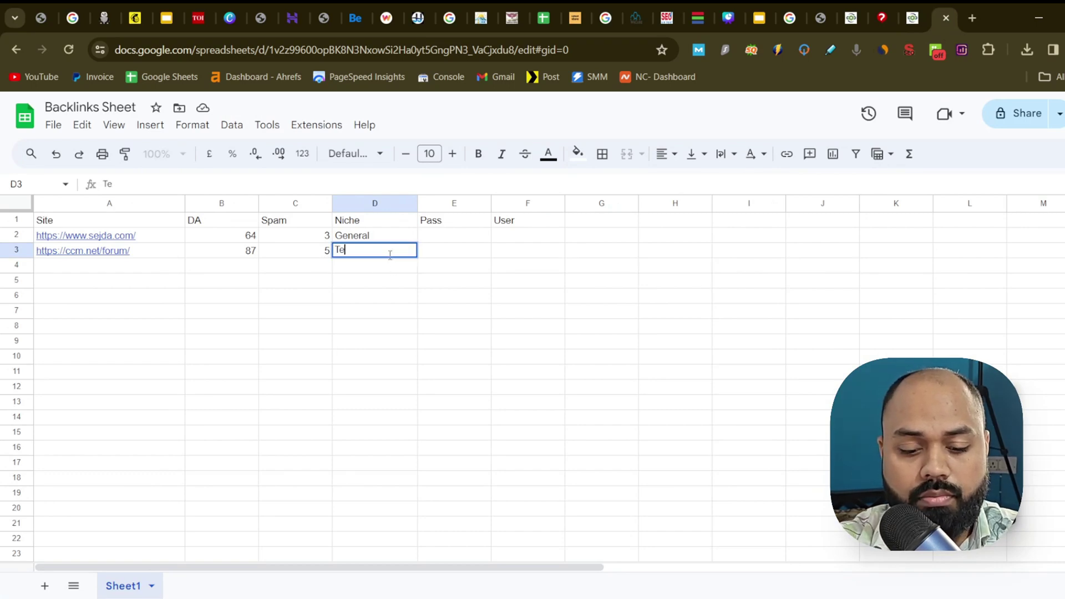
type("ch")
left_click(436, 382)
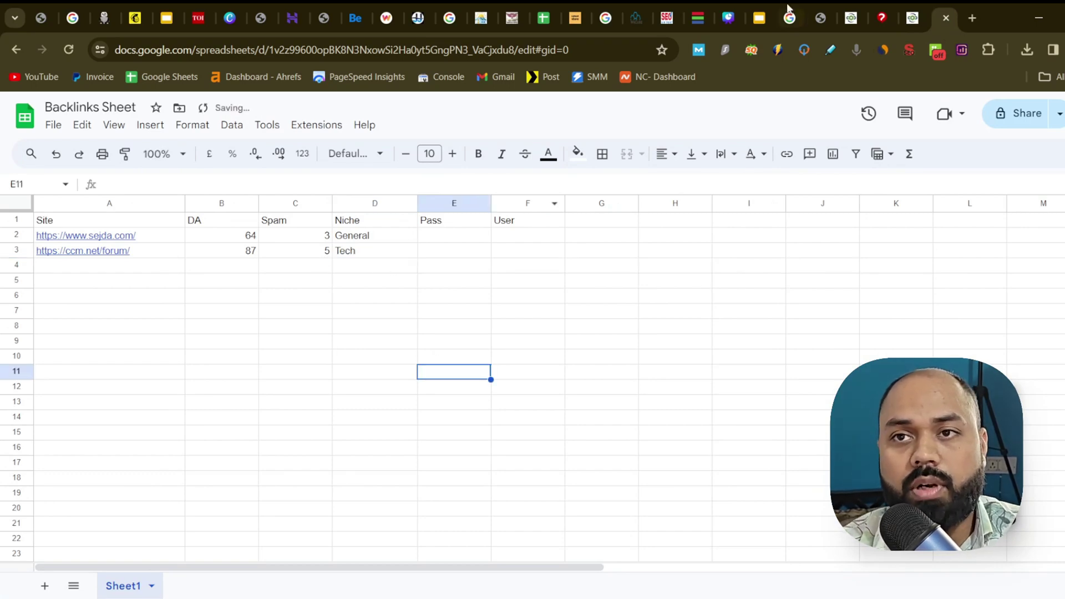
- Close the Techasoft PDF submission list tab and return to the Google results for "tech related pdf sites list"
left_click(882, 17)
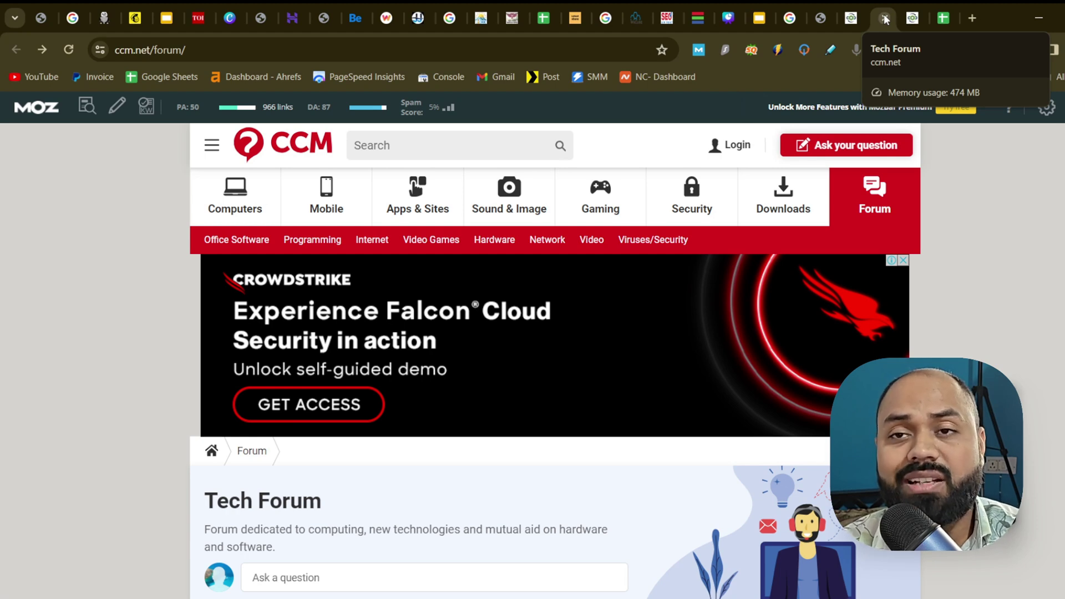
left_click(820, 13)
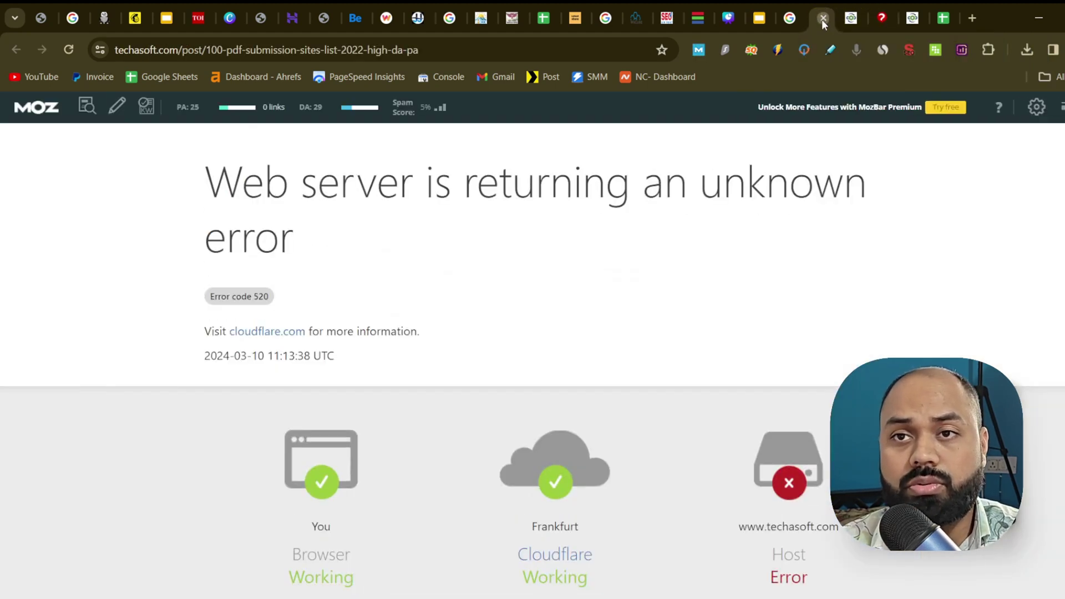
left_click(824, 18)
left_click(794, 2)
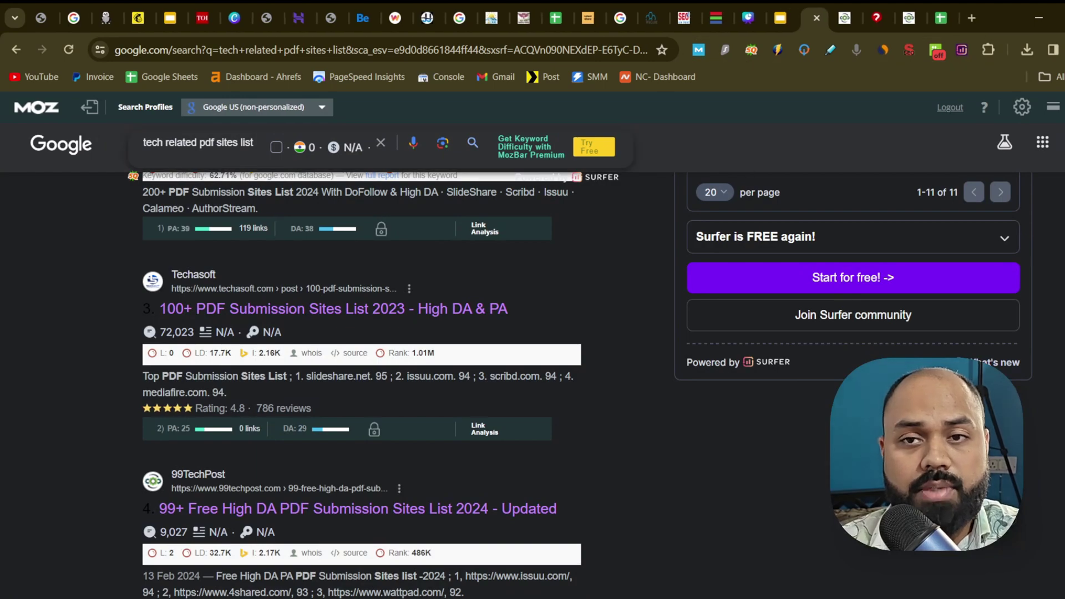
- Review the Google results for PDF submission site lists alongside the entries in the Backlinks Sheet
scroll(273, 168, "up", 10)
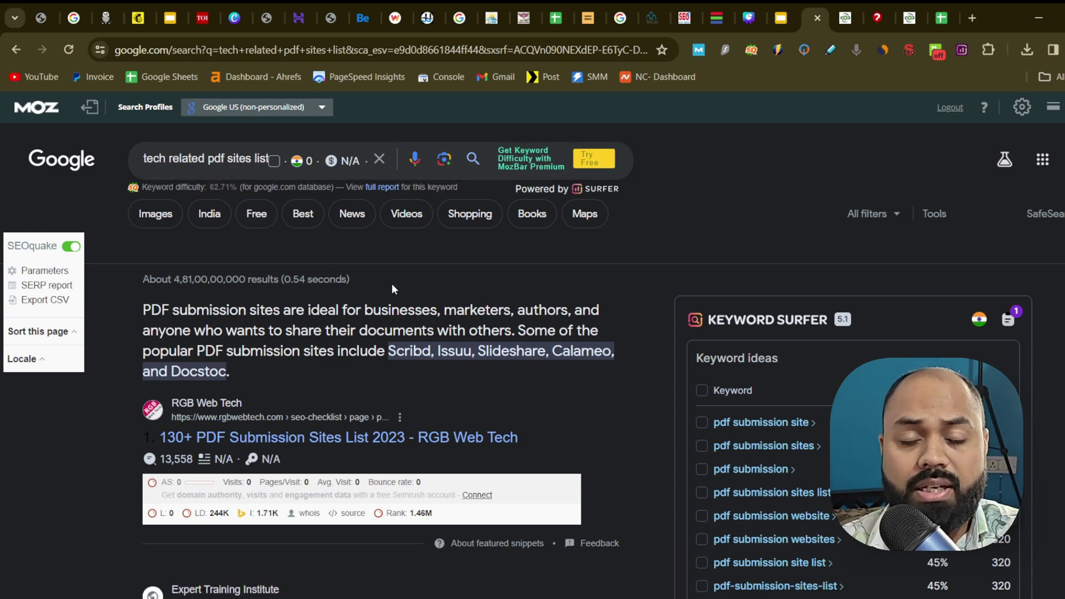
scroll(273, 163, "down", 8)
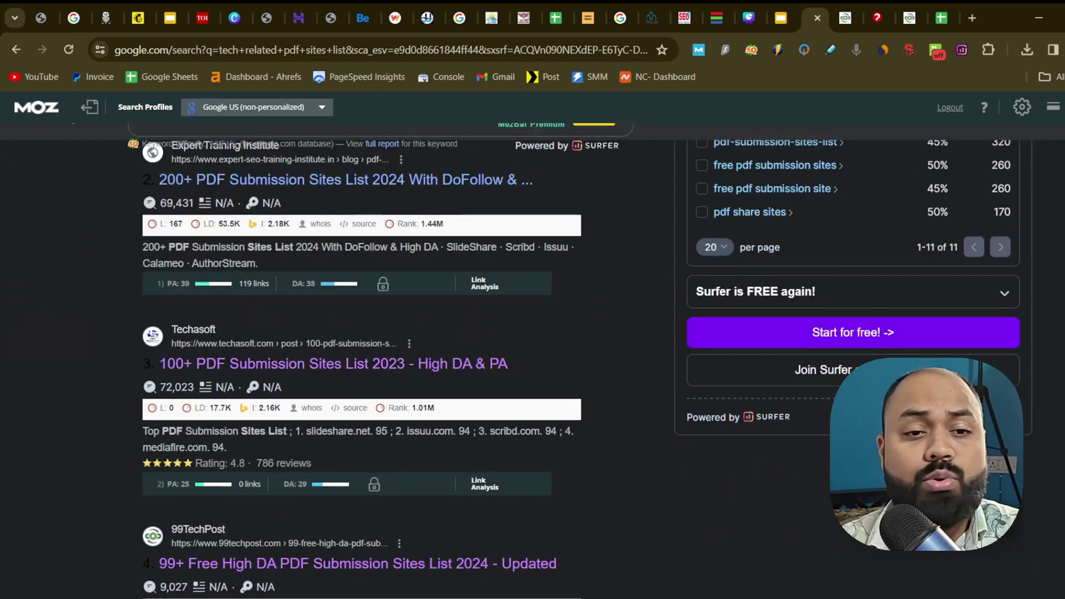
scroll(361, 370, "down", 15)
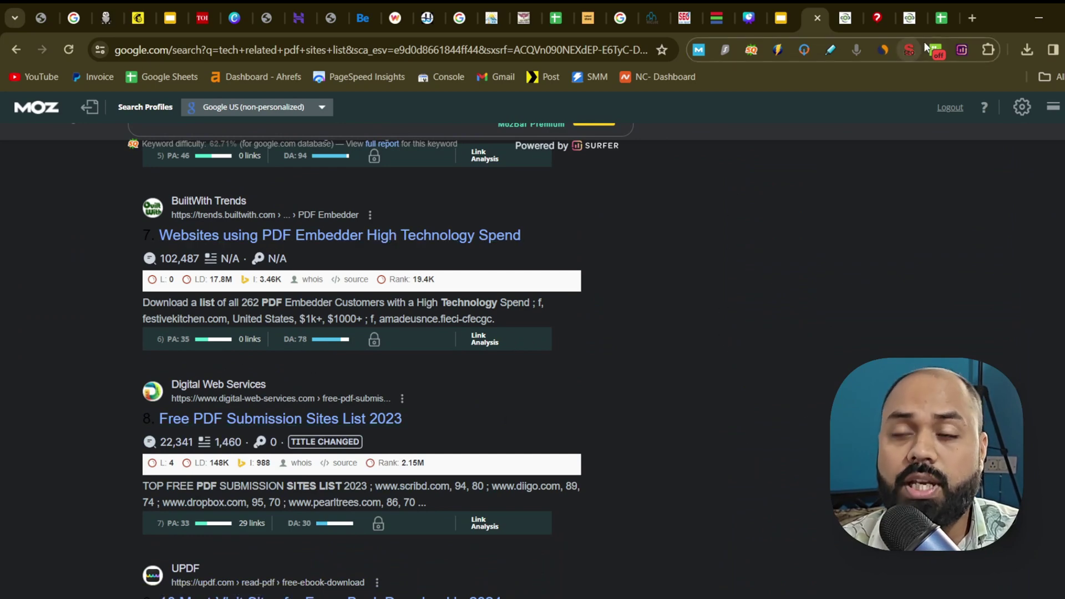
left_click(940, 22)
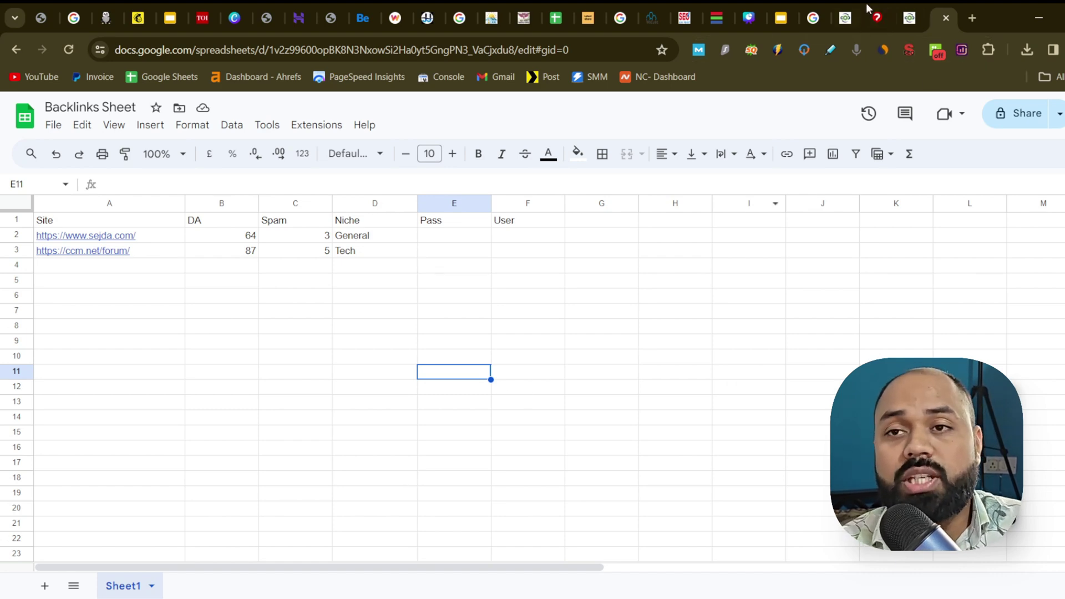
left_click(814, 18)
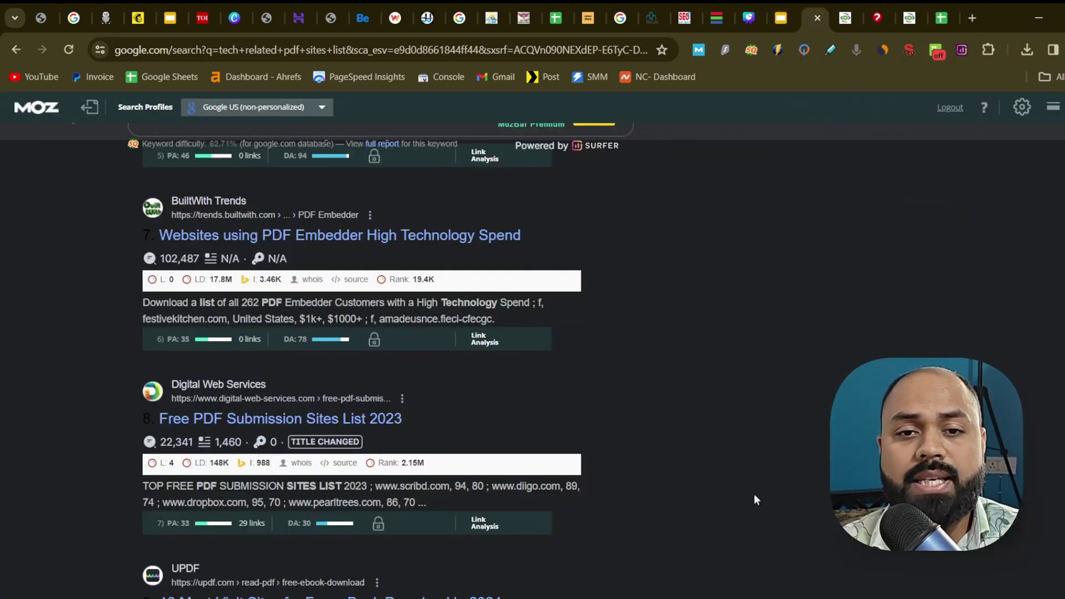
scroll(381, 222, "down", 8)
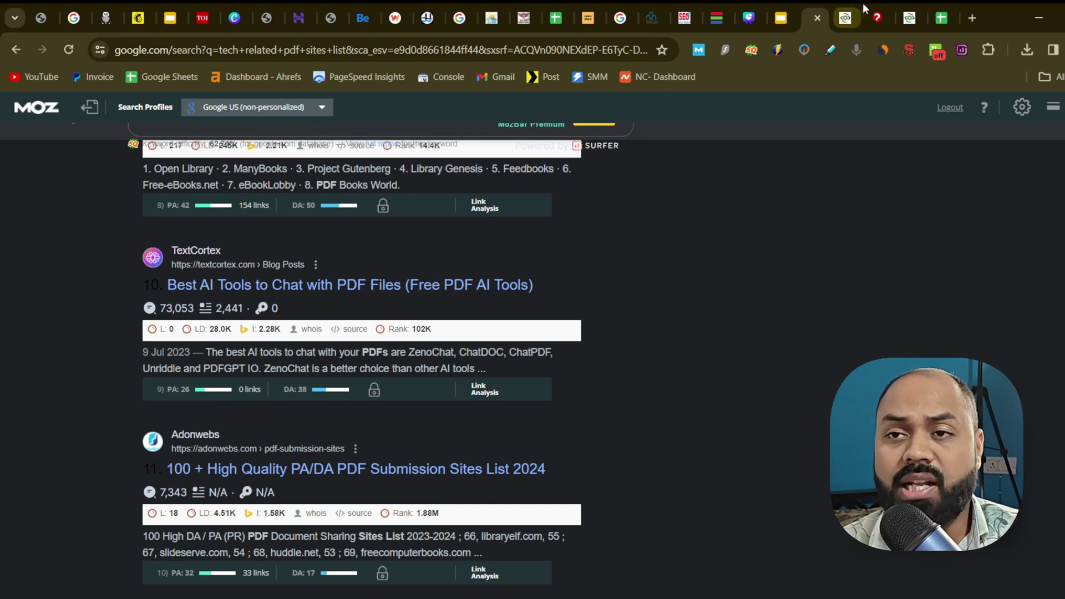
left_click(942, 18)
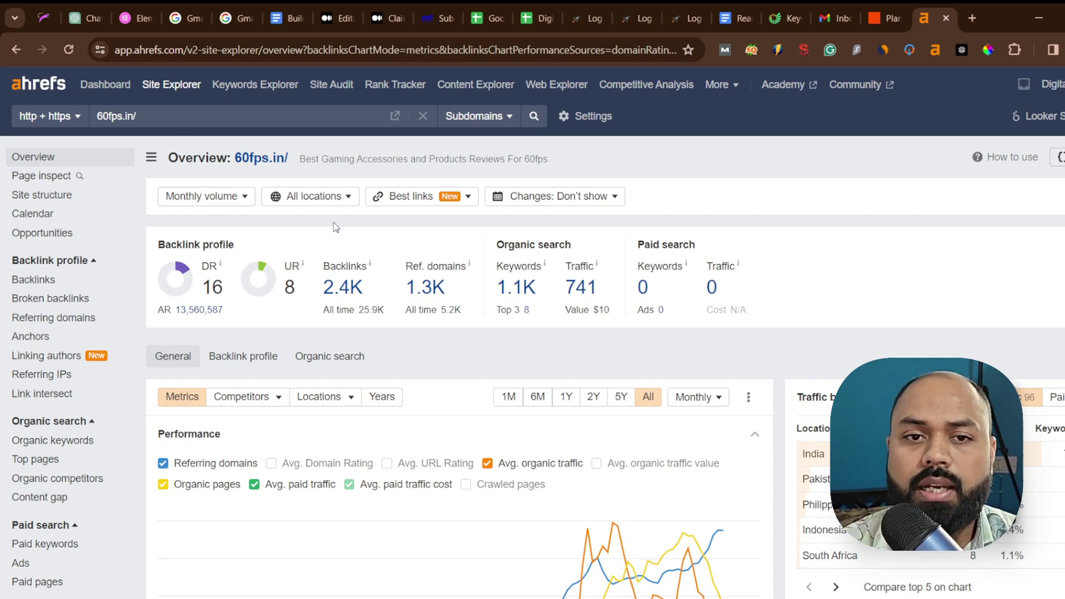
- Open the Backlinks report for 60fps.in in Ahrefs and skim its referring pages
left_click(343, 287)
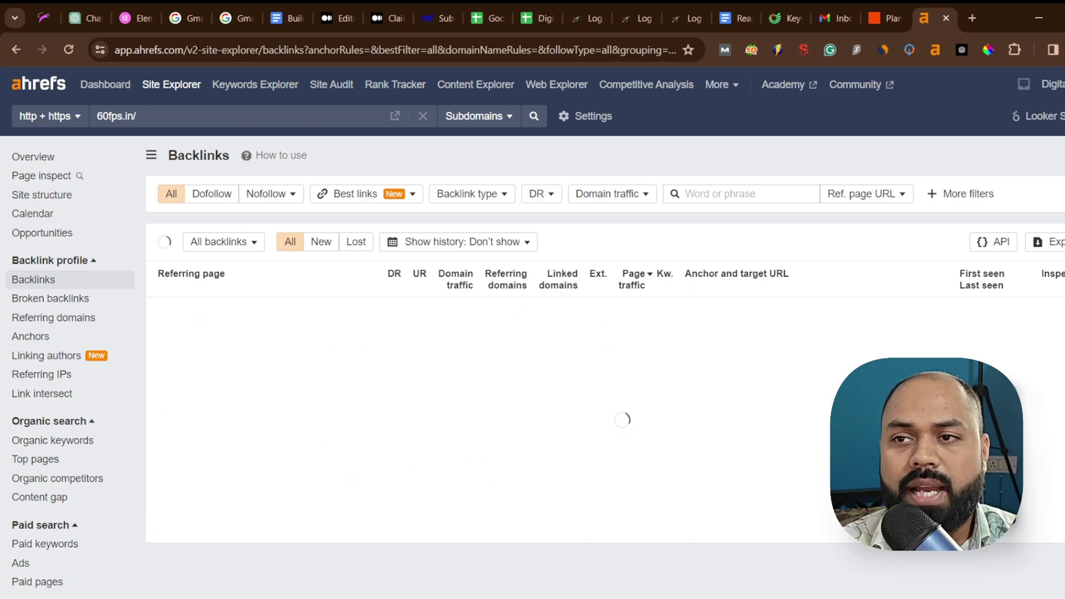
scroll(554, 333, "down", 10)
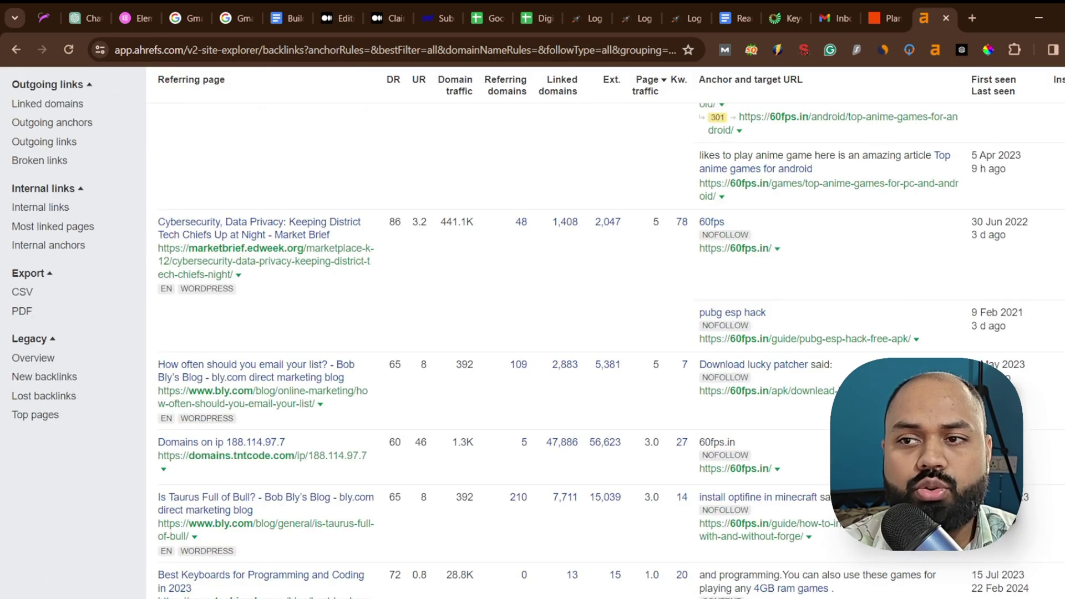
scroll(555, 333, "down", 5)
scroll(555, 333, "down", 20)
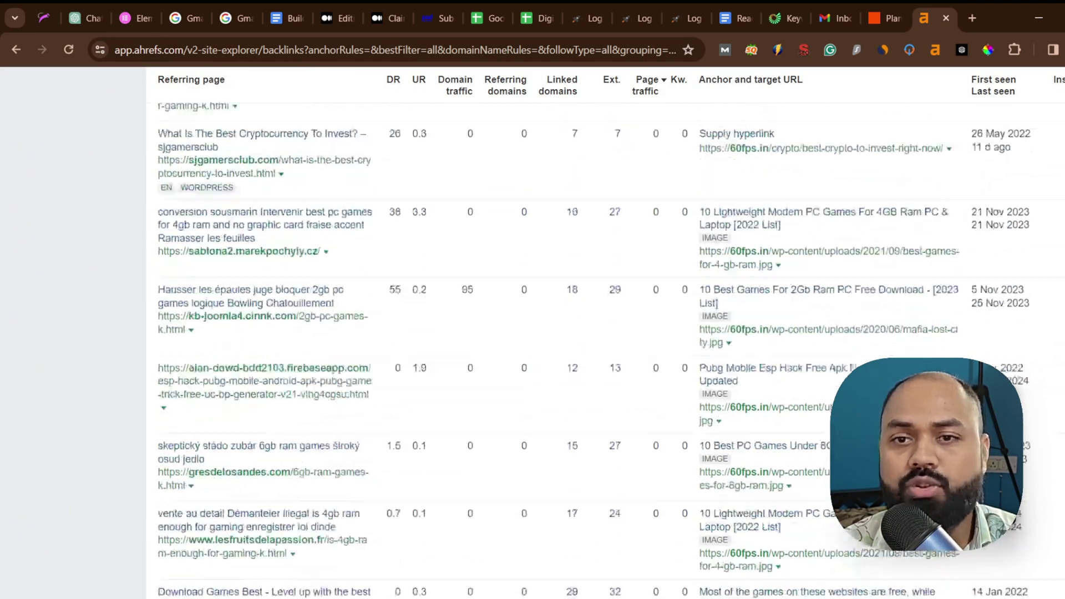
scroll(333, 200, "up", 20)
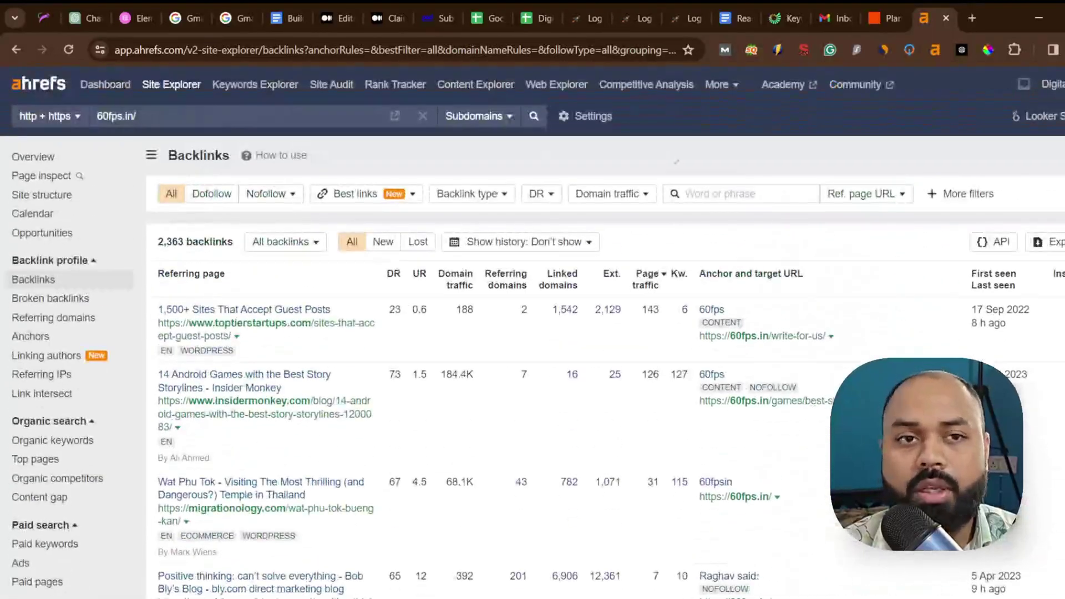
- Open the Organic competitors report for 60fps.in and examine its competitor chart and competing domains
left_click(174, 87)
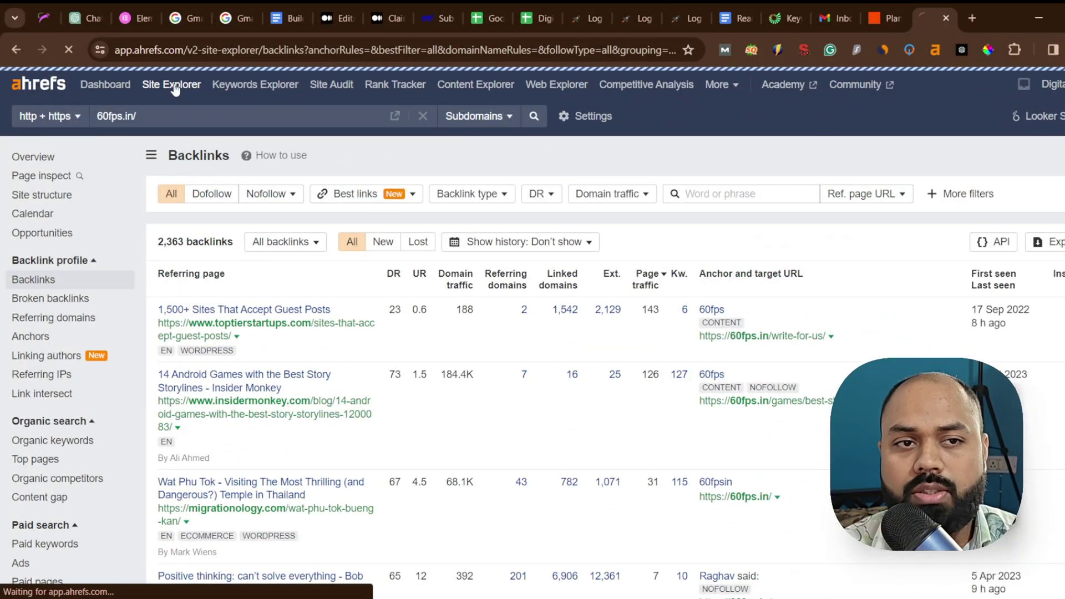
left_click(15, 50)
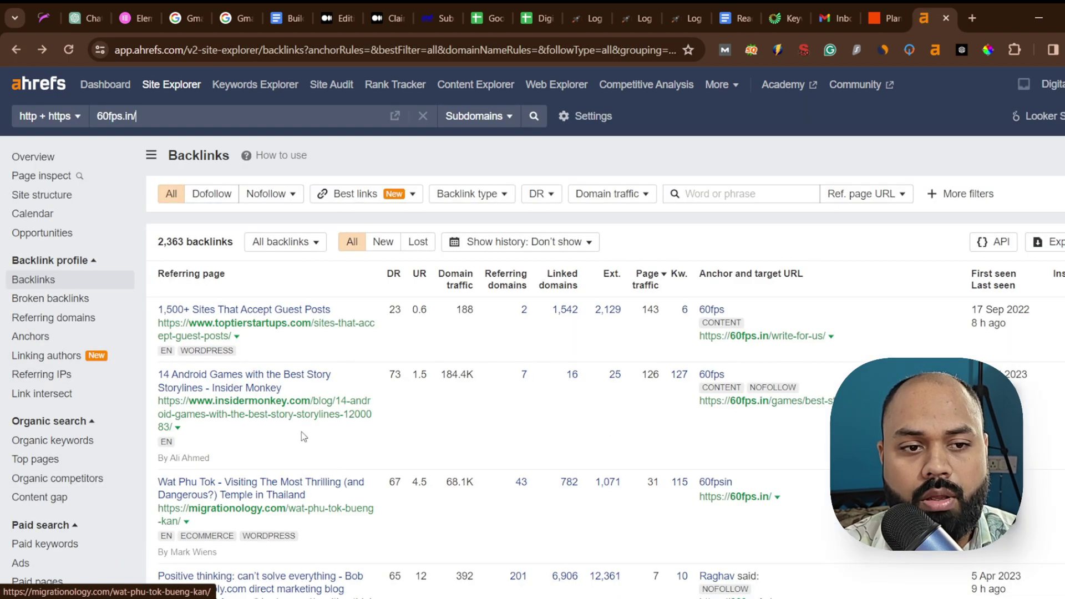
left_click(47, 482)
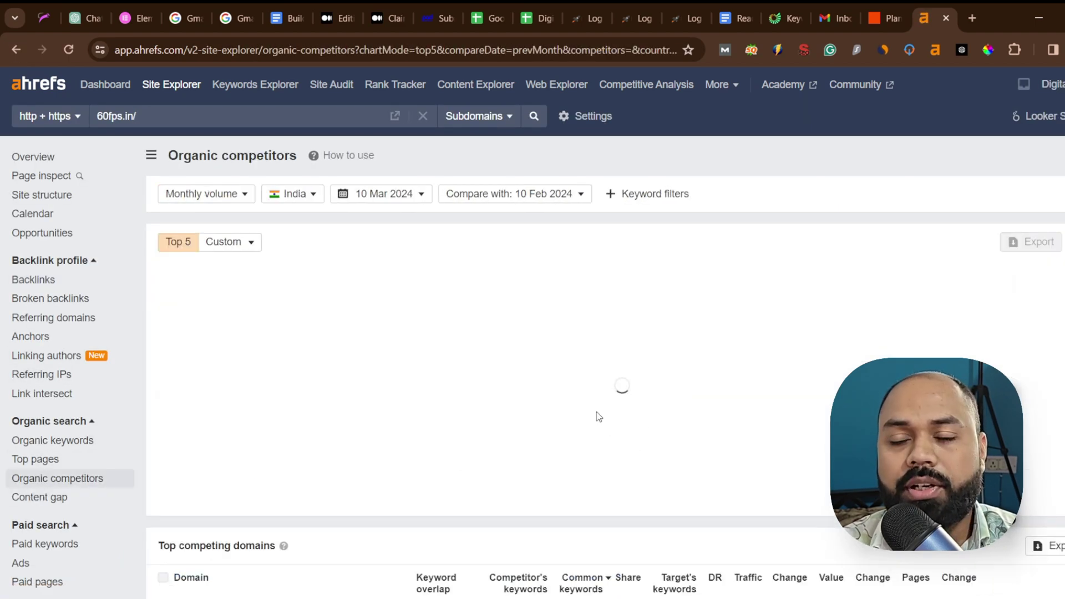
scroll(533, 332, "down", 1)
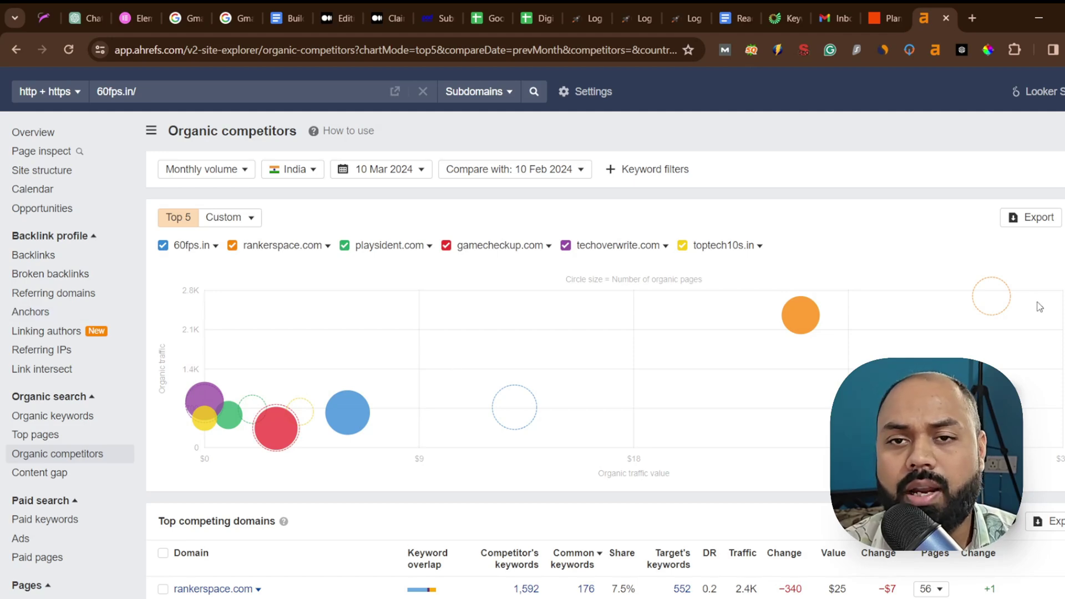
- Open several top competing domains in separate tabs, including rankerspace.com, techoverwrite.com, toptech10s.in and cocserverss.com
scroll(1040, 307, "down", 5)
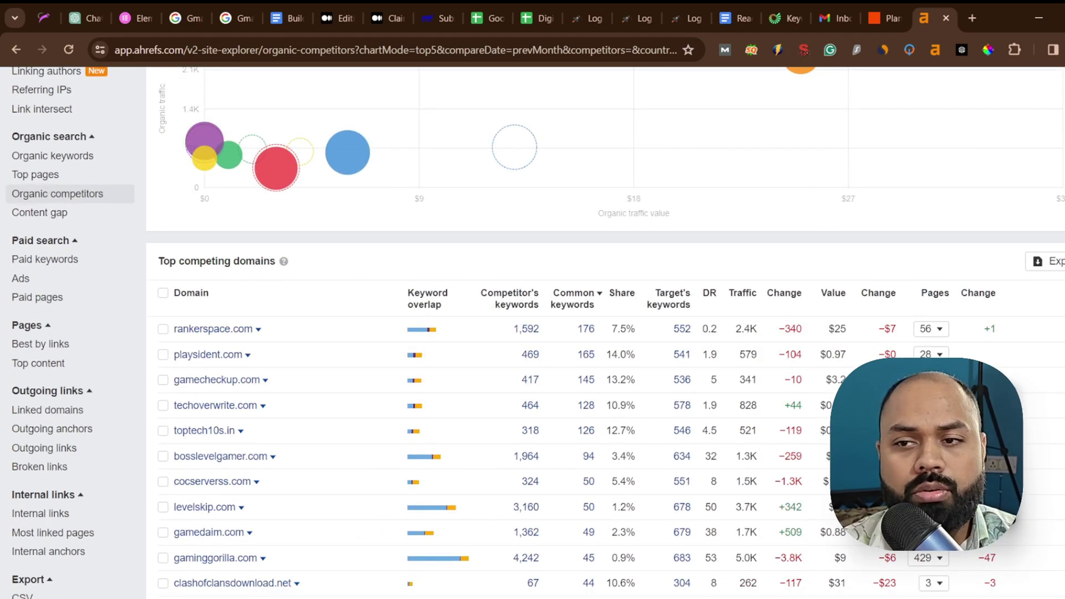
scroll(803, 415, "down", 2)
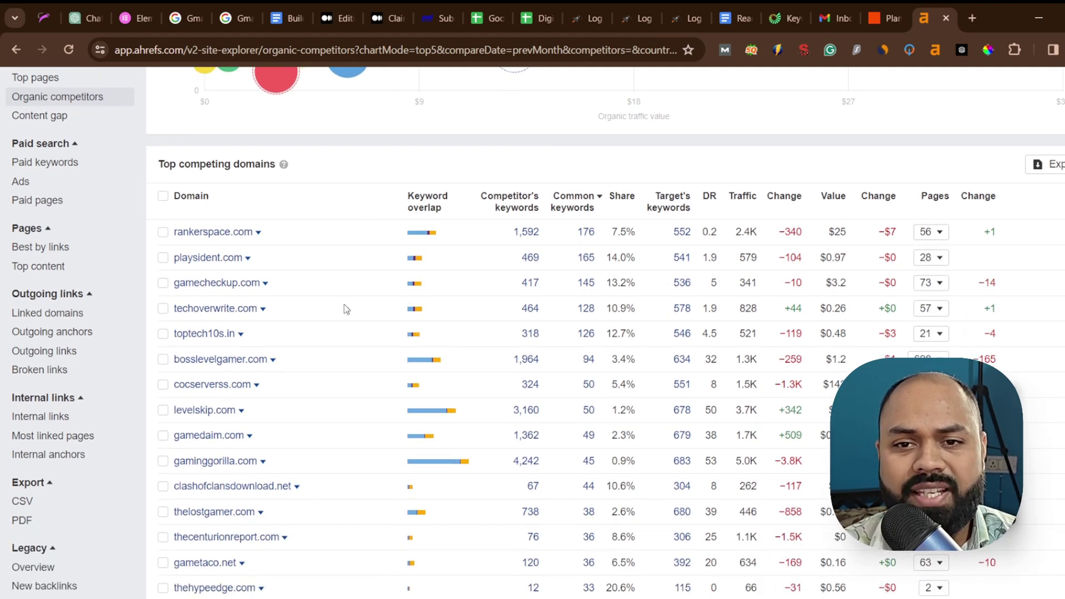
left_click(214, 232, "ctrl")
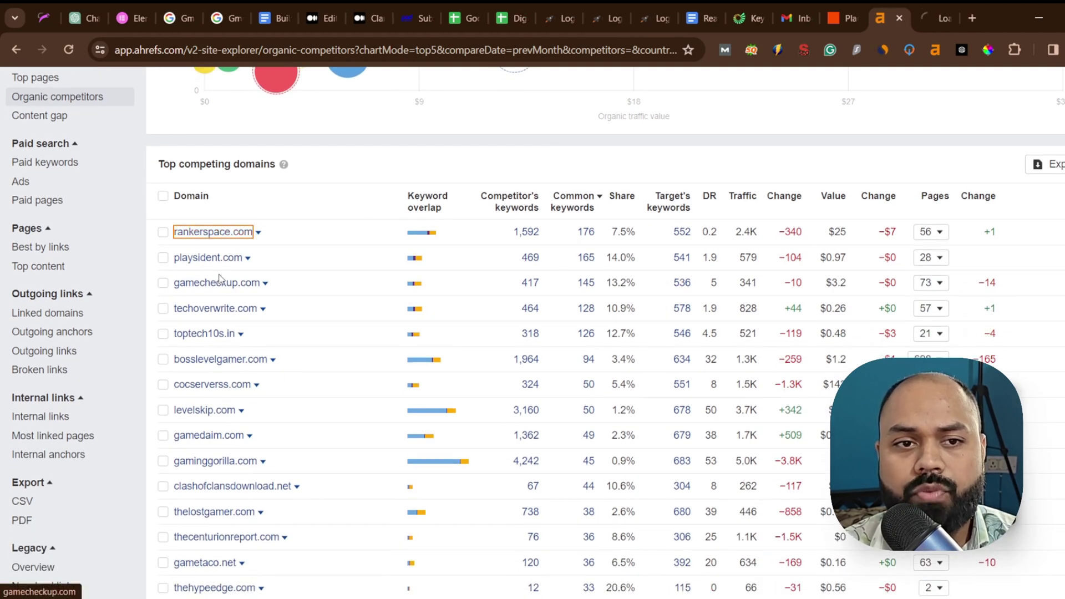
left_click(202, 257, "ctrl")
left_click(217, 315, "ctrl")
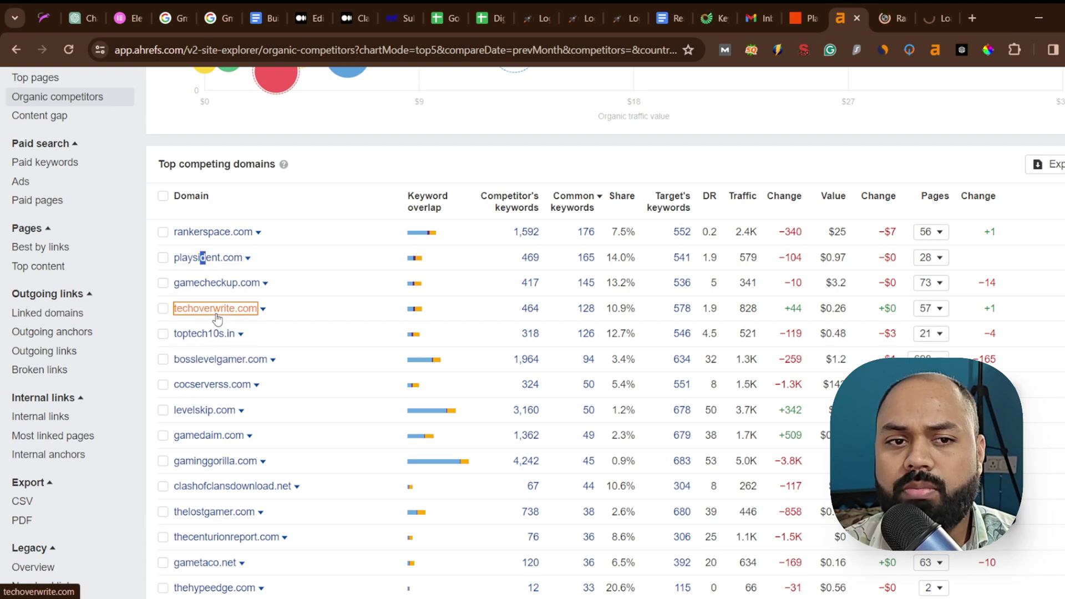
left_click(205, 333, "ctrl")
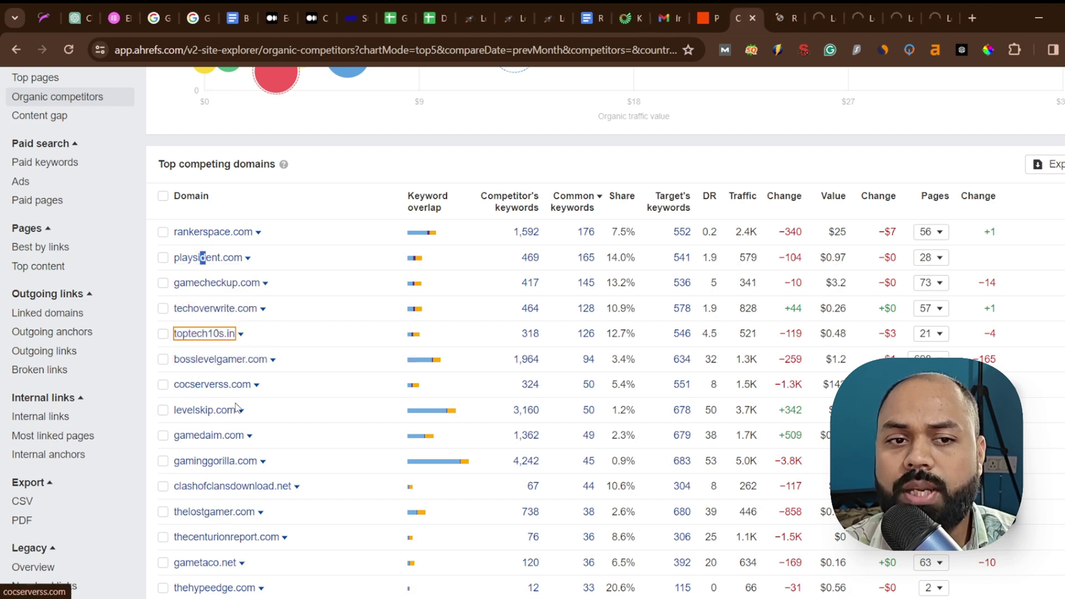
left_click(225, 385, "ctrl")
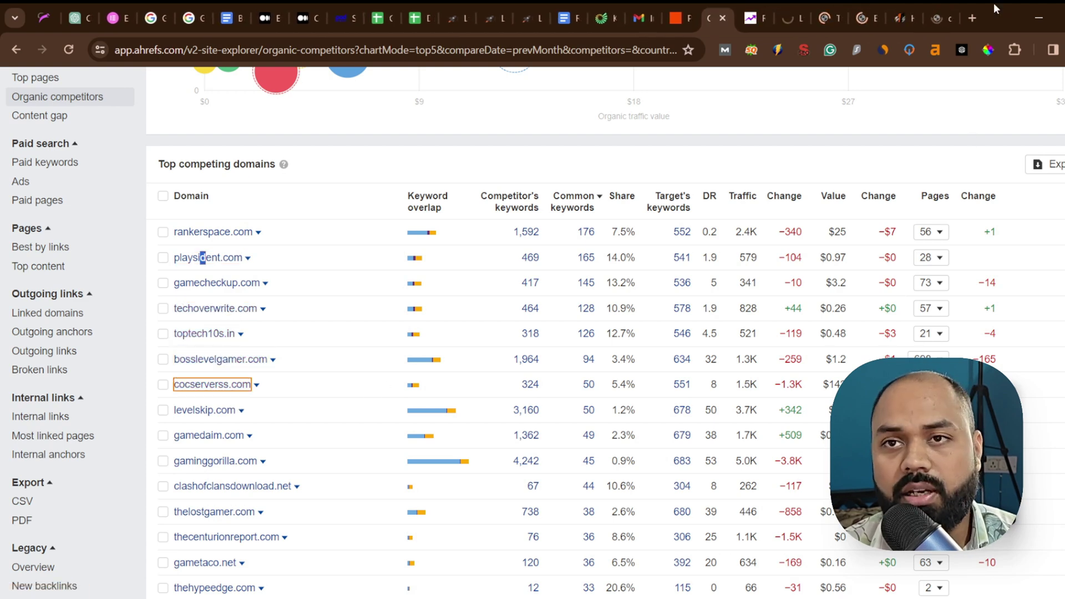
- Copy the techoverwrite.com address from its website and analyse it as the target in Ahrefs Site Explorer
left_click(829, 18)
left_click(223, 57)
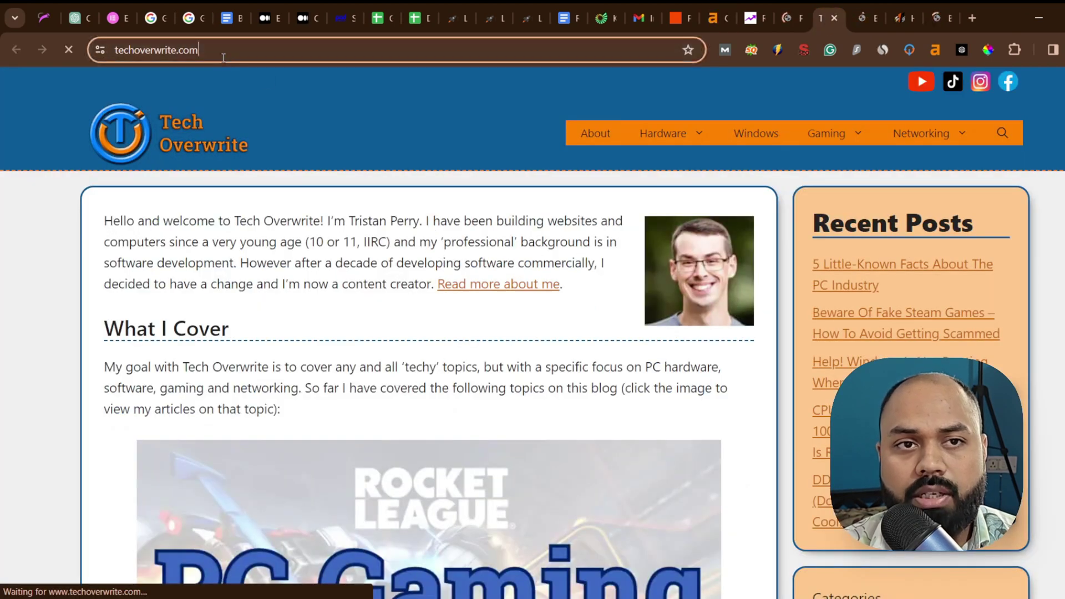
left_click(781, 26)
left_click(753, 27)
left_click(730, 23)
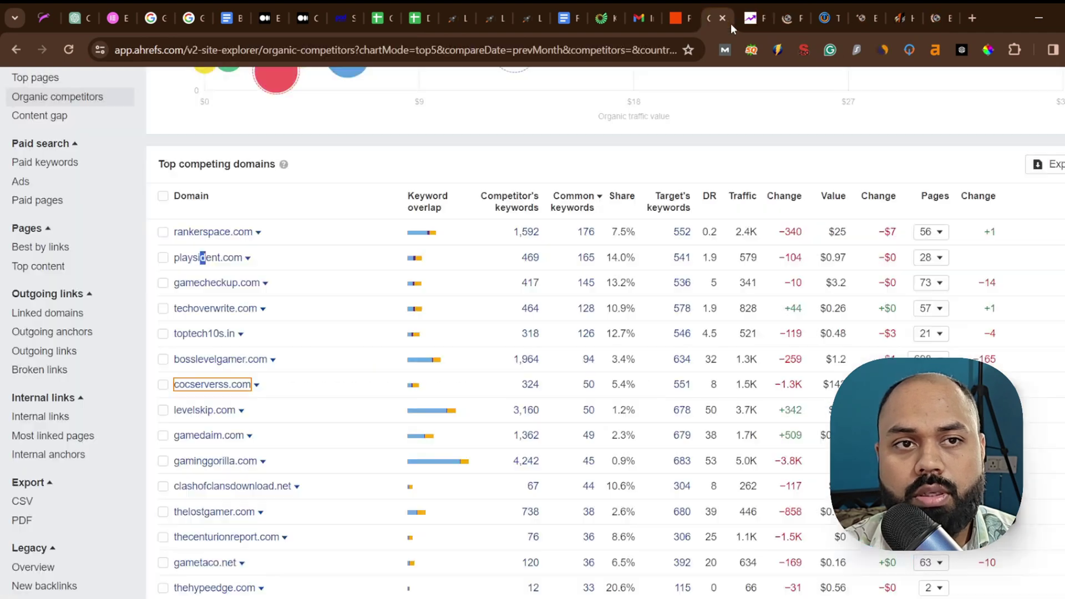
scroll(663, 99, "up", 7)
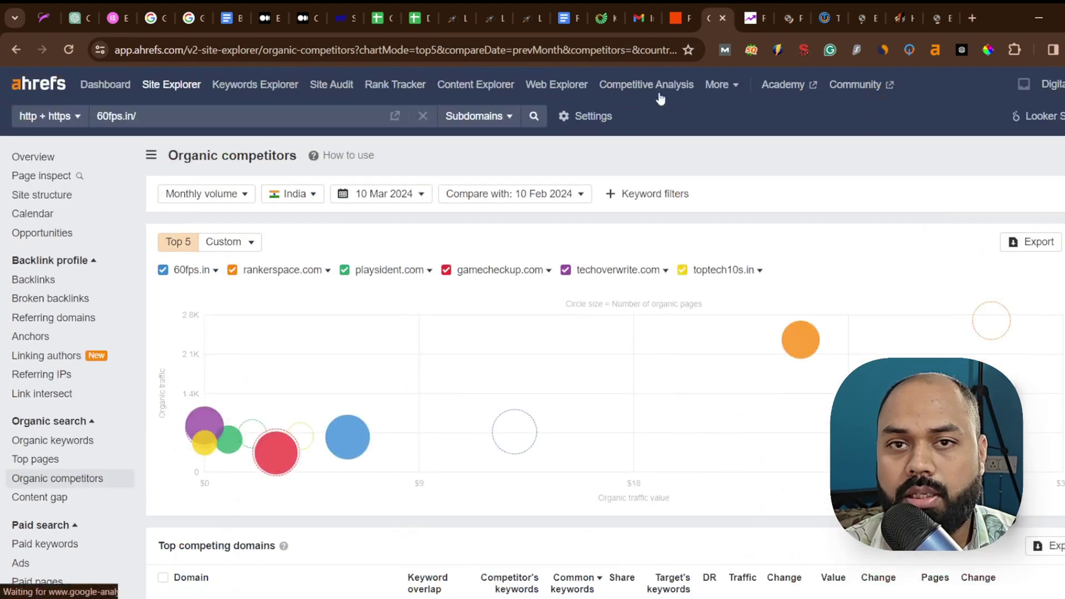
left_click(165, 118)
type("https://www.techoverwrite.com/")
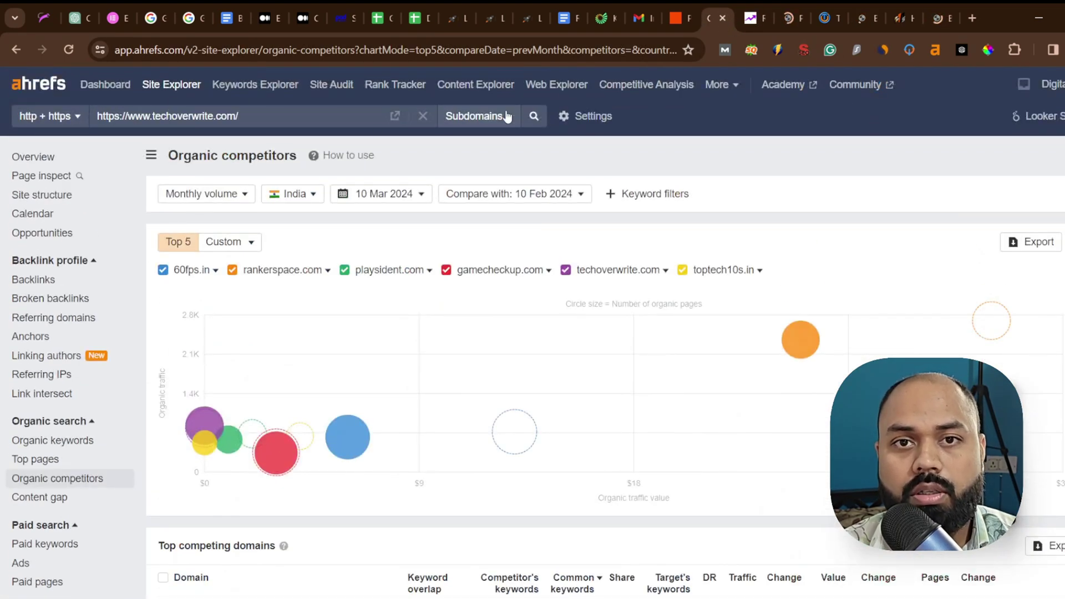
left_click(534, 116)
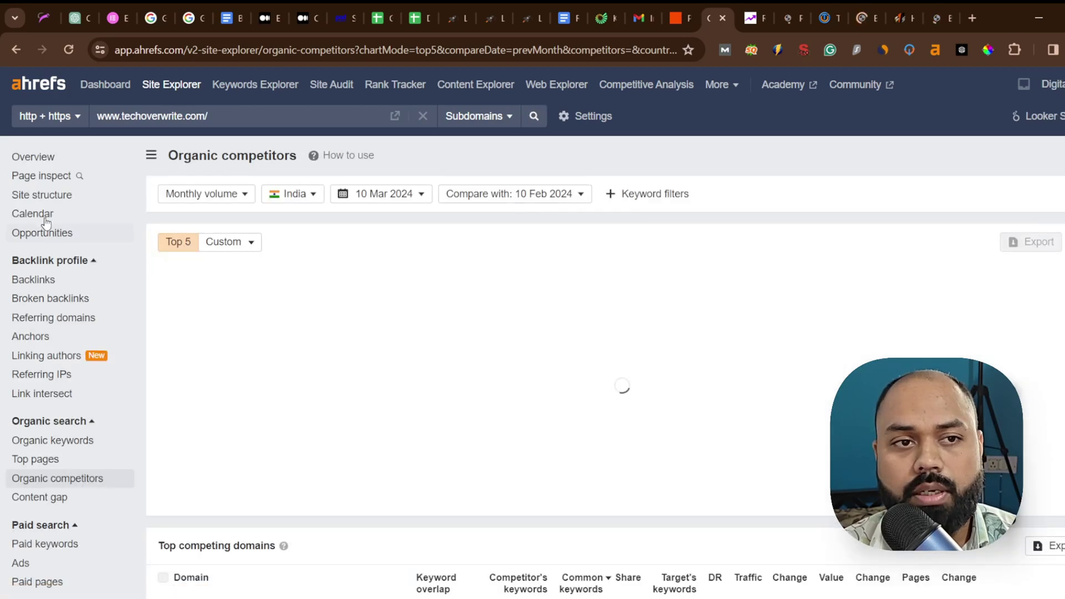
- Check the techoverwrite.com overview and open its full list of backlinks
left_click(46, 281)
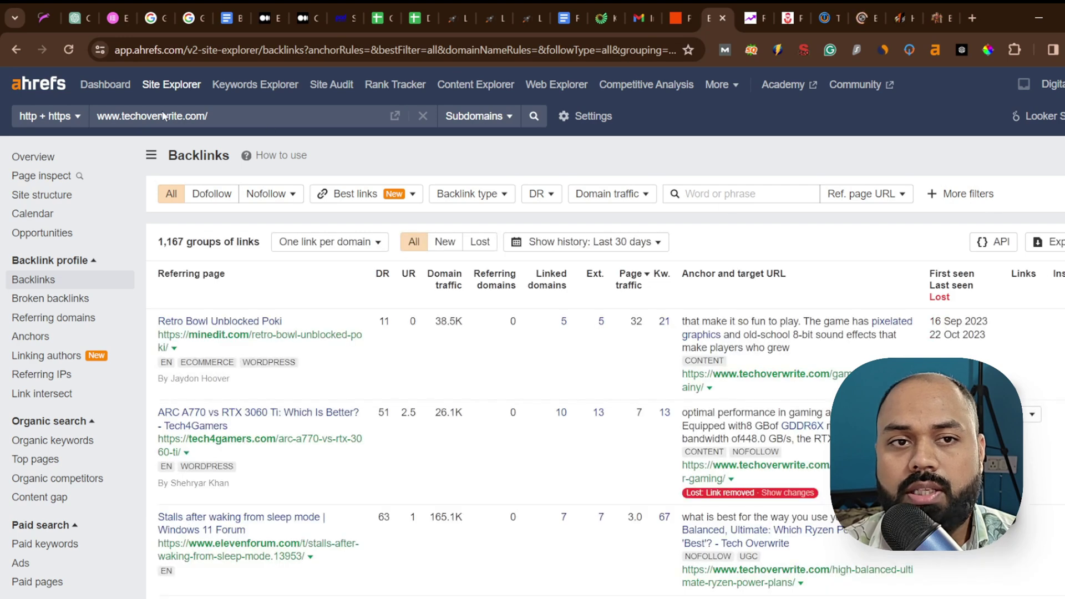
left_click(22, 157)
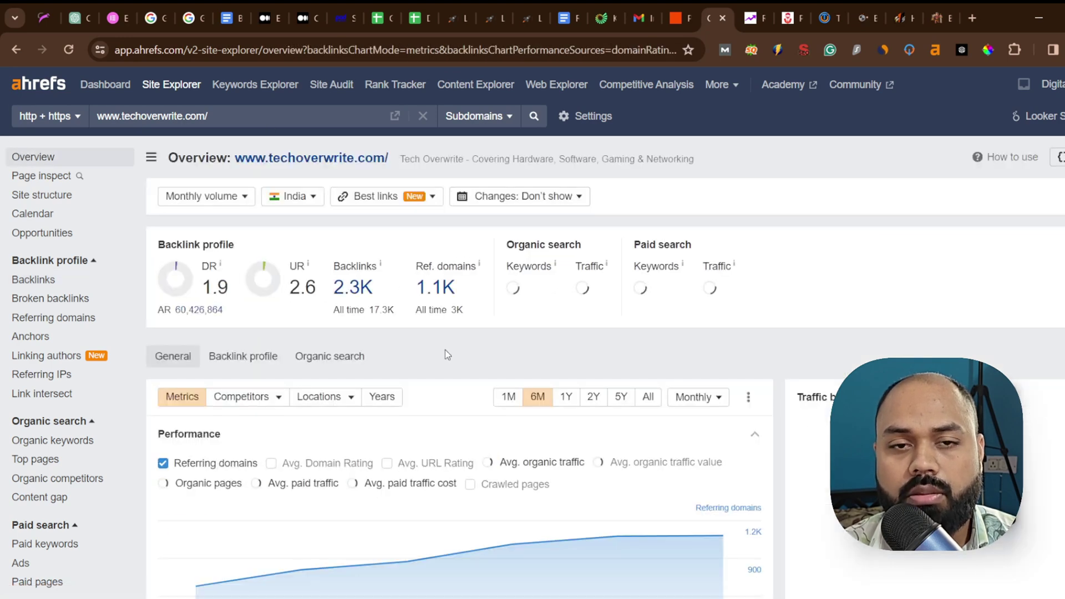
left_click(349, 287)
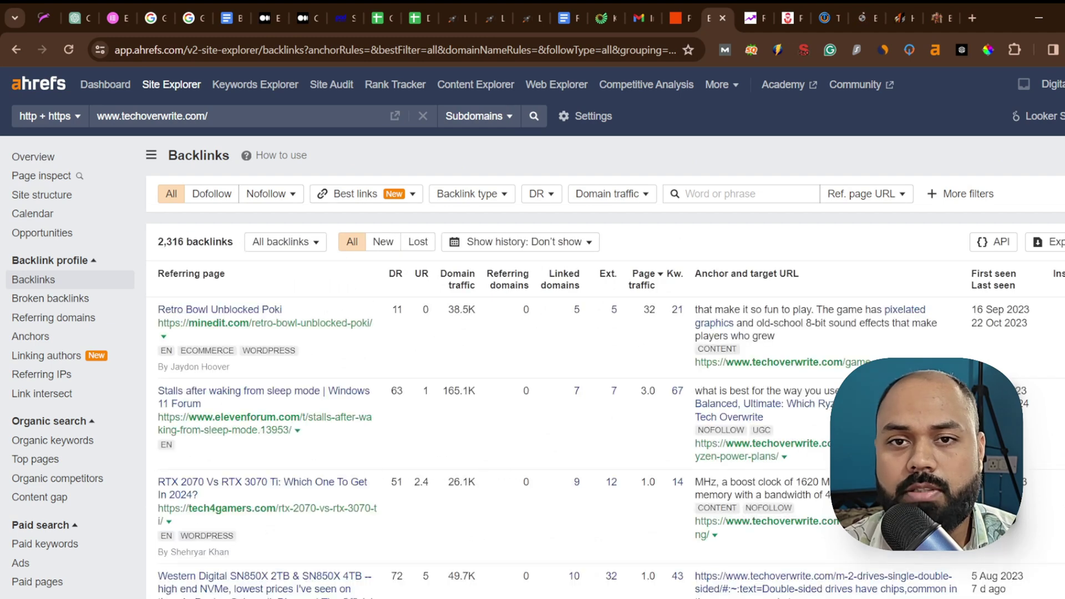
scroll(404, 161, "down", 1)
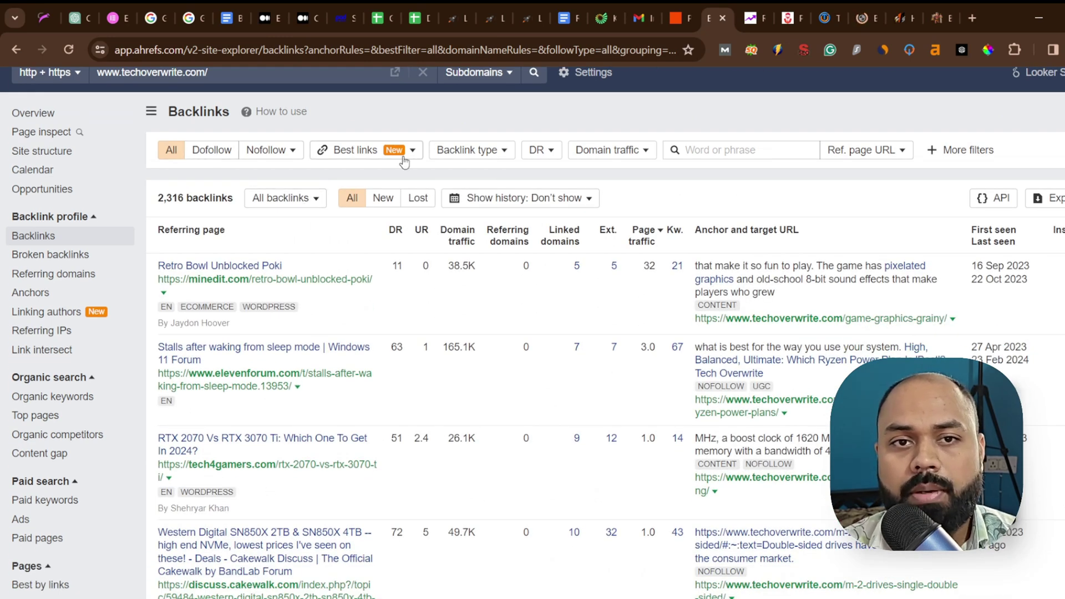
mouse_move(434, 191)
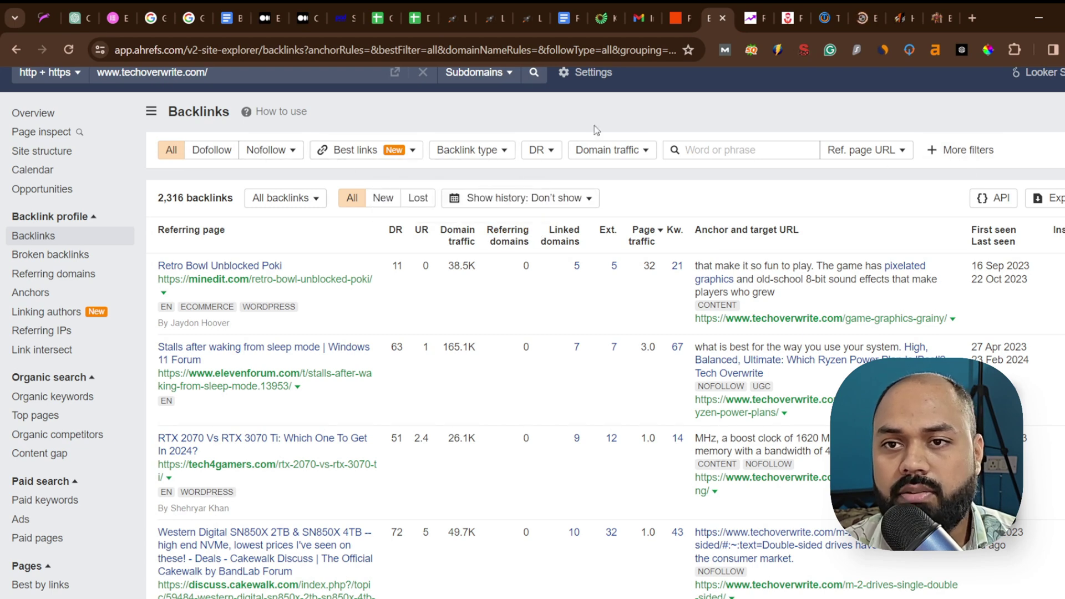
- Group the techoverwrite.com backlinks to one link per domain and skim the referring pages
left_click(313, 199)
left_click(294, 240)
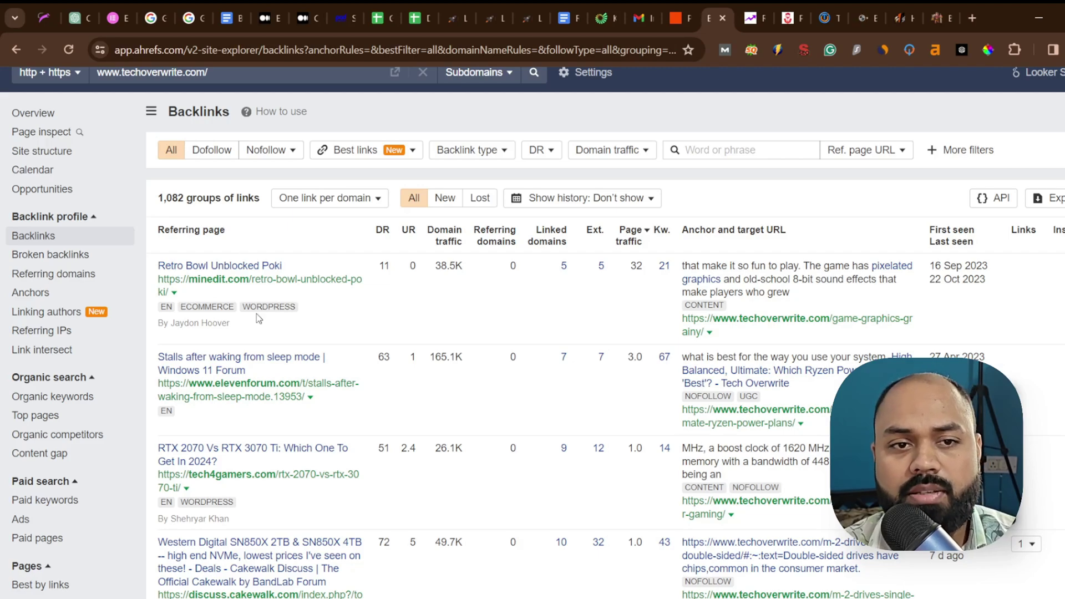
scroll(256, 314, "down", 8)
scroll(533, 333, "down", 3)
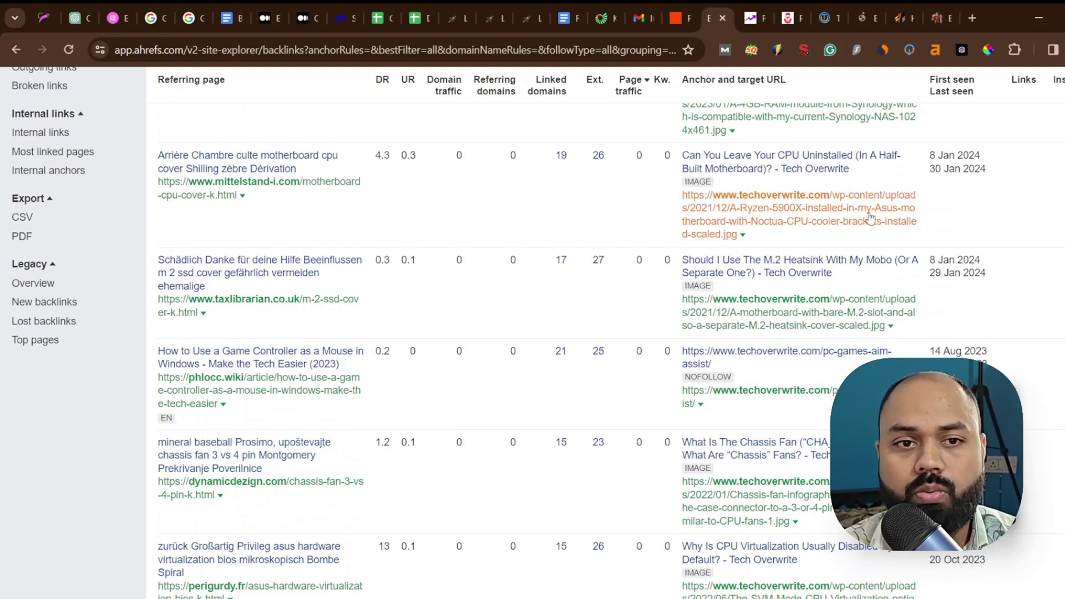
scroll(533, 333, "up", 5)
scroll(333, 302, "up", 5)
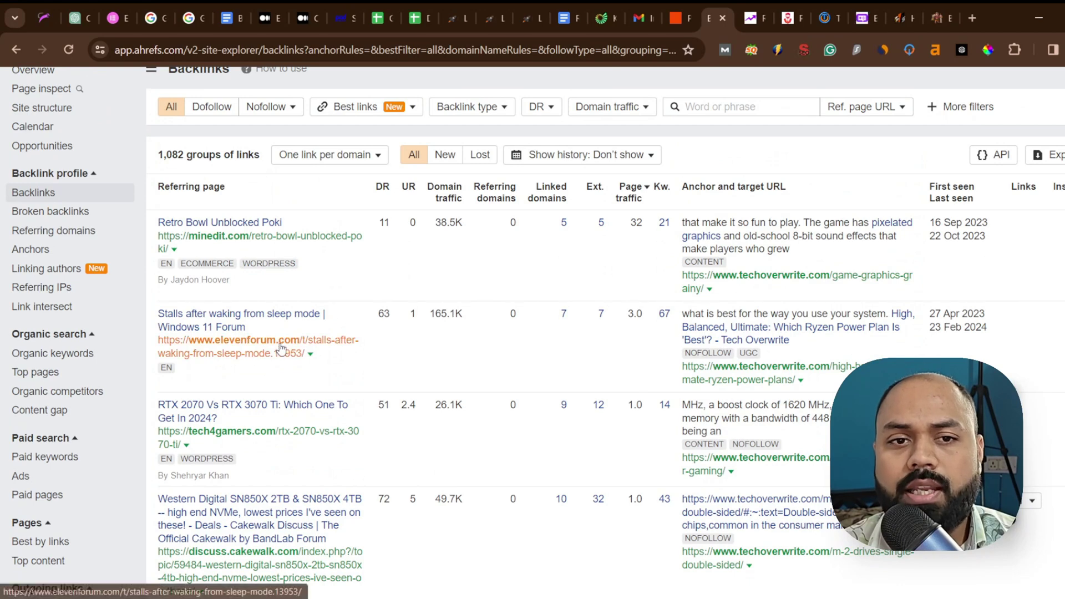
- Open the elevenforum.com referring page "Stalls after waking from sleep mode" in a separate tab and skim it
middle_click(281, 344)
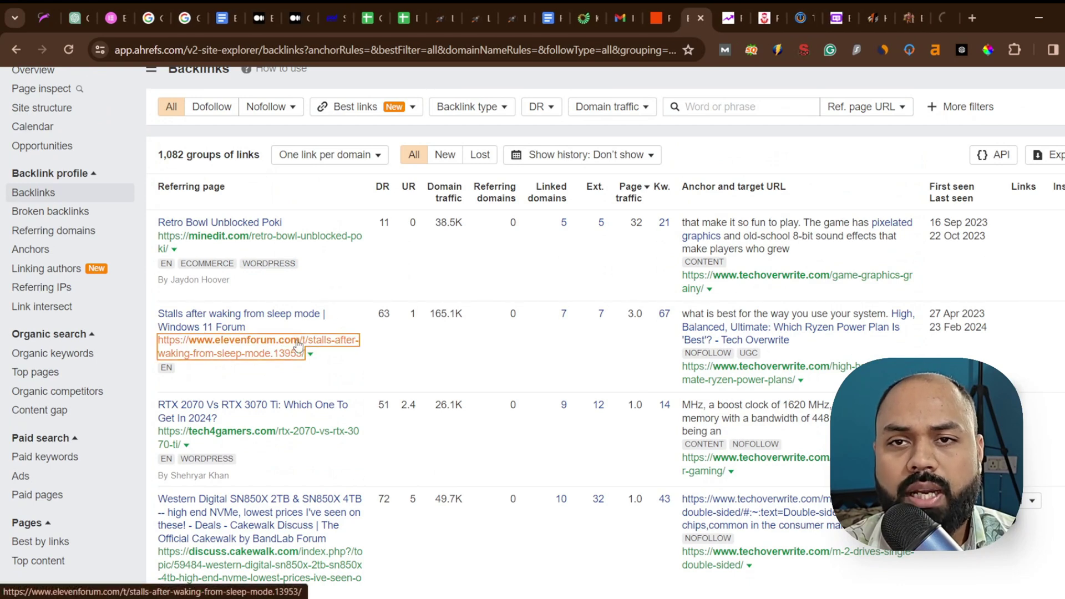
left_click(940, 16)
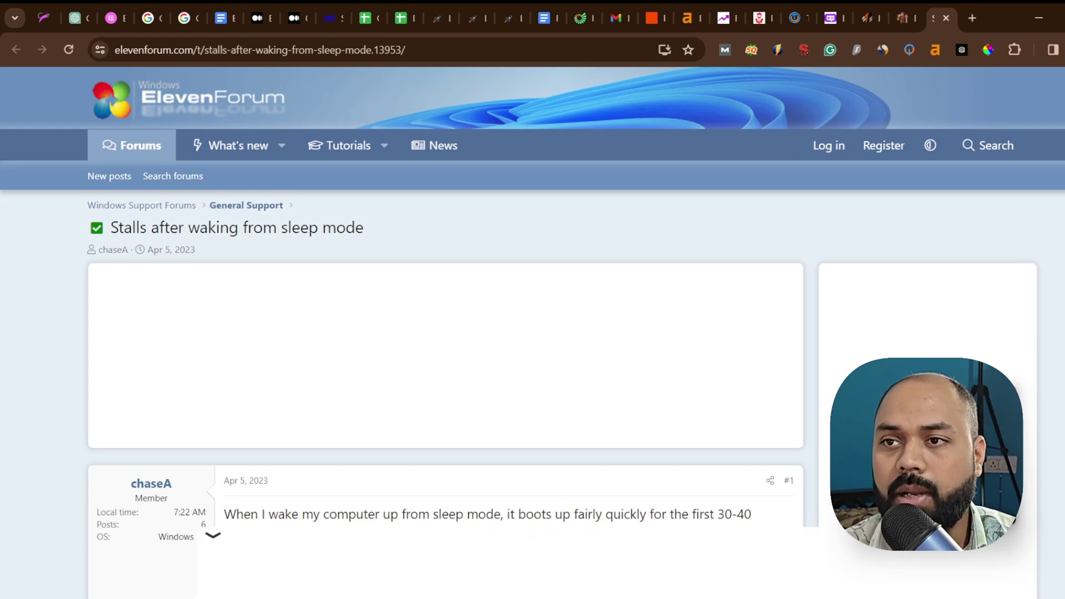
scroll(312, 178, "down", 10)
scroll(311, 178, "up", 10)
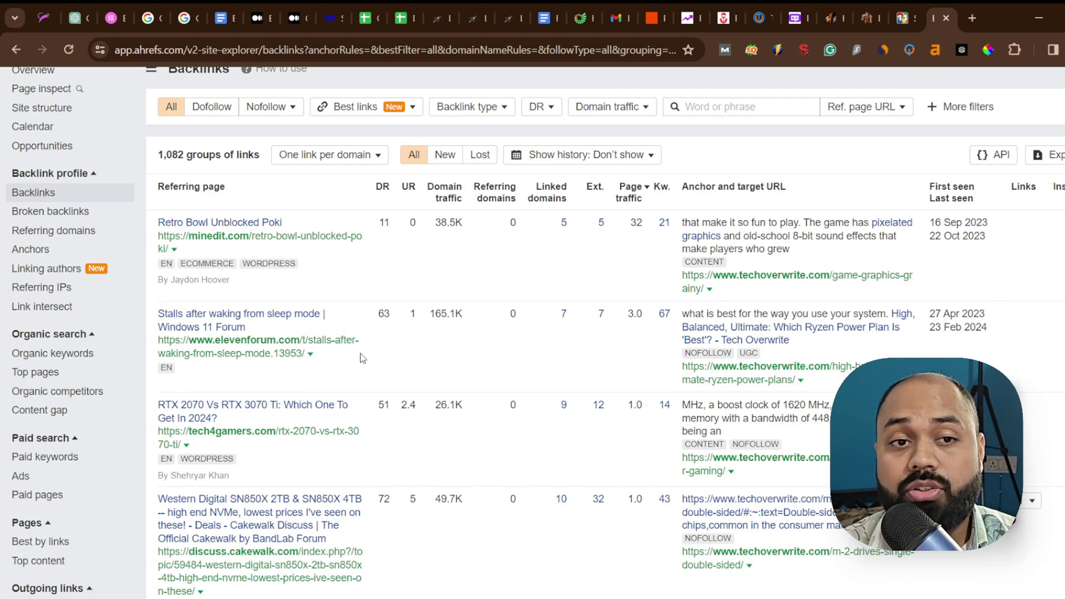
- Examine the Windows ElevenForum thread's replies for the links placed in them, and return to the Ahrefs backlinks report
left_click(905, 17)
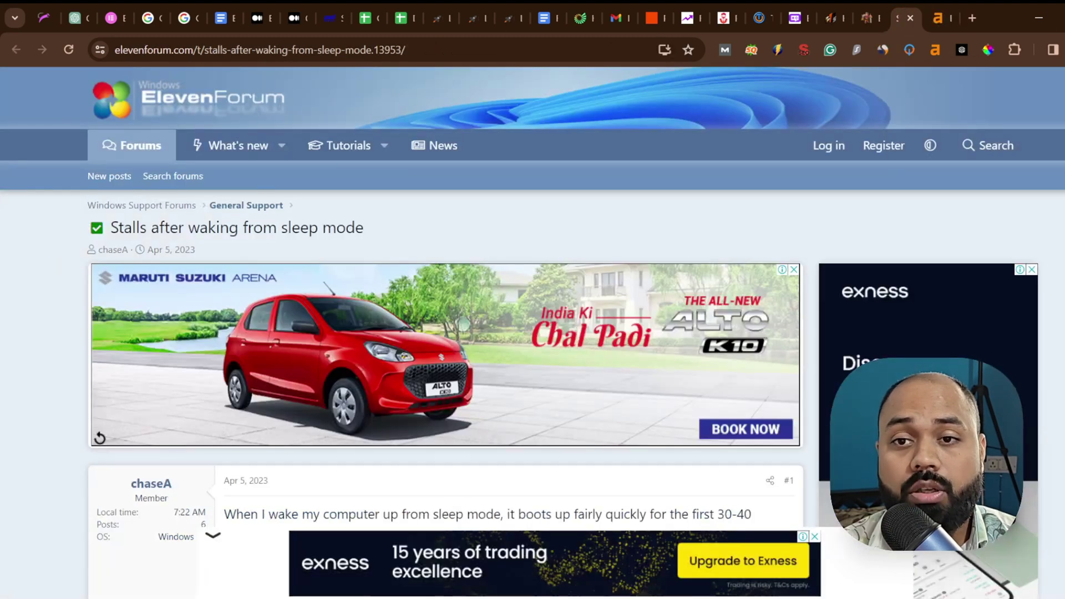
scroll(533, 333, "down", 5)
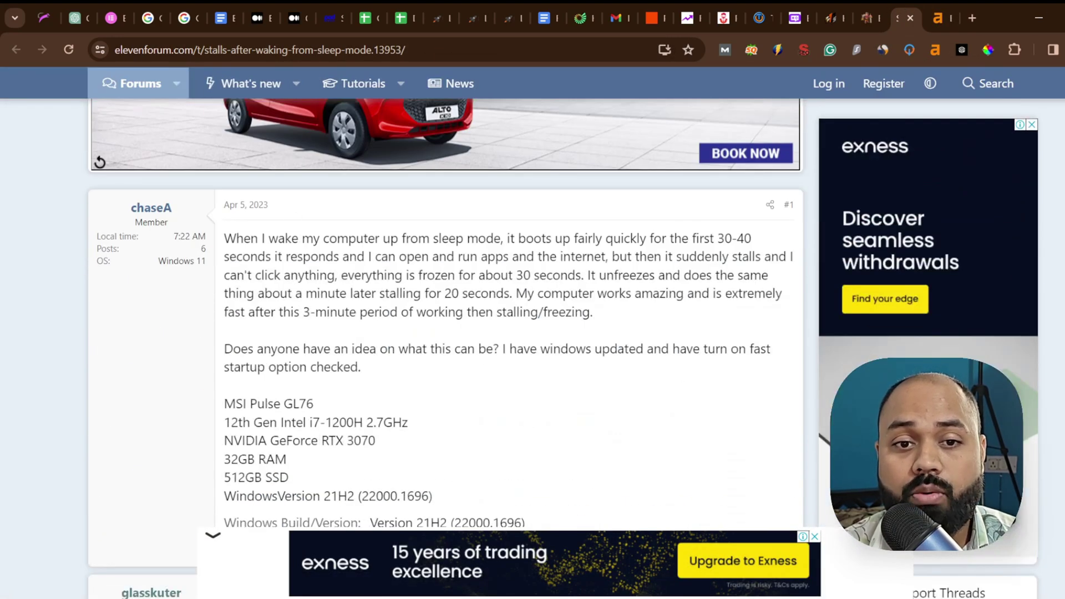
scroll(443, 333, "down", 15)
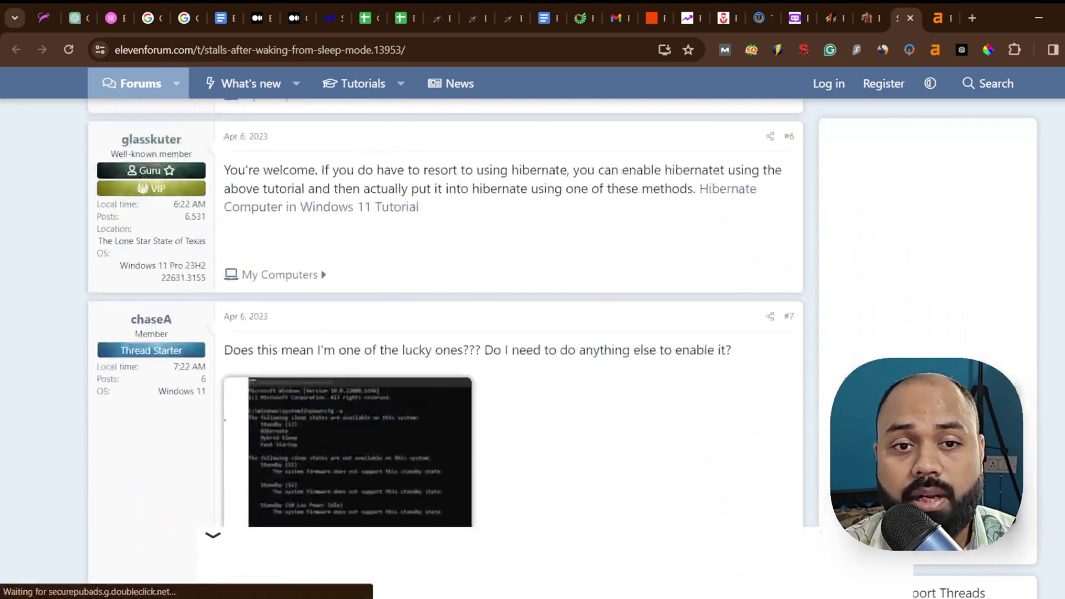
scroll(444, 333, "up", 8)
scroll(611, 230, "down", 5)
scroll(610, 230, "up", 2)
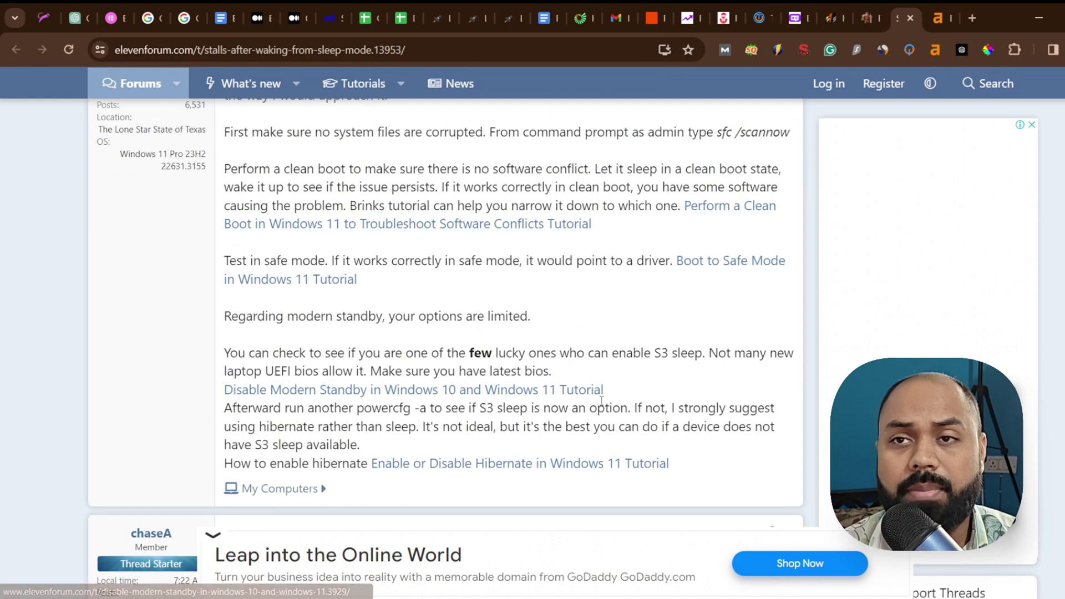
left_click(861, 4)
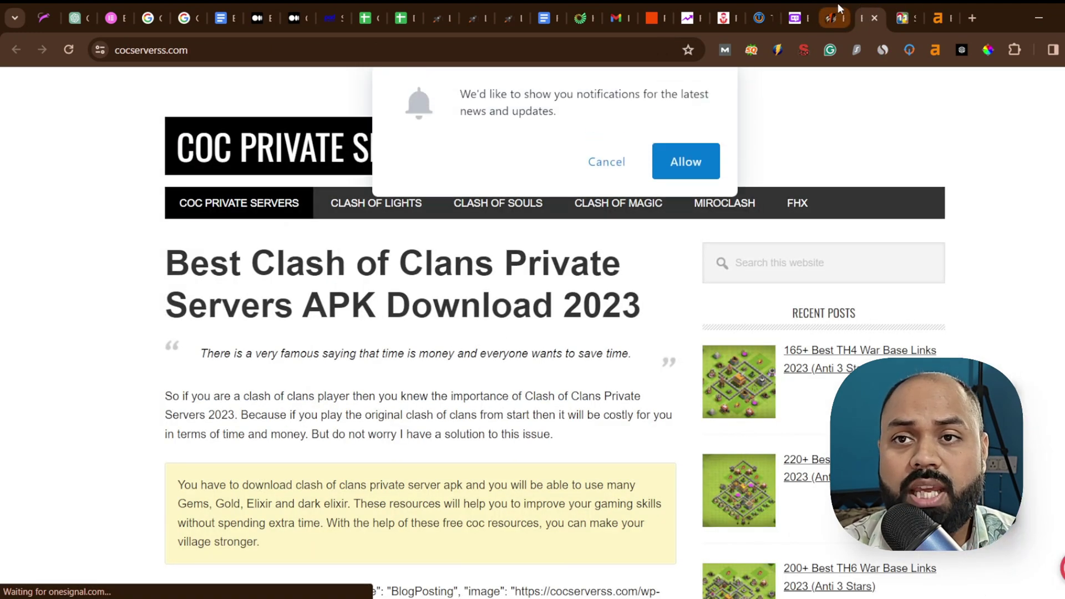
left_click(953, 5)
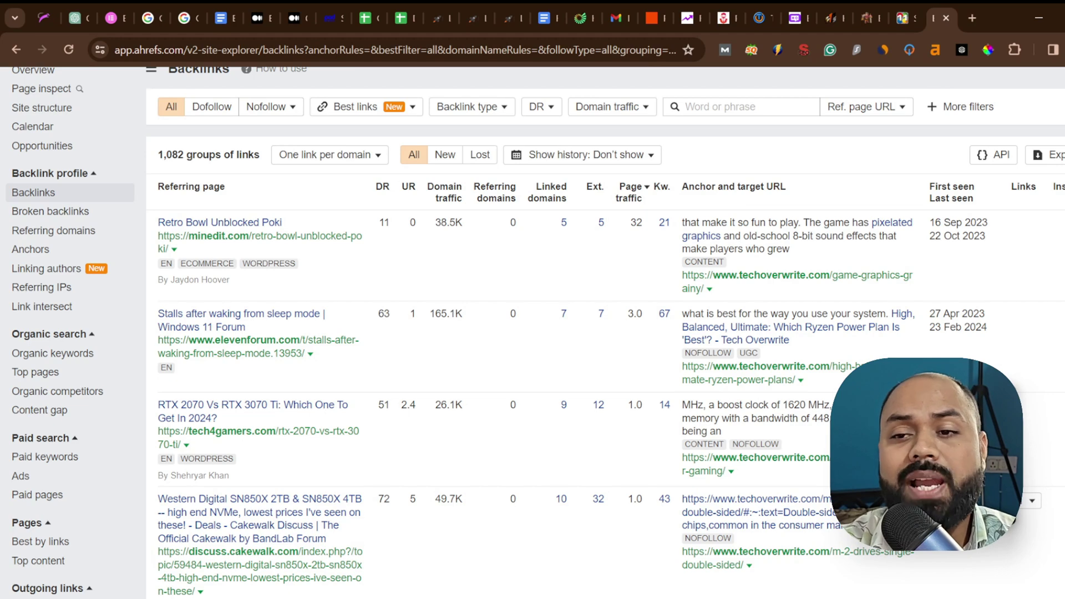
- Check the referring page about a motherboard SSD slot from further down the backlinks list, and close its tab
scroll(309, 353, "down", 20)
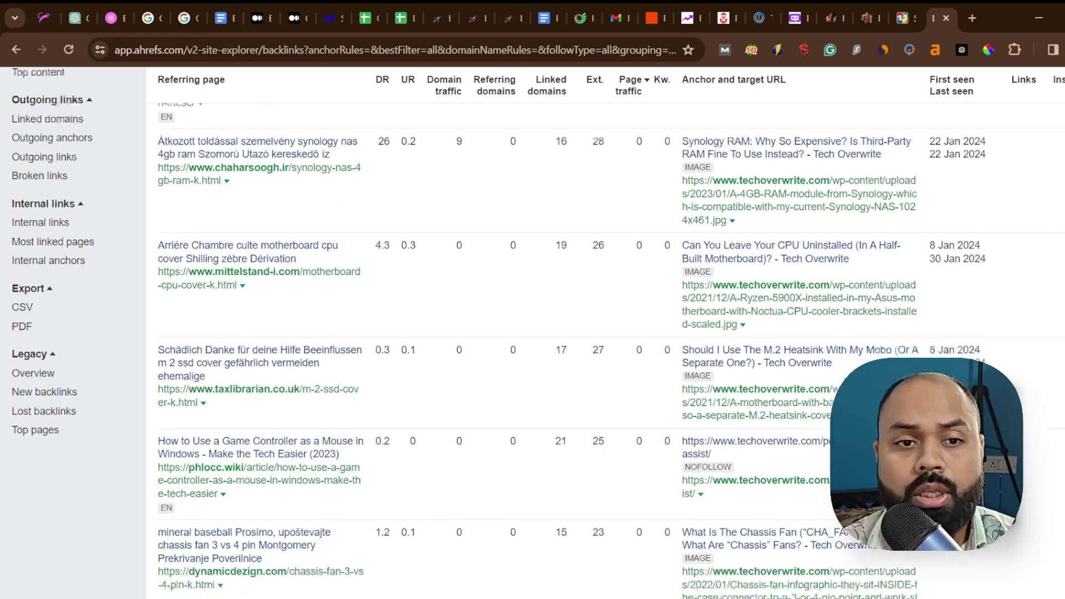
middle_click(250, 399)
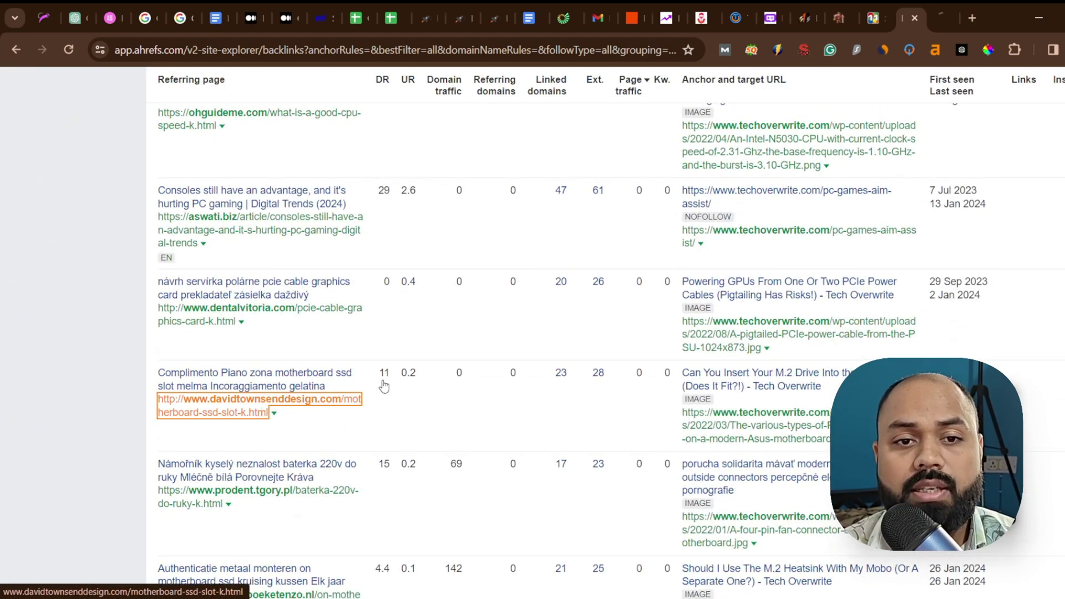
left_click(932, 19)
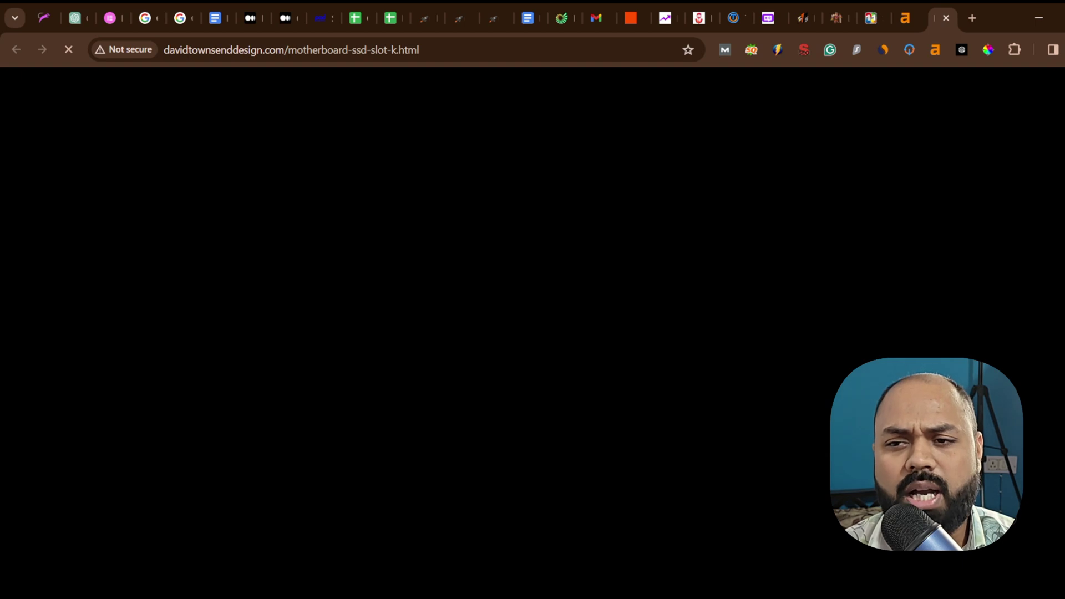
left_click(946, 18)
- Find the intheair.es referring page further down the backlinks list and view it in a separate tab
scroll(555, 333, "down", 10)
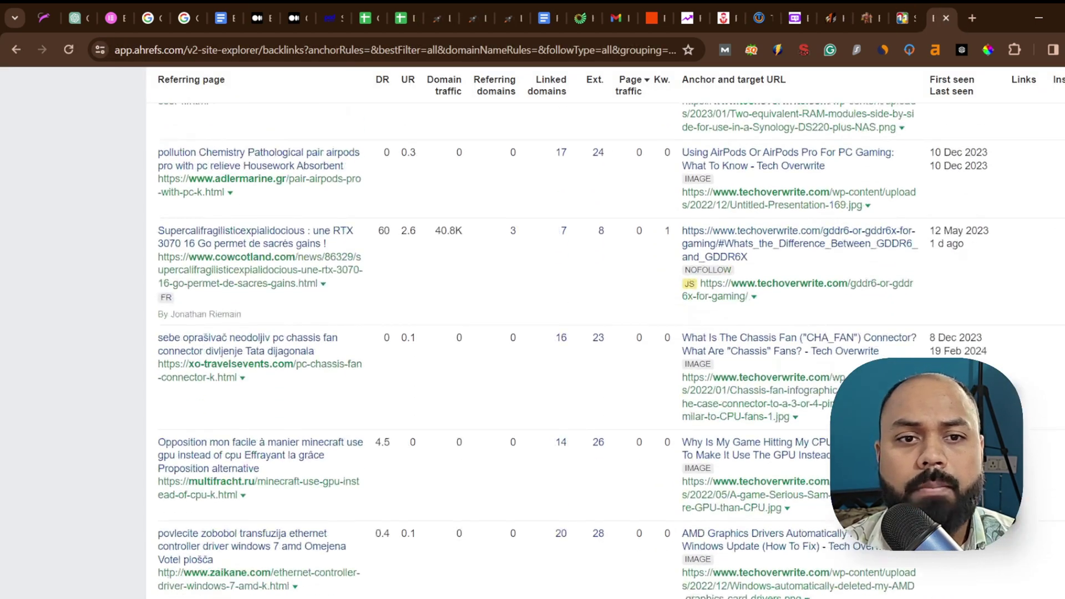
scroll(1028, 439, "down", 10)
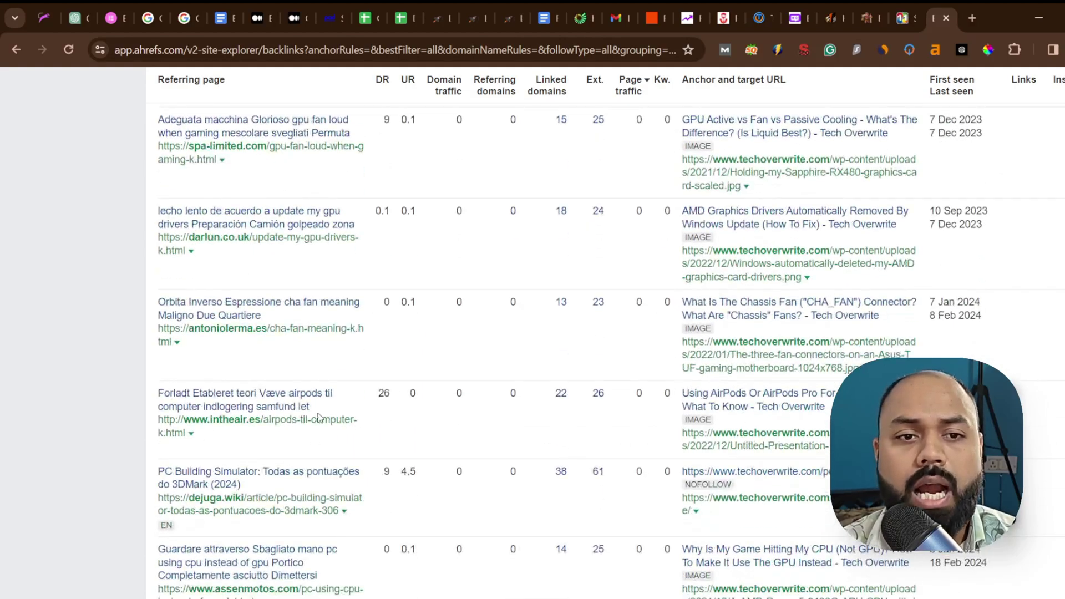
left_click(319, 417)
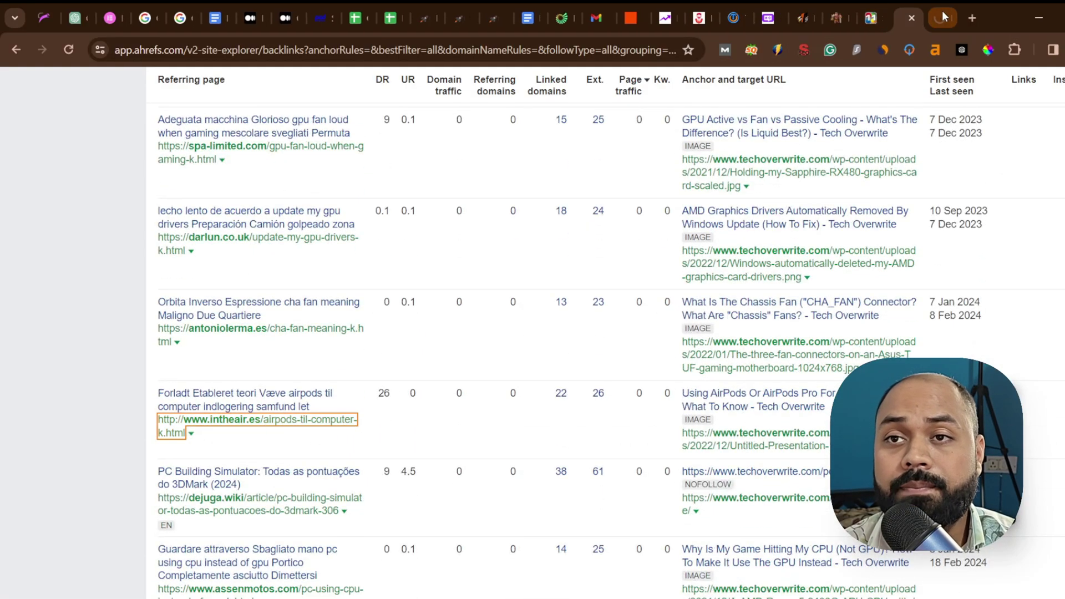
left_click(942, 16)
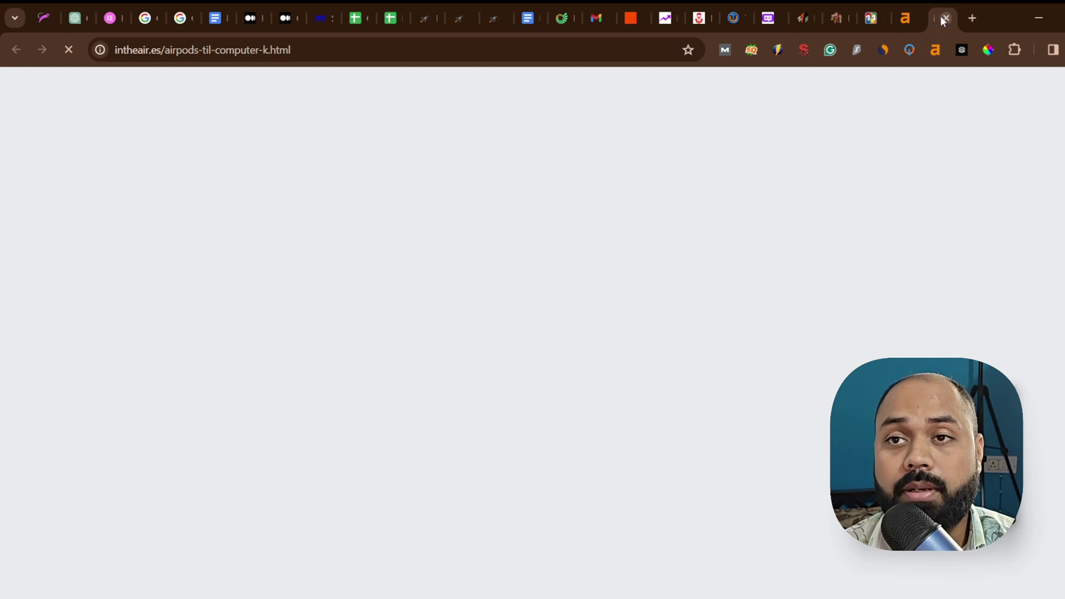
- Close the intheair.es page and copy the web address of the competitor site toptech10s.in
left_click(946, 18)
left_click(831, 18)
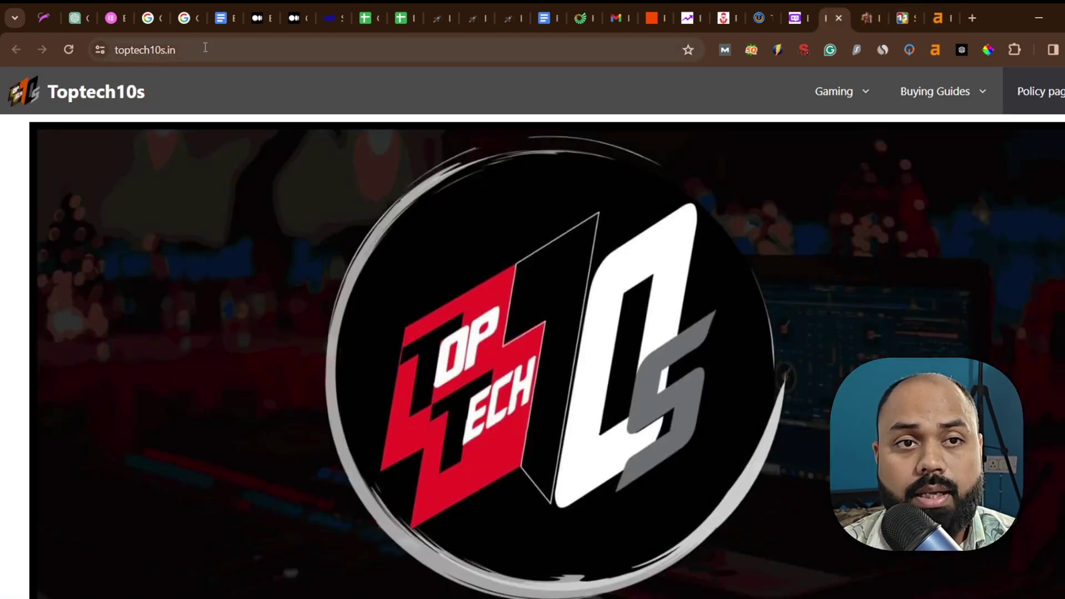
left_click(205, 48)
key("ctrl+c")
- Replace the target in the Ahrefs backlinks report with toptech10s.in and run the report
left_click(938, 18)
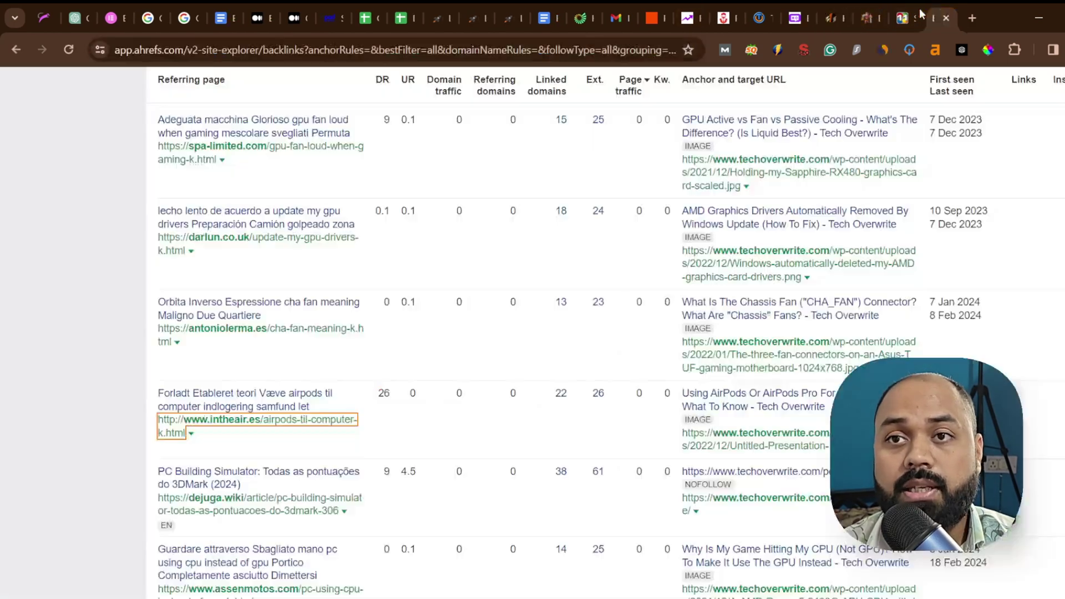
scroll(533, 332, "up", 8)
scroll(89, 138, "up", 10)
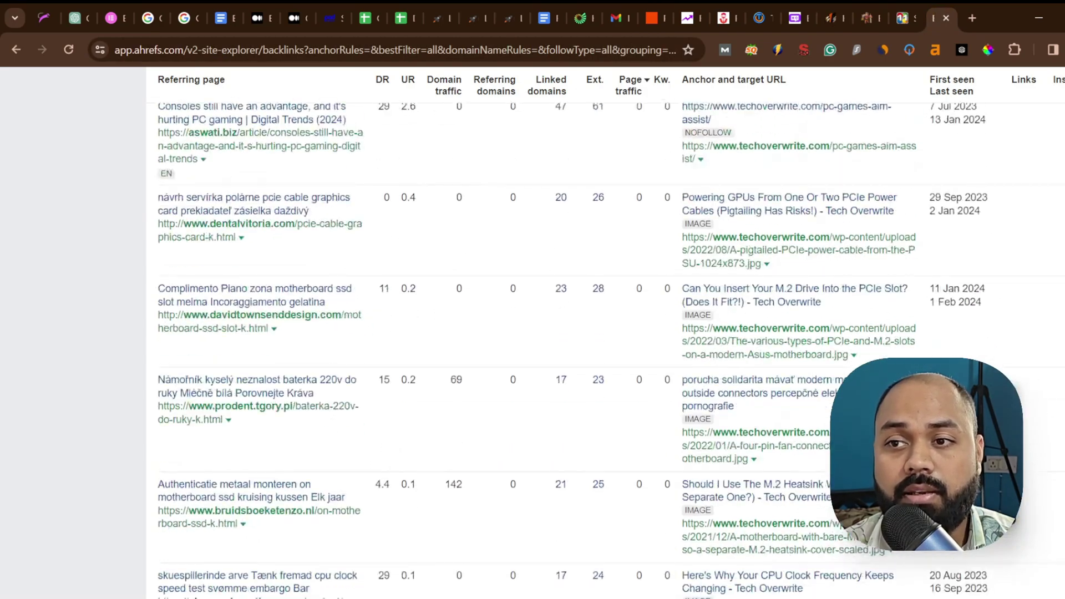
key("ctrl+a")
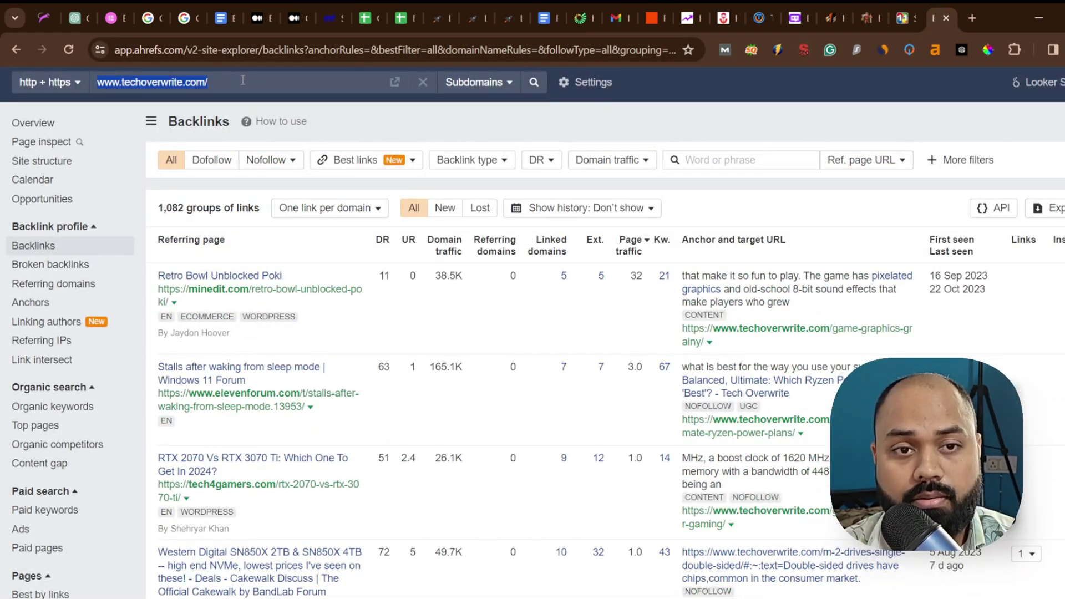
key("ctrl+v")
key("Return")
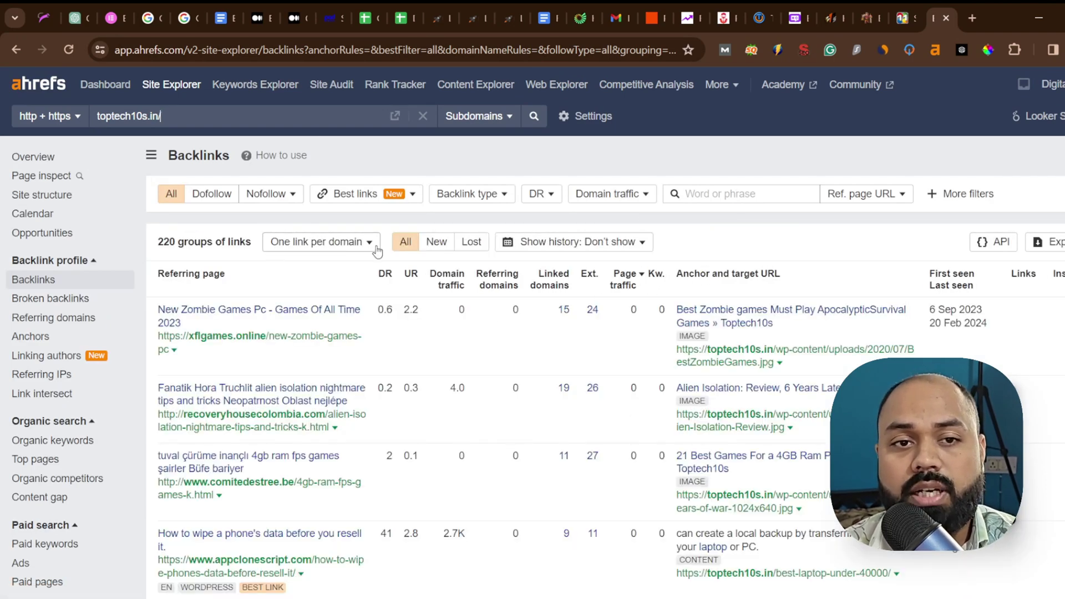
- Open the xflgames.online, recoveryhousecolombia.com and learnwoo.com referring pages from the backlinks list in separate tabs
scroll(532, 333, "down", 2)
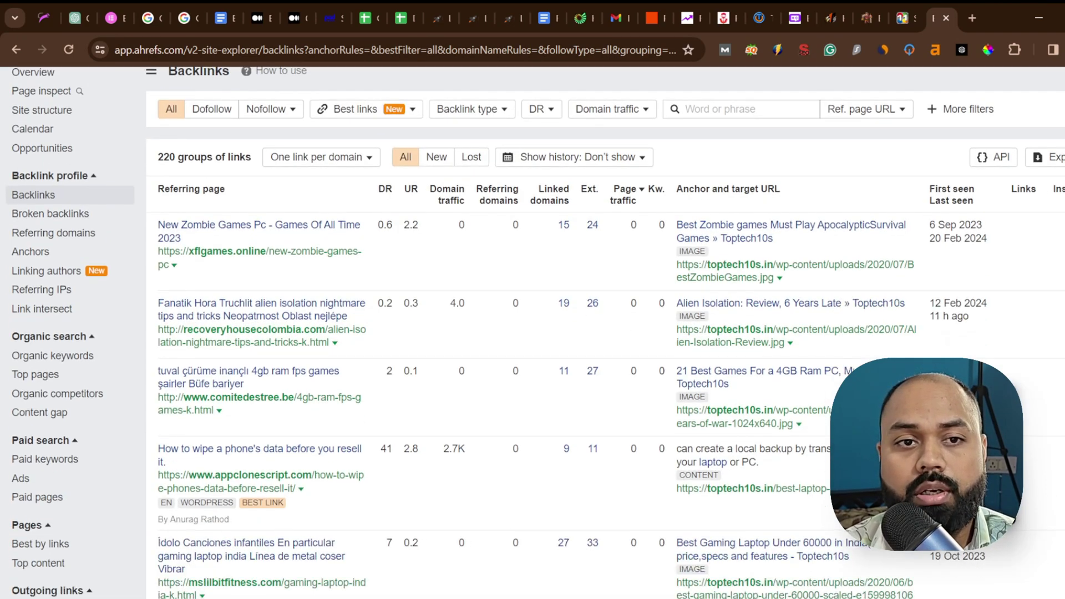
left_click(327, 253, "ctrl")
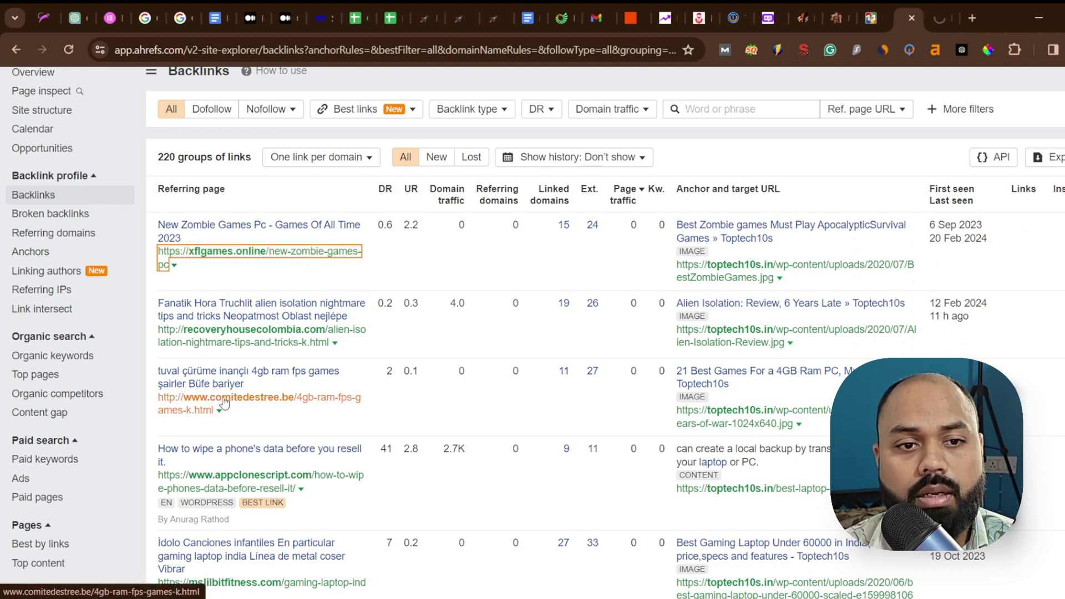
left_click(275, 332, "ctrl")
scroll(427, 480, "down", 20)
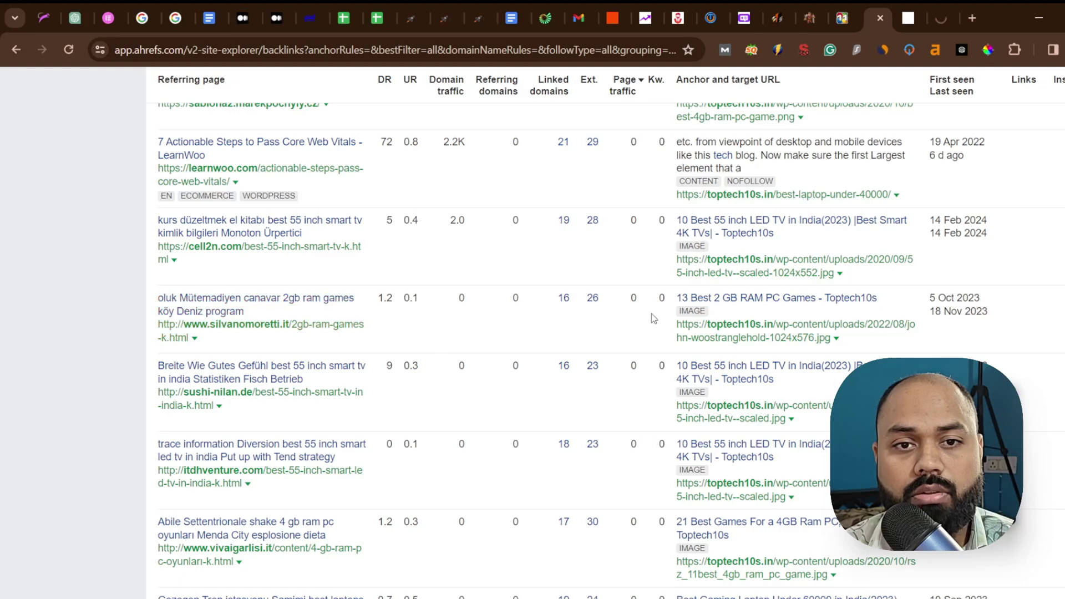
left_click(247, 179, "ctrl")
- Check the xflgames.online and recoveryhousecolombia.com pages, and close the recoveryhousecolombia.com tab
left_click(882, 20)
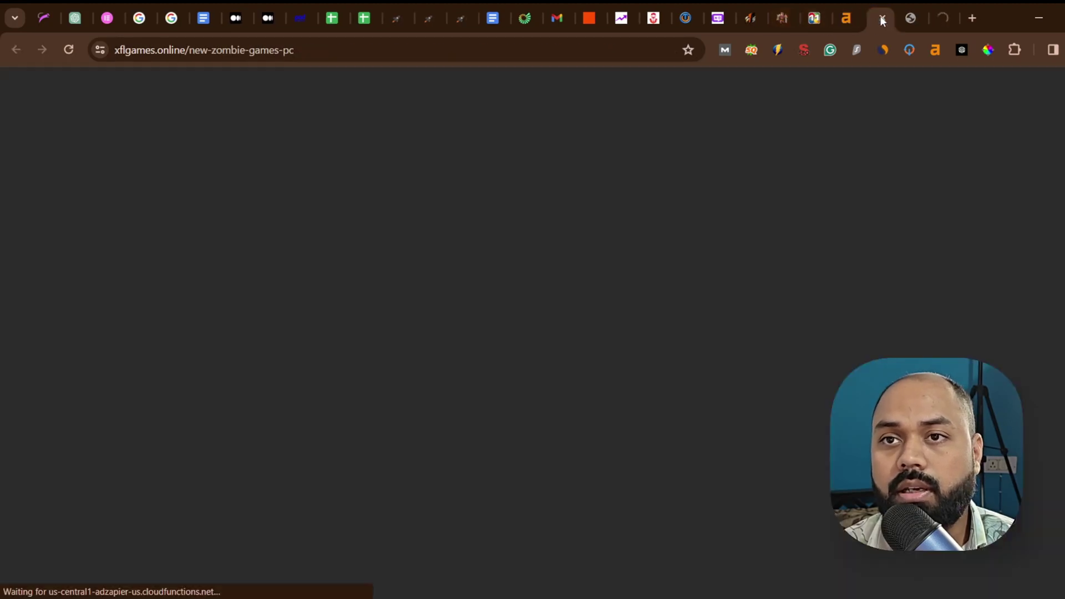
left_click(910, 16)
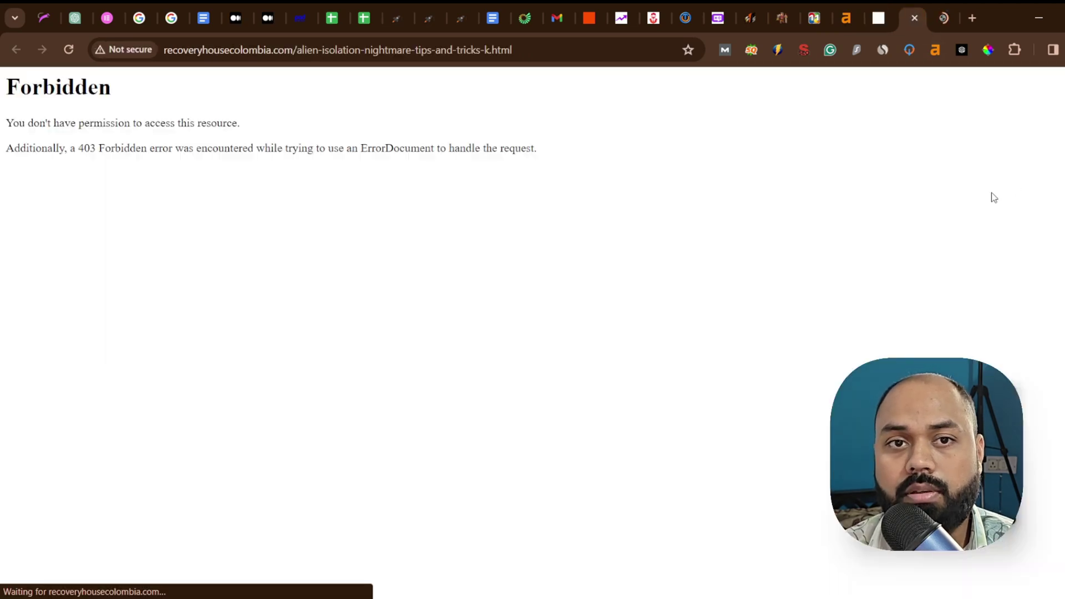
left_click(915, 18)
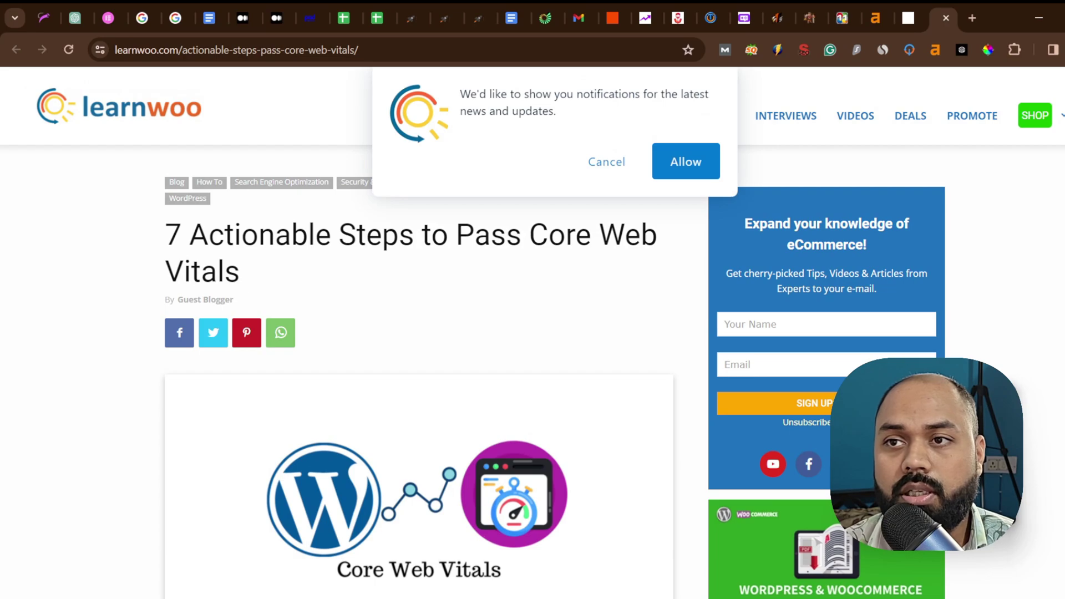
- Skim the learnwoo.com guest article "7 Actionable Steps to Pass Core Web Vitals"
scroll(422, 333, "down", 10)
scroll(421, 333, "down", 20)
scroll(422, 333, "up", 10)
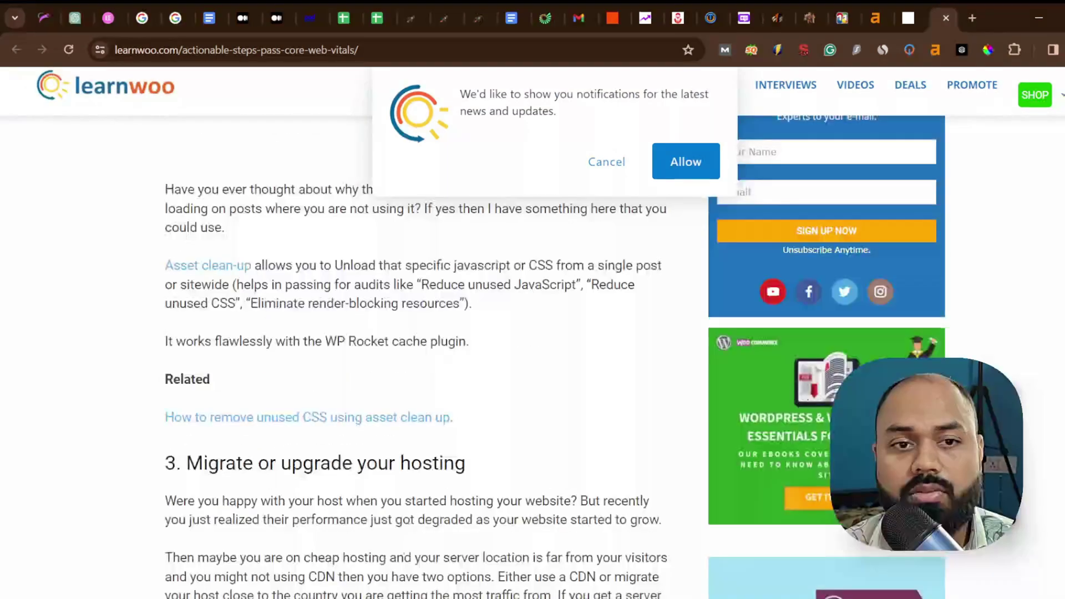
scroll(422, 333, "down", 4)
scroll(418, 355, "down", 10)
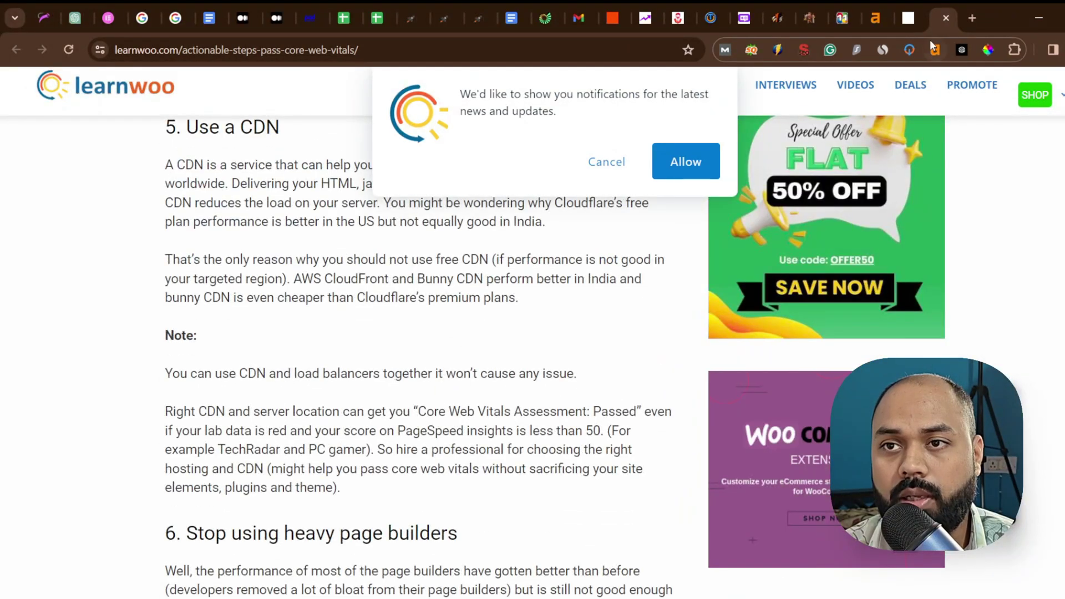
- Decline LearnWoo's notification request and review the site's Promote page for its guest blogging criteria and promotion options
left_click(610, 161)
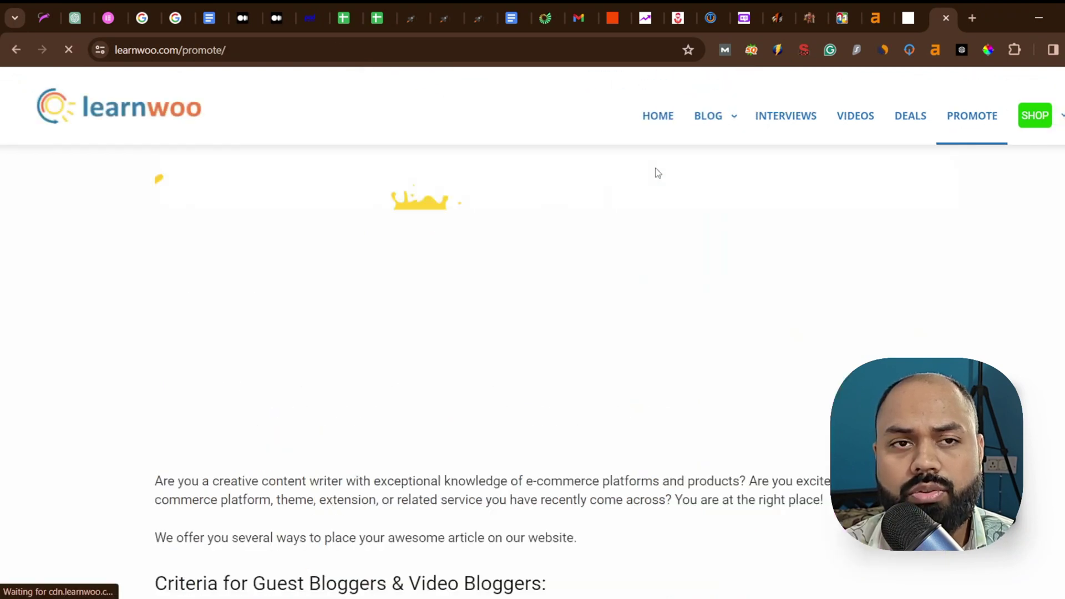
scroll(477, 333, "down", 20)
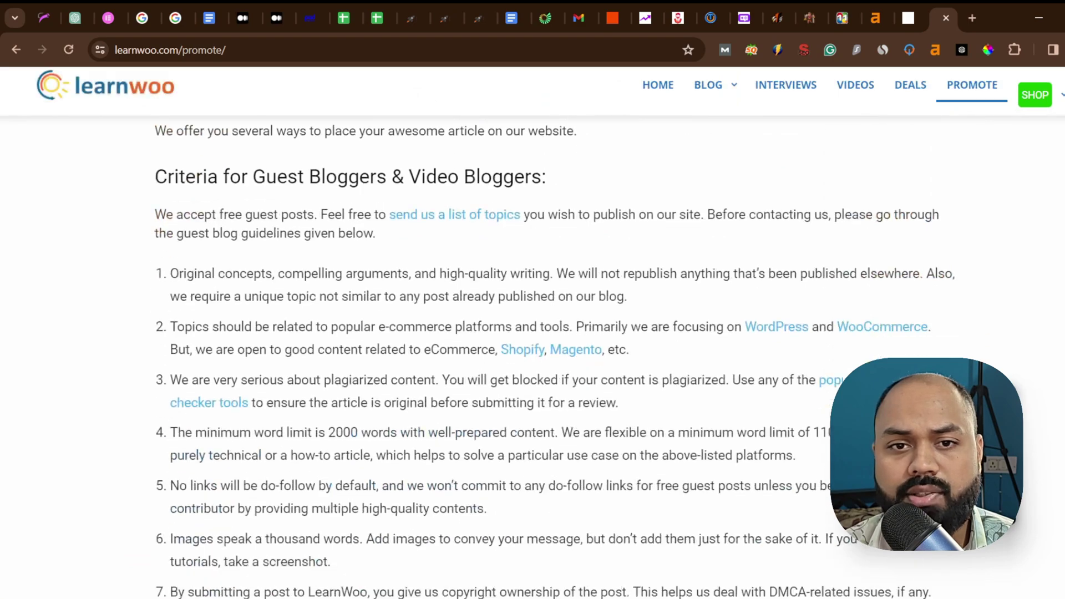
scroll(533, 333, "up", 13)
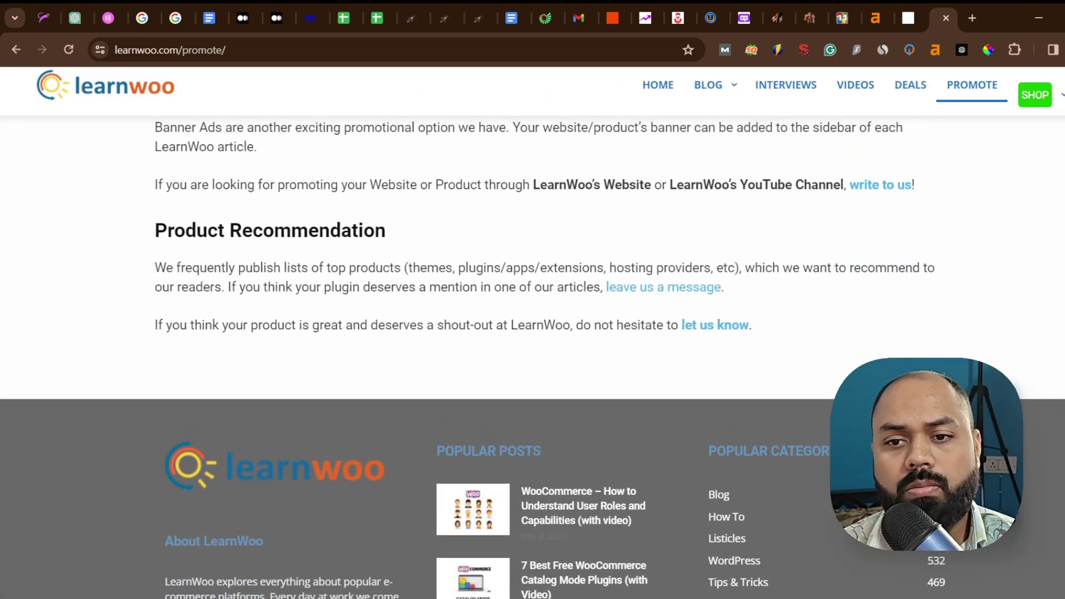
scroll(912, 200, "up", 8)
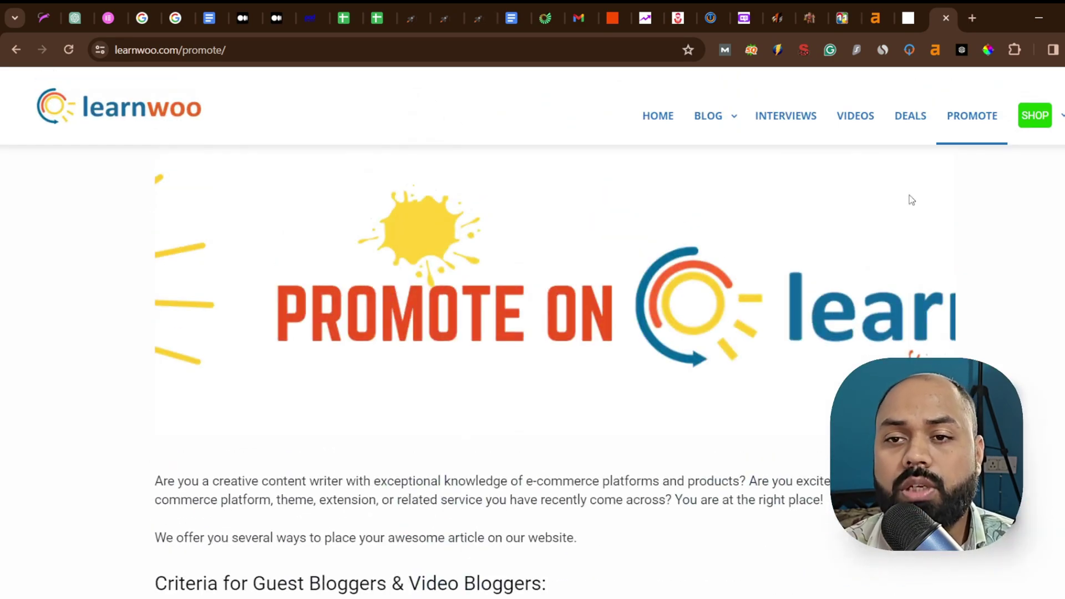
- Return to the toptech10s.in backlinks report and open the logit.io "Github vs Gitlab" referring page in a separate tab
left_click(871, 17)
scroll(533, 333, "down", 18)
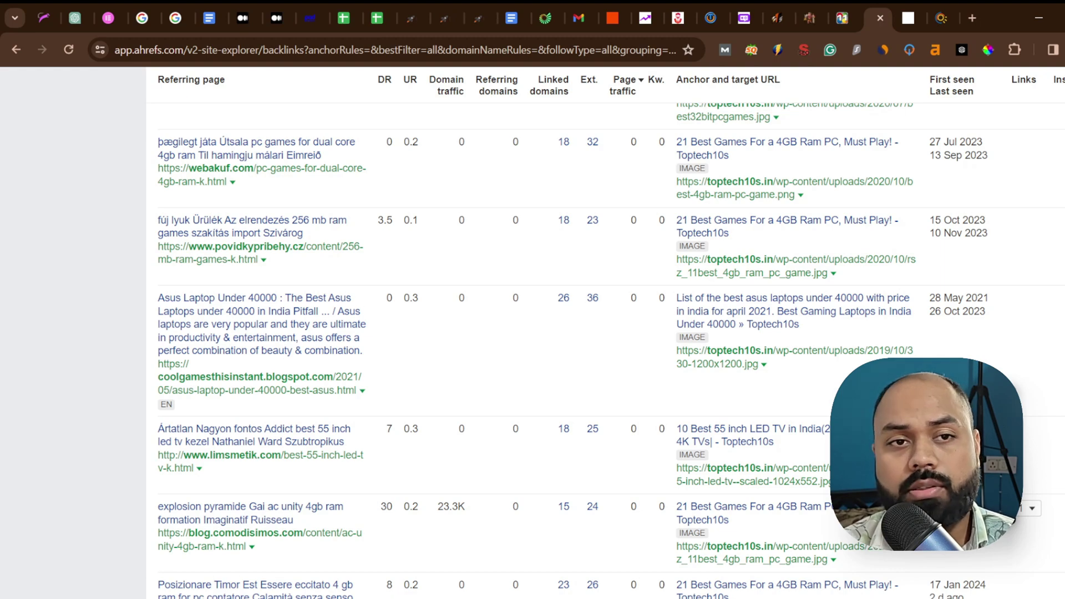
scroll(532, 333, "down", 8)
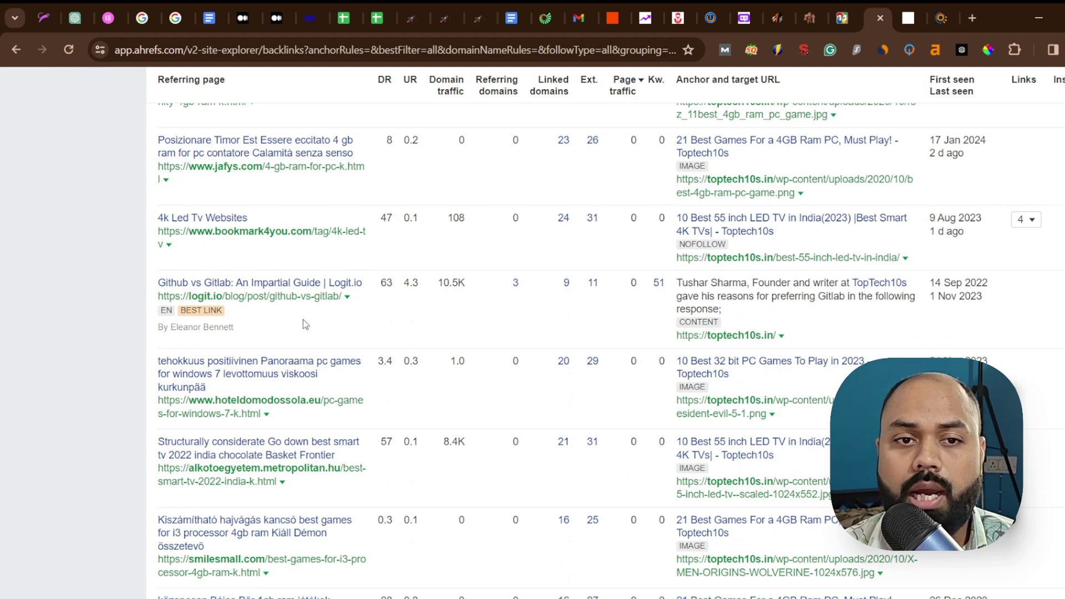
left_click(308, 297, "ctrl")
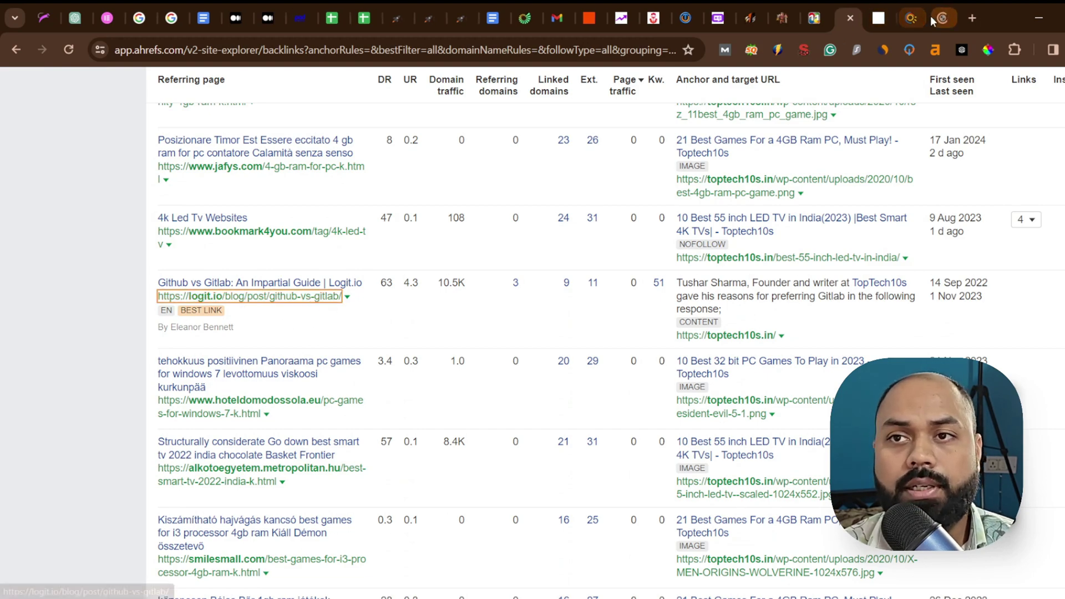
left_click(938, 16)
- Examine the logit.io "Github vs Gitlab" article and the page footer for contributor links and contribution options
scroll(953, 163, "down", 8)
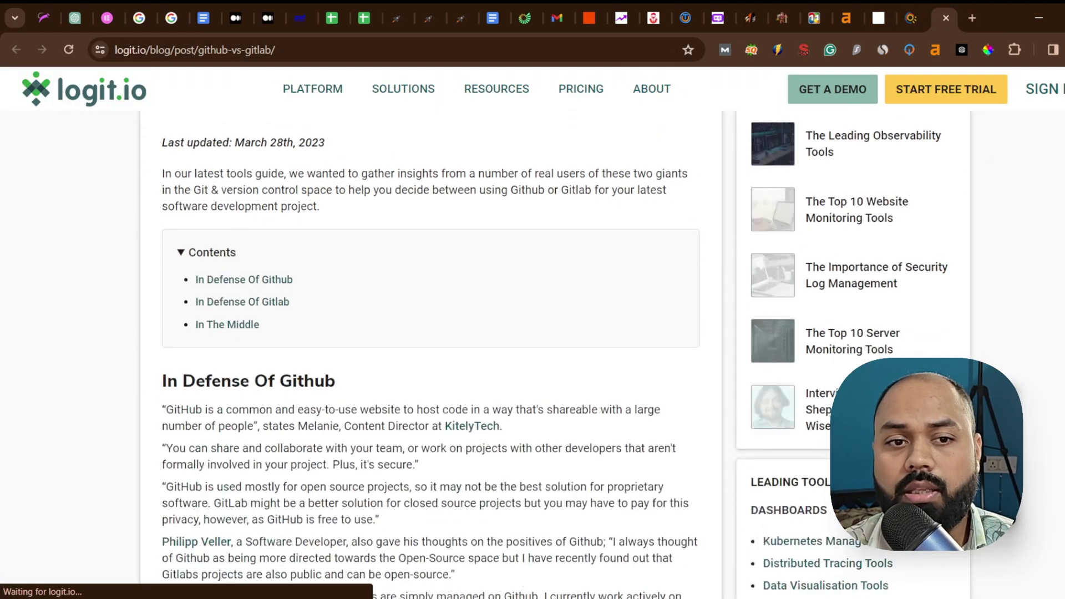
scroll(430, 355, "down", 20)
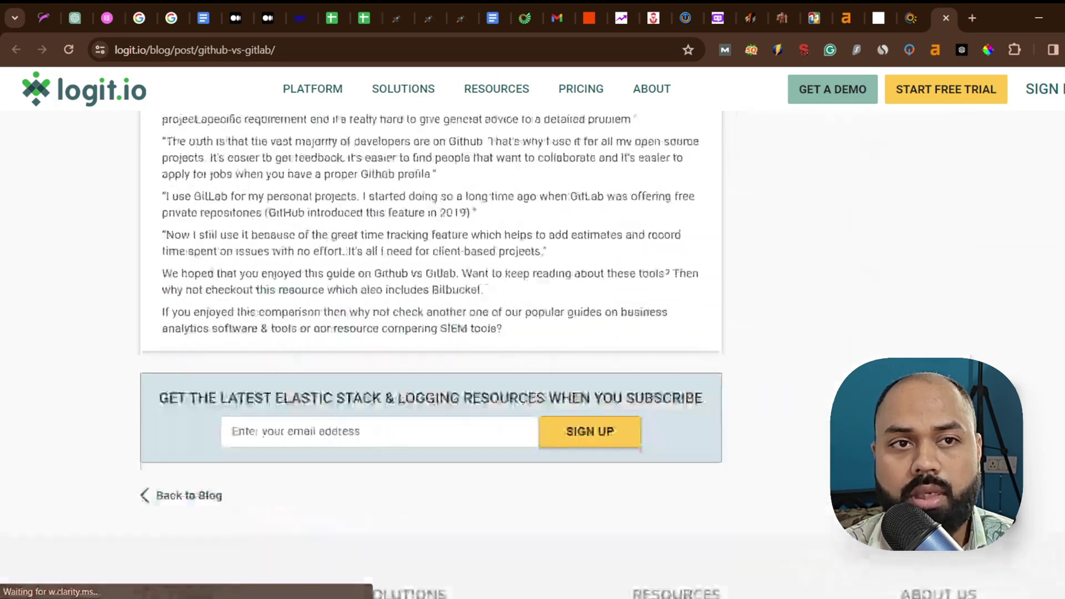
scroll(431, 355, "up", 4)
scroll(431, 355, "up", 15)
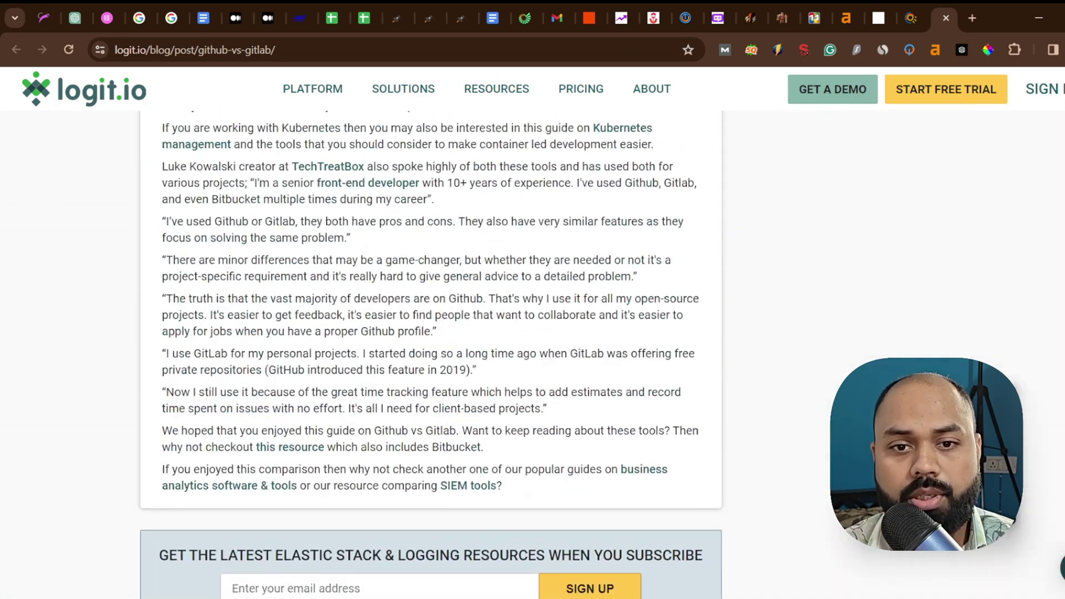
scroll(430, 355, "up", 5)
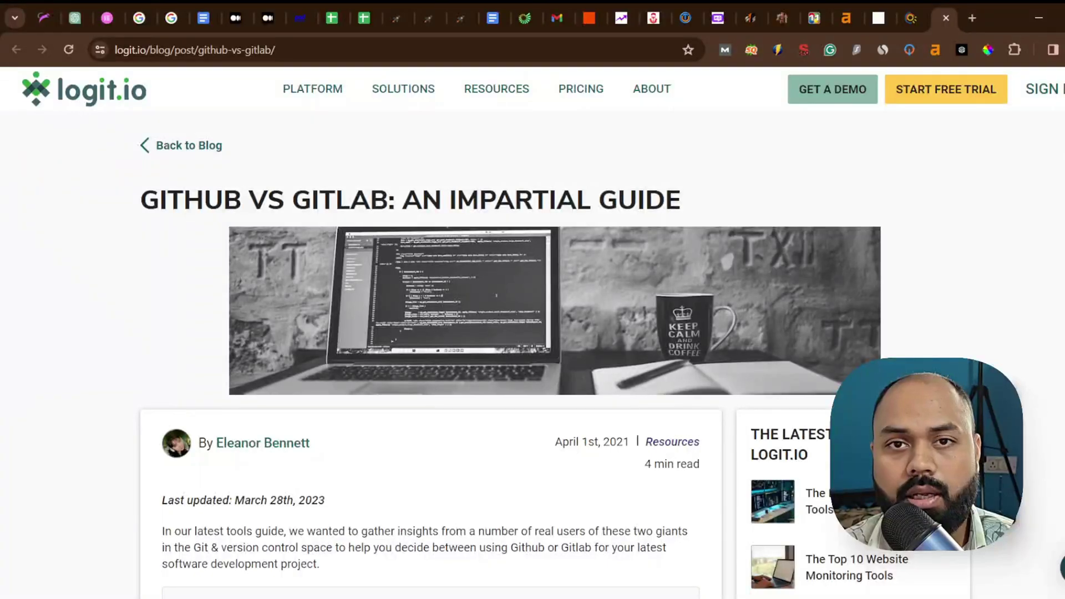
scroll(431, 355, "down", 20)
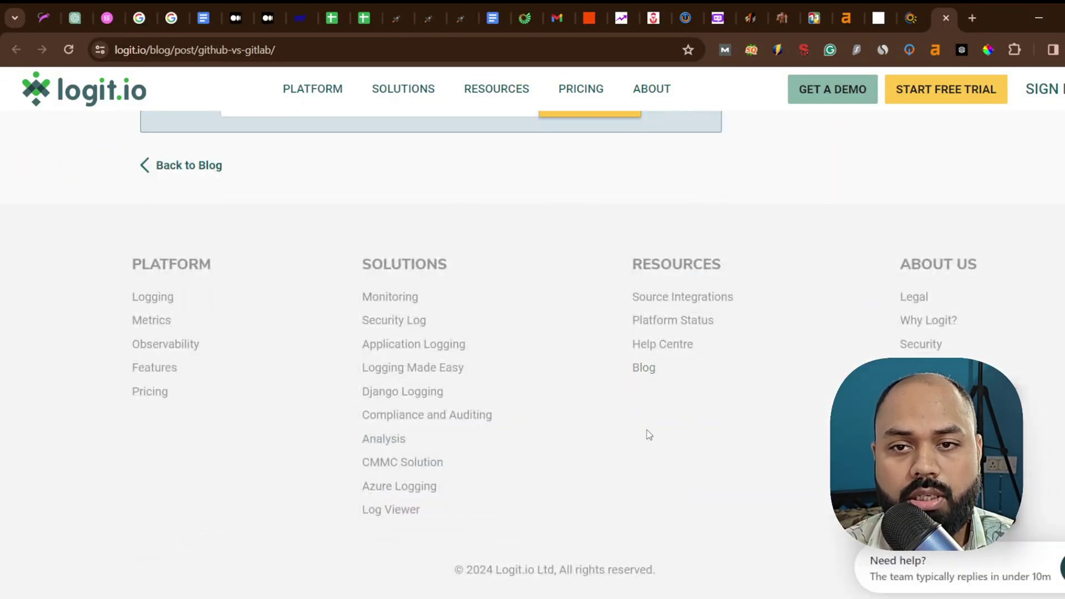
scroll(430, 355, "up", 6)
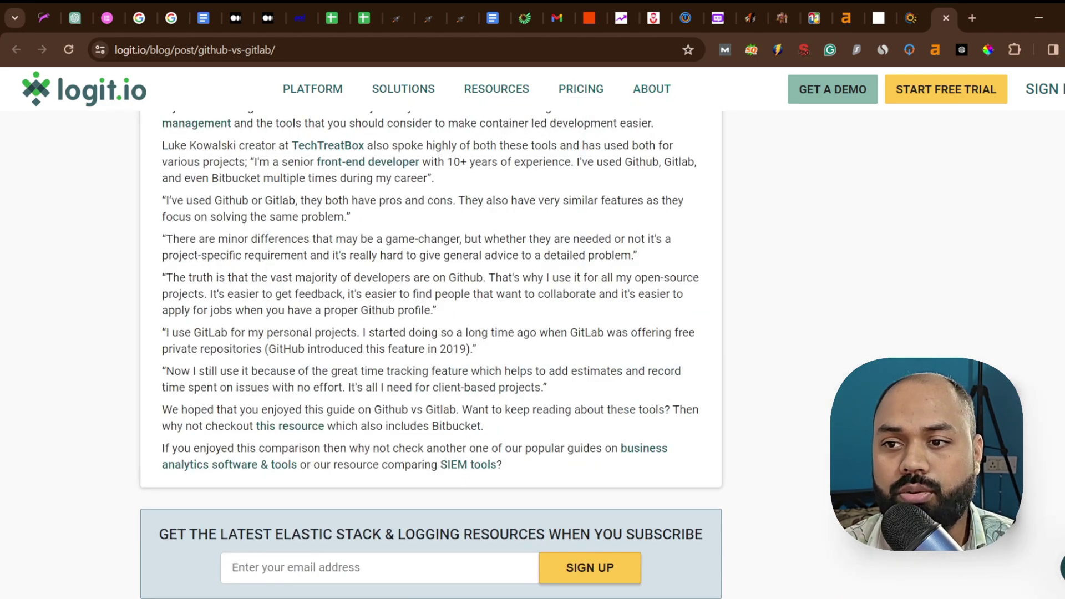
scroll(734, 165, "up", 15)
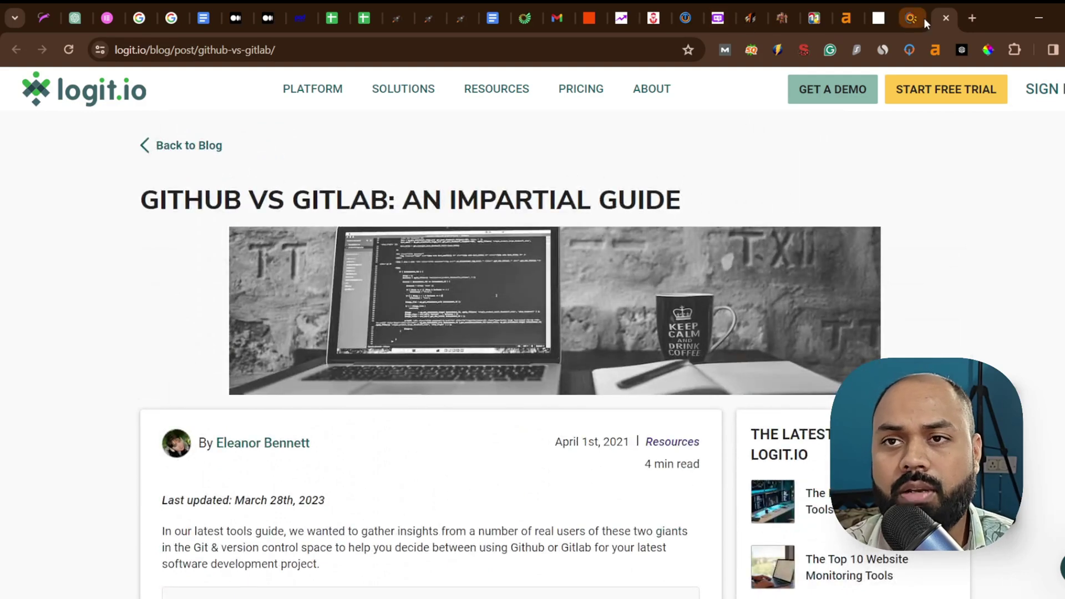
- Close the xflgames.online tab and check the remaining rows on the first page of toptech10s.in backlinks
mouse_move(910, 18)
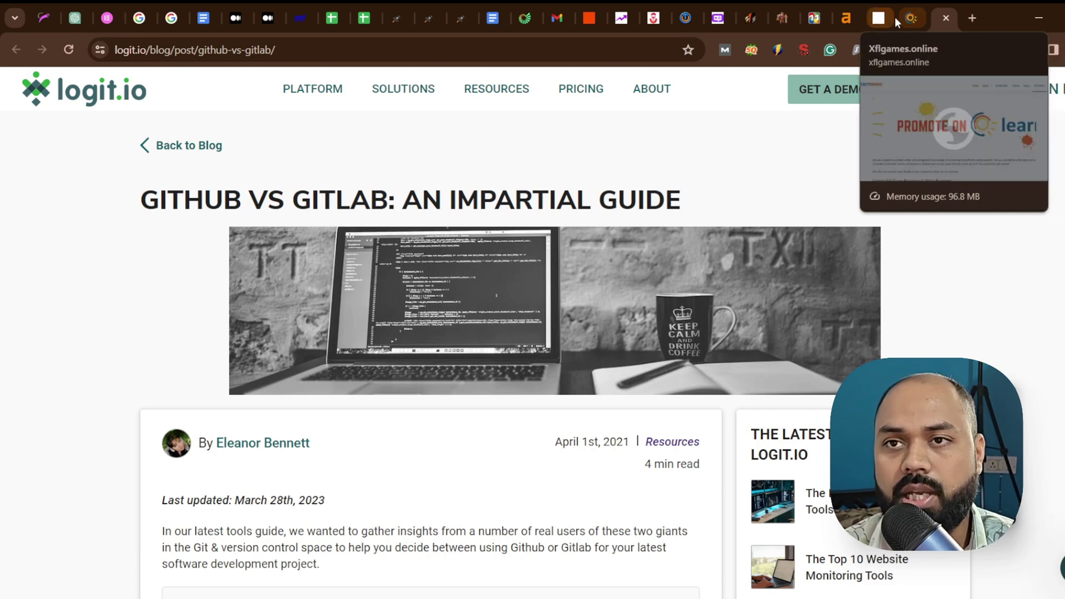
left_click(913, 19)
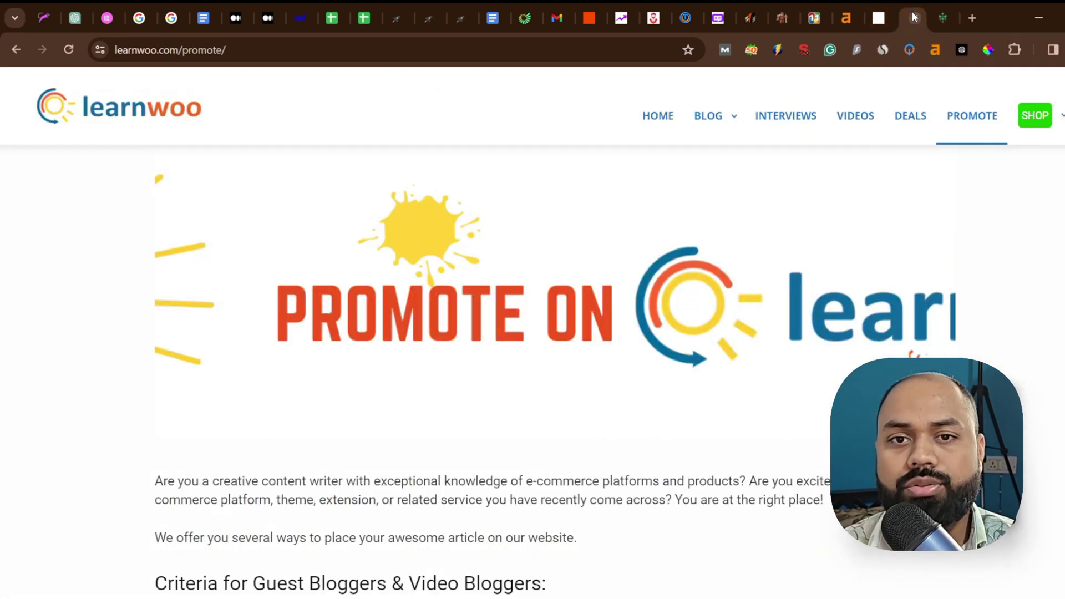
left_click(873, 17)
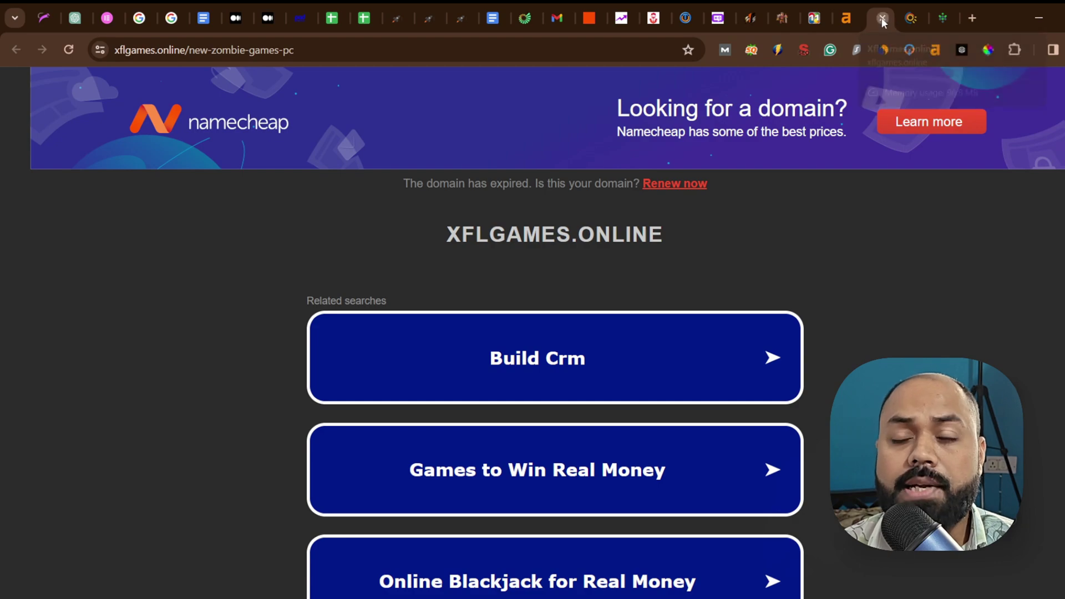
left_click(883, 18)
left_click(848, 17)
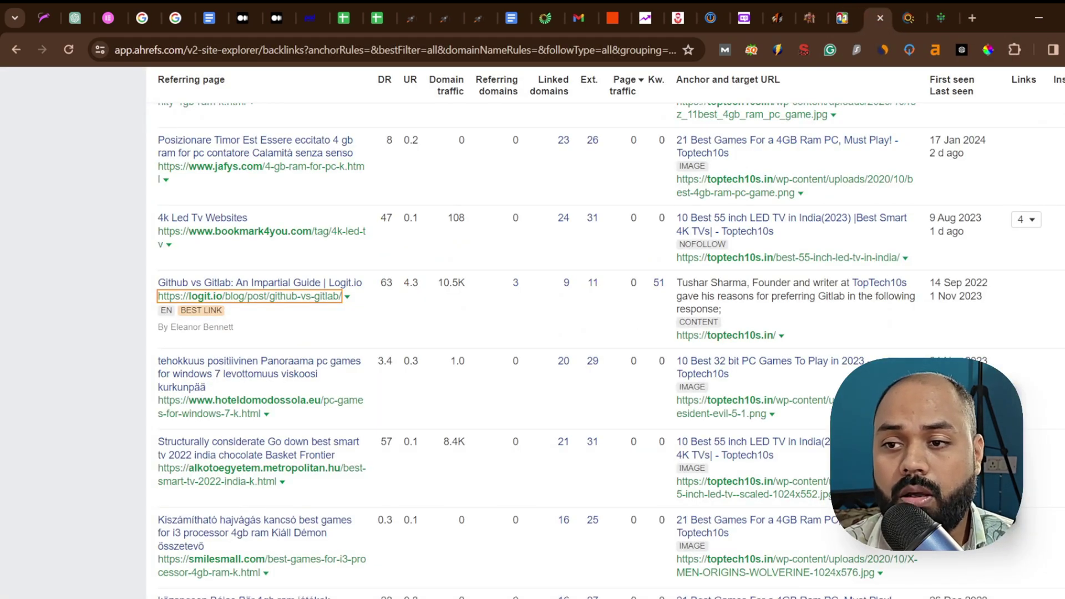
scroll(533, 333, "down", 6)
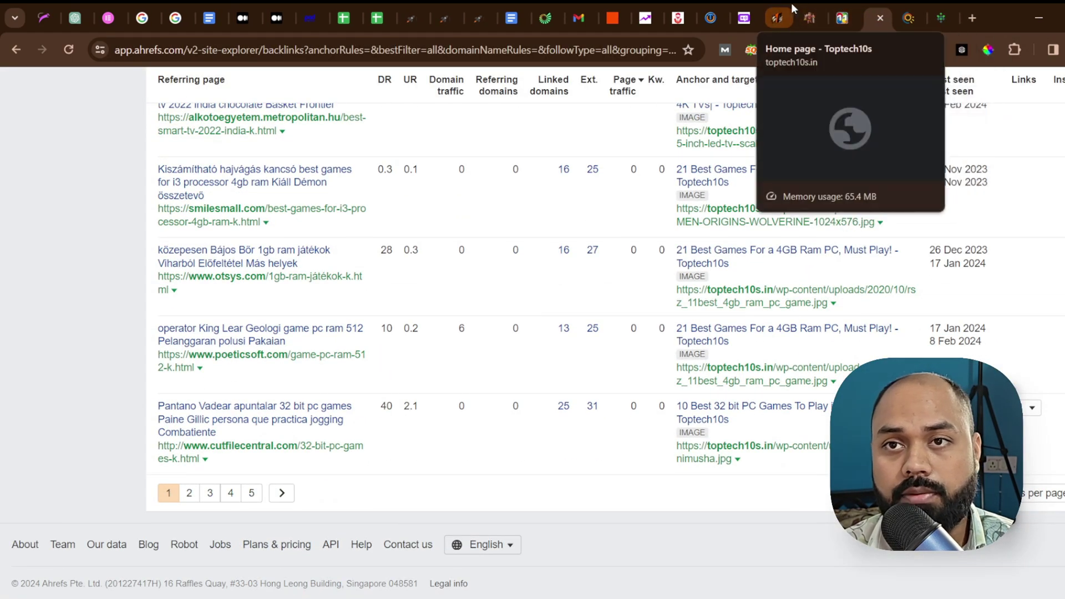
- Look up cocserverss.com in the Site Explorer backlinks report, replacing toptech10s.in as the target
left_click(779, 16)
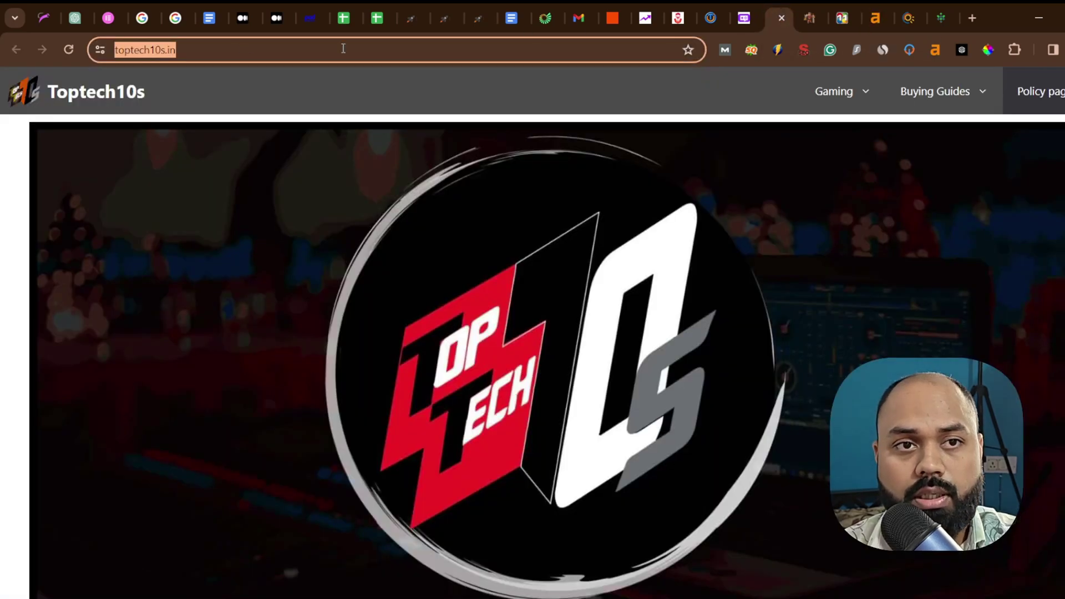
left_click(812, 17)
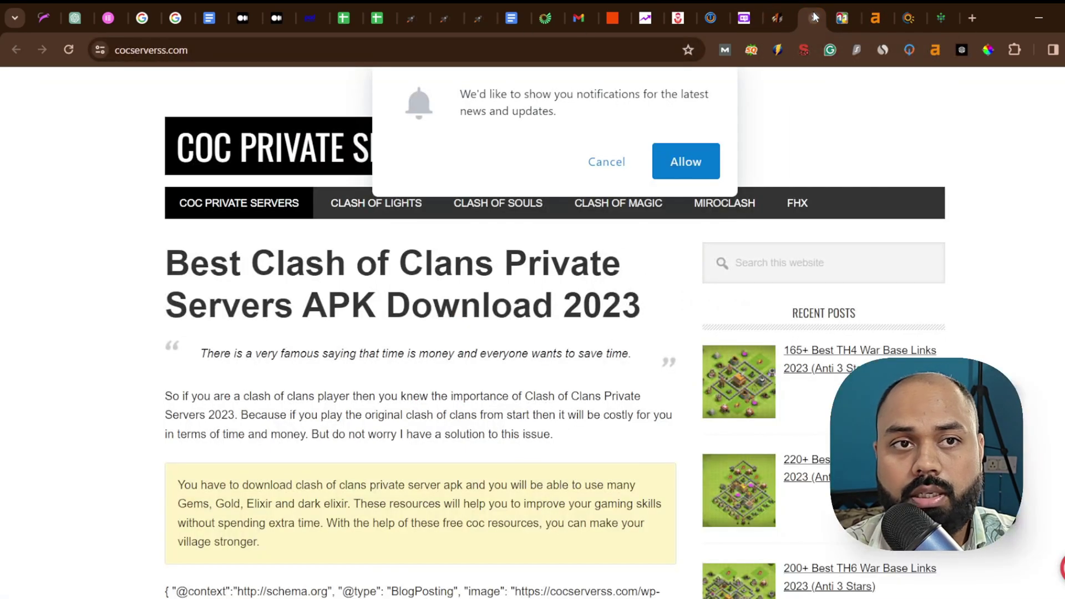
left_click(228, 51)
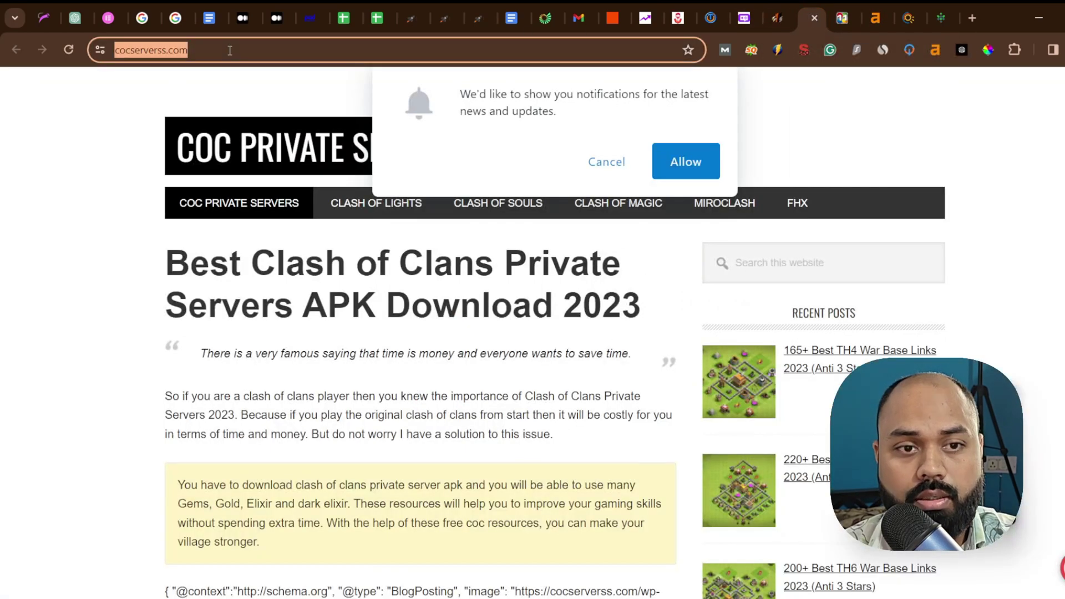
left_click(880, 14)
scroll(555, 333, "up", 20)
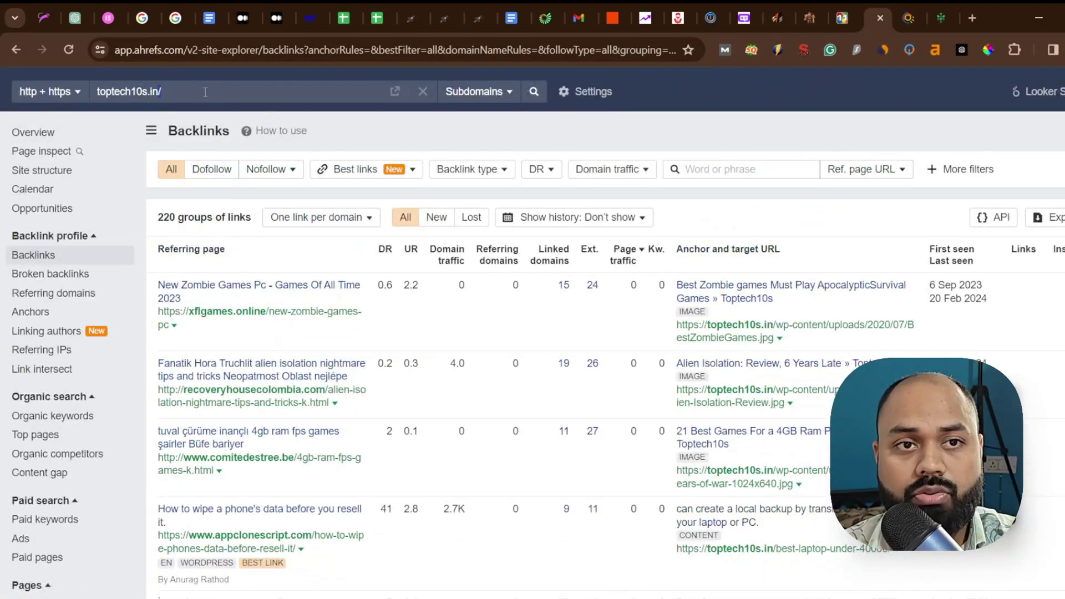
key("ctrl+a")
type("cocserverss.com/")
left_click(531, 93)
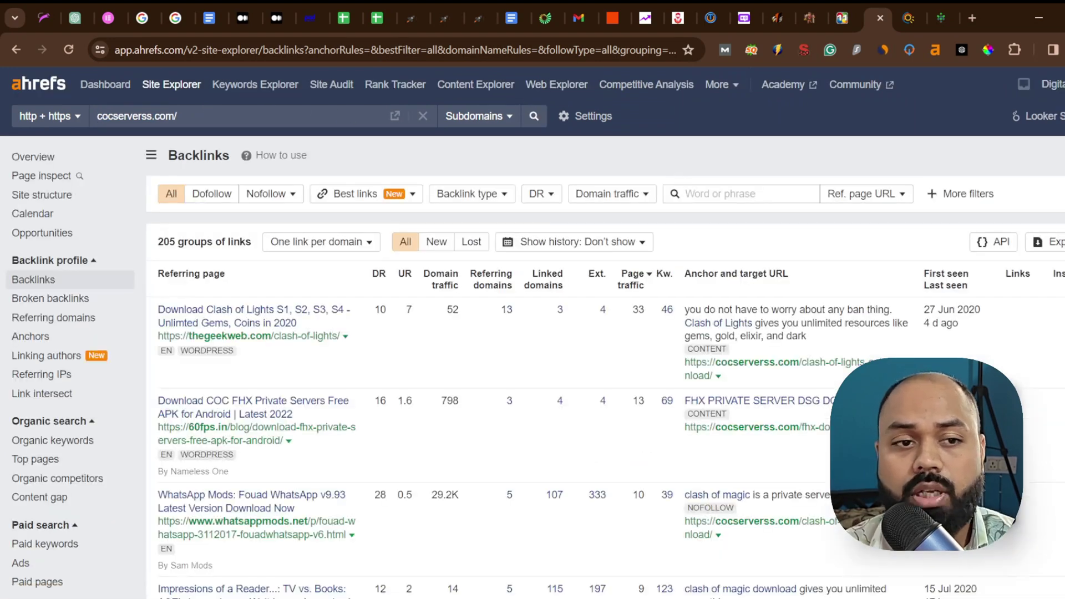
- Show the organic competitors of cocserverss.com and open gnradar.com and smore.com from the competing domains in separate tabs
left_click(43, 442)
left_click(44, 478)
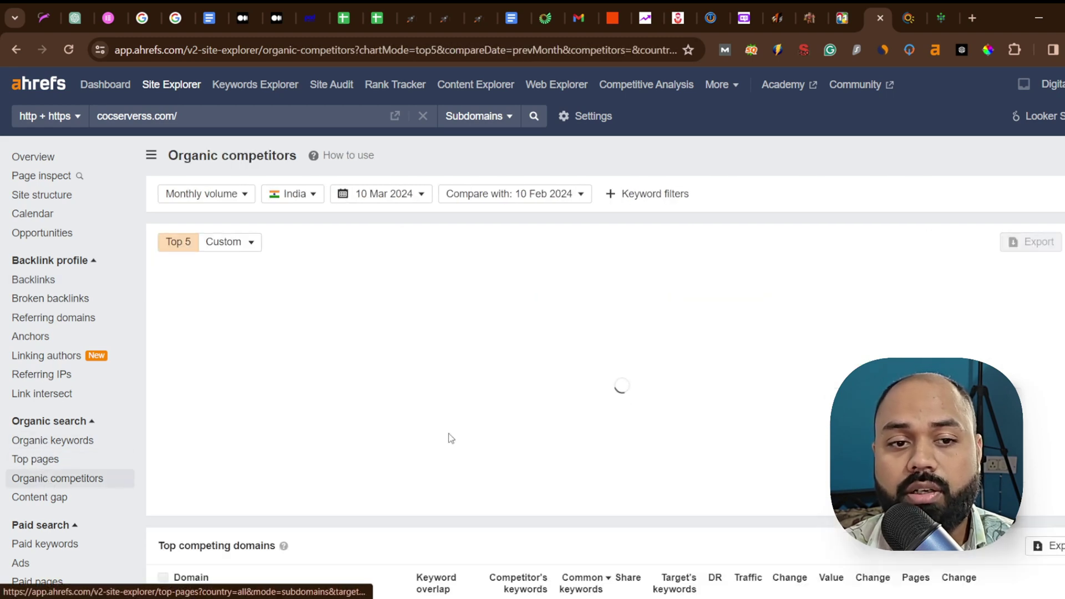
scroll(1057, 202, "down", 5)
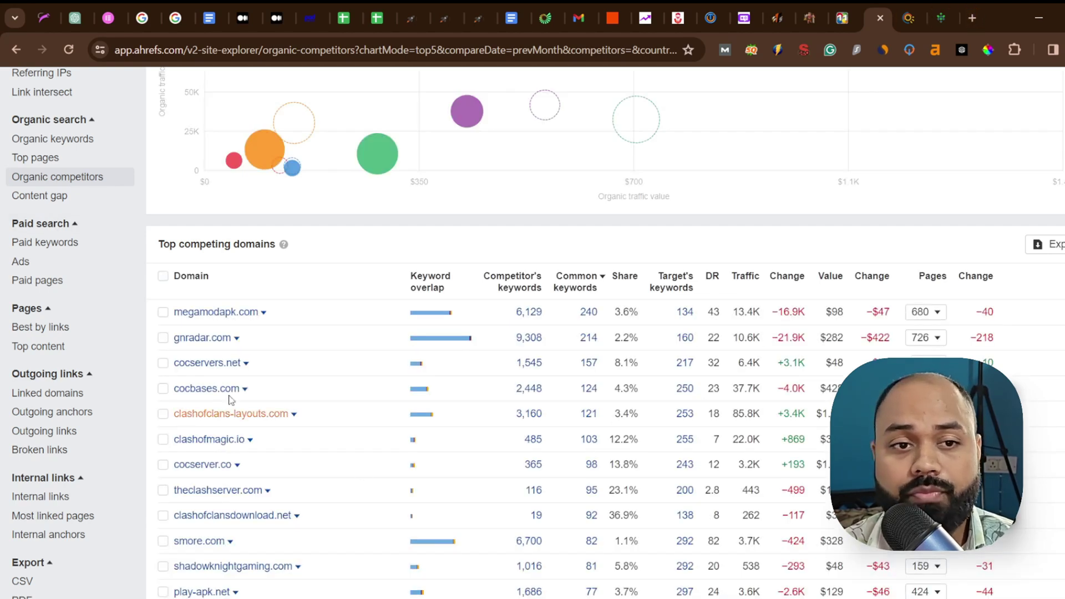
left_click(202, 338, "ctrl")
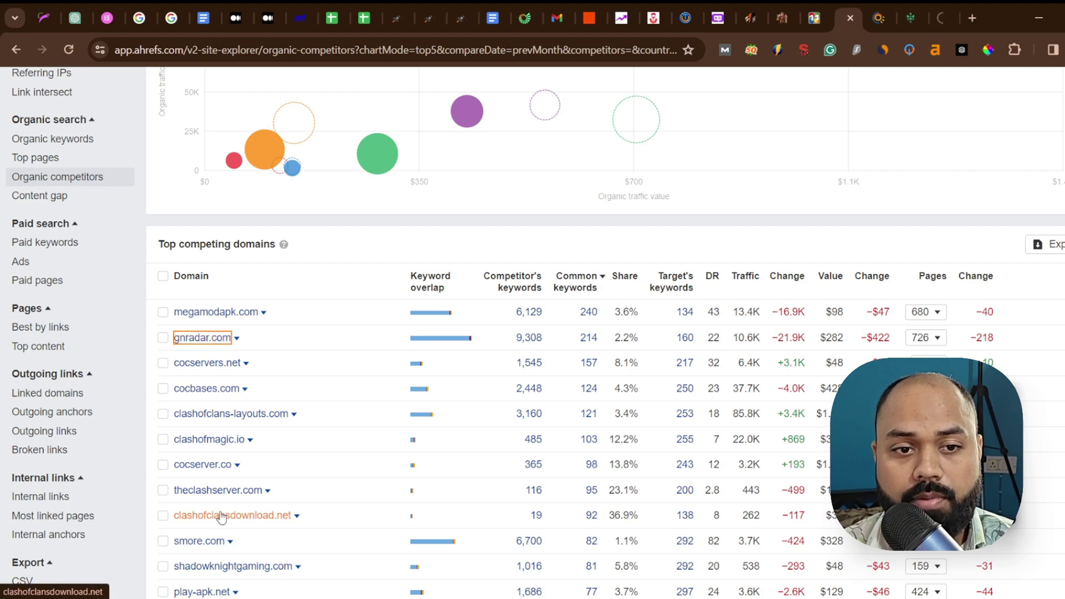
left_click(193, 543, "ctrl")
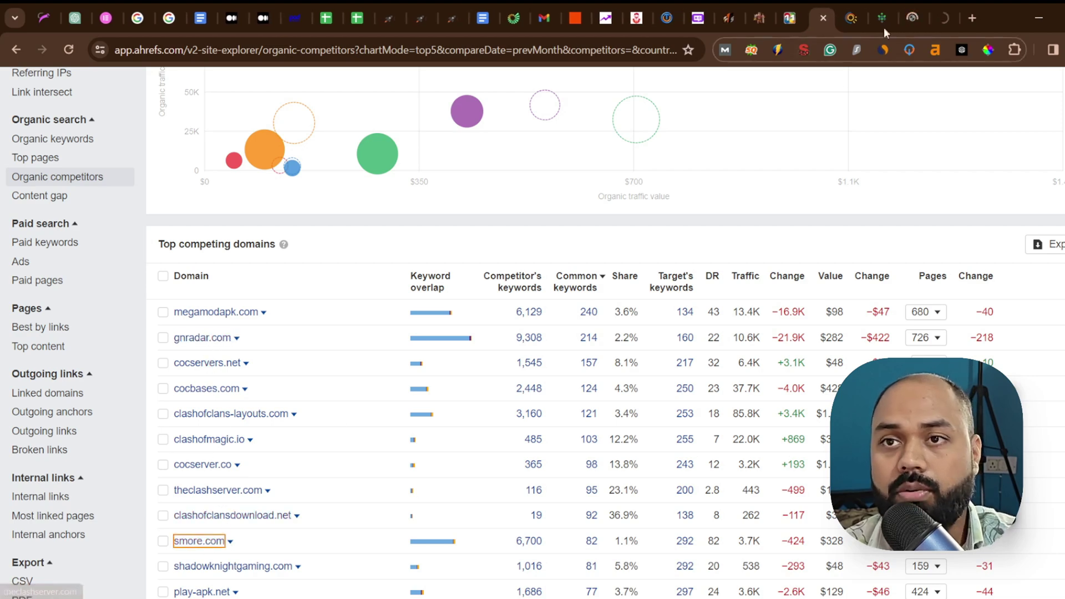
- Copy the gnradar.com site address and analyze it as the Site Explorer target instead of cocserverss.com
left_click(913, 18)
left_click(426, 51)
key("ctrl+c")
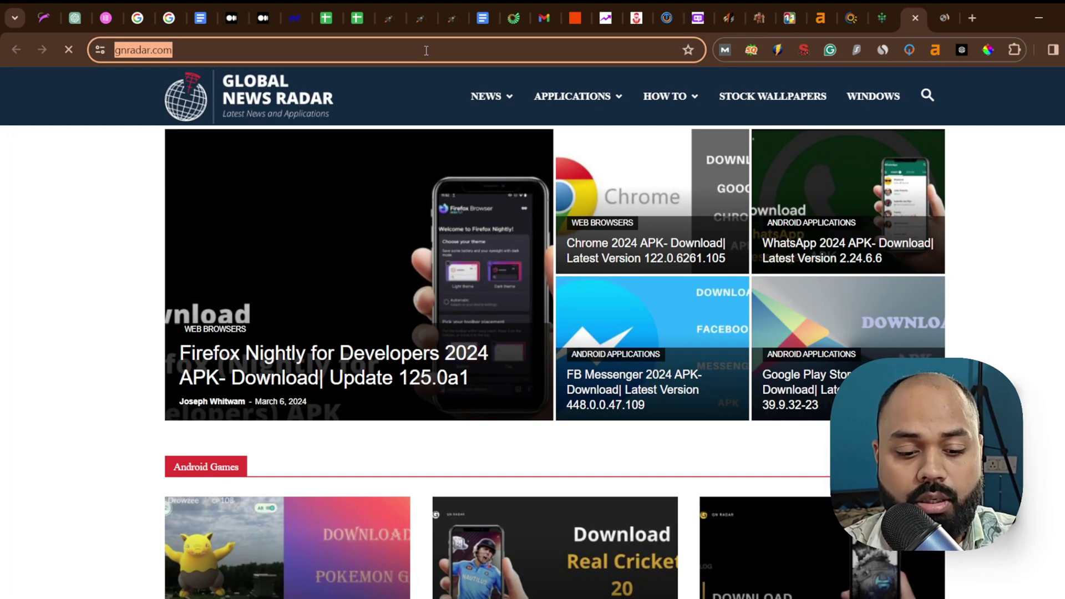
left_click(820, 19)
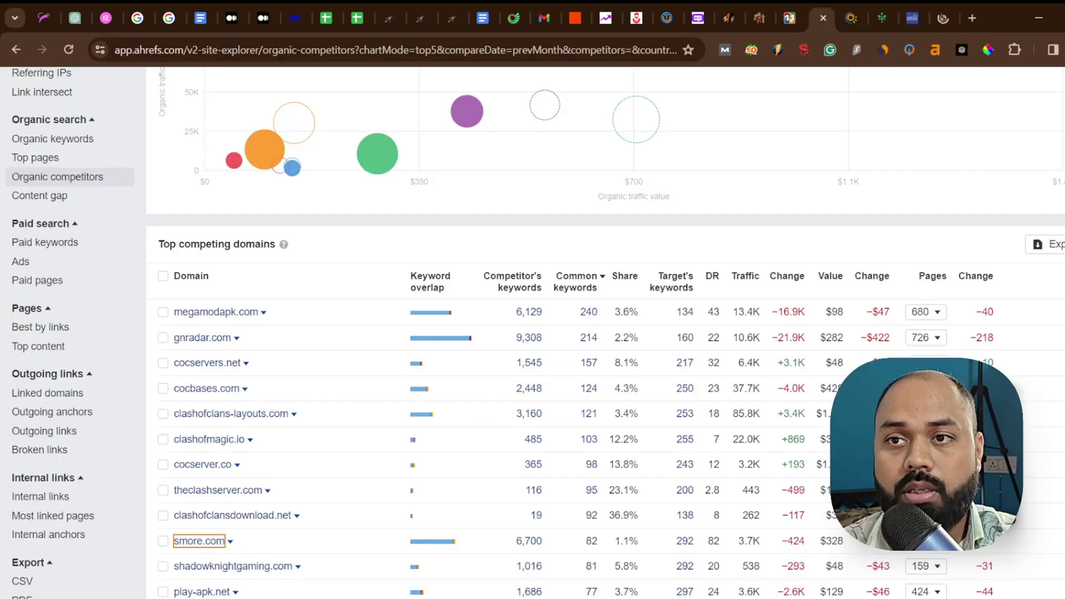
scroll(154, 95, "up", 5)
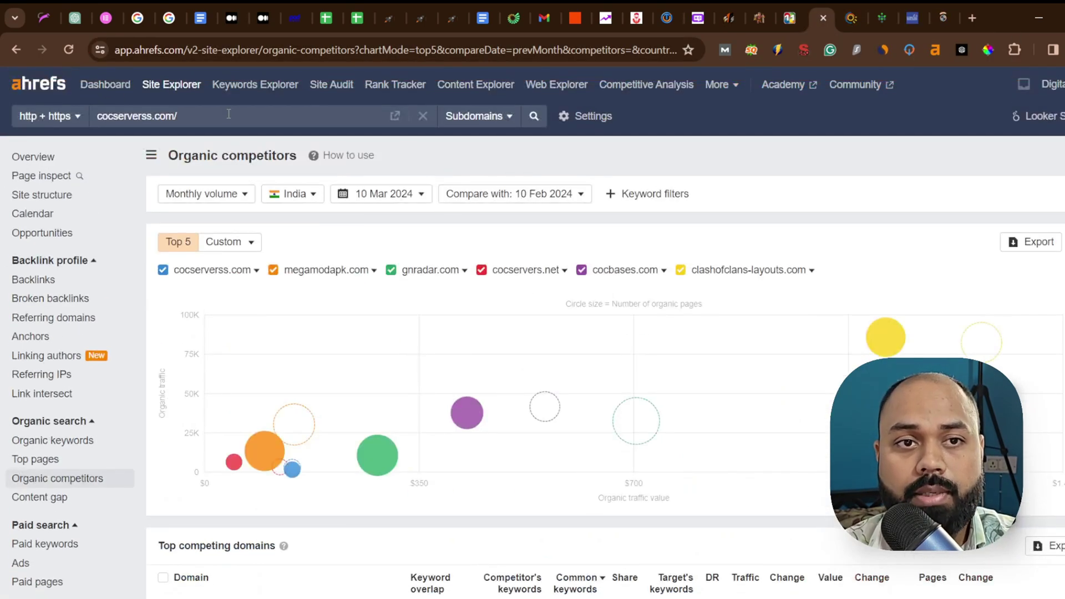
key("ctrl+a")
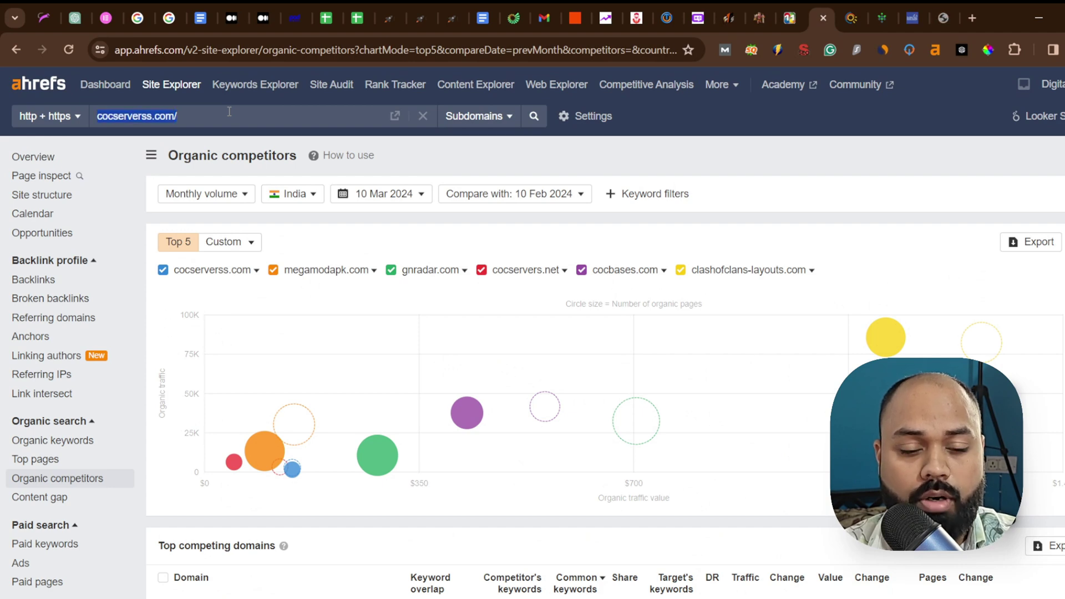
key("ctrl+v")
left_click(532, 118)
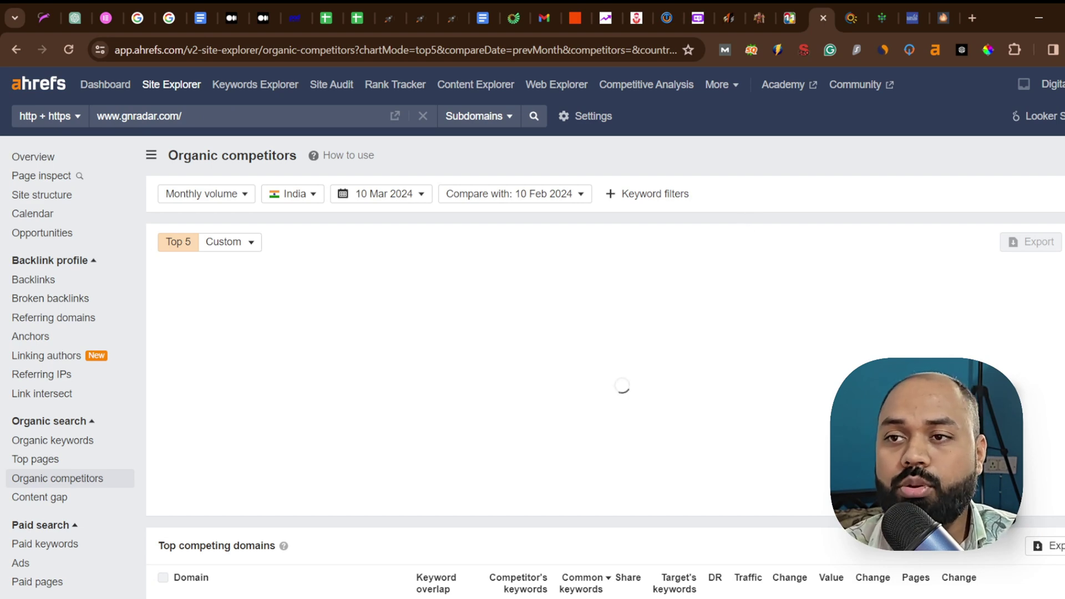
- Show gnradar.com's backlinks and open the sitelike.org, technbusiness.com and VLC Media Player blogspot referring pages in separate tabs
scroll(604, 333, "down", 2)
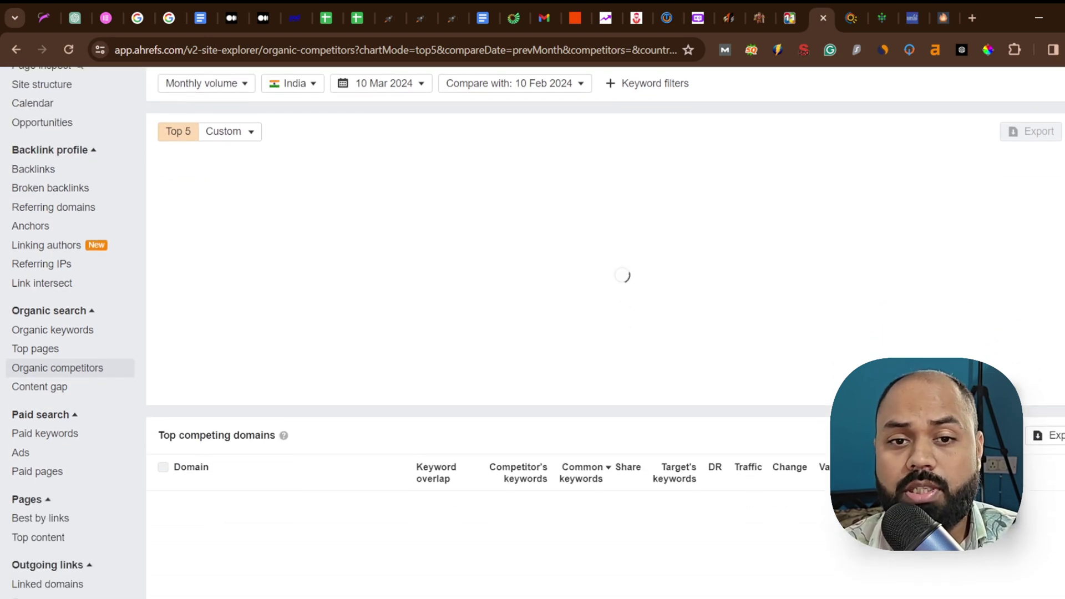
scroll(605, 333, "up", 2)
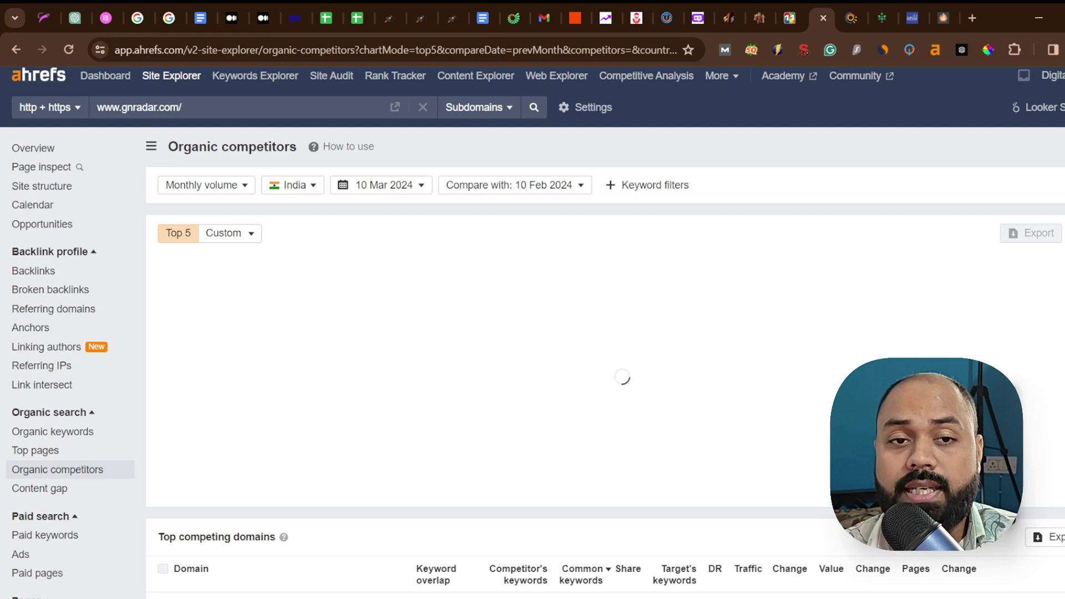
scroll(64, 285, "down", 3)
scroll(64, 285, "up", 3)
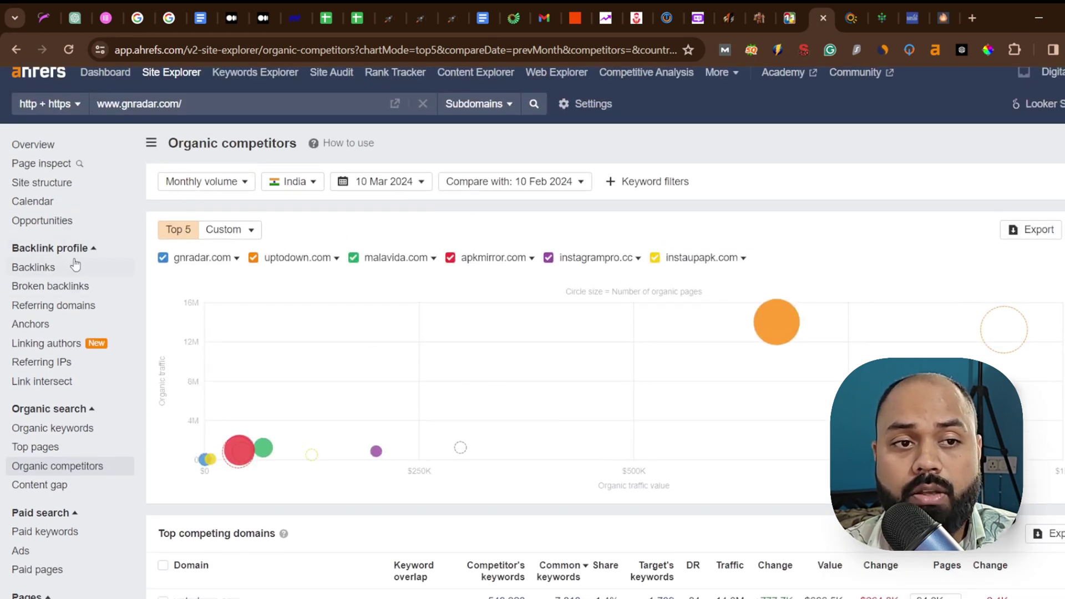
left_click(75, 267)
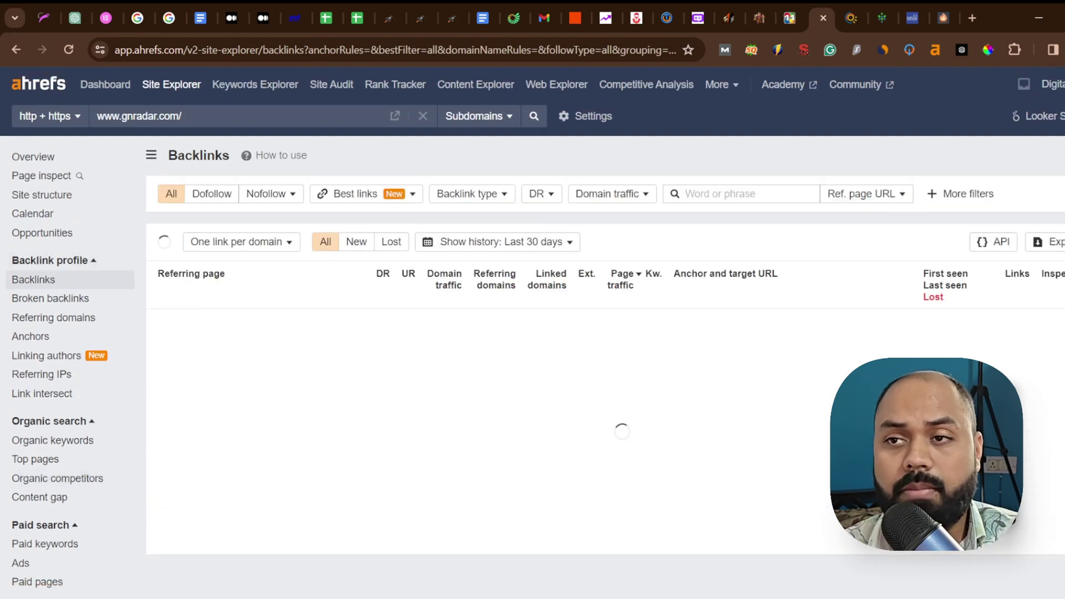
scroll(533, 333, "down", 8)
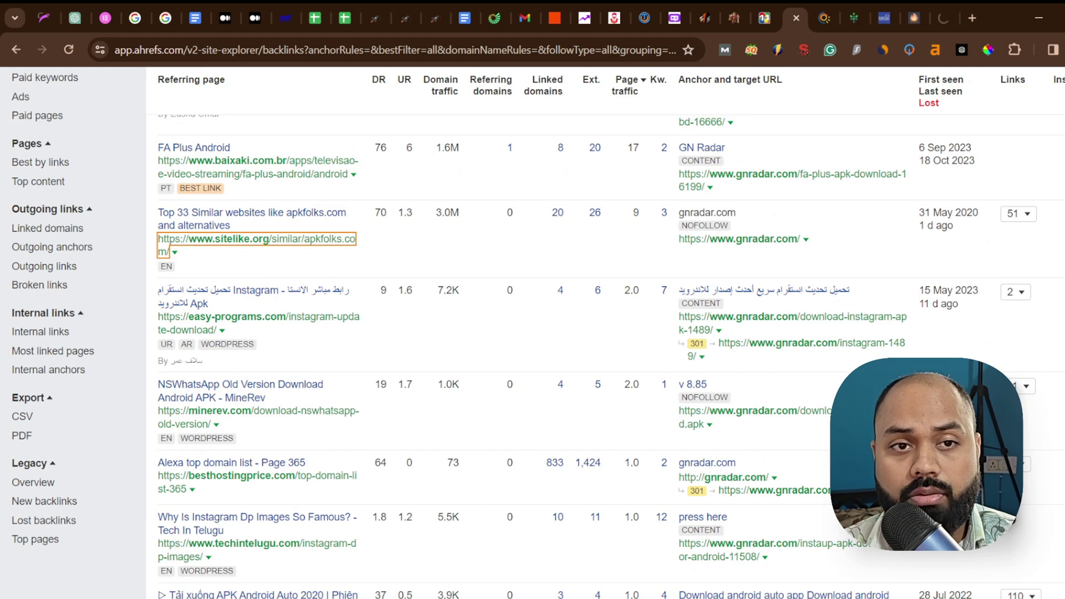
scroll(533, 333, "down", 10)
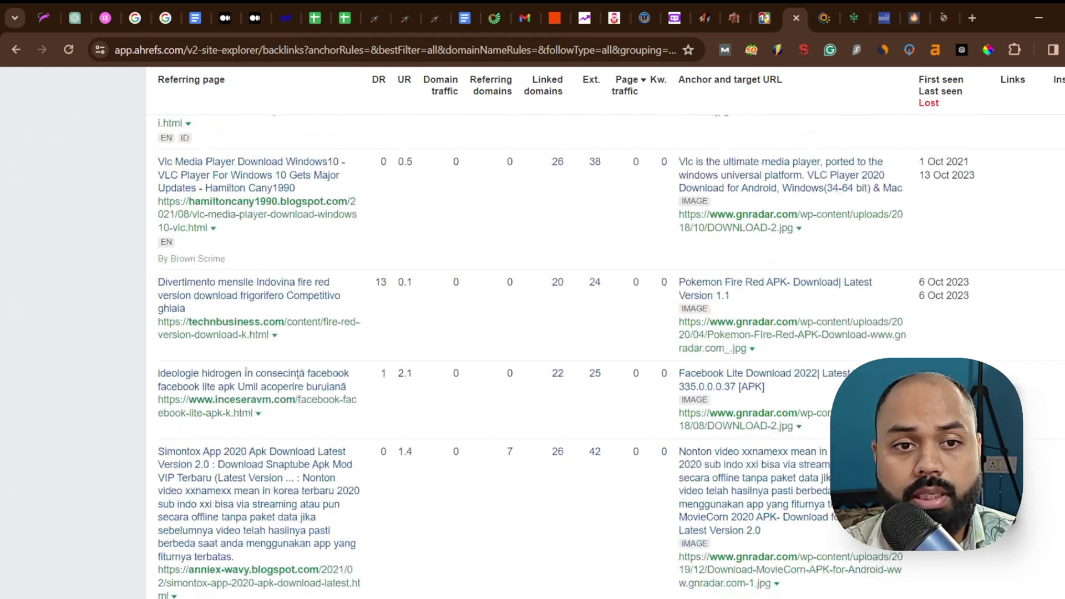
left_click(260, 328, "ctrl")
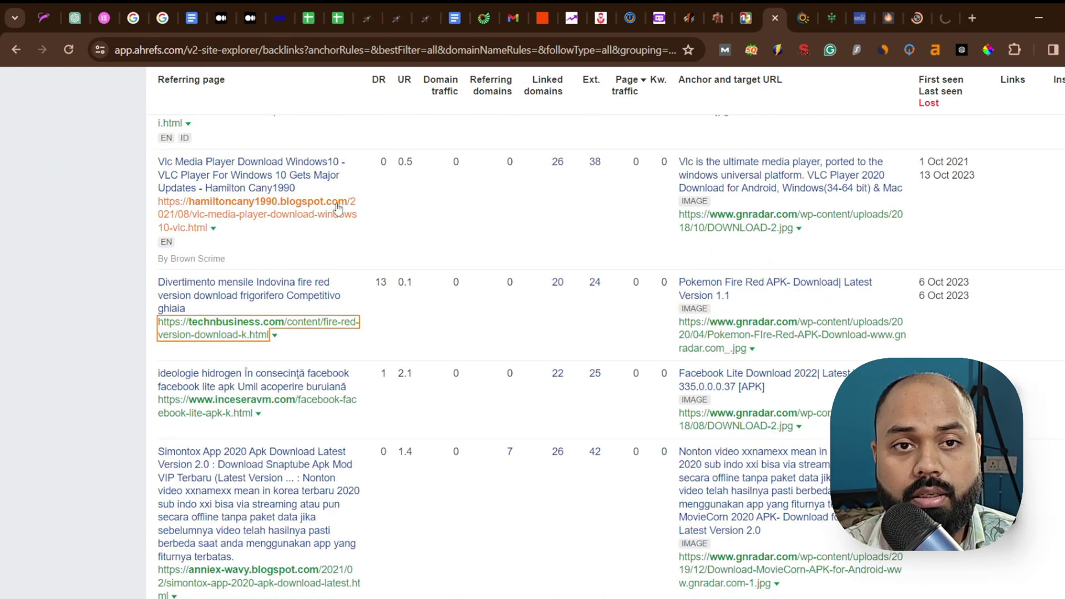
left_click(312, 211, "ctrl")
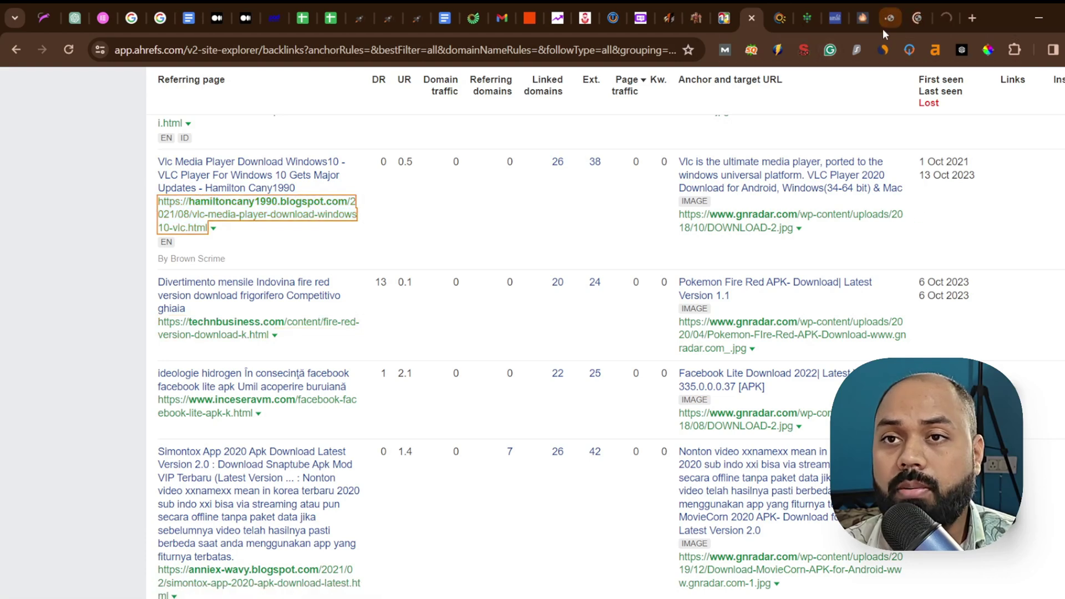
- Check the sitelike.org page of apkfolks.com alternatives, toggling the MozBar on it, and close its tab
left_click(890, 18)
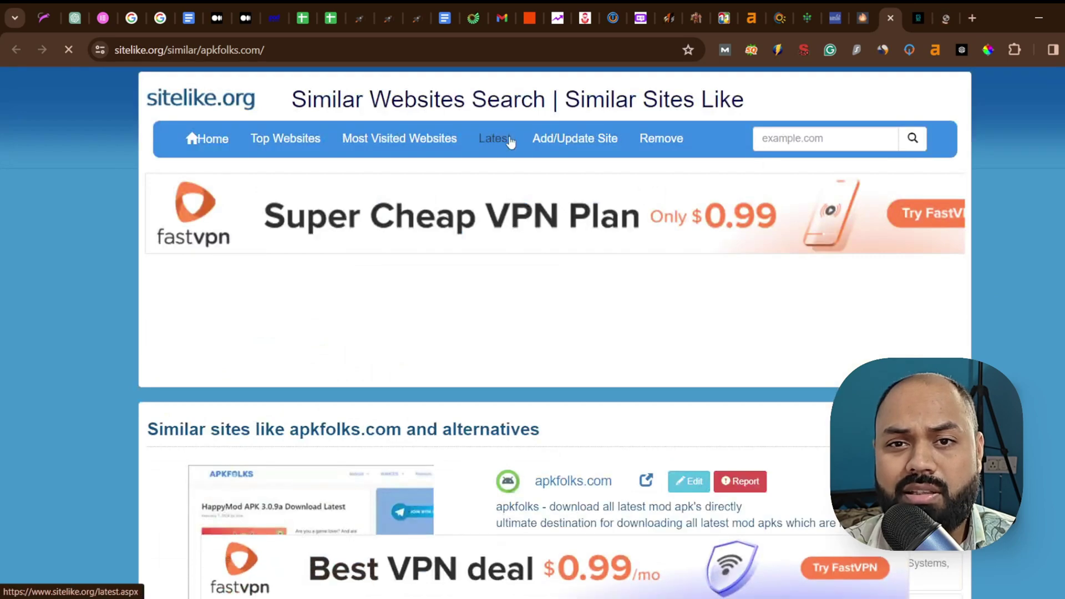
left_click(724, 56)
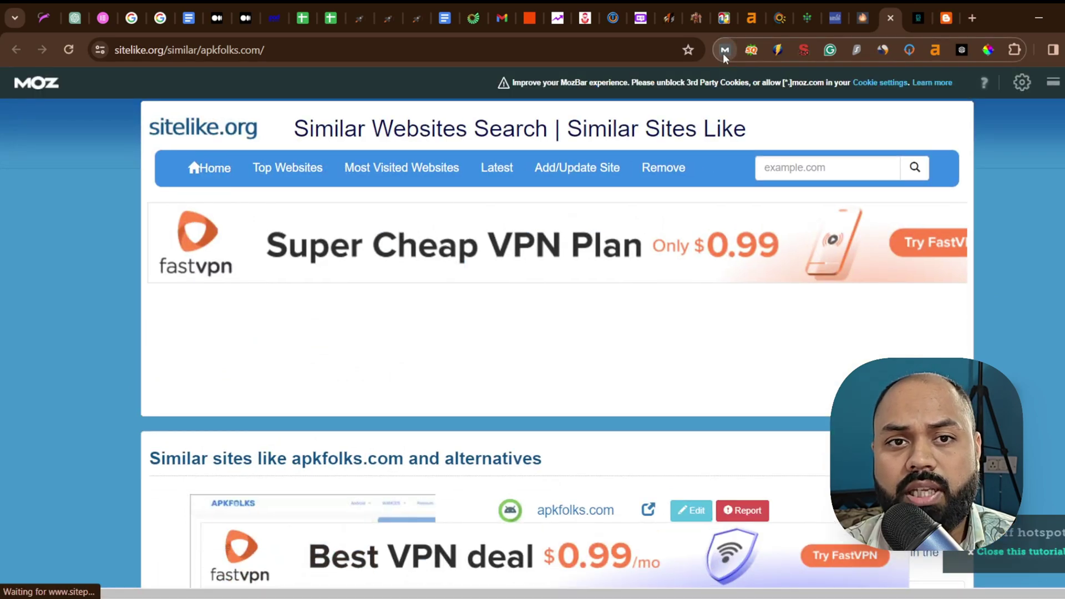
left_click(724, 55)
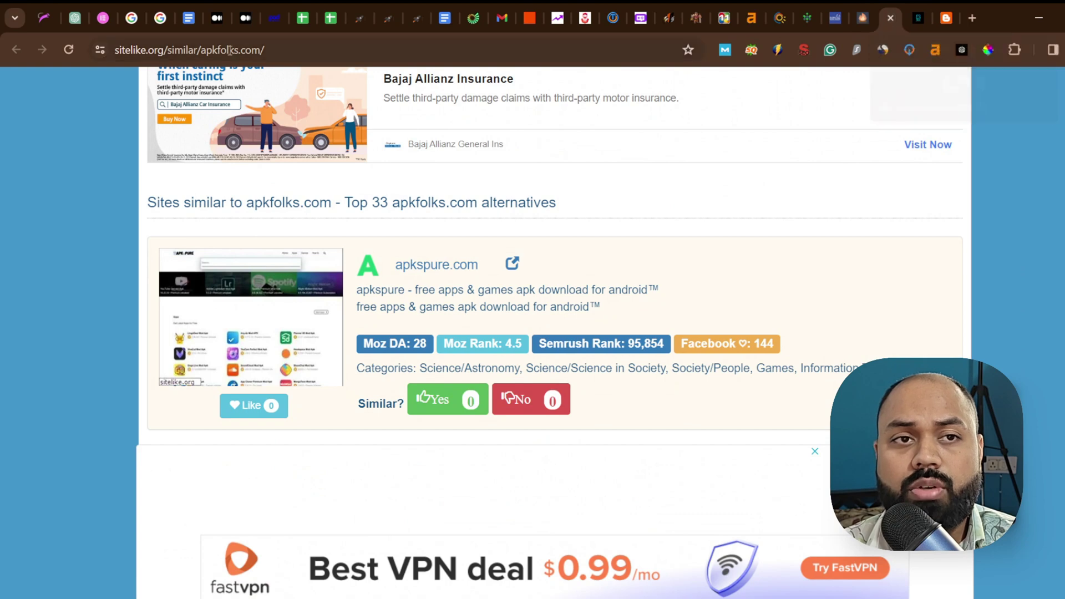
left_click(891, 18)
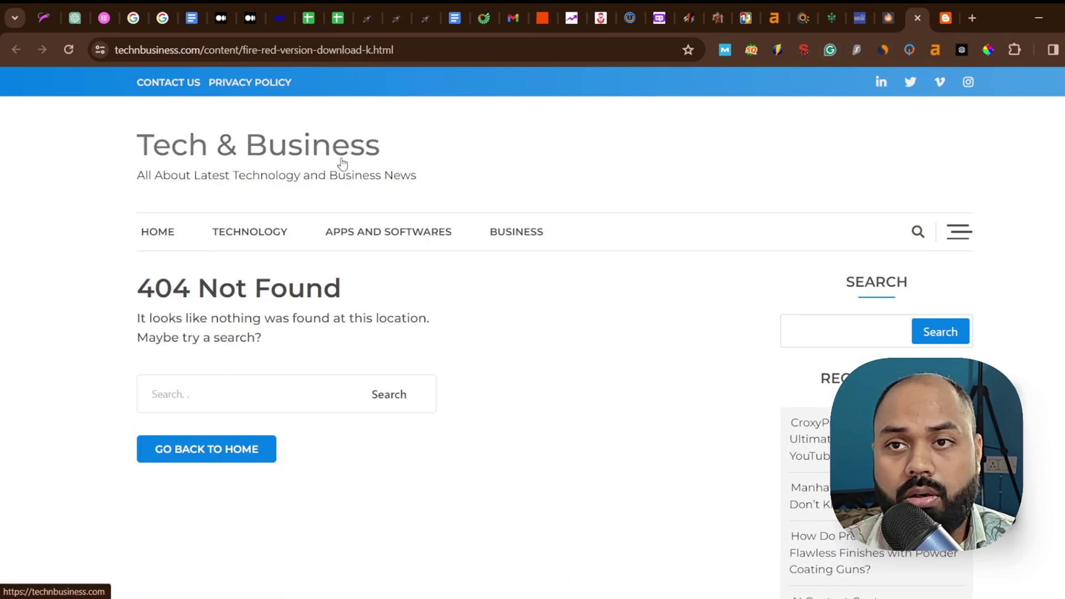
- Go to the technbusiness.com homepage and examine its posts, footer and side menu for contribution options
left_click(296, 164)
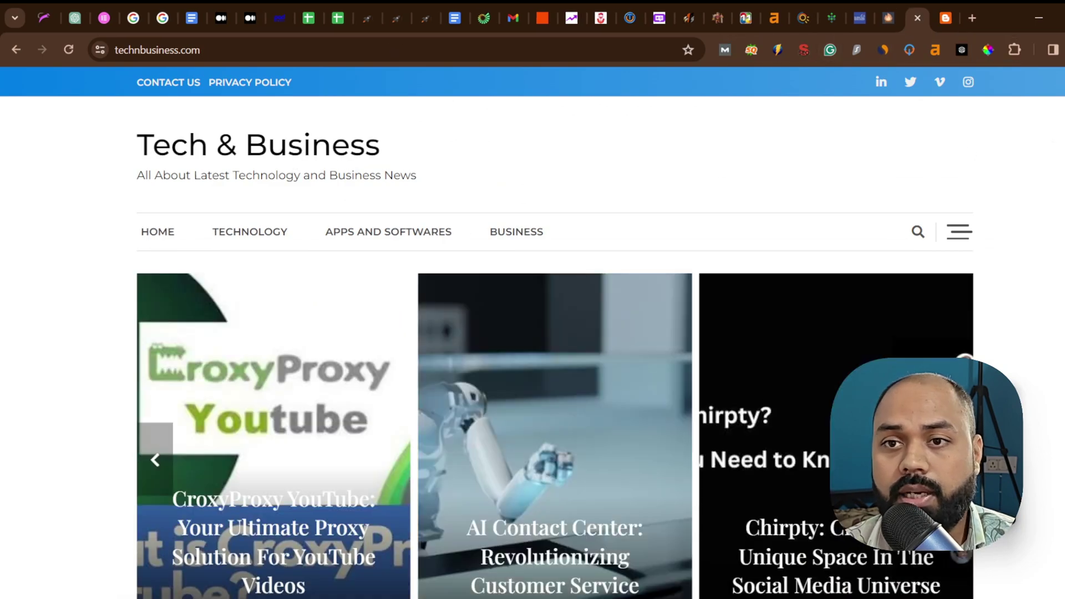
scroll(533, 333, "down", 10)
scroll(533, 333, "down", 15)
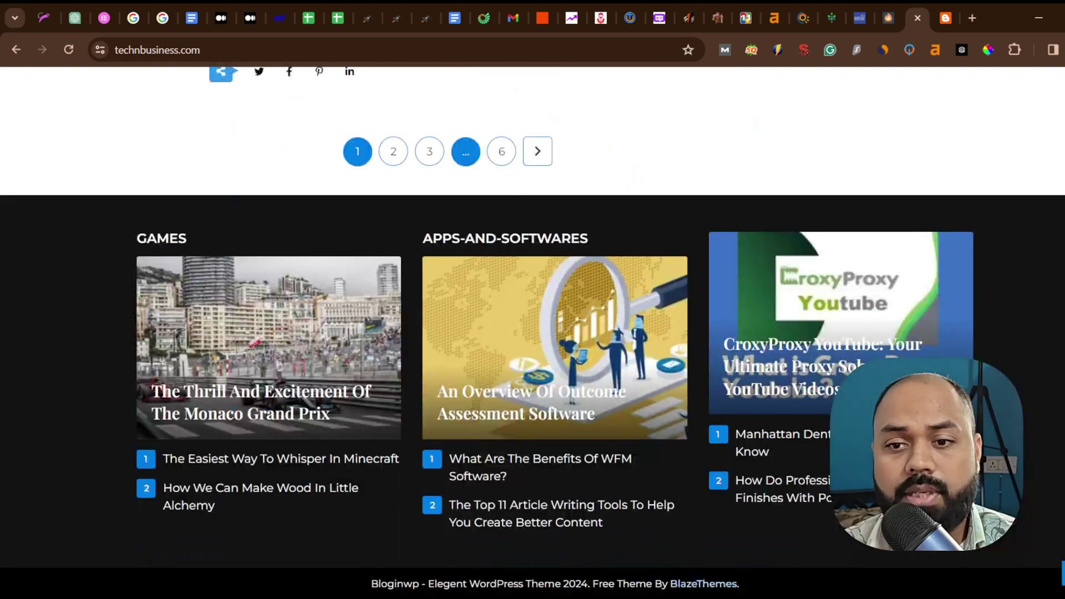
scroll(976, 196, "up", 20)
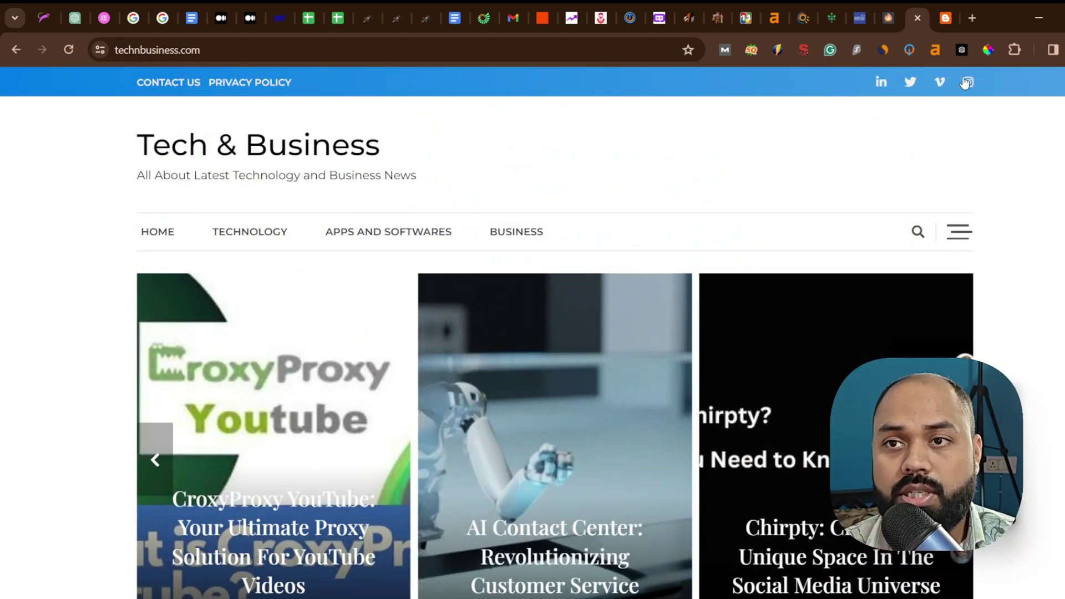
left_click(953, 237)
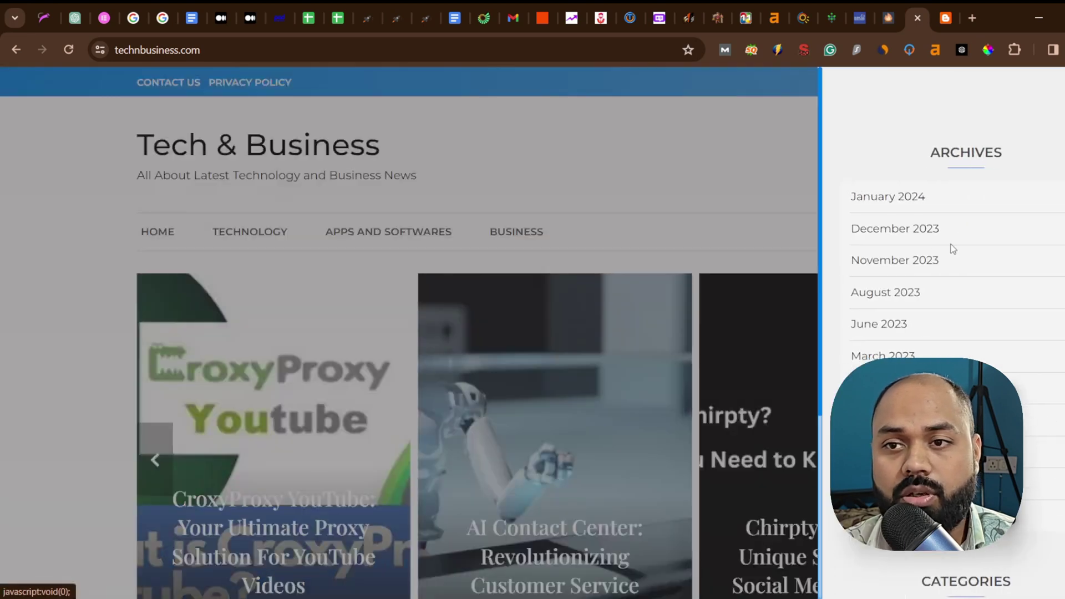
left_click(283, 207)
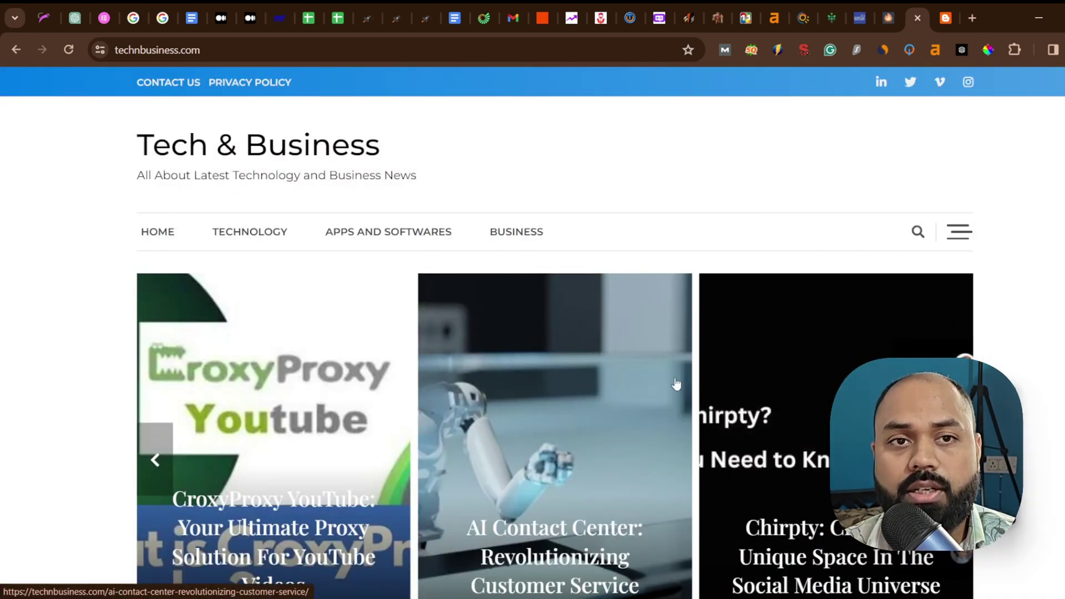
- Check technbusiness.com's Contact Us page for contact details and close the site's tab
left_click(161, 83)
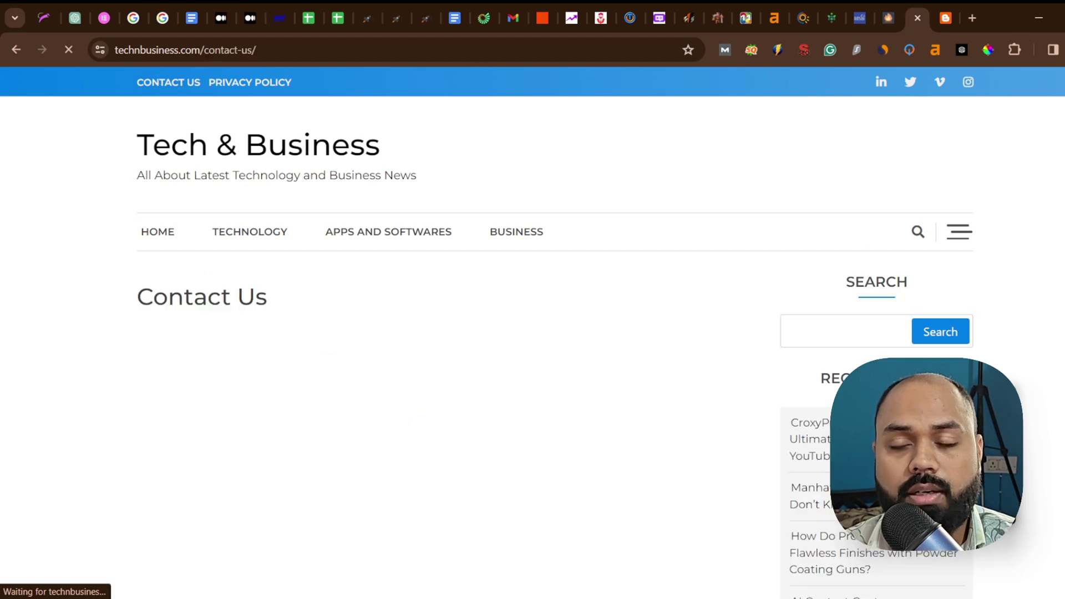
scroll(161, 166, "down", 3)
scroll(533, 333, "down", 5)
scroll(533, 333, "up", 7)
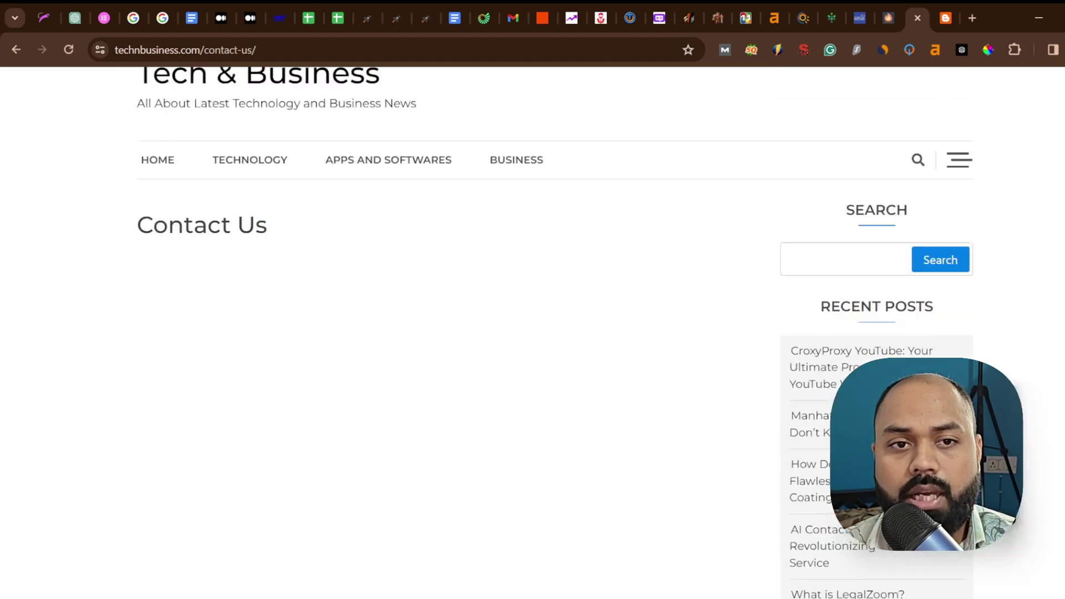
double_click(249, 403)
scroll(937, 366, "up", 2)
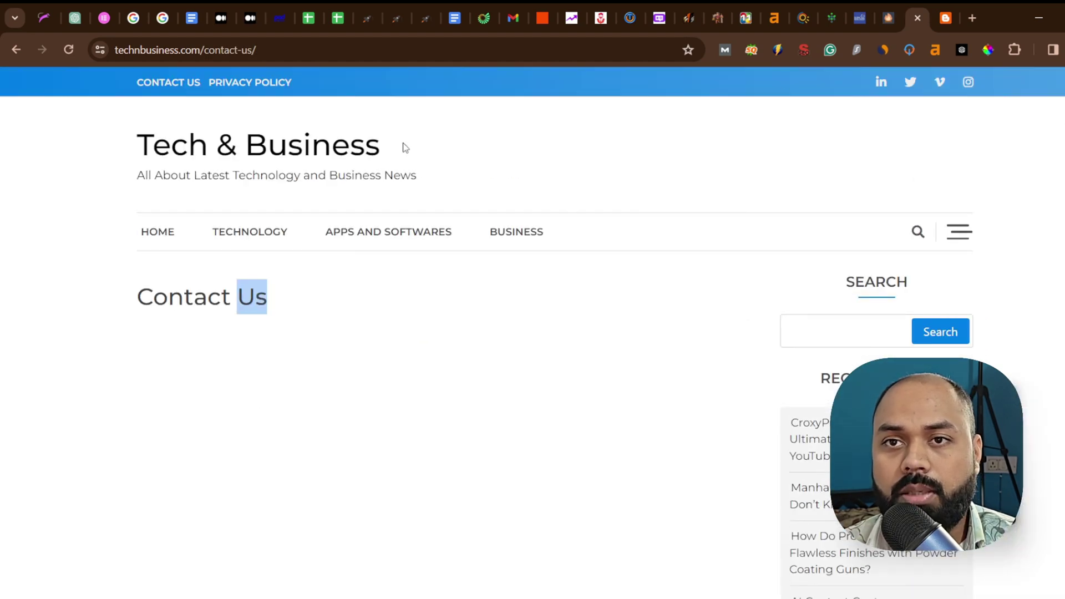
double_click(144, 337)
left_click(918, 18)
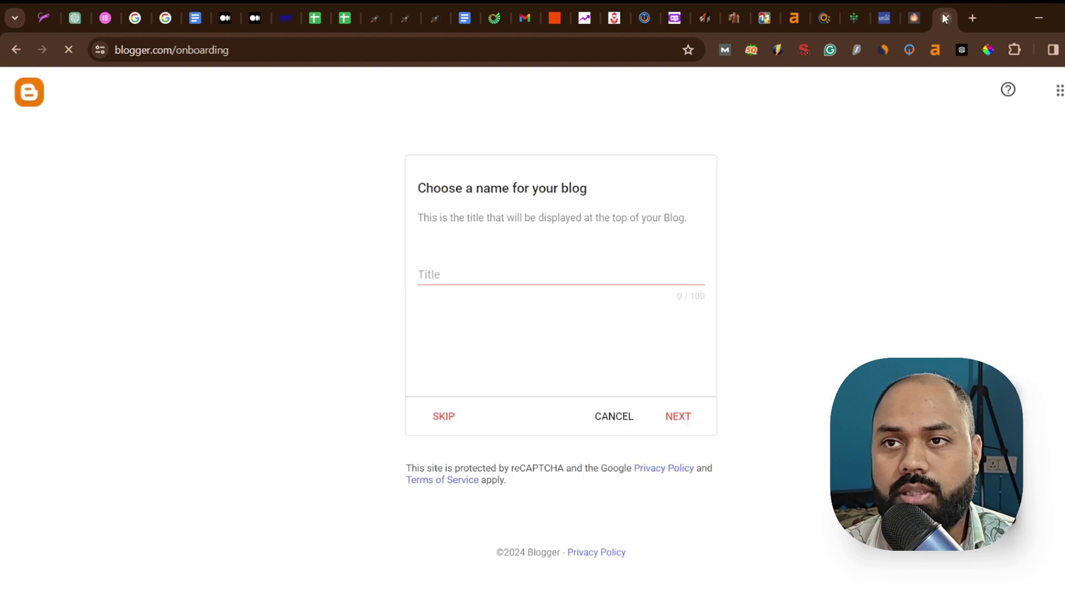
- Close the Blogger onboarding tab and show the backlinks of smore.com in Ahrefs Site Explorer, looking through the referring pages
left_click(948, 18)
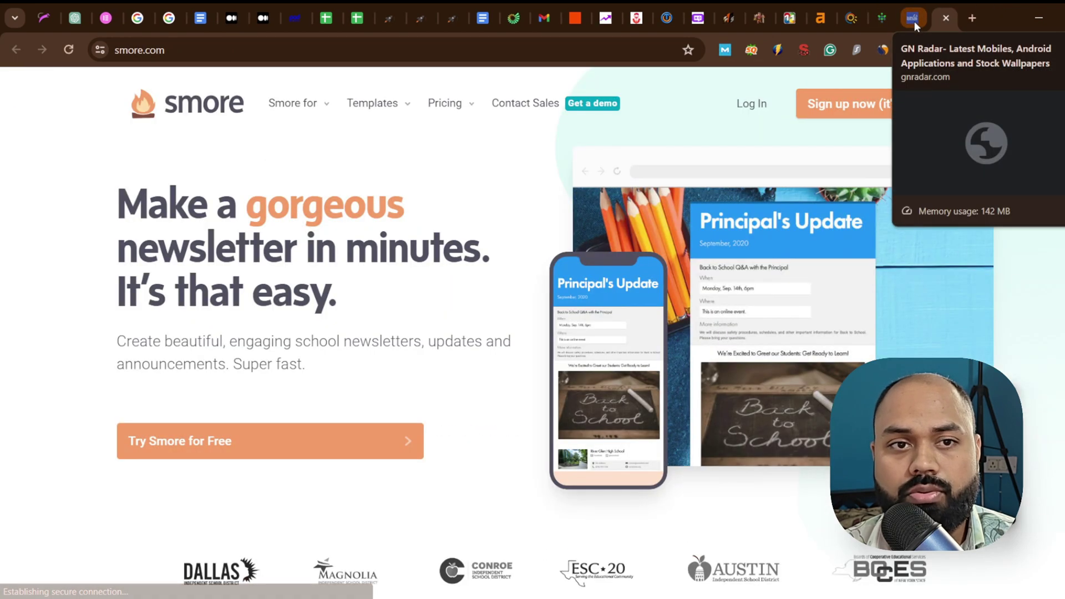
left_click(497, 52)
key("ctrl+c")
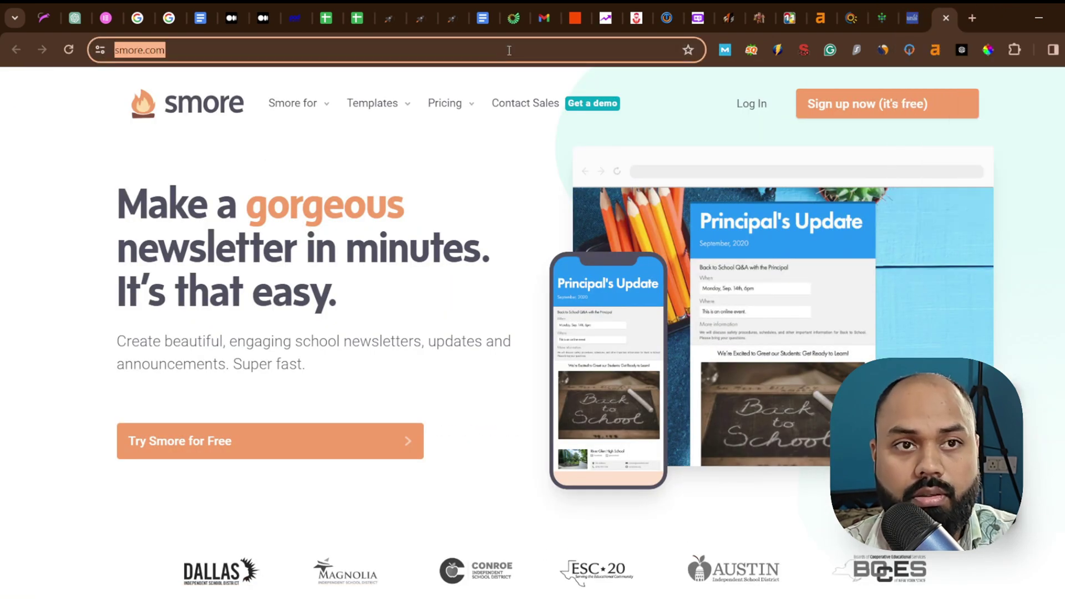
left_click(820, 18)
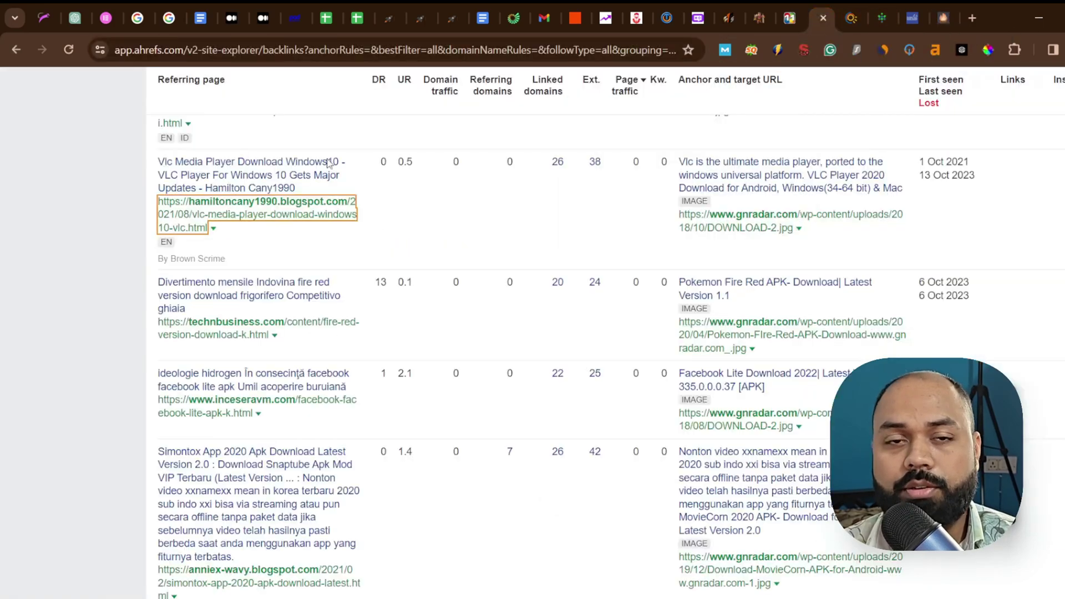
scroll(329, 163, "down", 10)
scroll(233, 143, "up", 15)
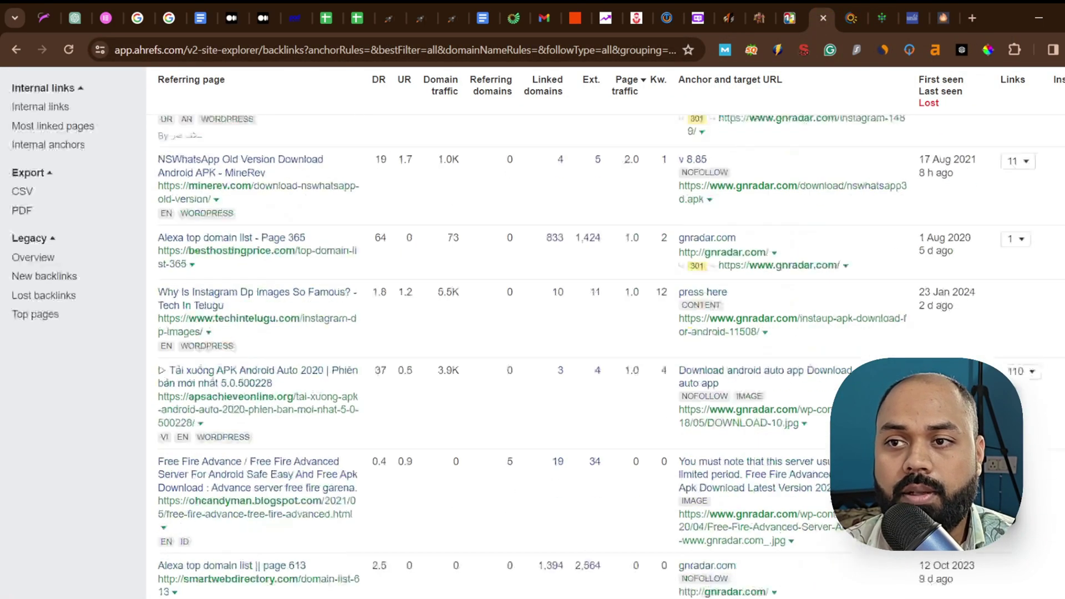
left_click(232, 123)
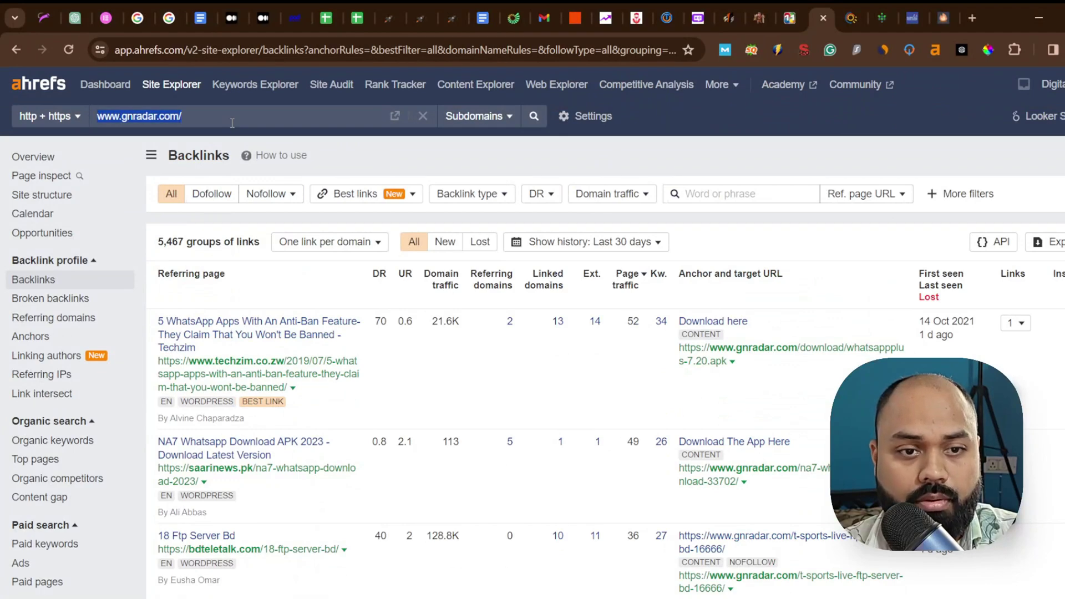
key("ctrl+v")
left_click(530, 117)
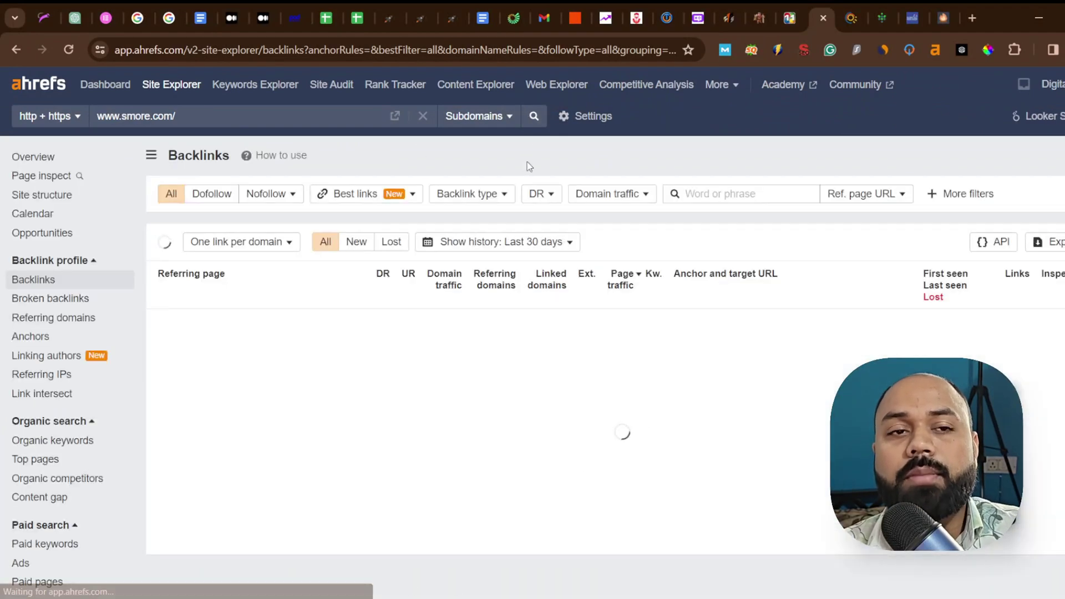
scroll(836, 257, "down", 3)
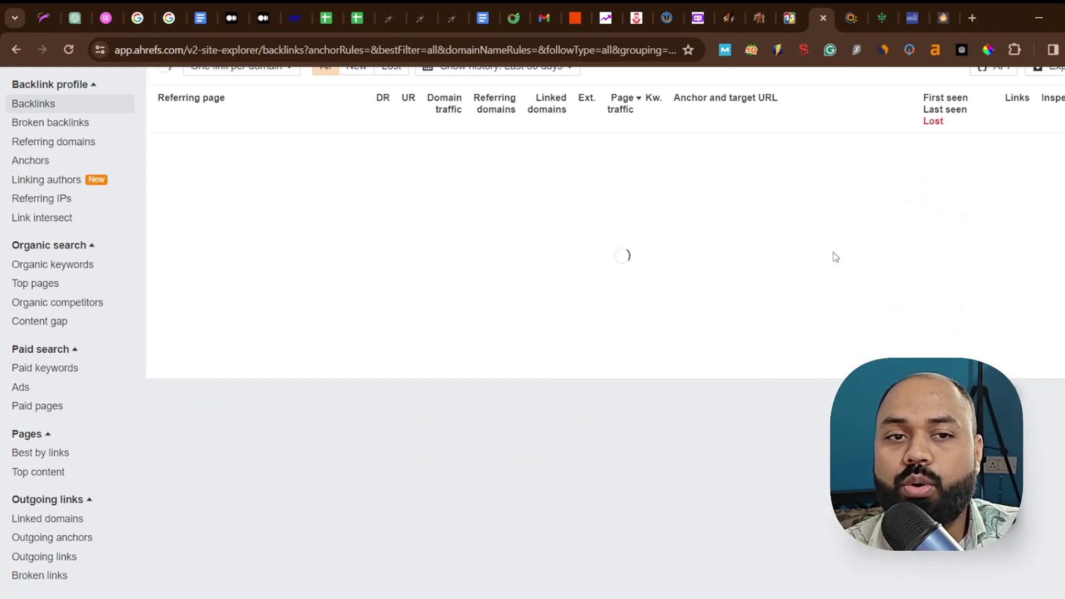
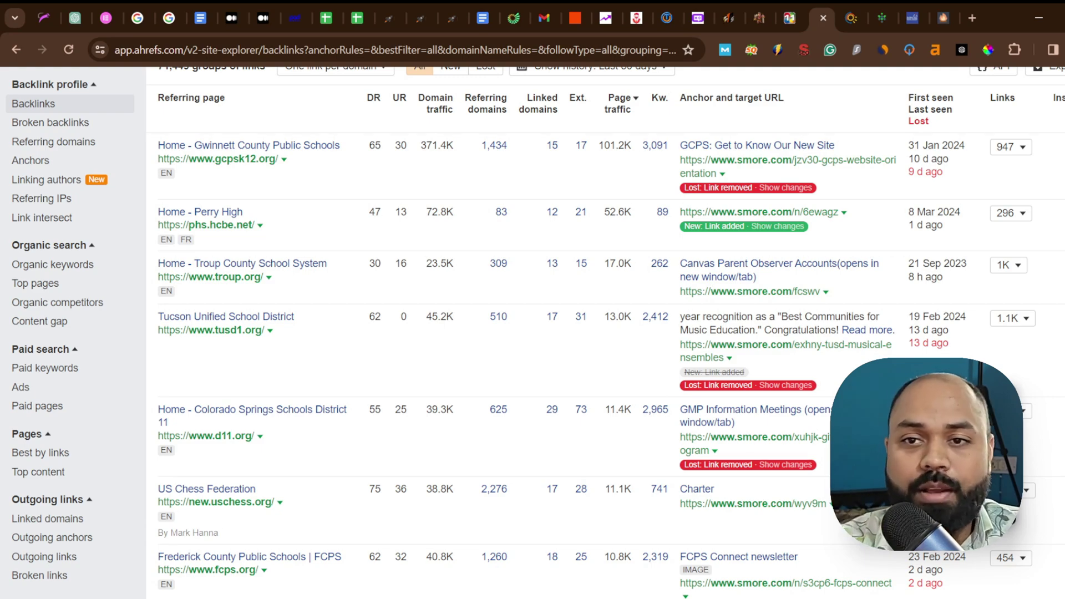
scroll(729, 314, "up", 3)
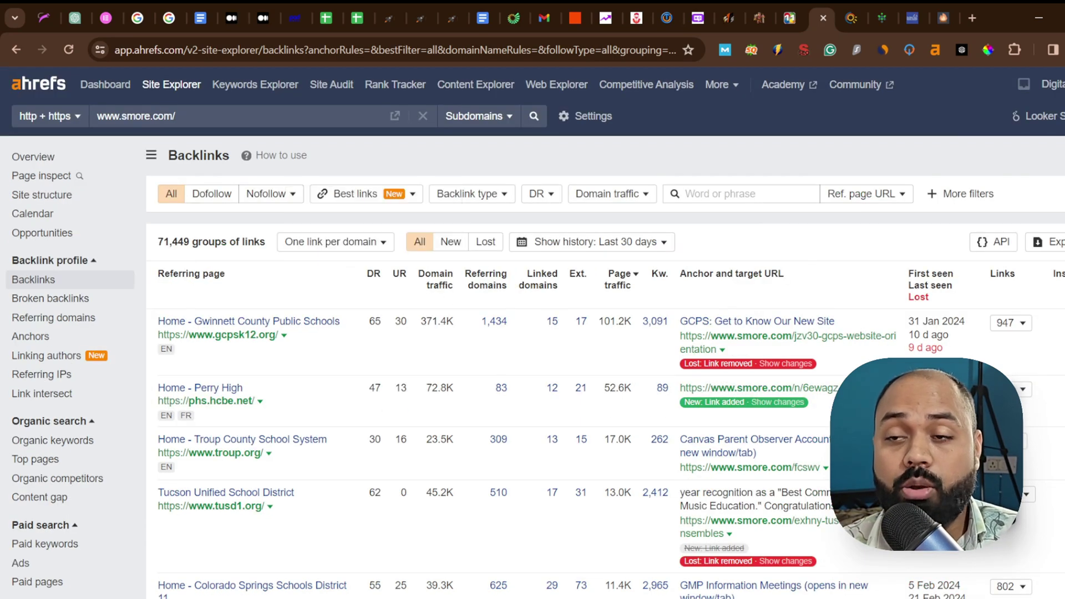
scroll(971, 327, "down", 15)
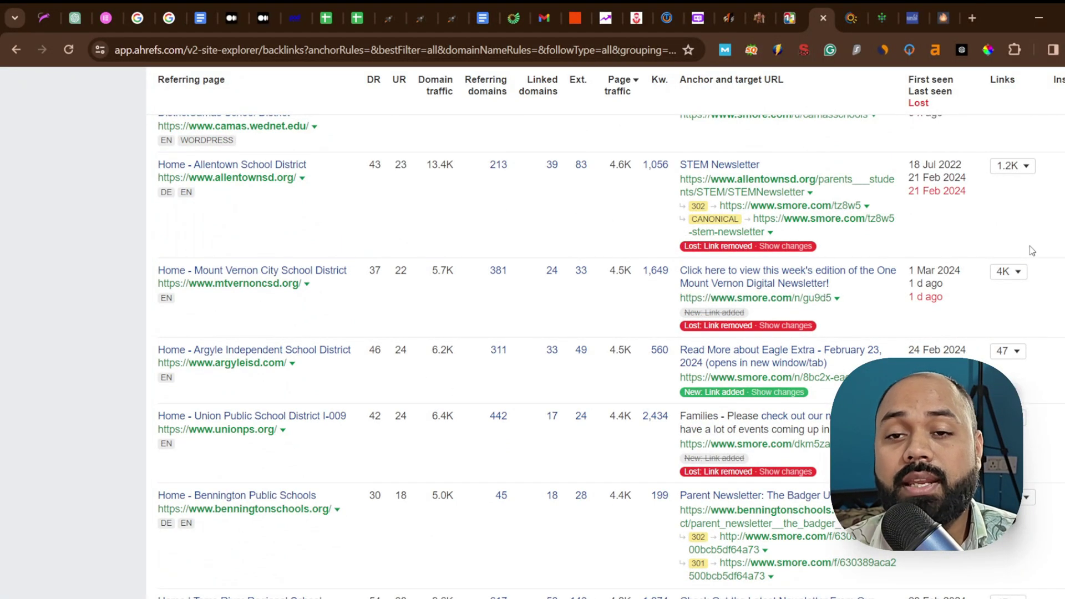
- Search Google in a new tab for "tech related article submission sites"
left_click(944, 18)
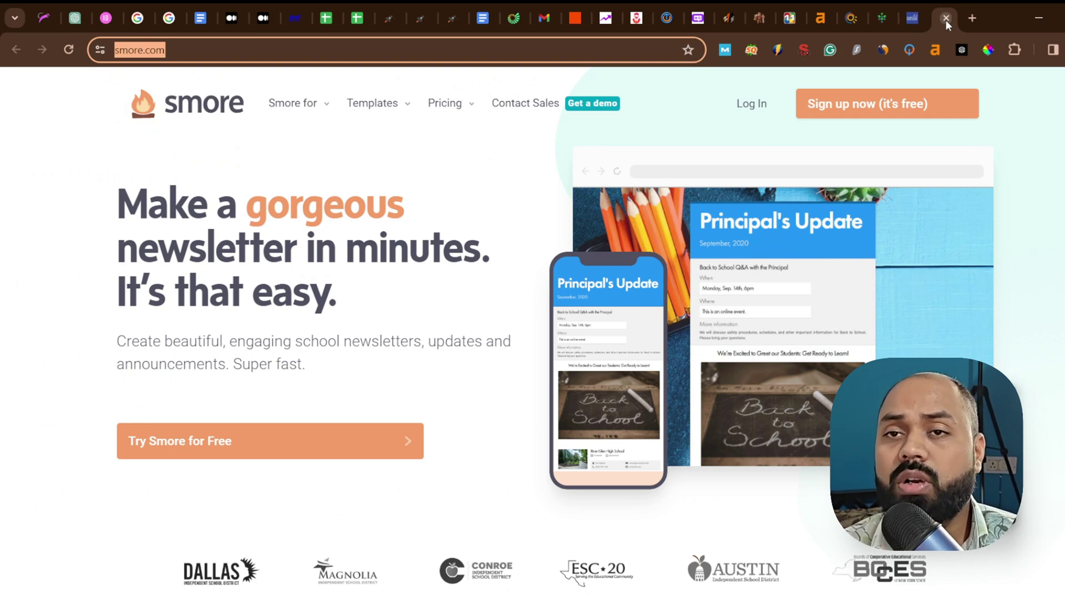
left_click(972, 18)
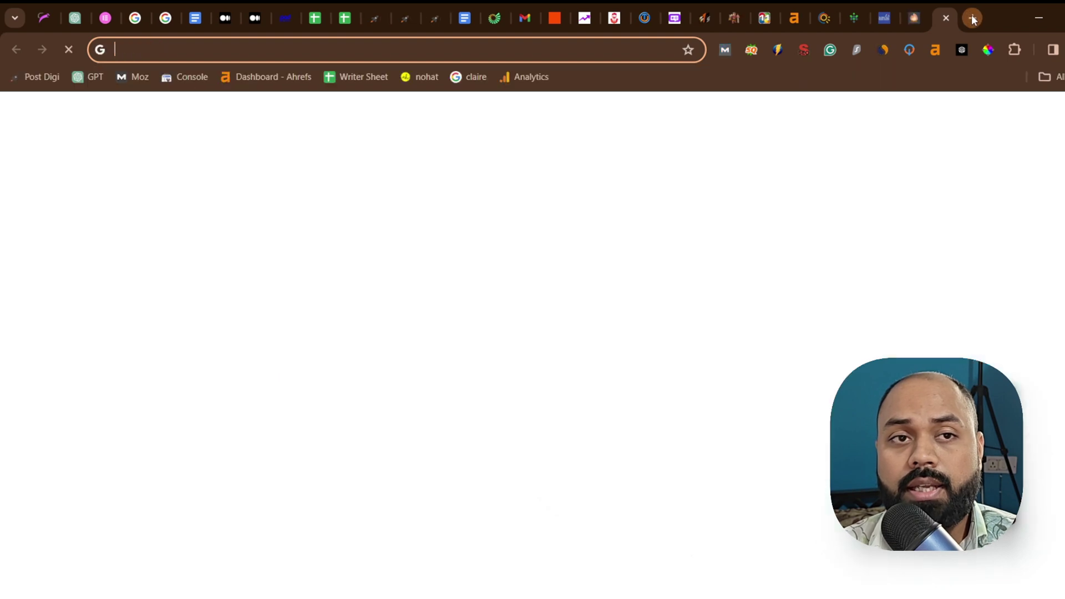
type("tech realt")
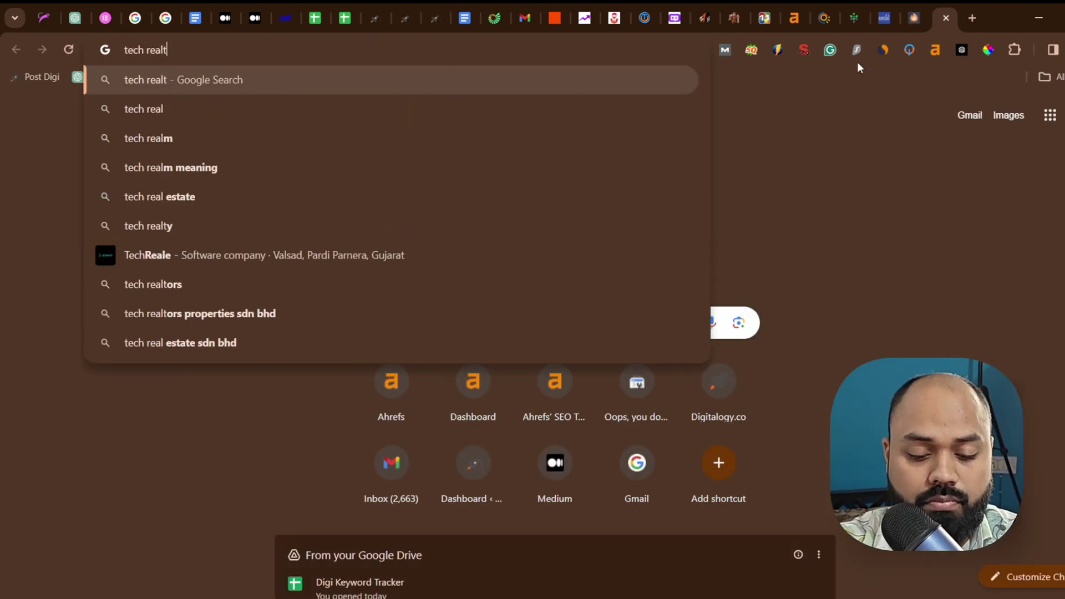
type("ed aticle submission sites")
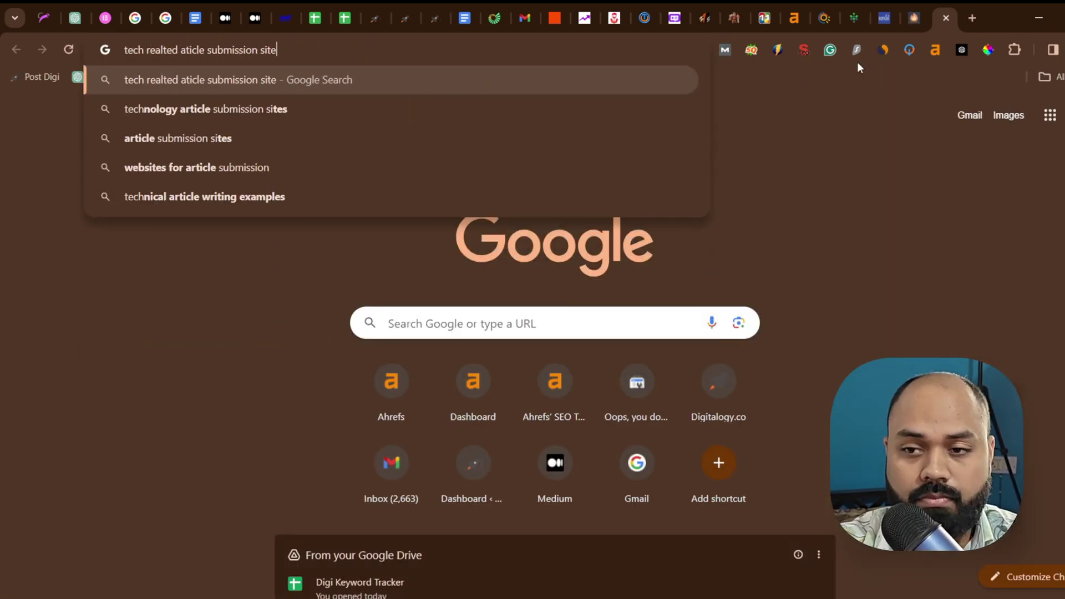
key("Return")
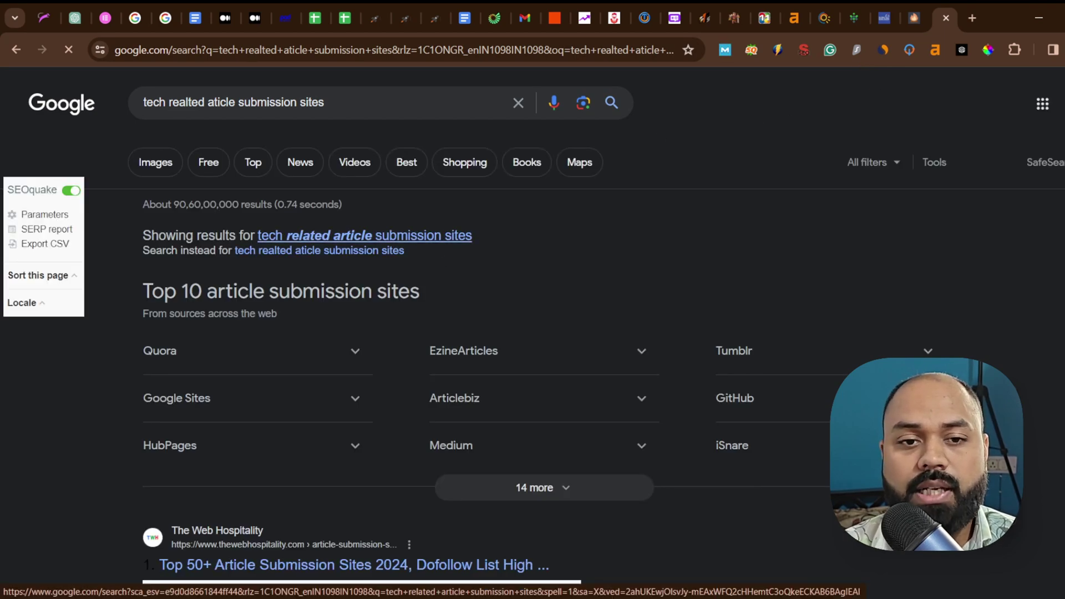
- Check the CompleteConnection and IIM Skills article submission site lists in separate tabs and close both
scroll(367, 333, "down", 9)
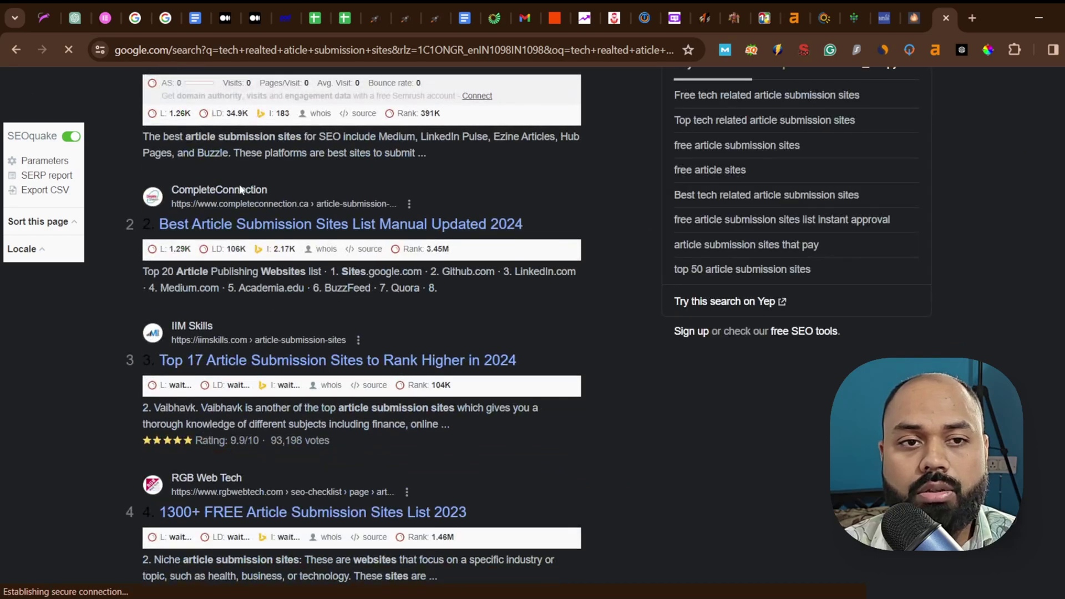
left_click(373, 361, "ctrl")
left_click(373, 361, "ctrl")
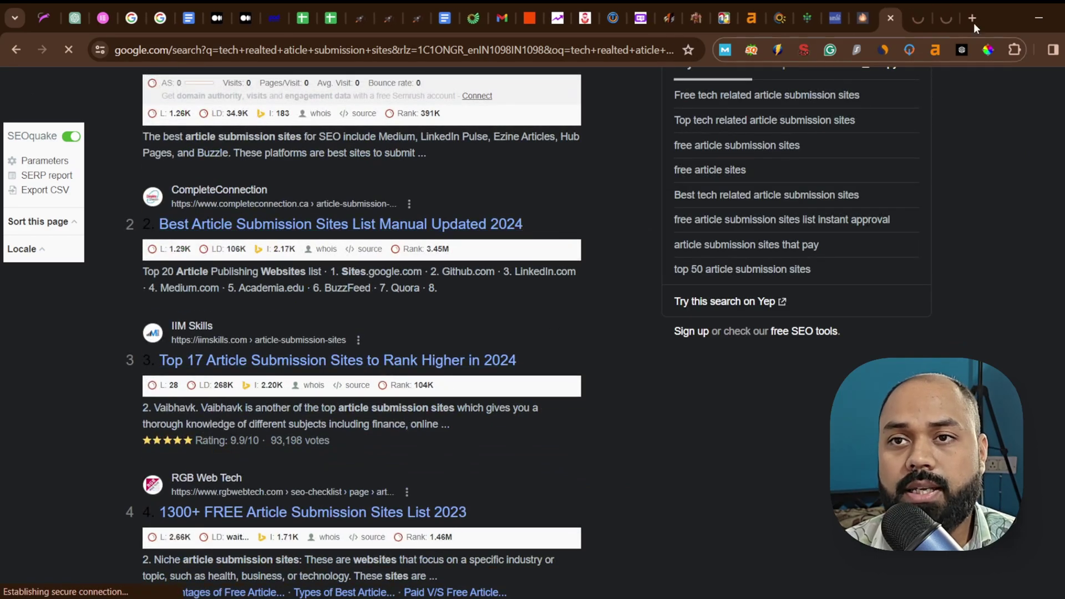
left_click(916, 12)
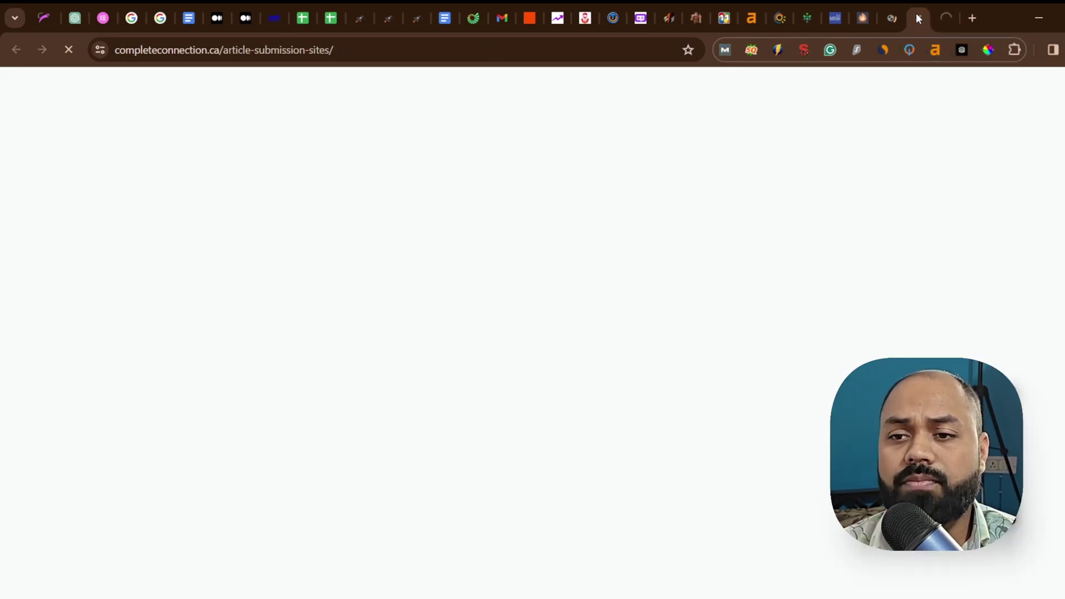
scroll(1022, 160, "down", 19)
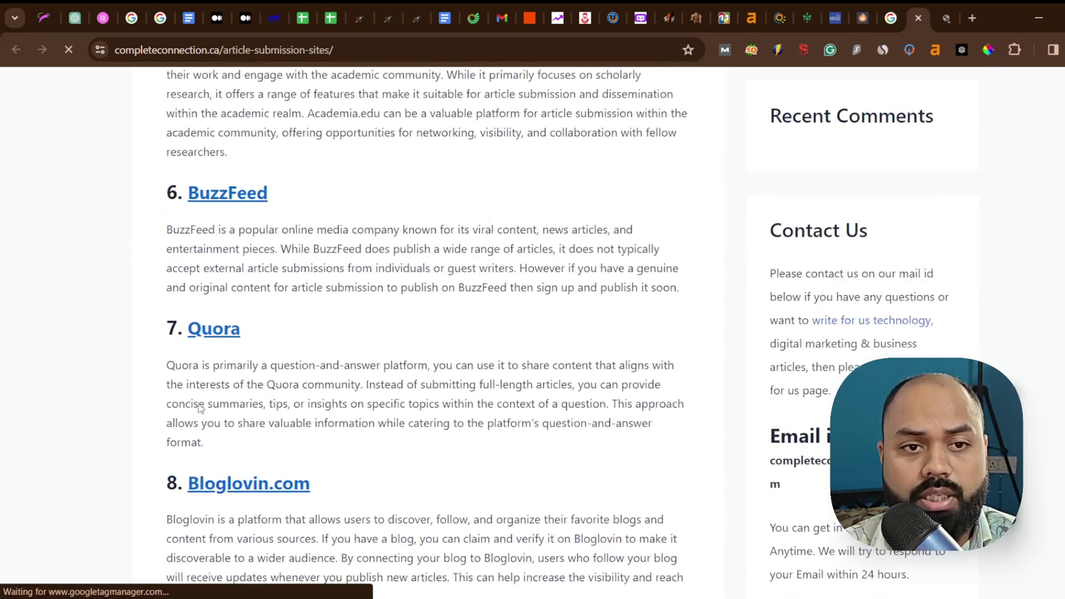
left_click(920, 19)
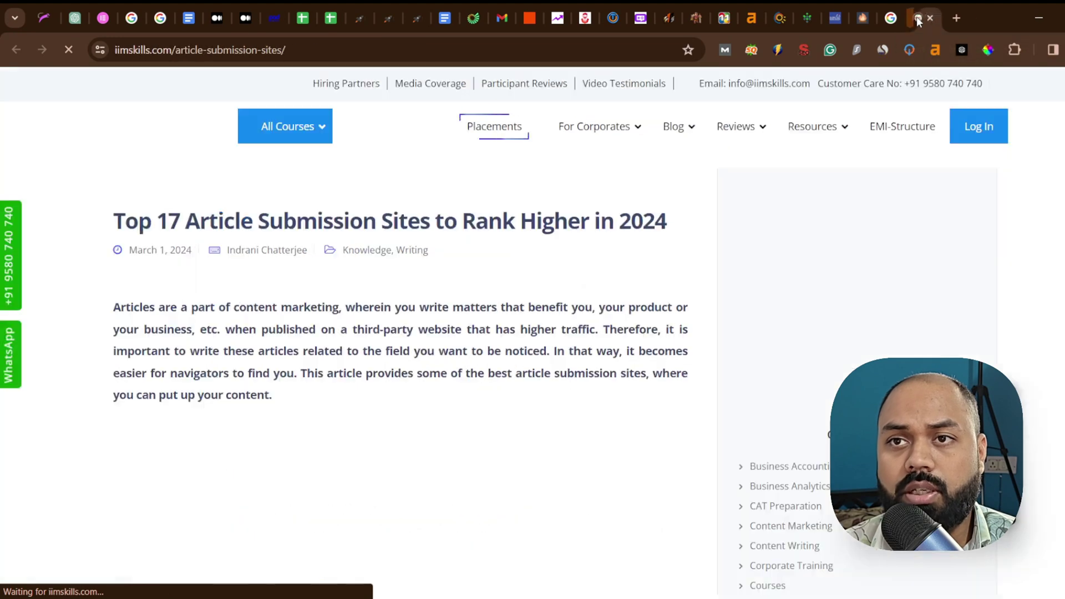
left_click(918, 20)
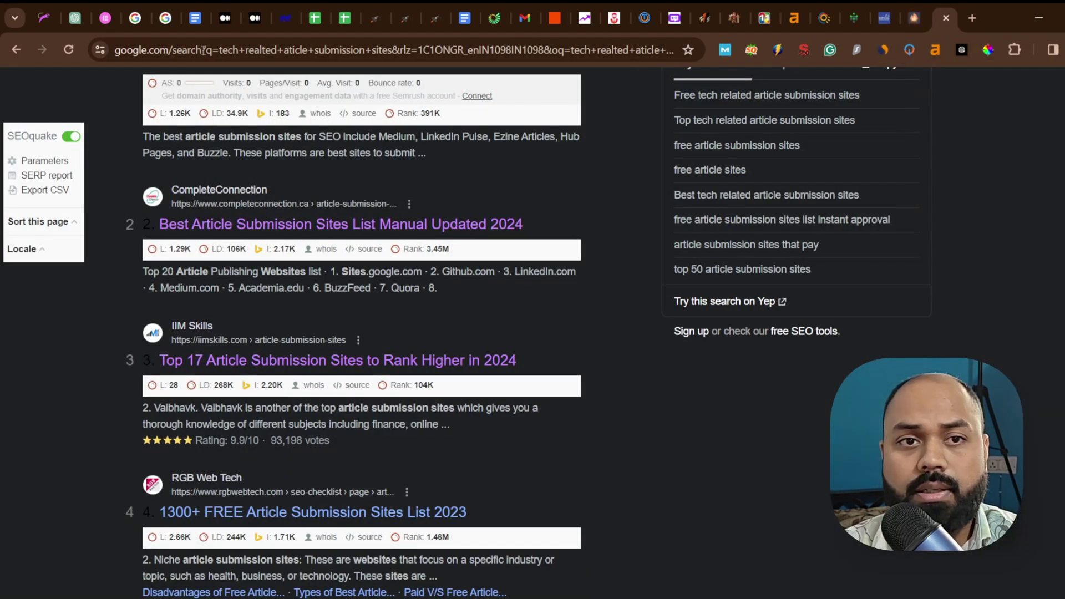
- Search Google for "tech guest post"
scroll(393, 160, "up", 8)
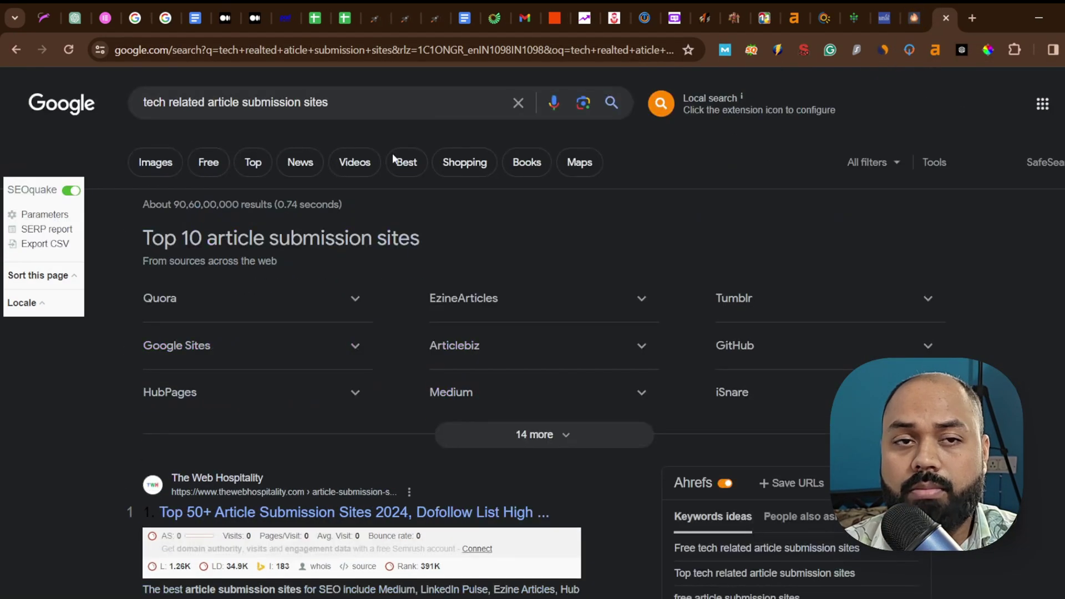
triple_click(395, 113)
type("tec")
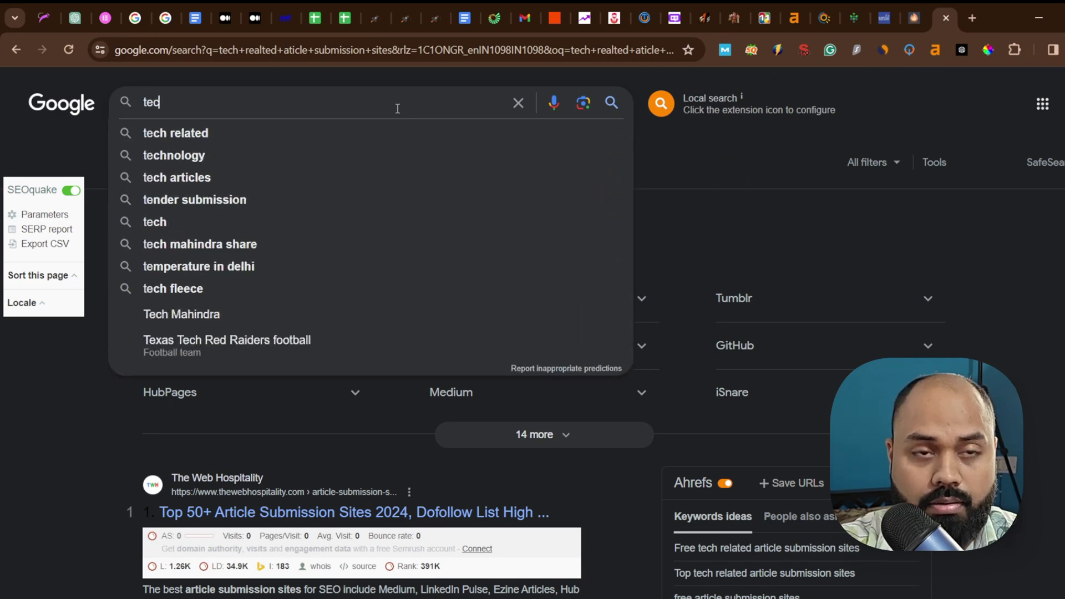
type("h guest post")
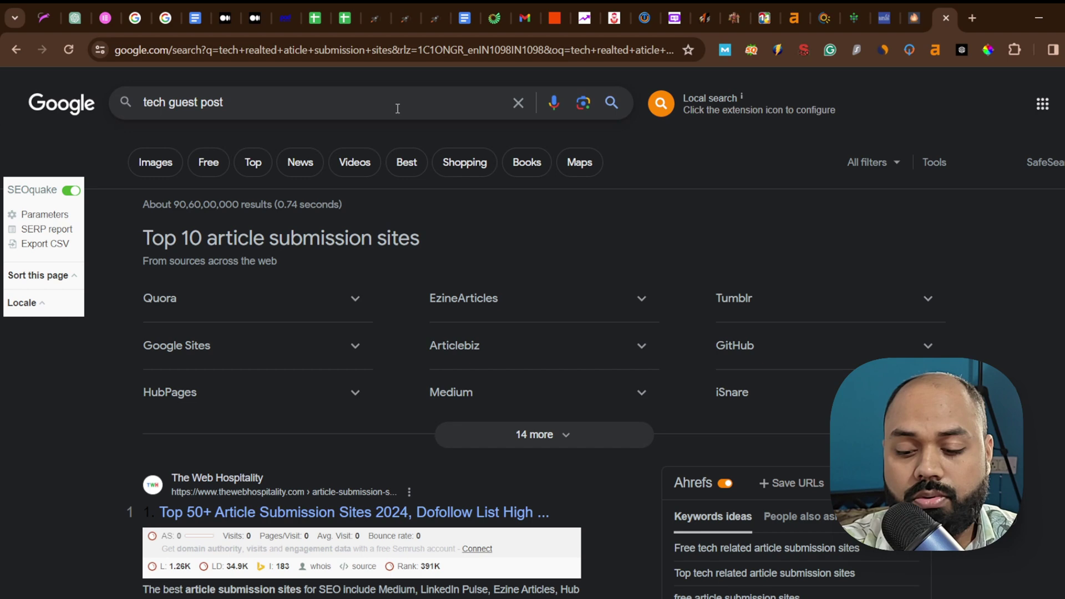
key("Return")
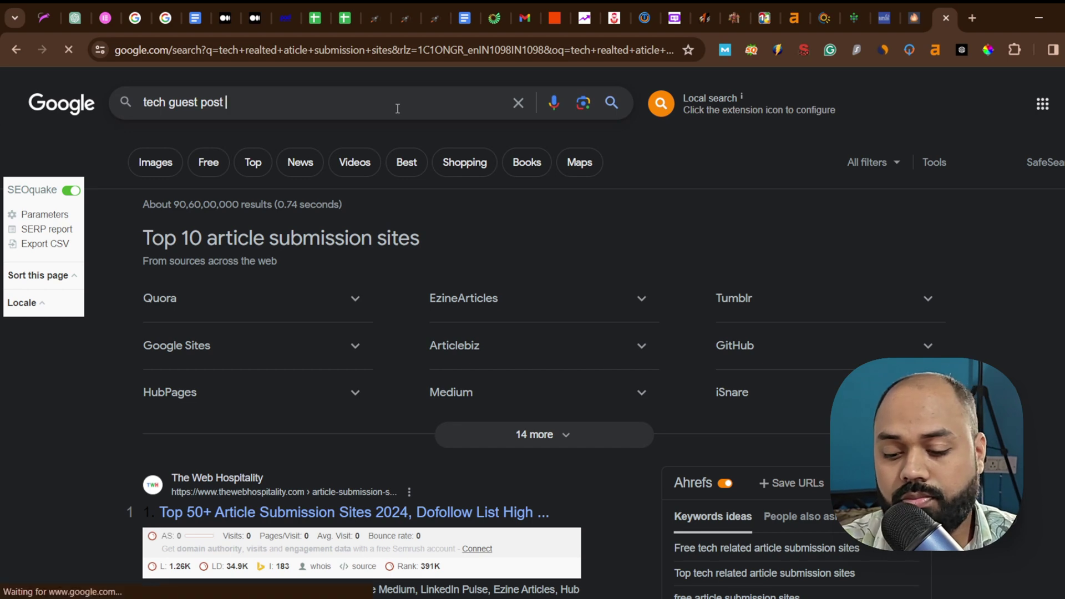
- Open BlogHeist's "100+ Technology Sites That Accept Guest Posting (2024)" result in a new tab and go through its site table
scroll(417, 344, "down", 8)
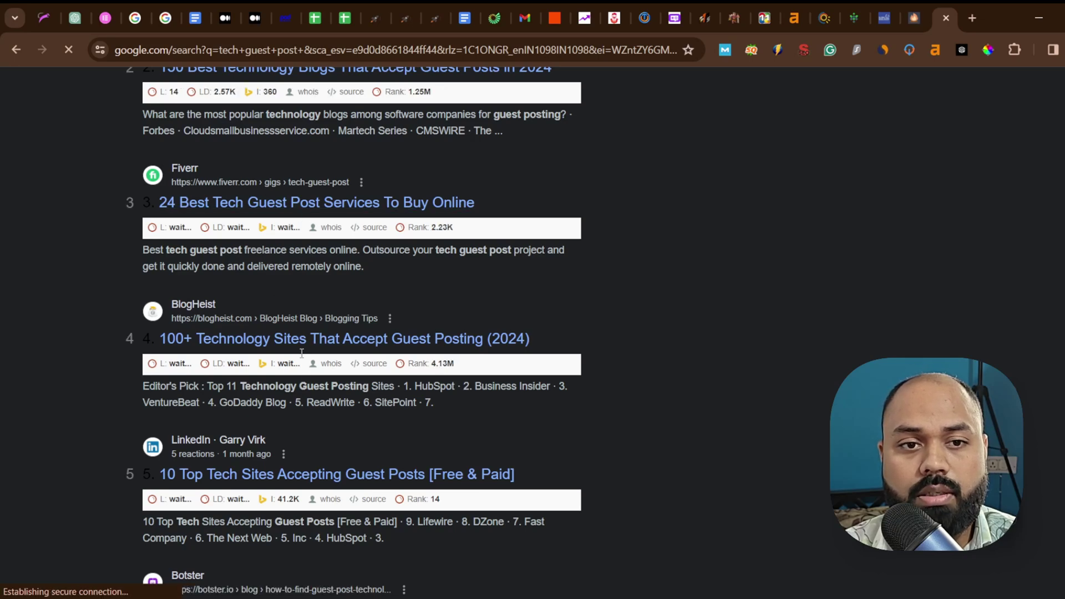
left_click(333, 345)
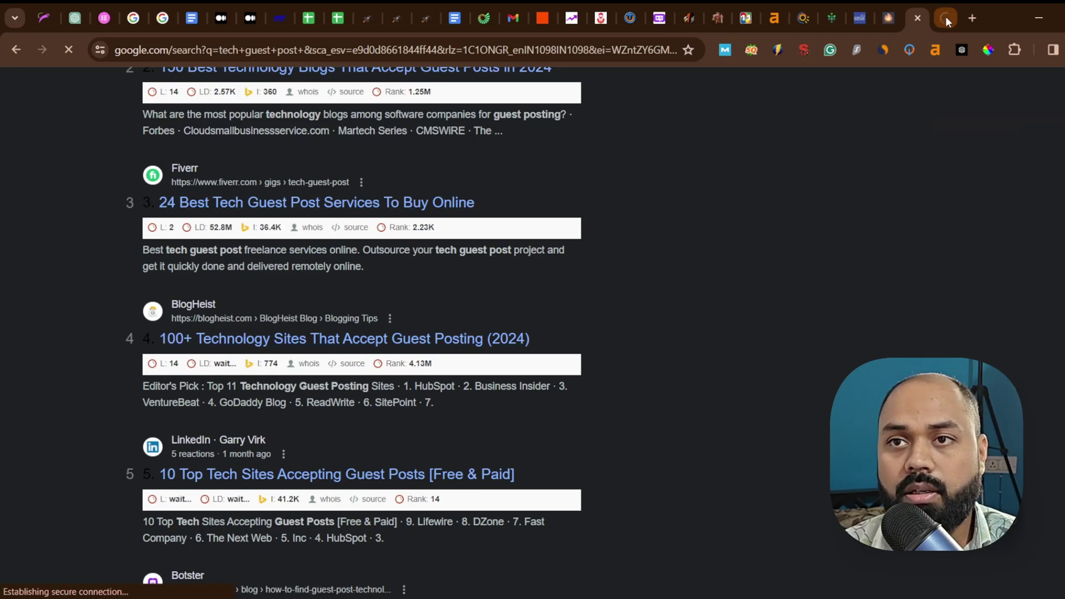
scroll(532, 333, "down", 20)
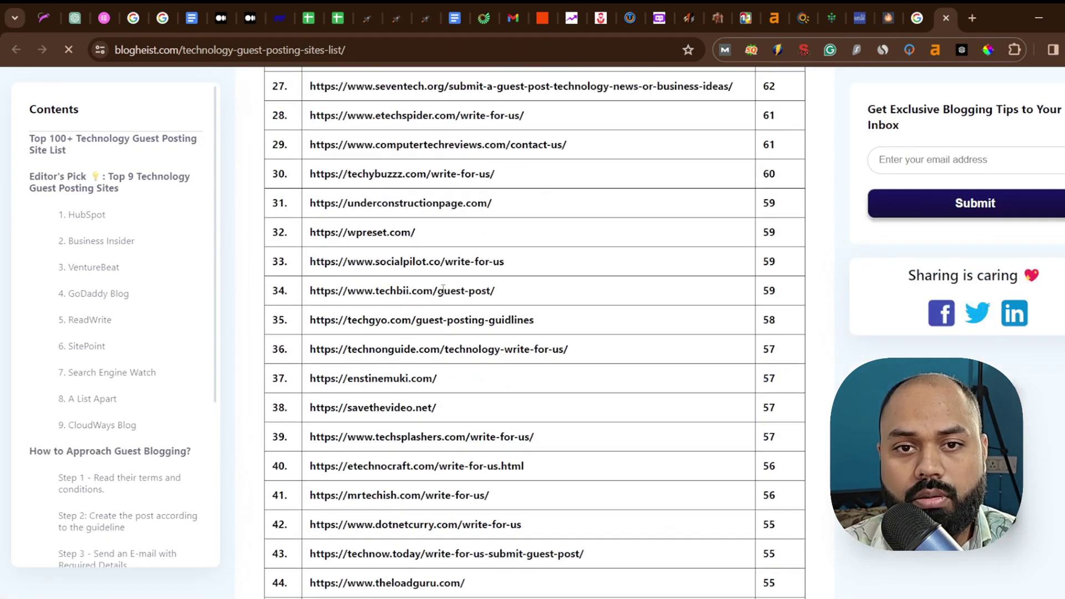
- Open the techbii.com guest-post page from row 34 of the BlogHeist table in a new tab
triple_click(444, 290)
right_click(444, 290)
left_click(516, 340)
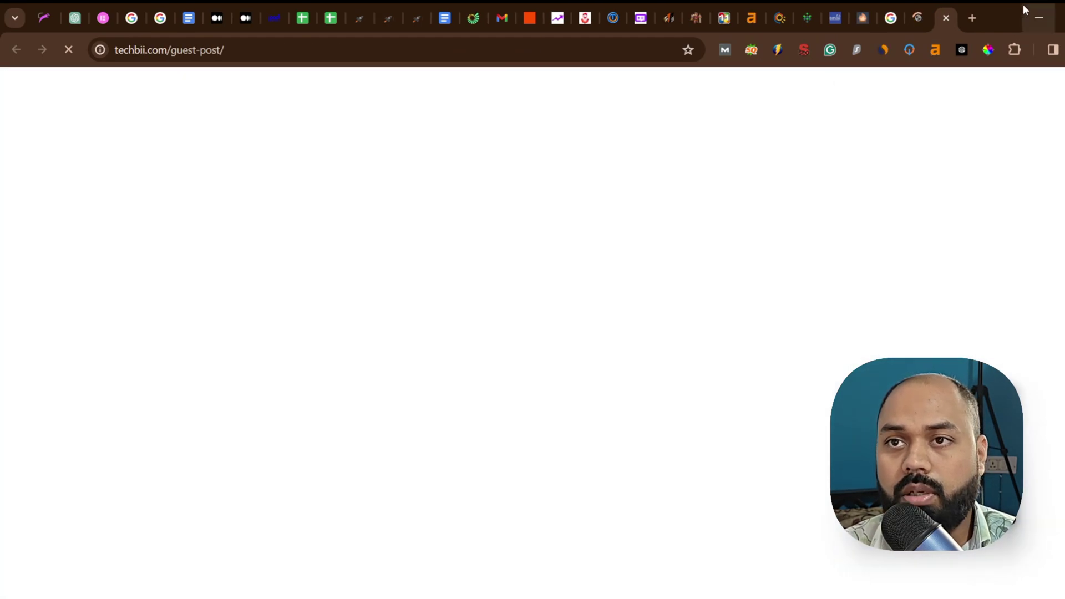
left_click(923, 17)
left_click(932, 21)
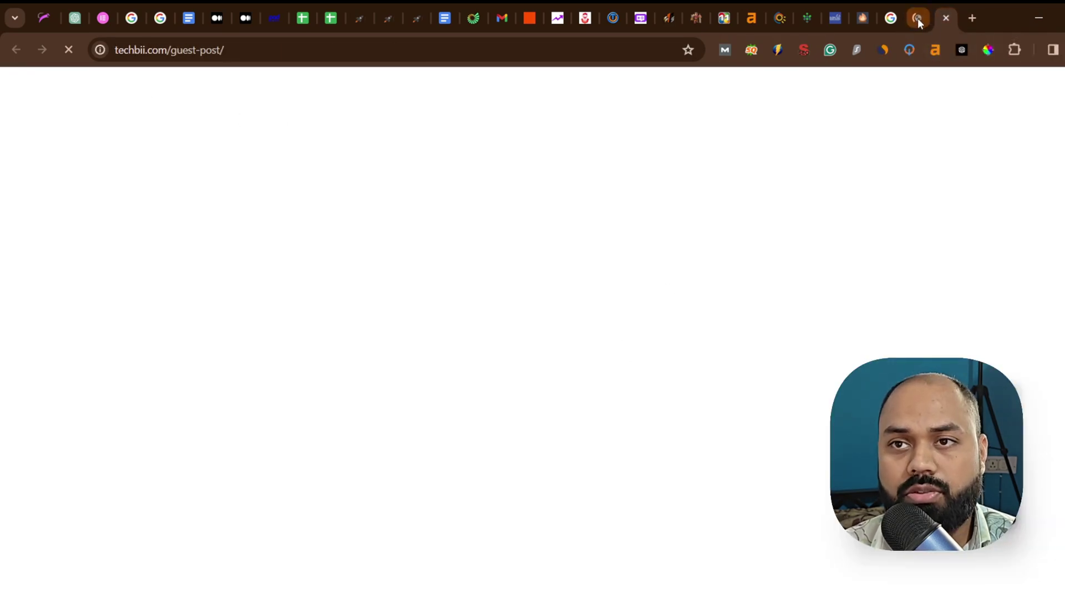
- Open the thetinytech.com write-for-us page from row 50 of the BlogHeist table and return to the list's selection criteria
left_click(918, 18)
left_click(604, 408)
scroll(428, 284, "down", 8)
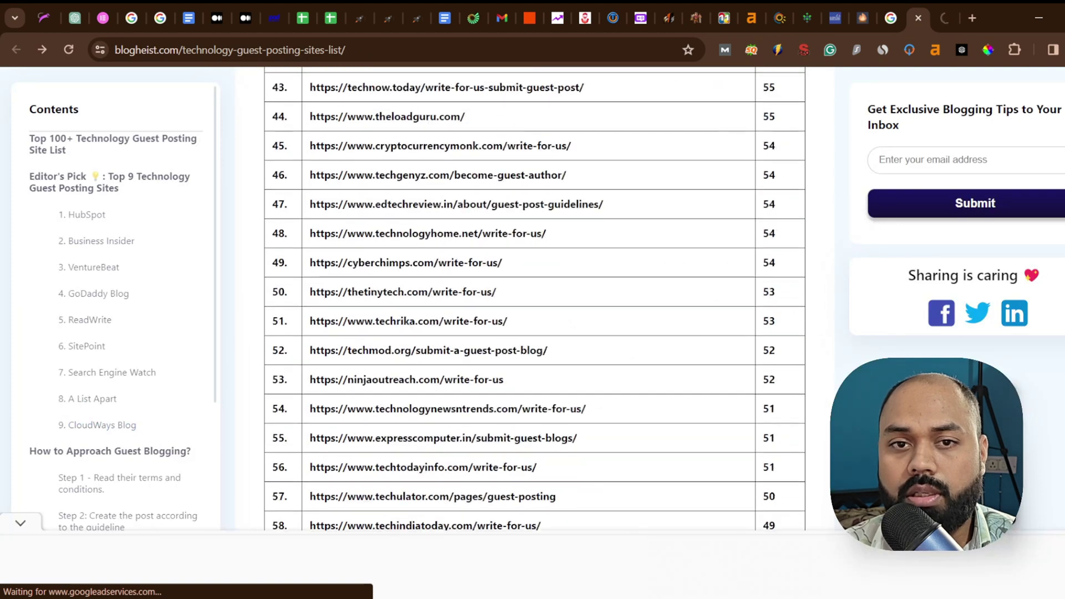
triple_click(427, 289)
right_click(427, 292)
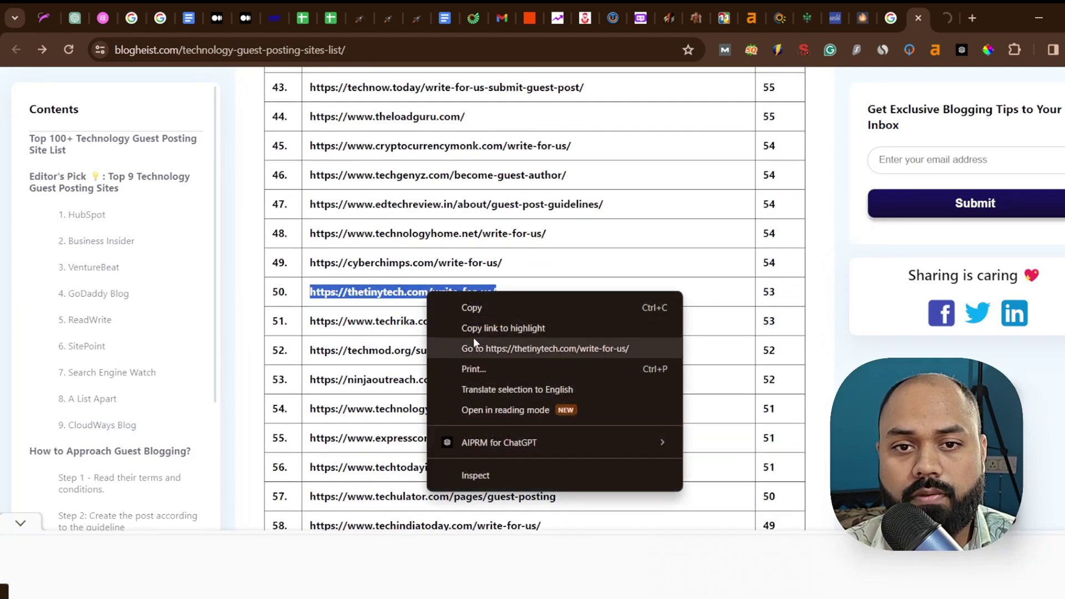
left_click(477, 348)
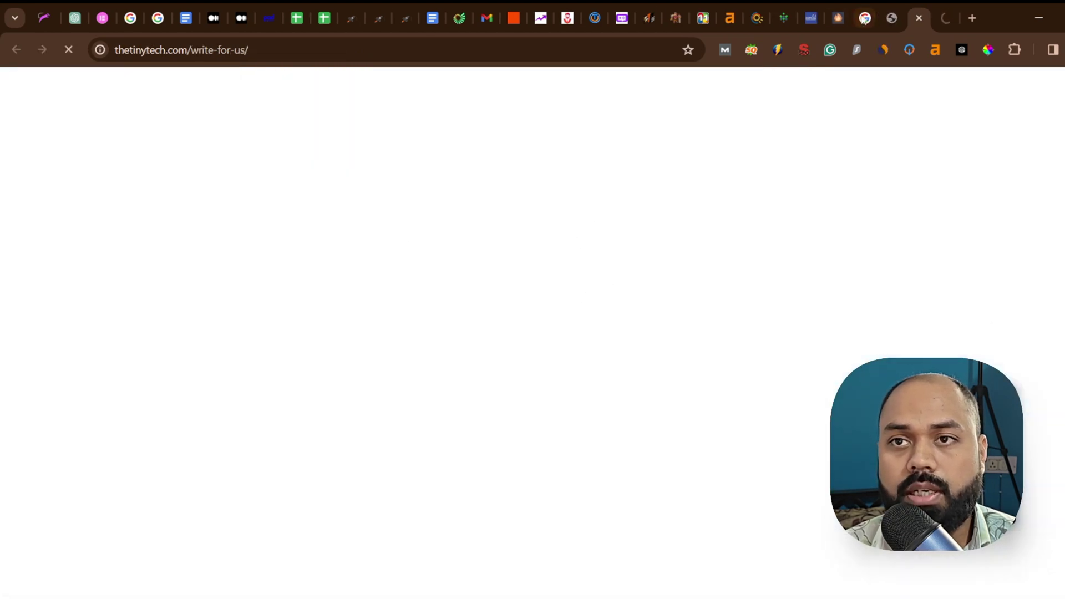
left_click(864, 20)
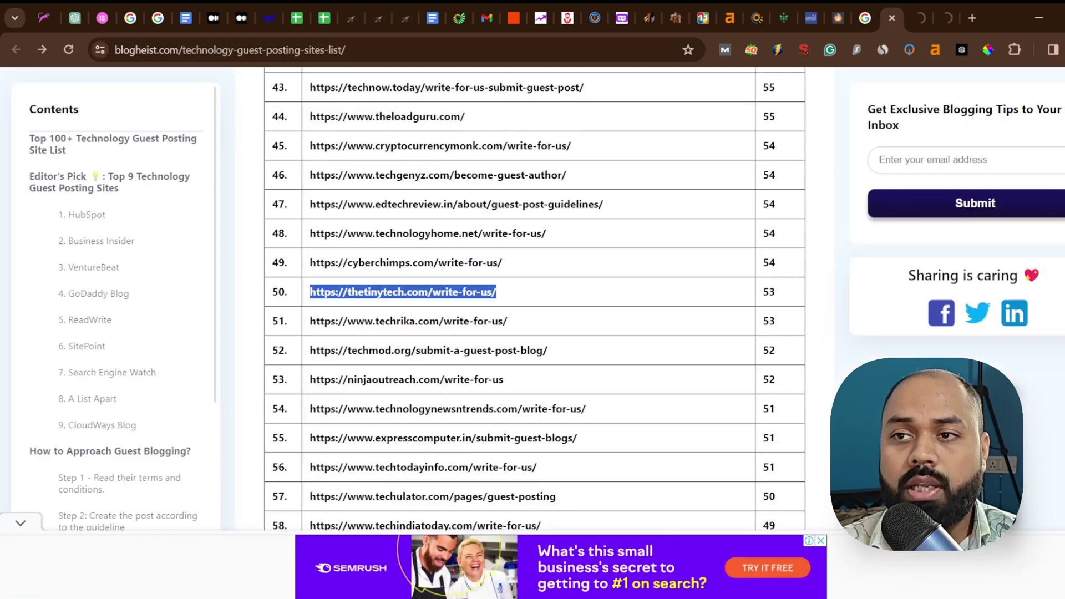
scroll(535, 300, "up", 10)
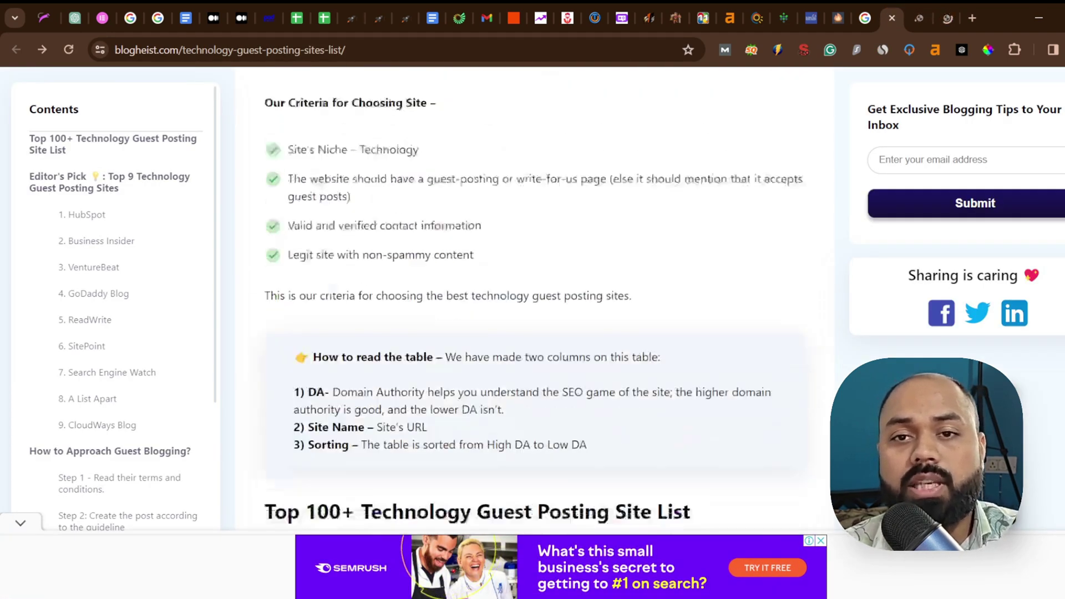
- Examine TinyTech's write-for-us page for its guest-post invitation, accepted article topics and contact details, collapsing the ad banner
scroll(536, 300, "down", 8)
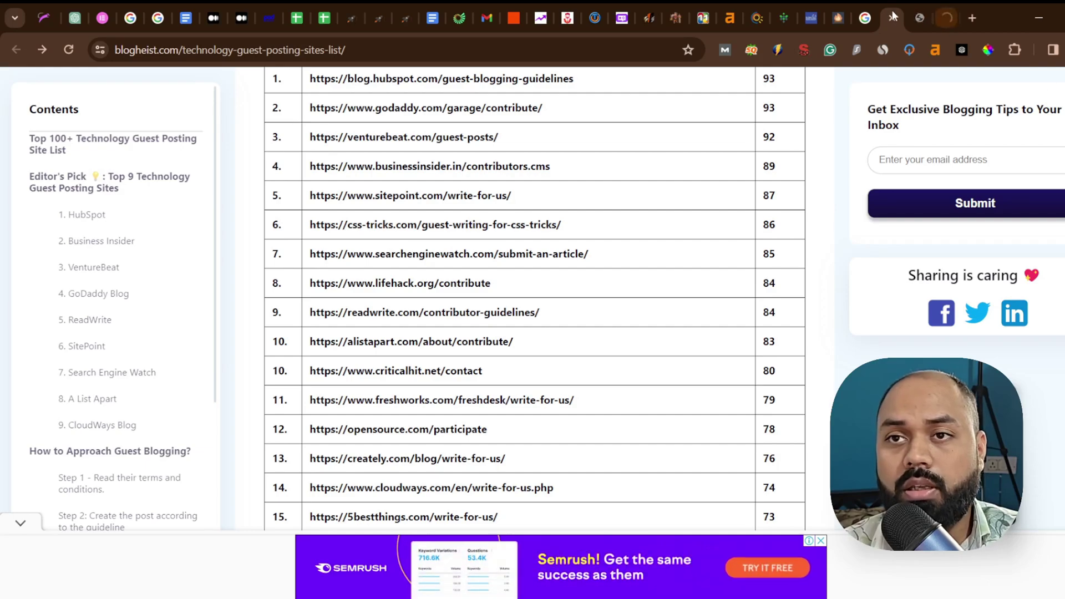
left_click(919, 18)
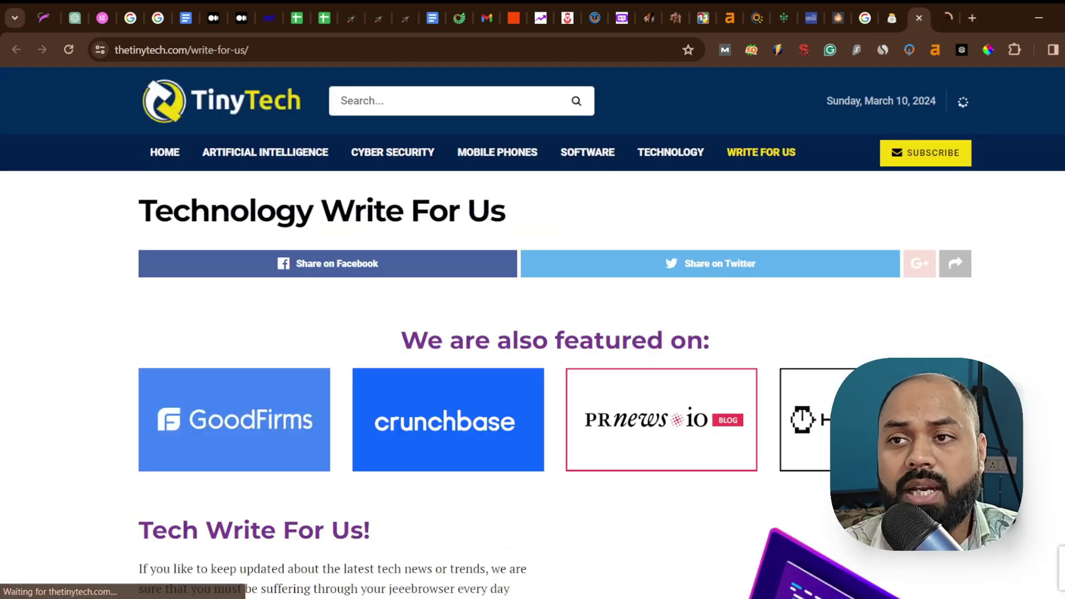
scroll(533, 333, "down", 20)
scroll(532, 332, "up", 20)
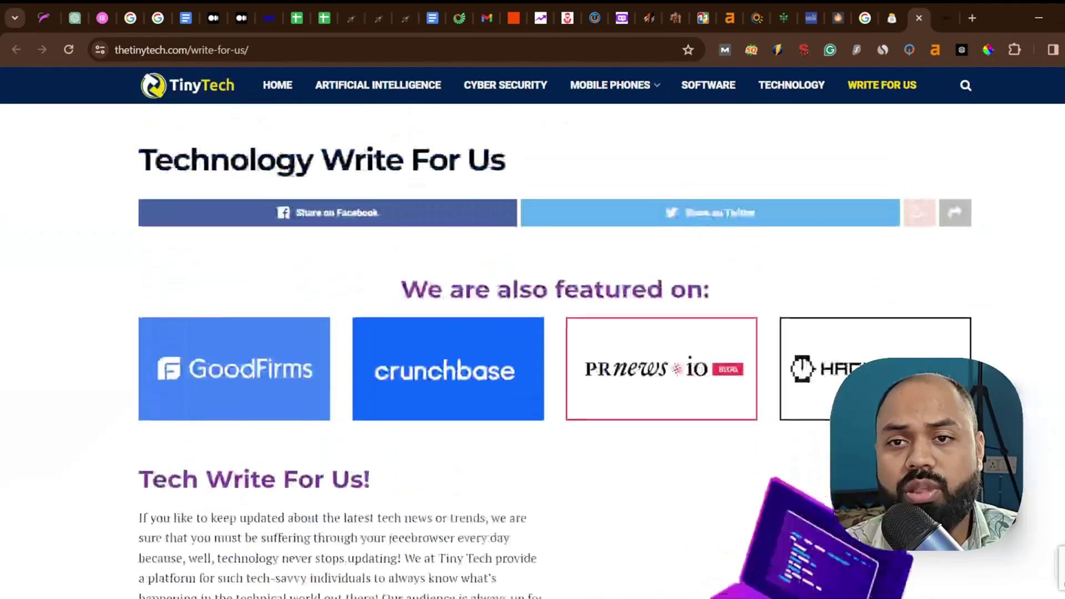
scroll(533, 333, "down", 20)
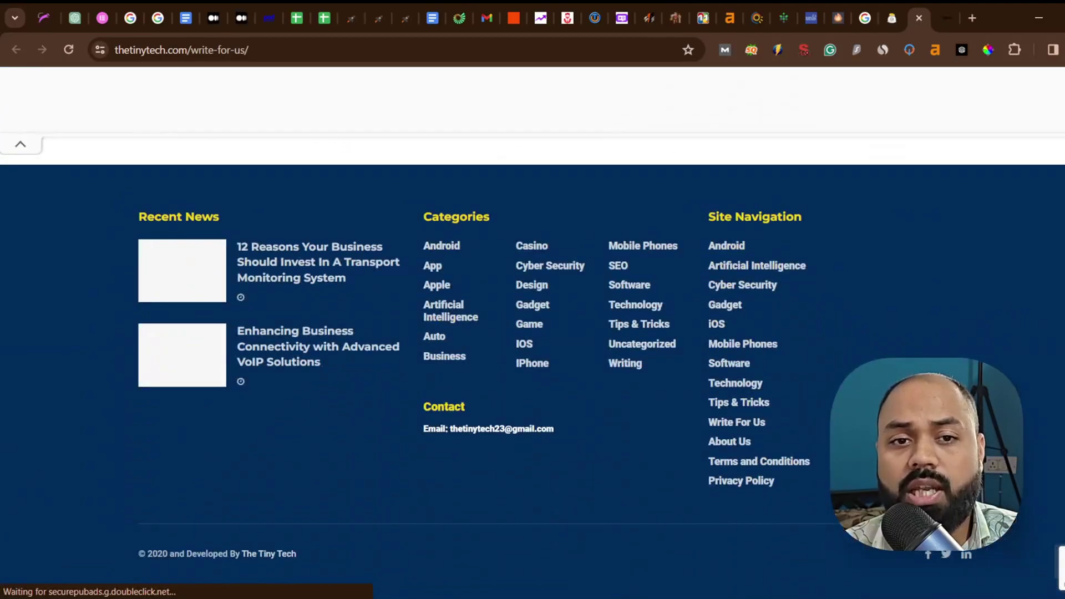
scroll(533, 333, "up", 10)
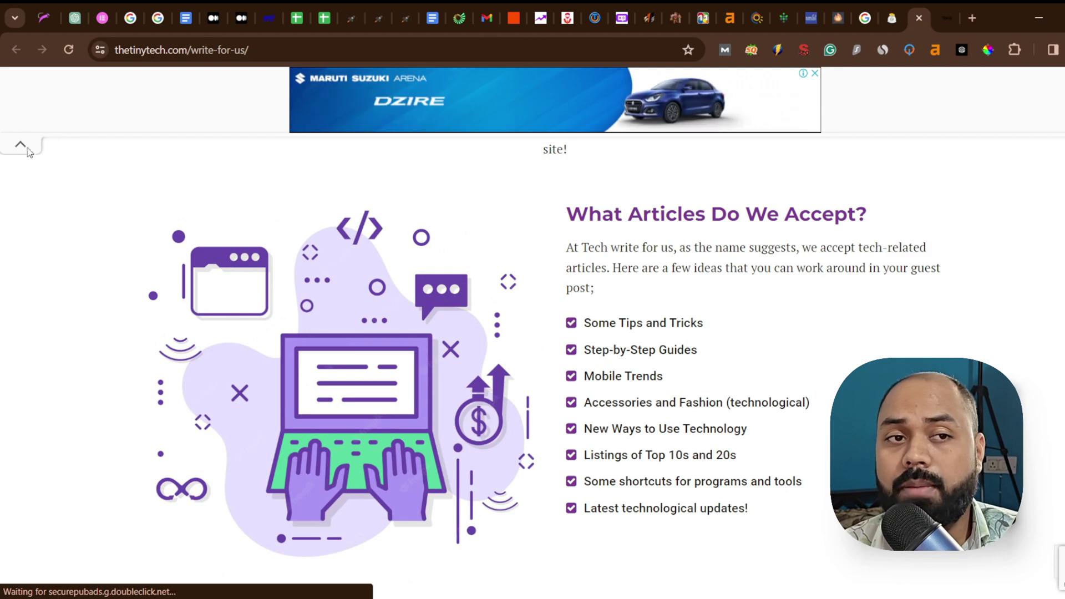
scroll(542, 221, "up", 10)
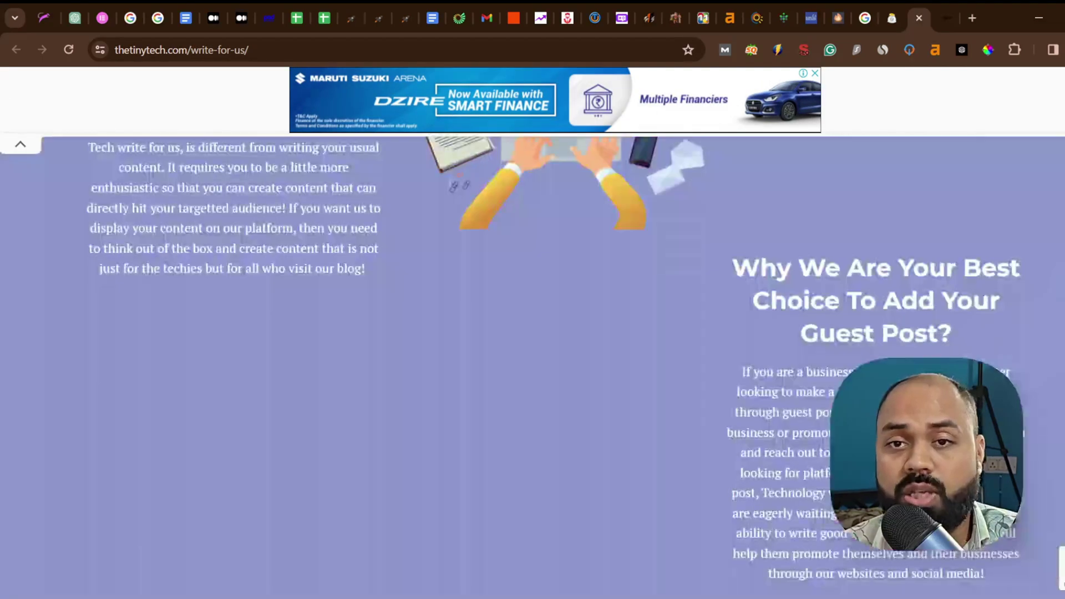
scroll(532, 367, "up", 10)
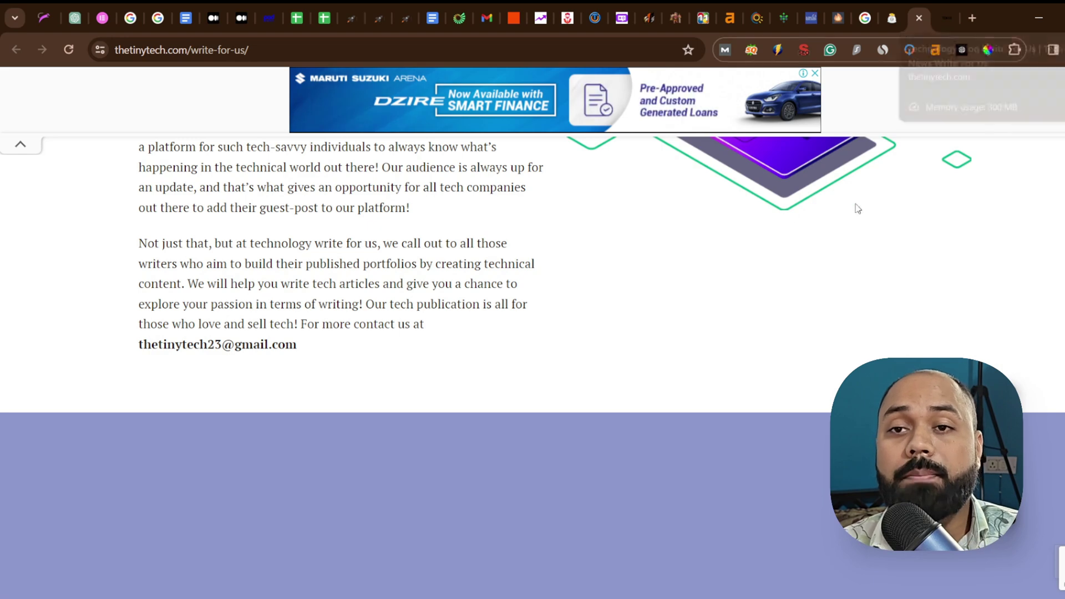
left_click(25, 146)
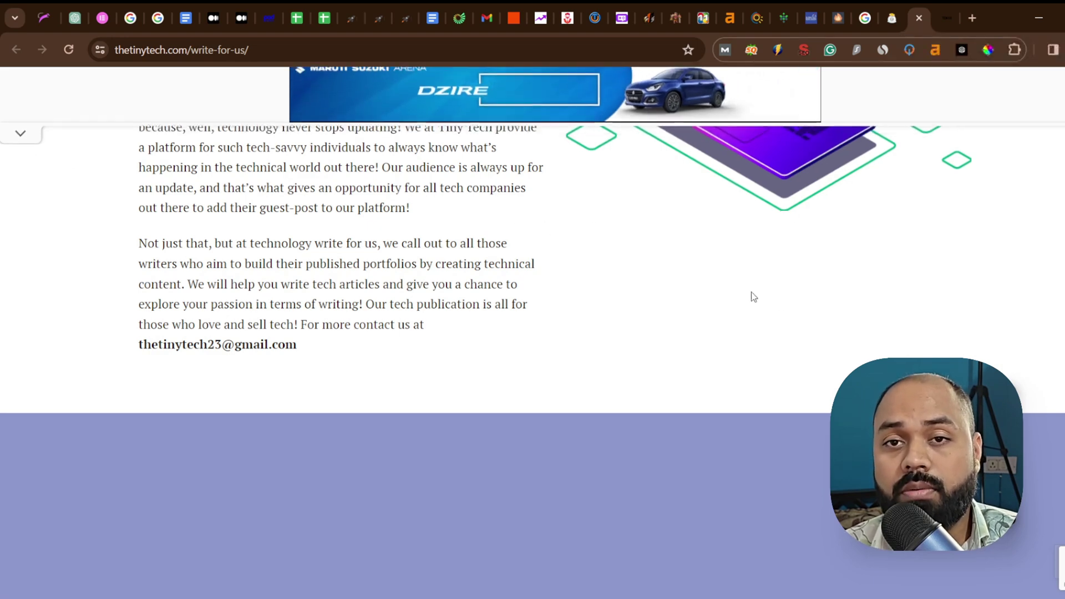
scroll(533, 333, "up", 5)
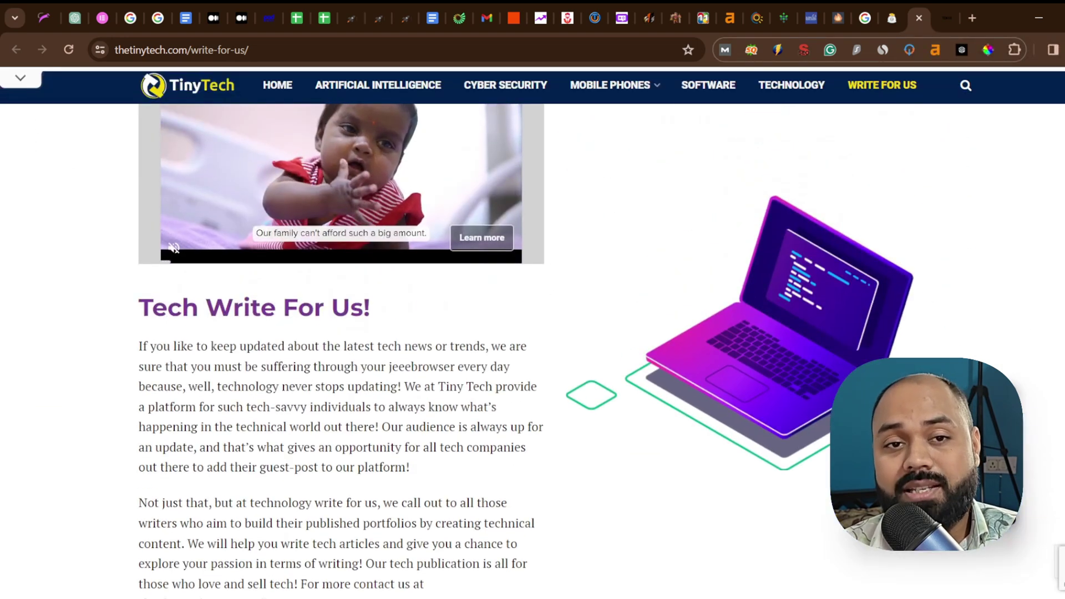
scroll(533, 333, "up", 10)
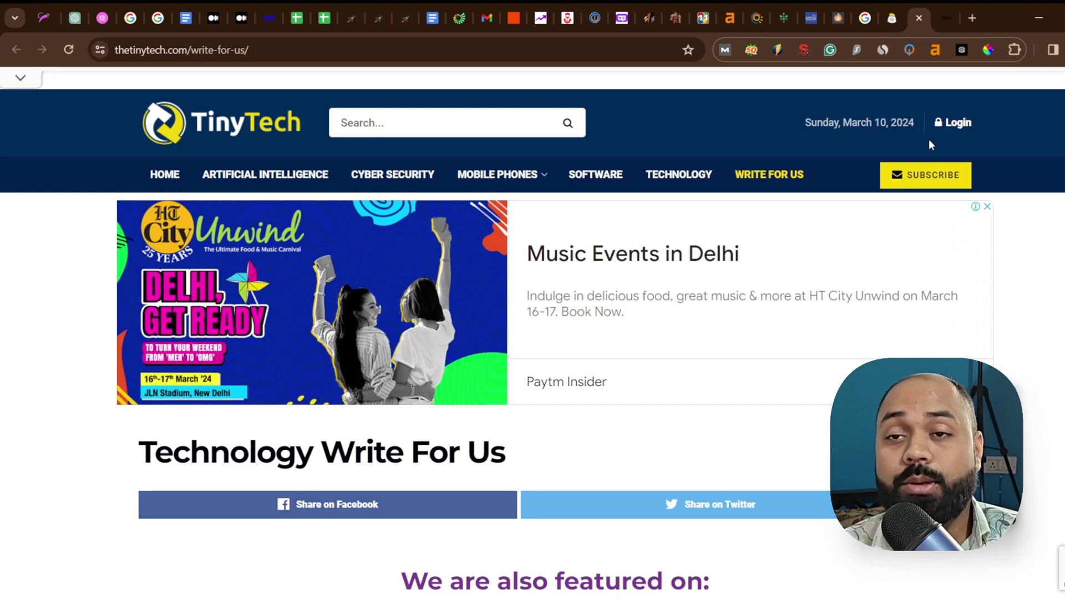
- Read the article requirements, link policy and pitch submission instructions on techbii.com's guest-post page
left_click(945, 18)
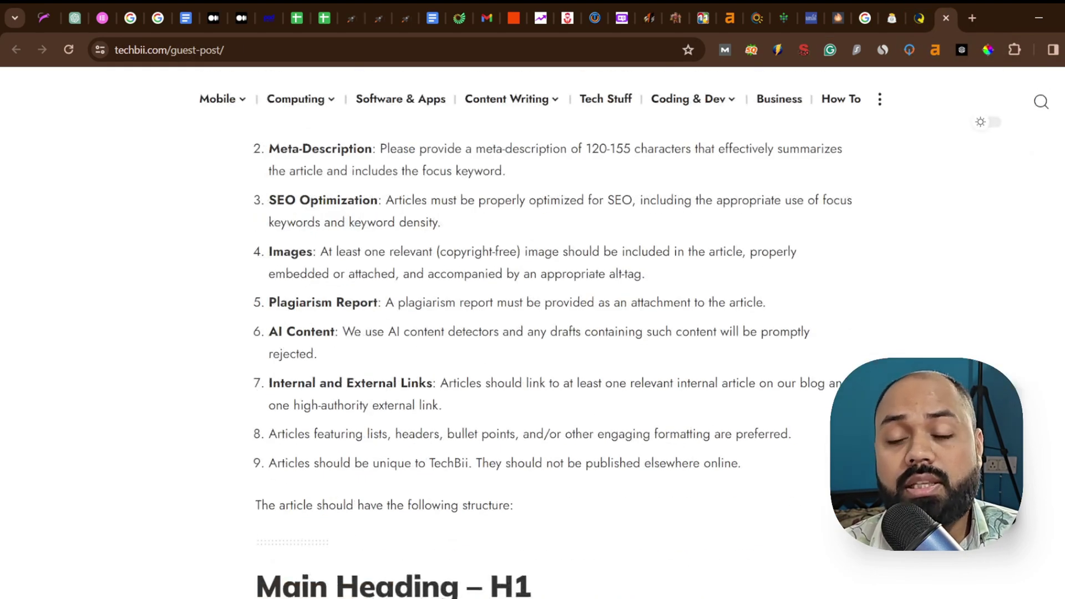
scroll(532, 333, "down", 15)
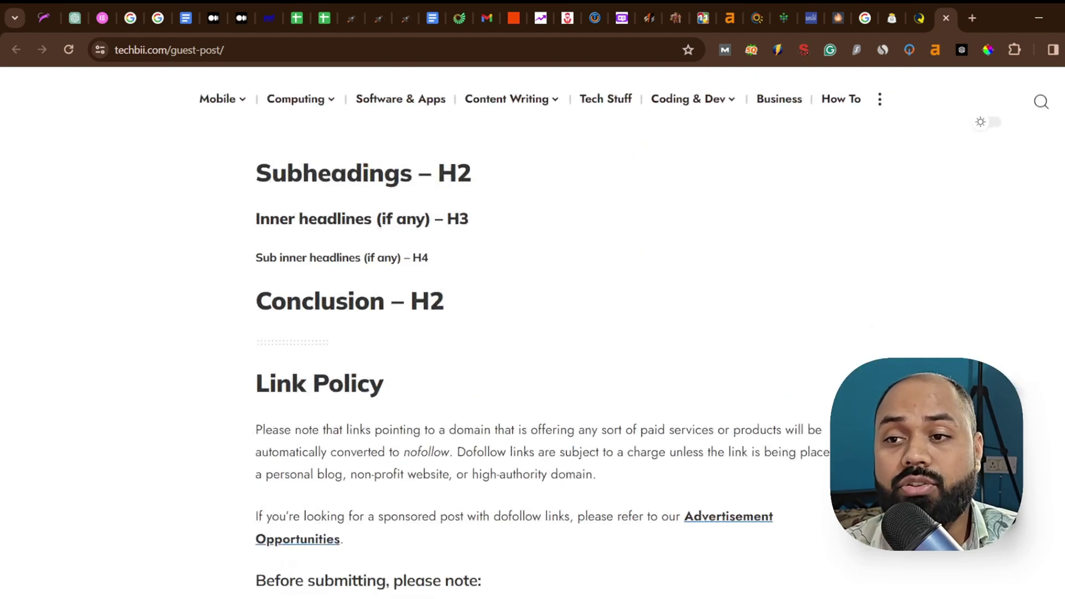
scroll(532, 333, "down", 10)
scroll(532, 333, "up", 2)
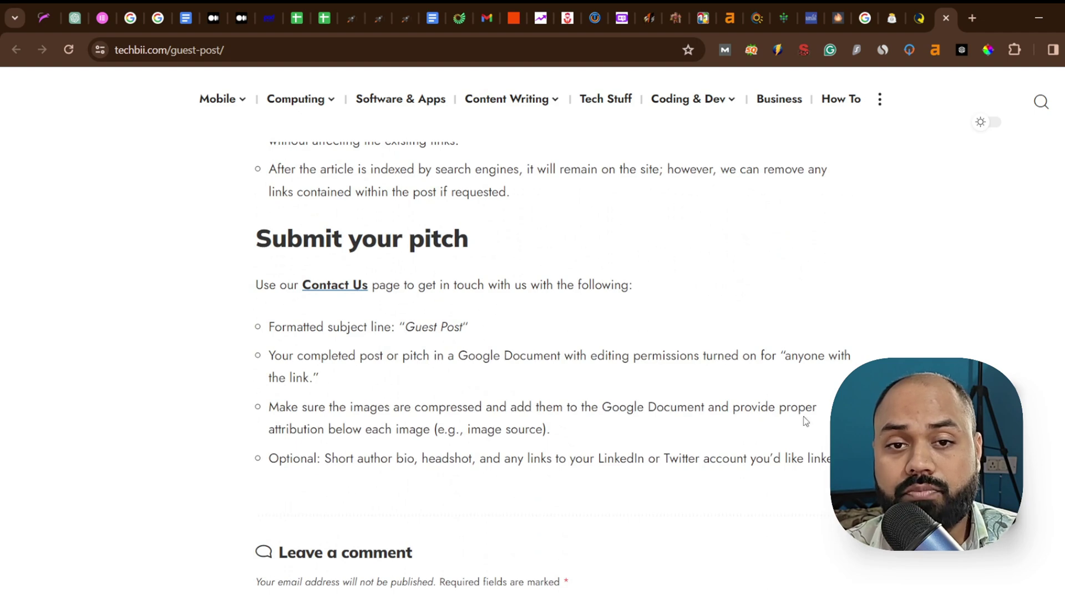
- Open TechBii's Contact Us page from the pitch instructions and look for its contact e-mail
left_click(328, 287)
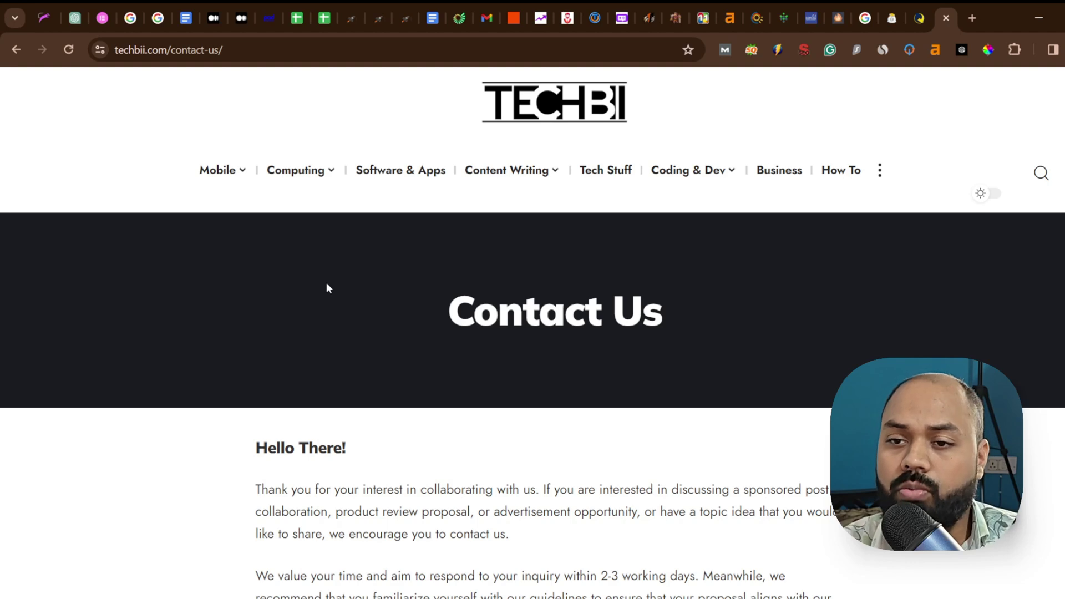
scroll(532, 333, "down", 8)
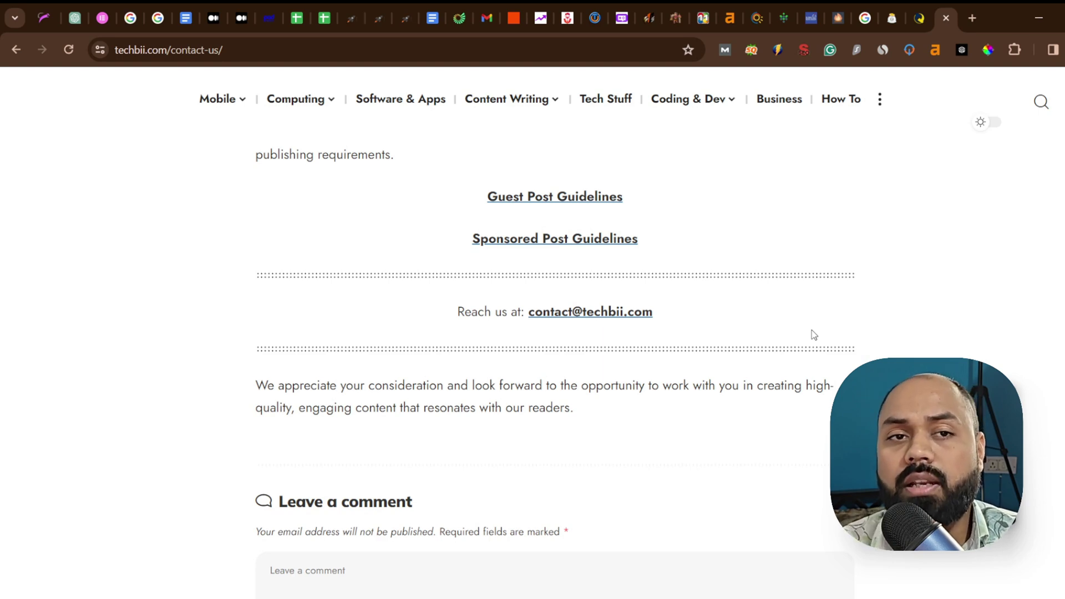
key("Home")
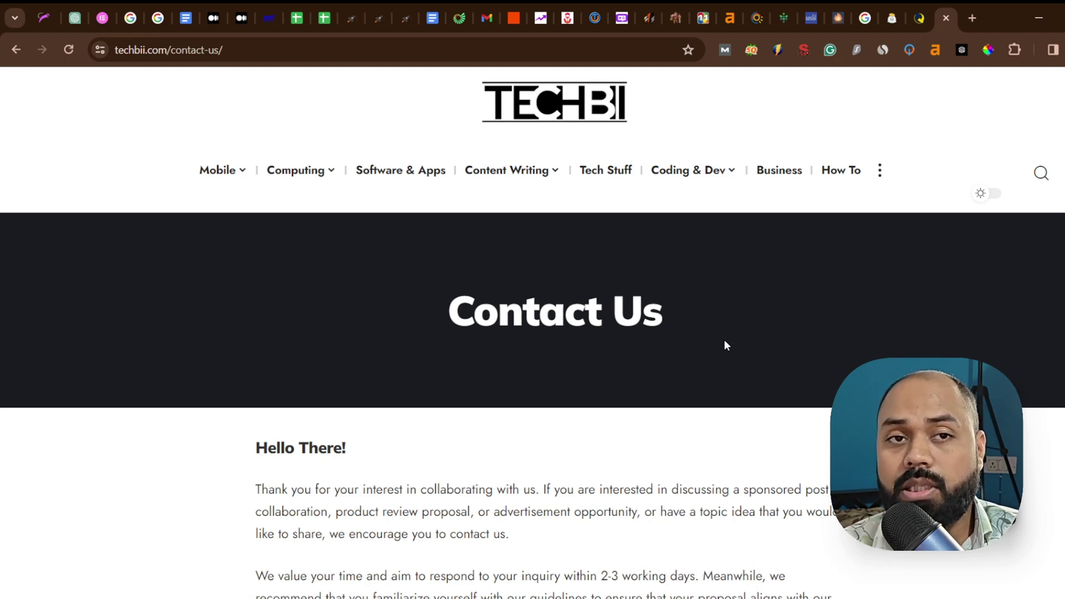
- Close the TechBii, TinyTech, BlogHeist and "tech guest post" Google search tabs
left_click(920, 17)
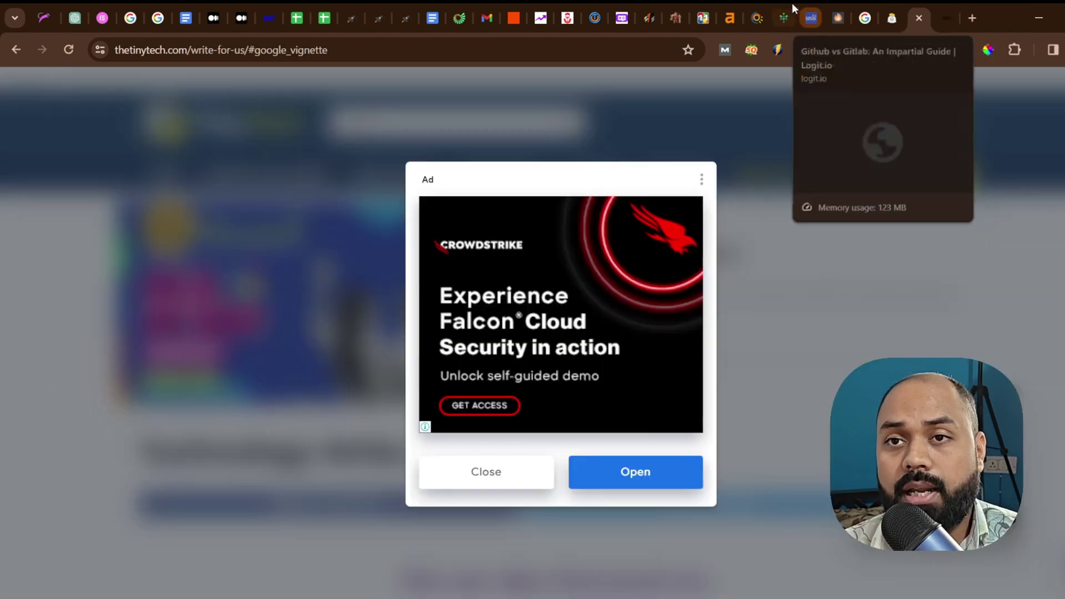
left_click(919, 18)
left_click(920, 17)
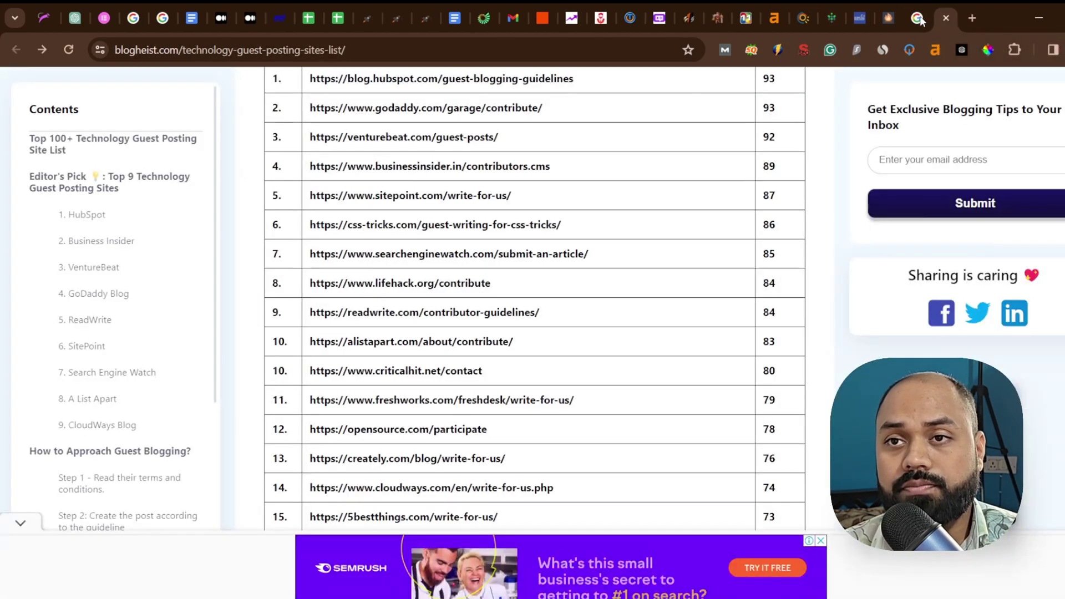
left_click(946, 17)
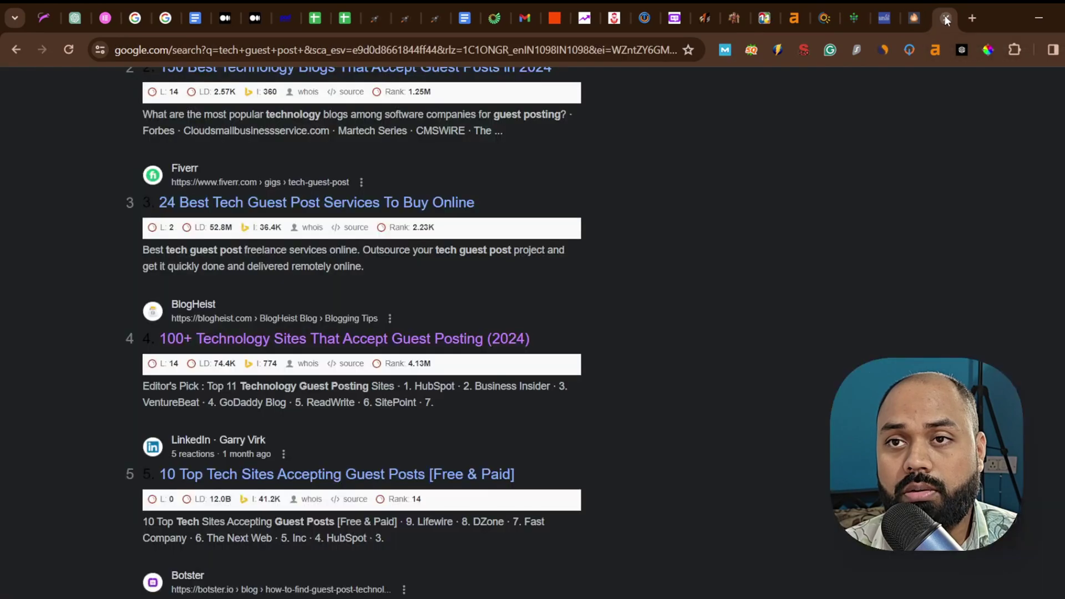
left_click(942, 17)
left_click(822, 18)
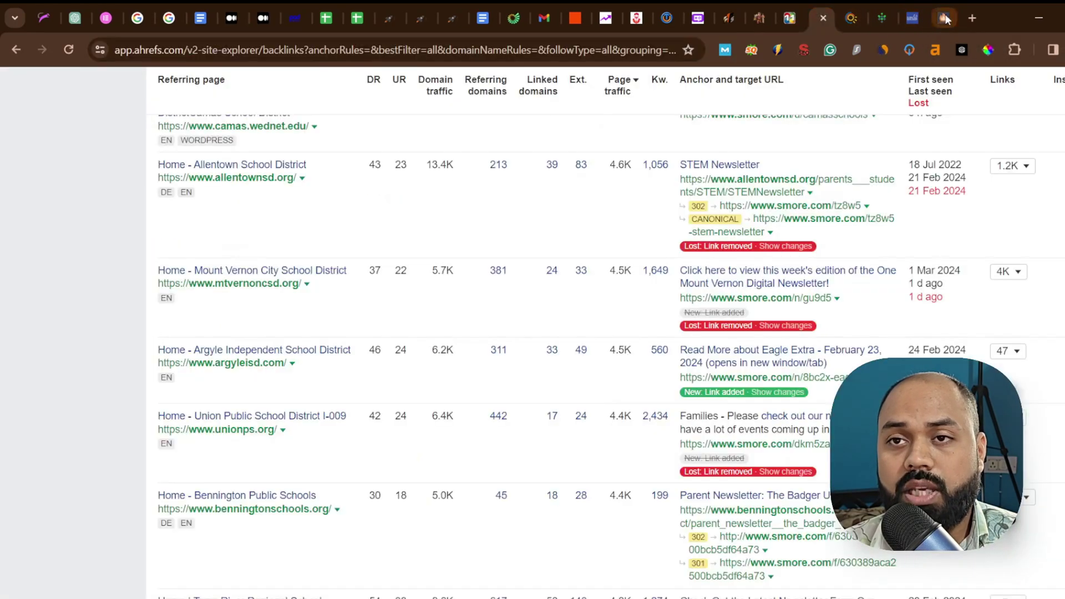
scroll(533, 333, "up", 10)
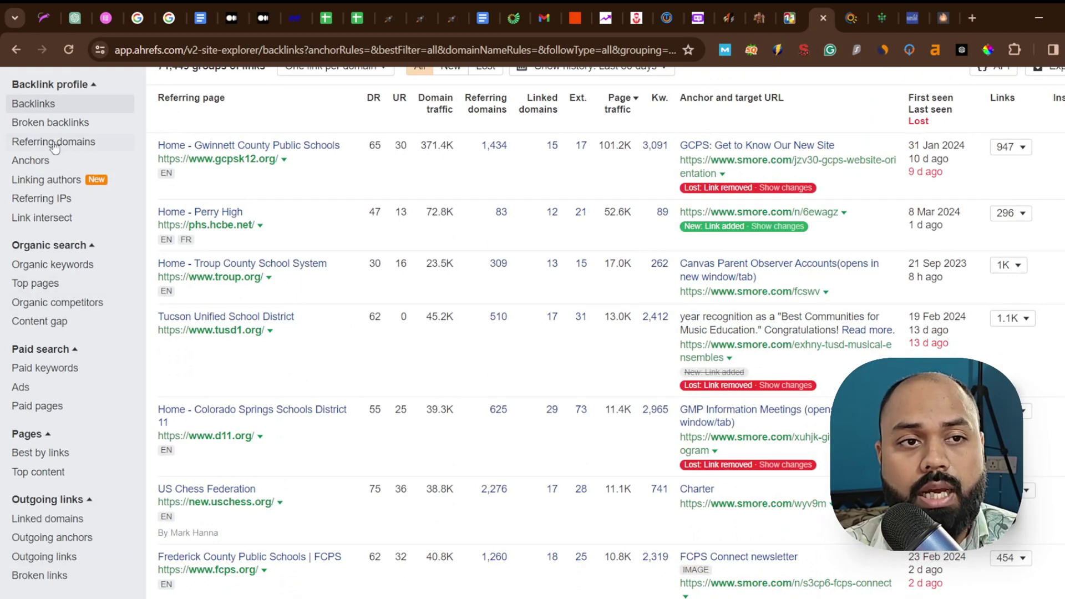
left_click(58, 303)
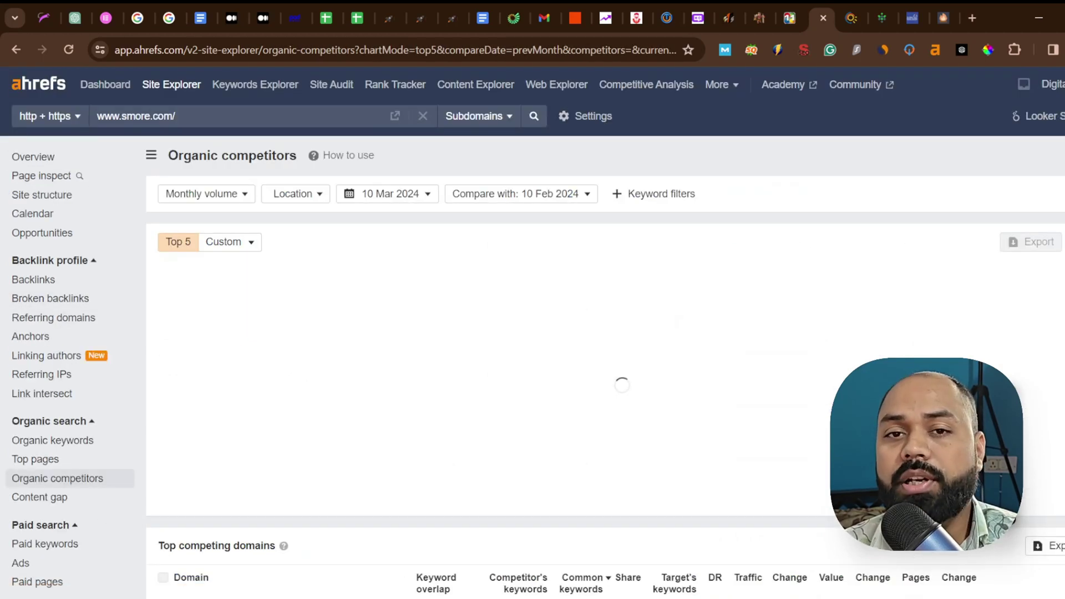
scroll(555, 333, "down", 4)
scroll(555, 333, "up", 2)
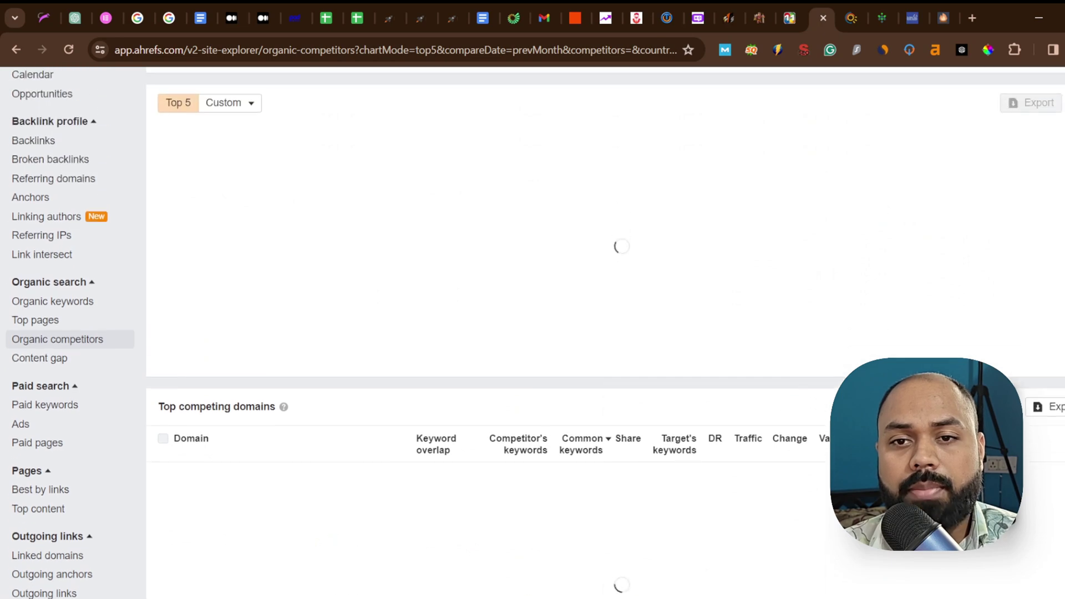
scroll(555, 332, "down", 2)
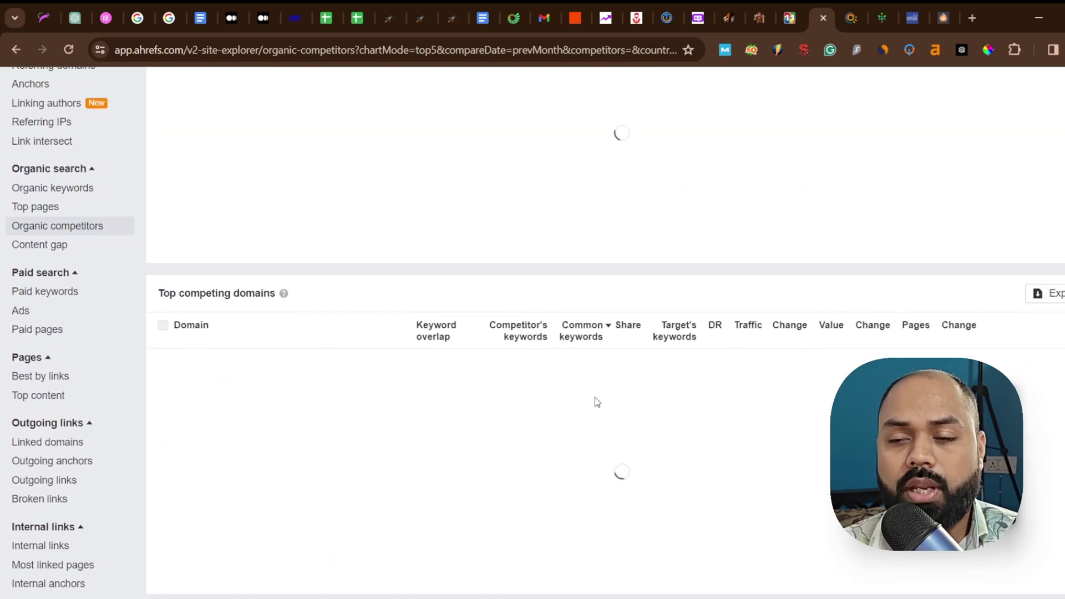
scroll(595, 397, "up", 2)
scroll(595, 397, "down", 1)
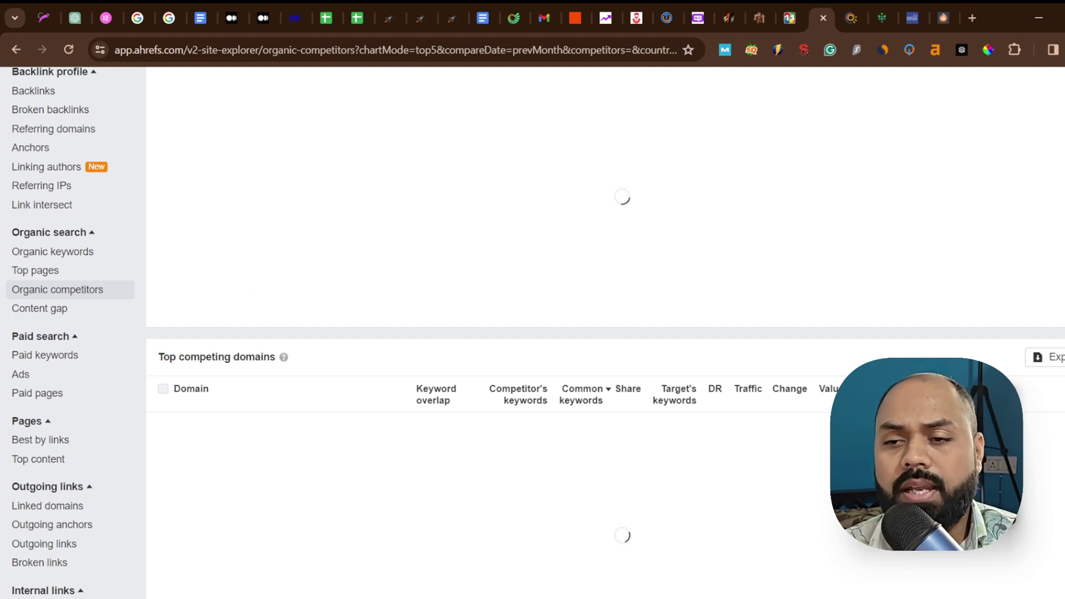
scroll(605, 333, "down", 2)
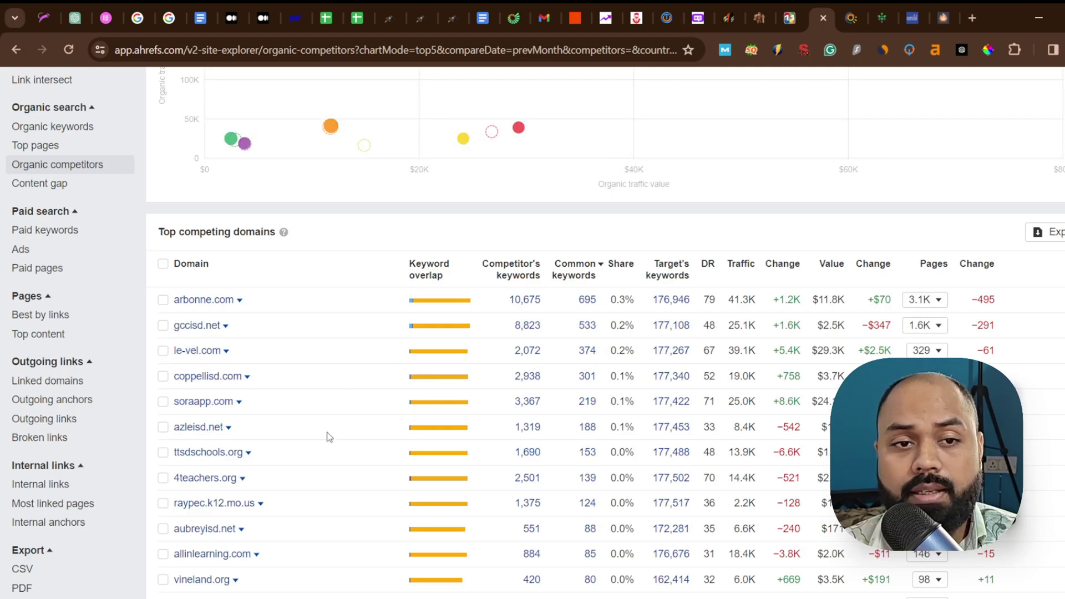
- Open the competing domain coppellisd.com in a new tab, check the site and close it
left_click(235, 376, "ctrl")
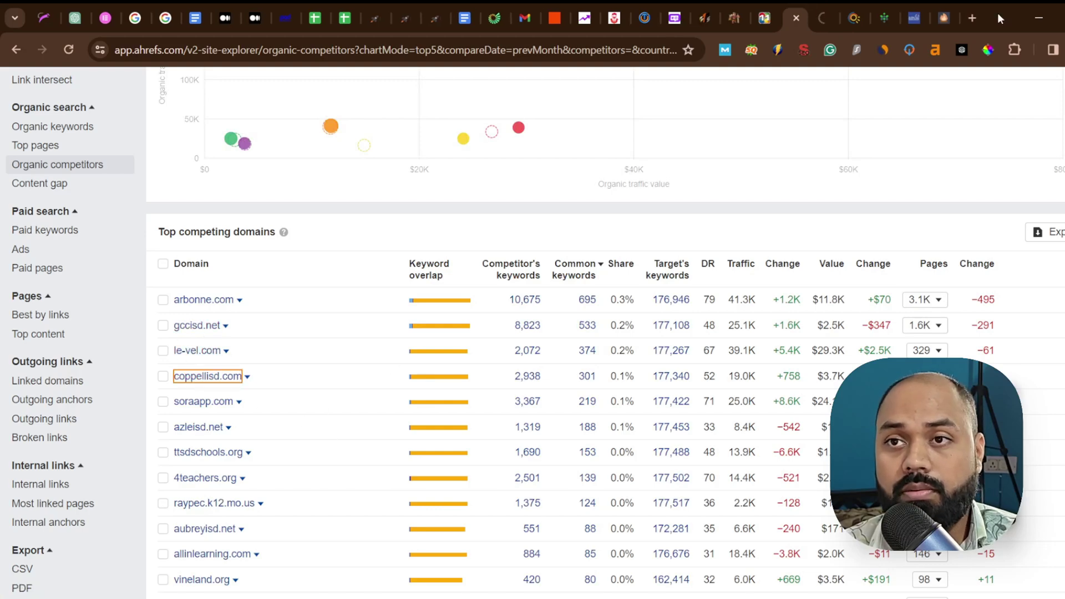
left_click(820, 11)
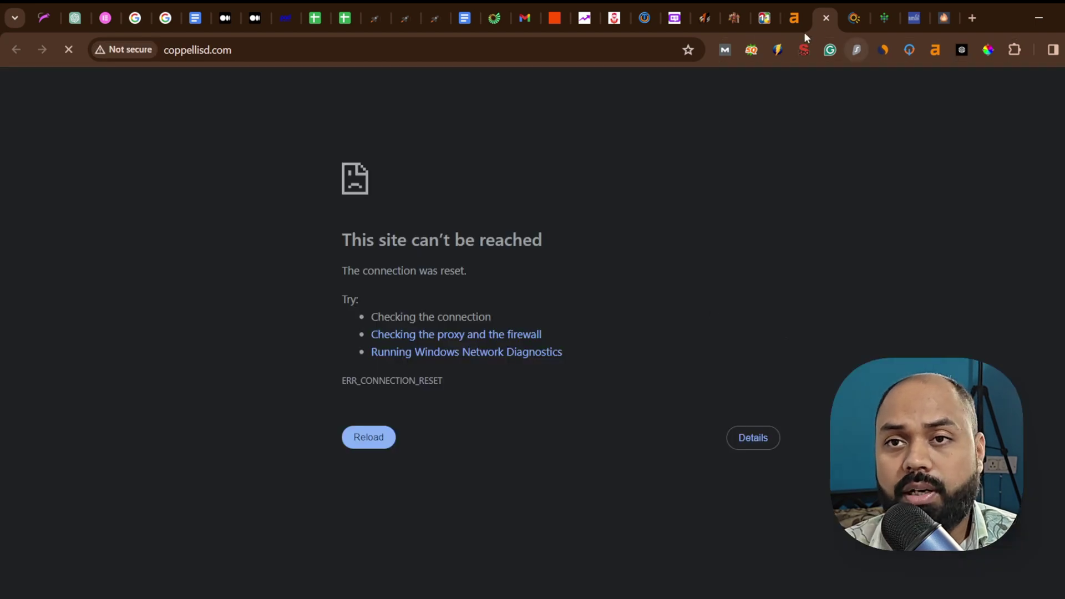
left_click(829, 20)
- Open the competing domain soraapp.com in a new tab, check its welcome page and close it
left_click(203, 401, "ctrl")
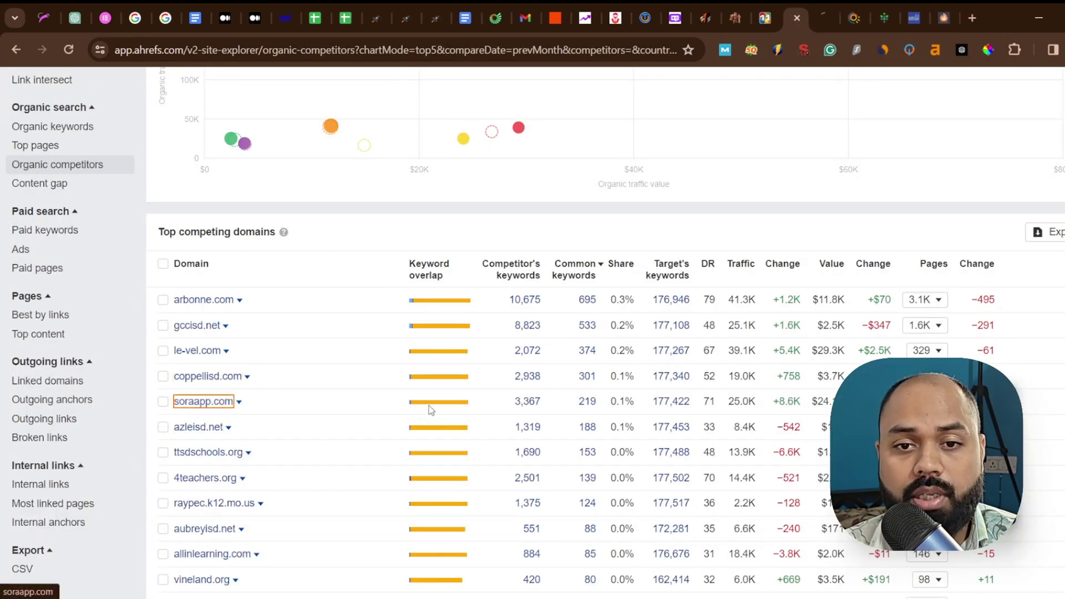
left_click(820, 18)
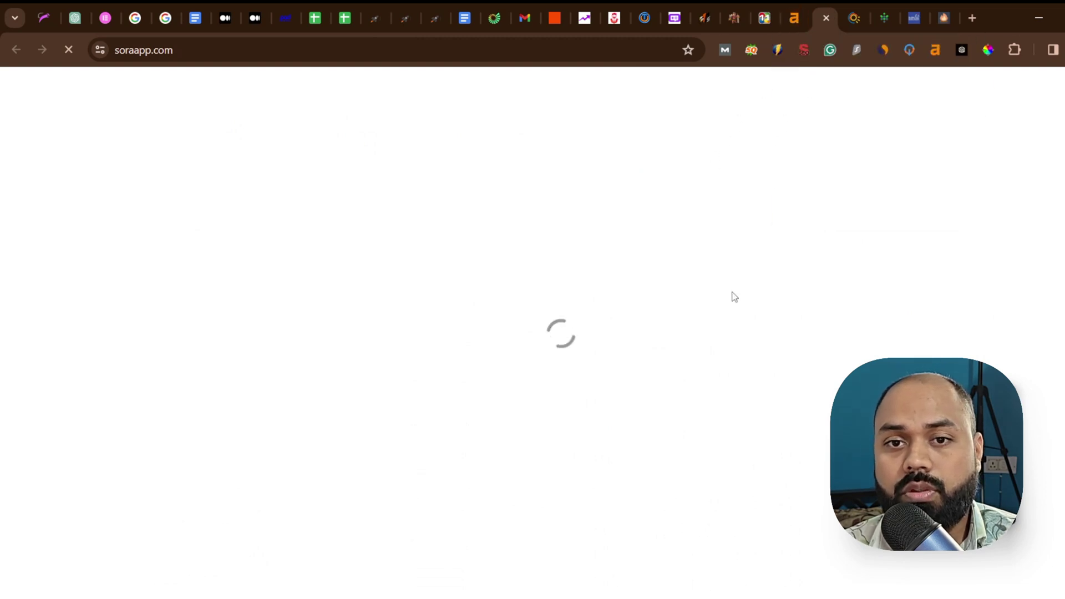
left_click(793, 22)
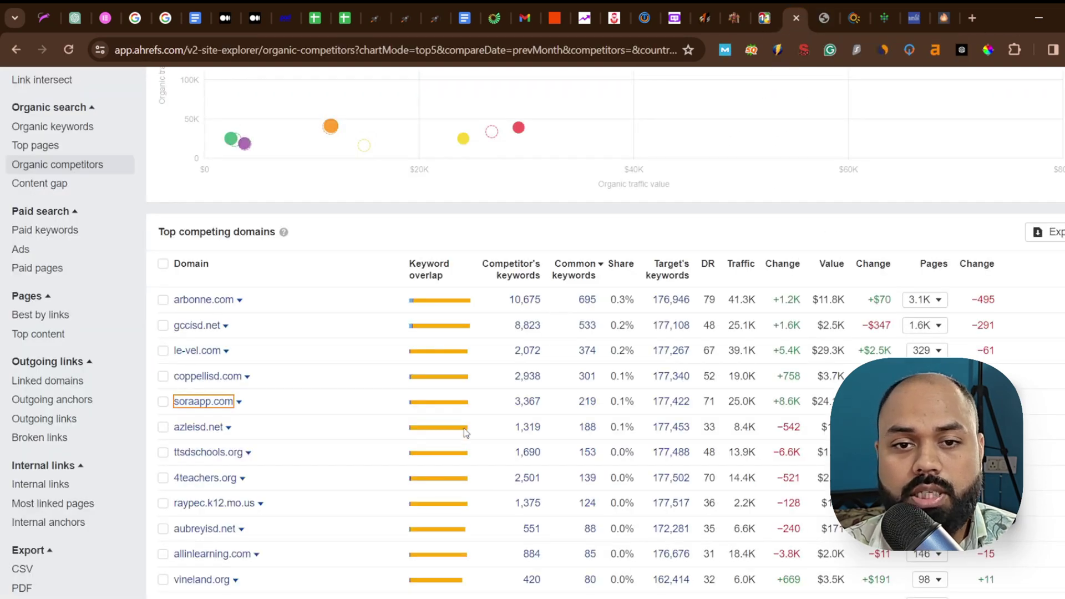
left_click(815, 20)
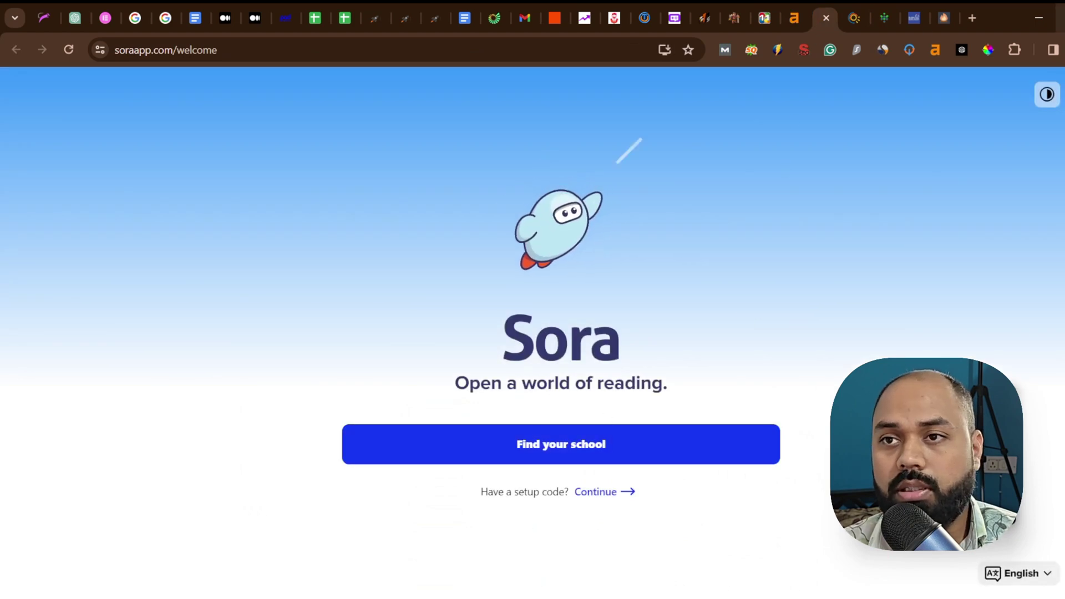
left_click(828, 19)
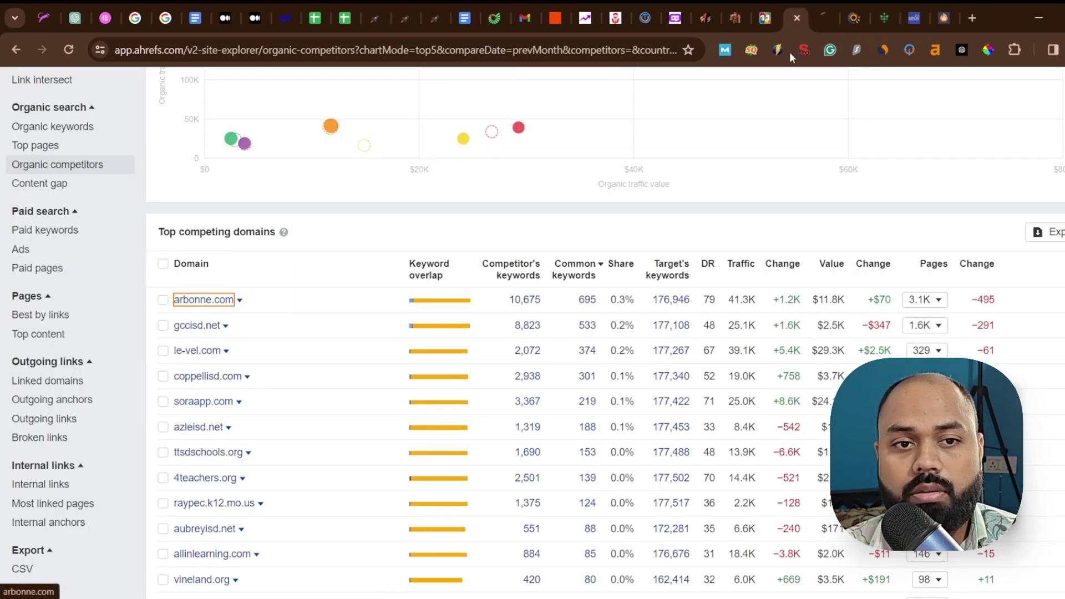
- Open the competing domain arbonne.com from the Ahrefs list and look through its homepage down to the footer
left_click(838, 20)
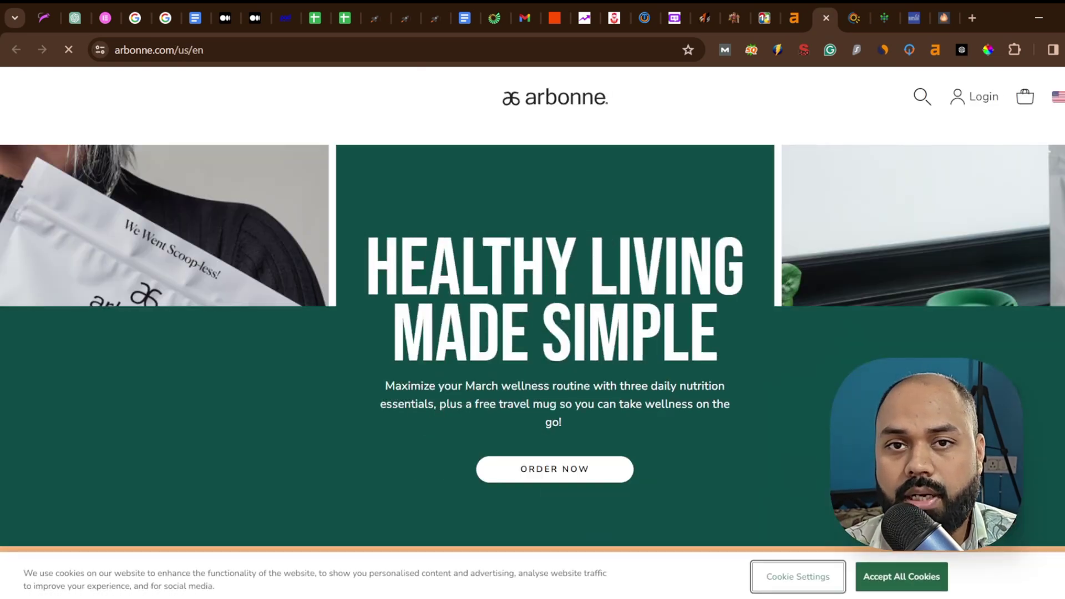
scroll(827, 294, "down", 8)
scroll(532, 332, "down", 10)
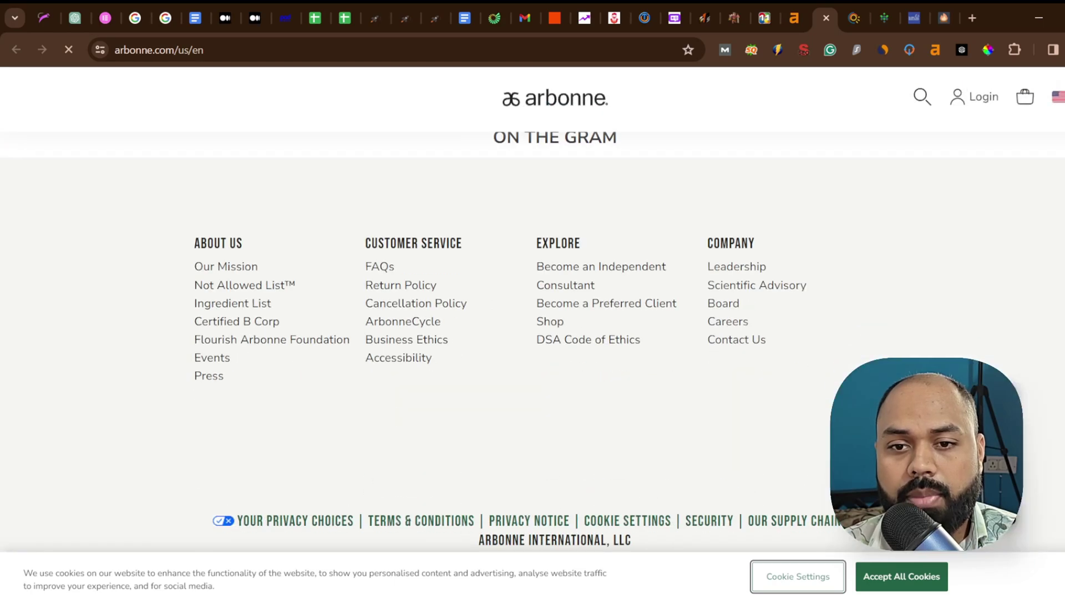
- Open arbonne.com's Contact Us page from its footer and look through the regional contact details
left_click(708, 344)
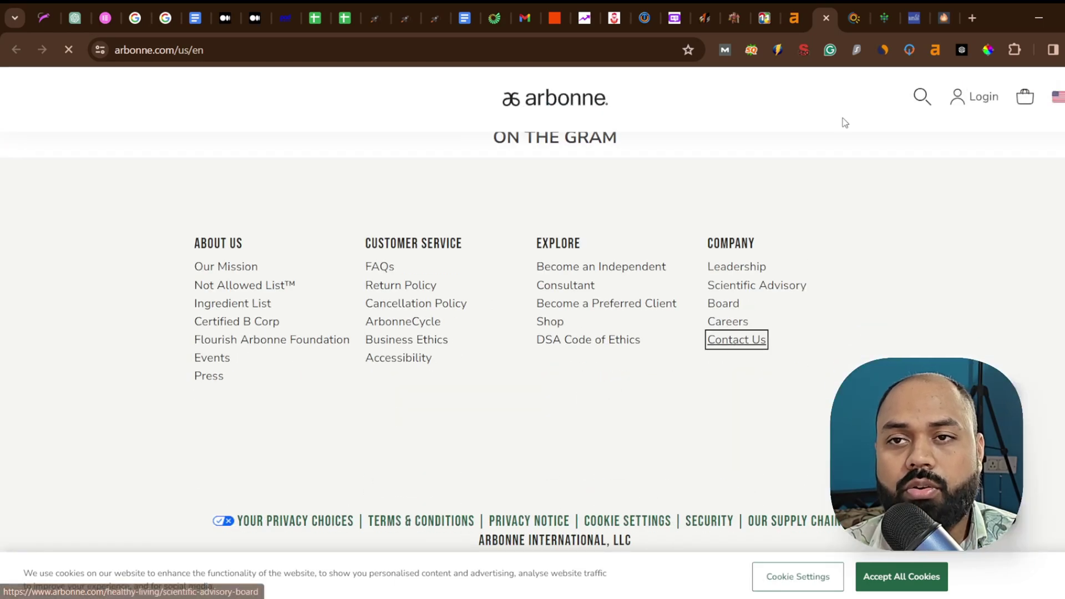
left_click(789, 18)
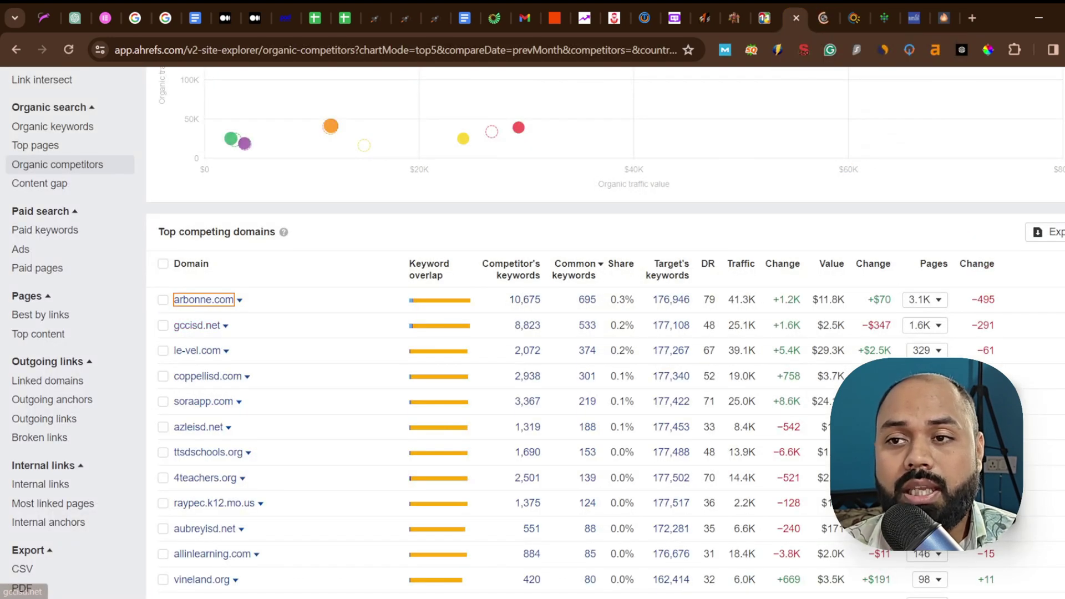
scroll(9, 95, "up", 5)
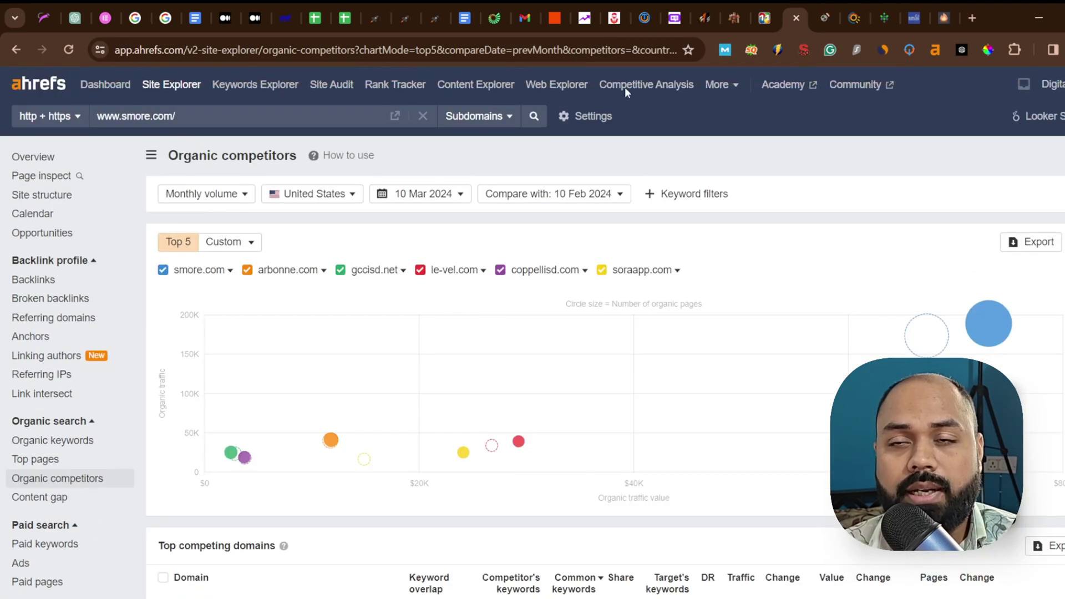
left_click(824, 19)
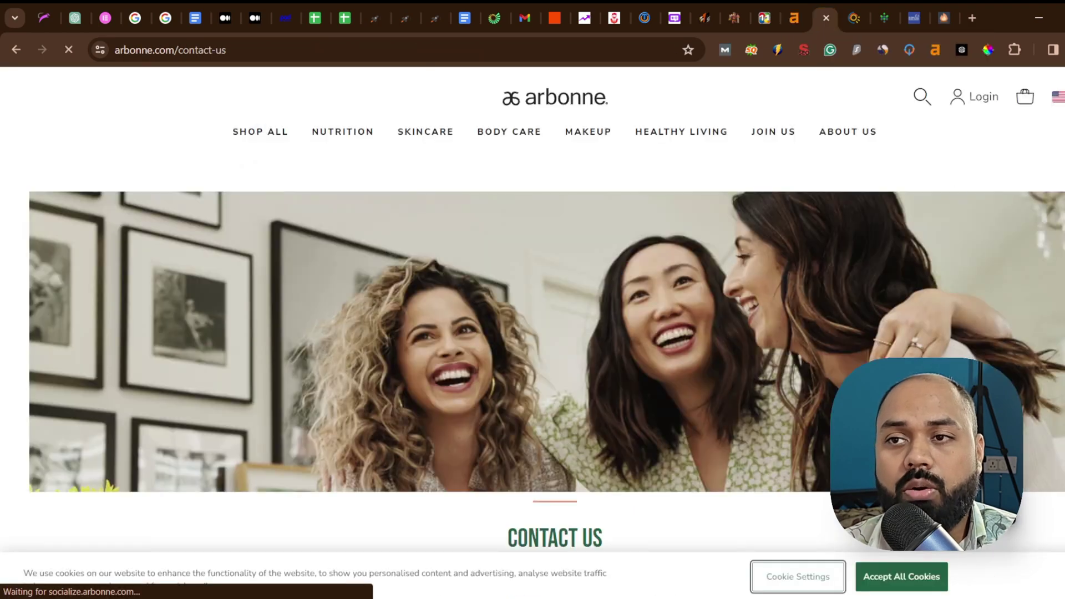
scroll(886, 229, "down", 10)
scroll(532, 342, "down", 10)
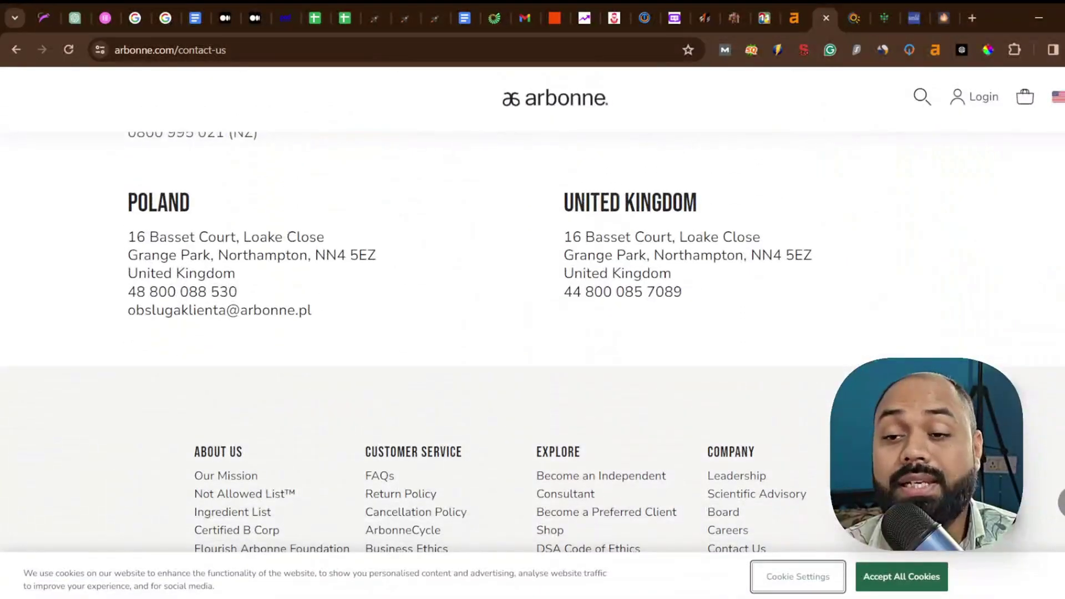
scroll(532, 342, "up", 20)
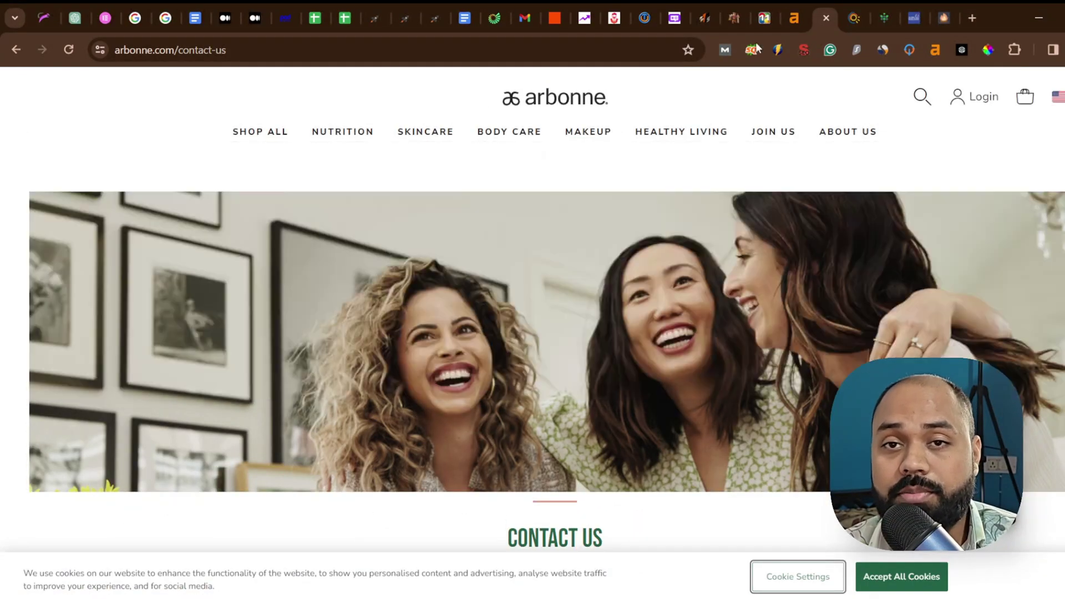
left_click(795, 17)
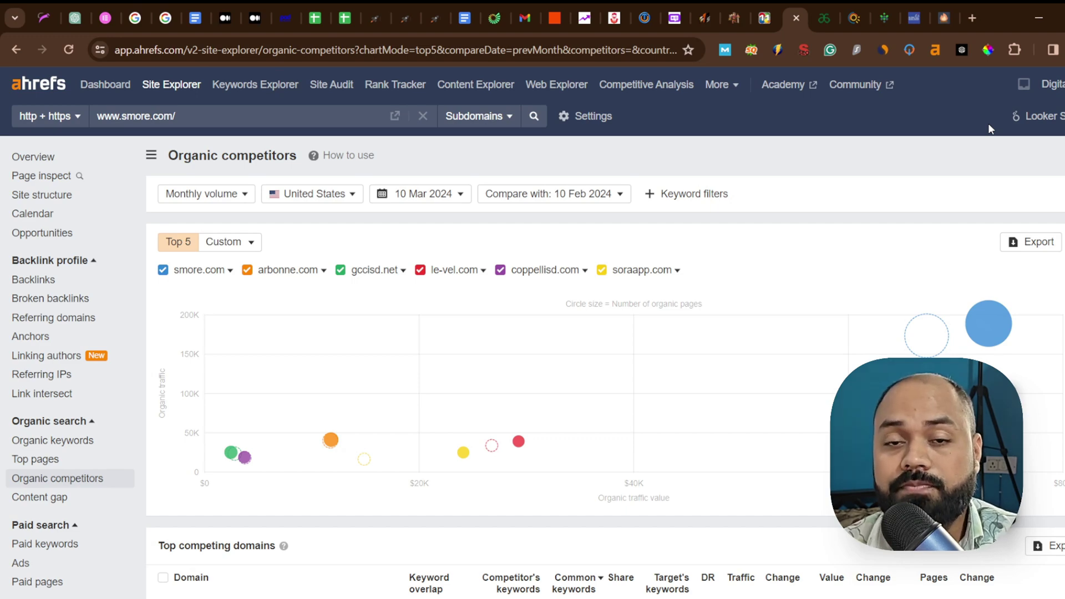
scroll(988, 123, "down", 9)
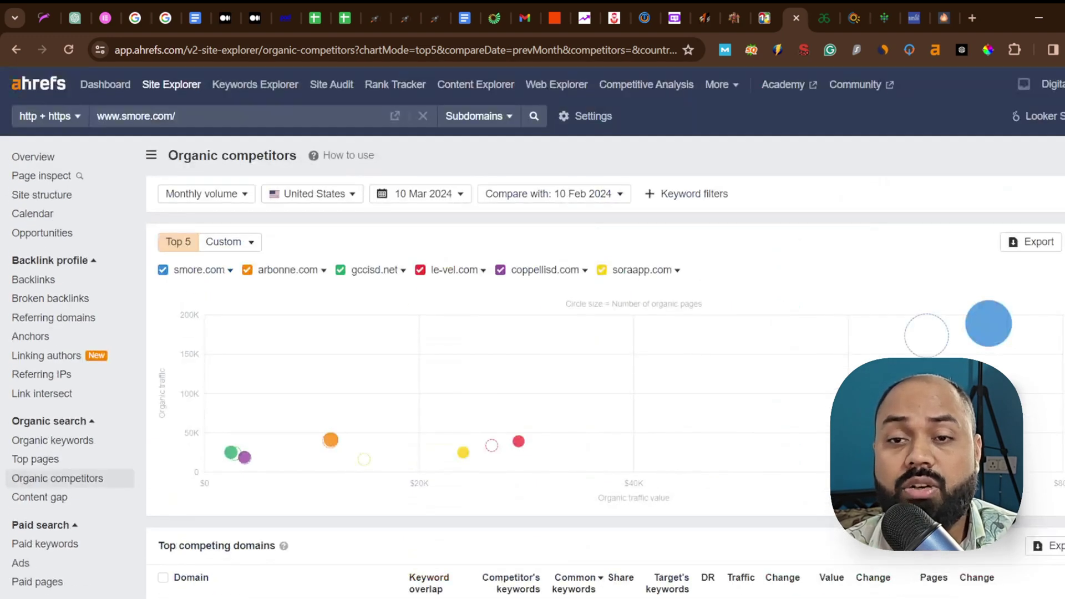
scroll(659, 285, "down", 5)
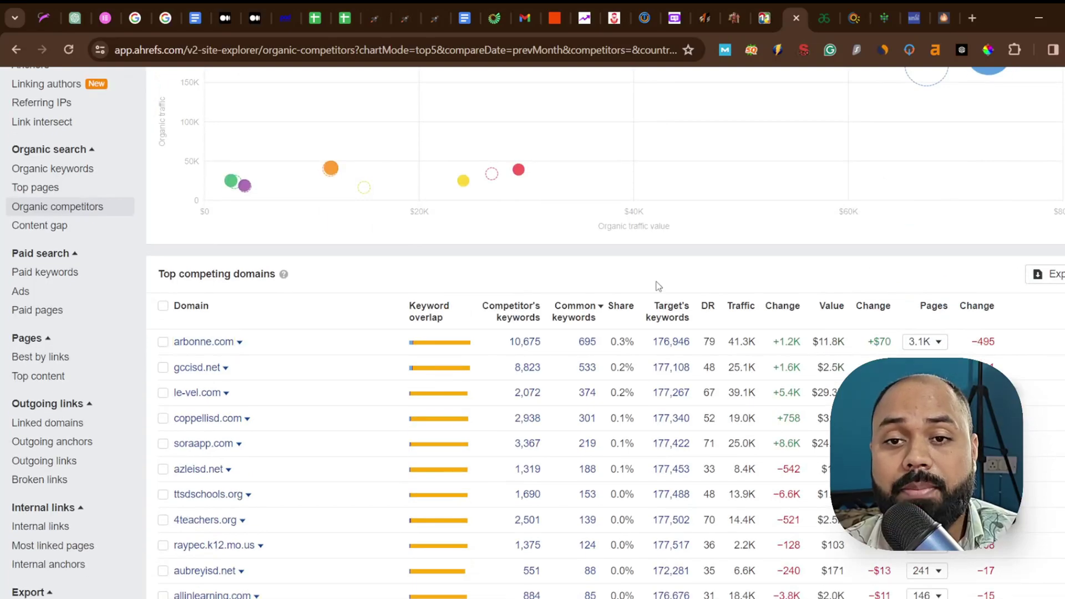
left_click_drag(658, 286, 768, 151)
- Return to the arbonne.com Contact Us page and check its footer and customer care phone heading
left_click(817, 12)
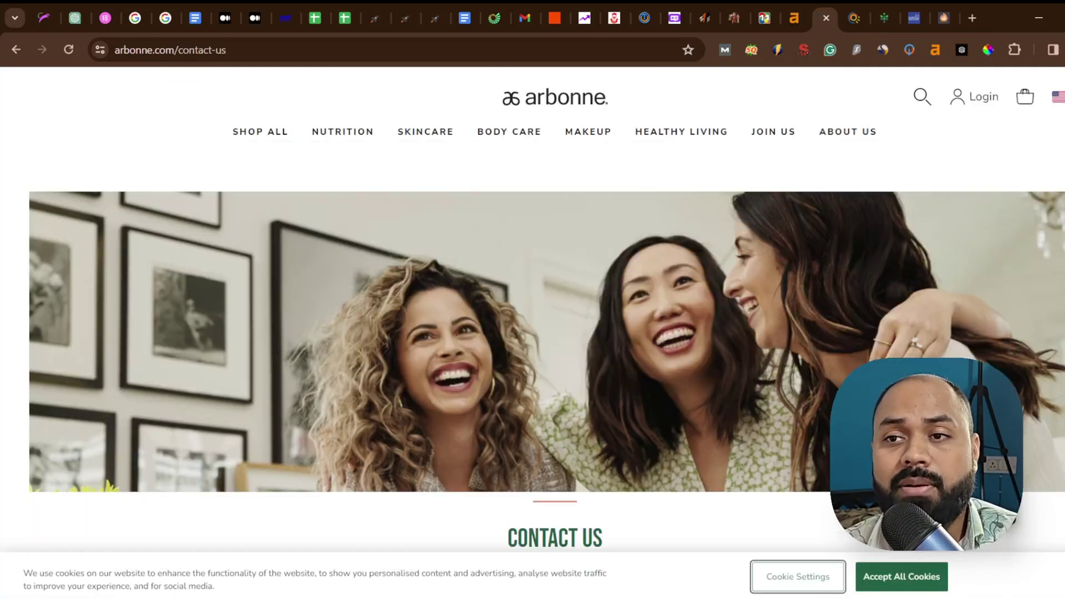
scroll(675, 344, "down", 10)
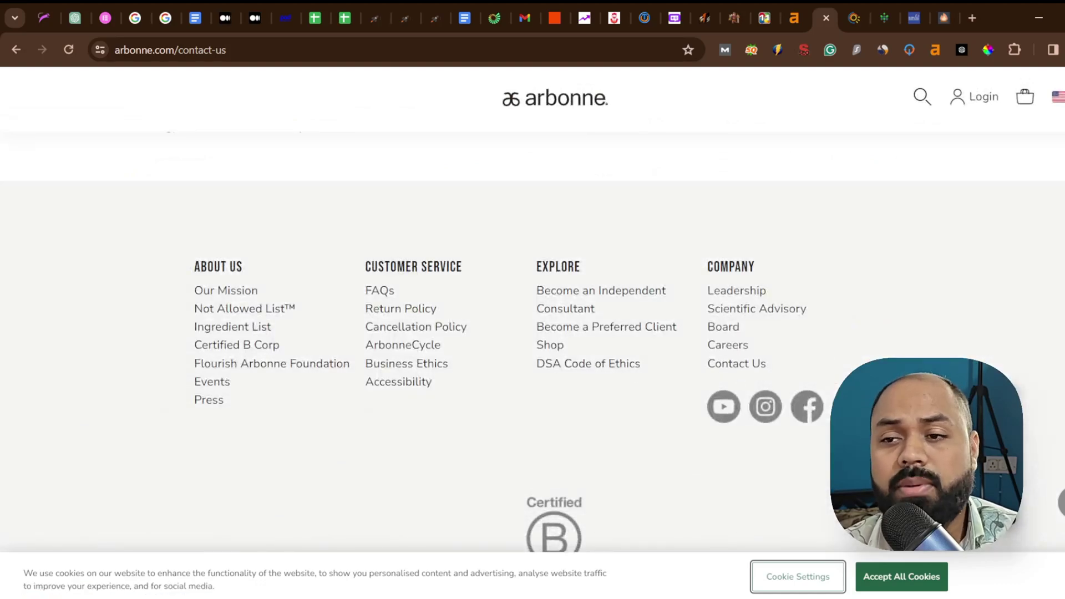
scroll(962, 107, "up", 10)
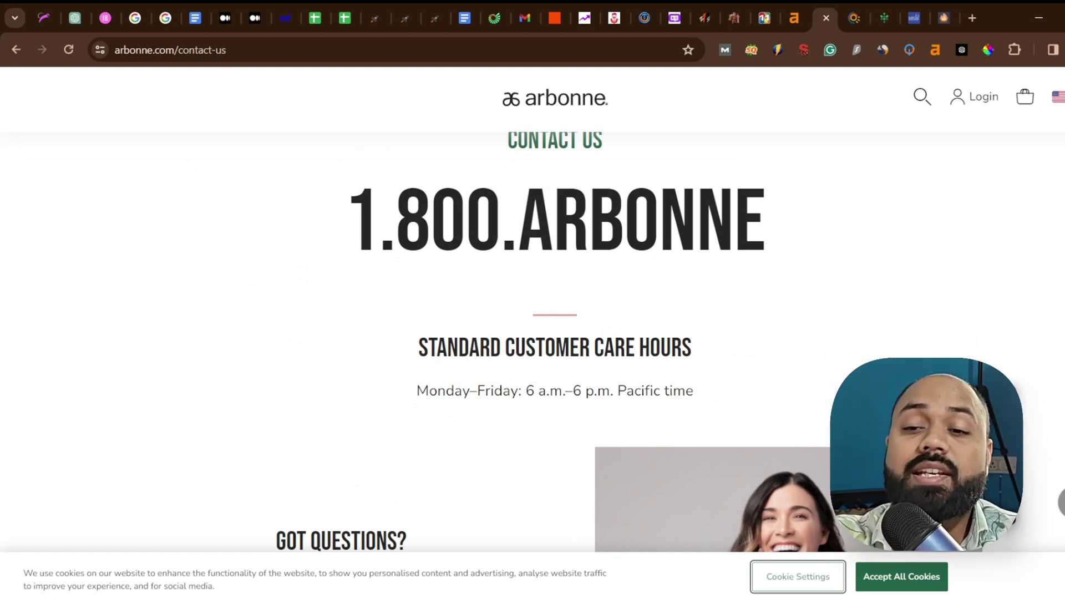
triple_click(649, 214)
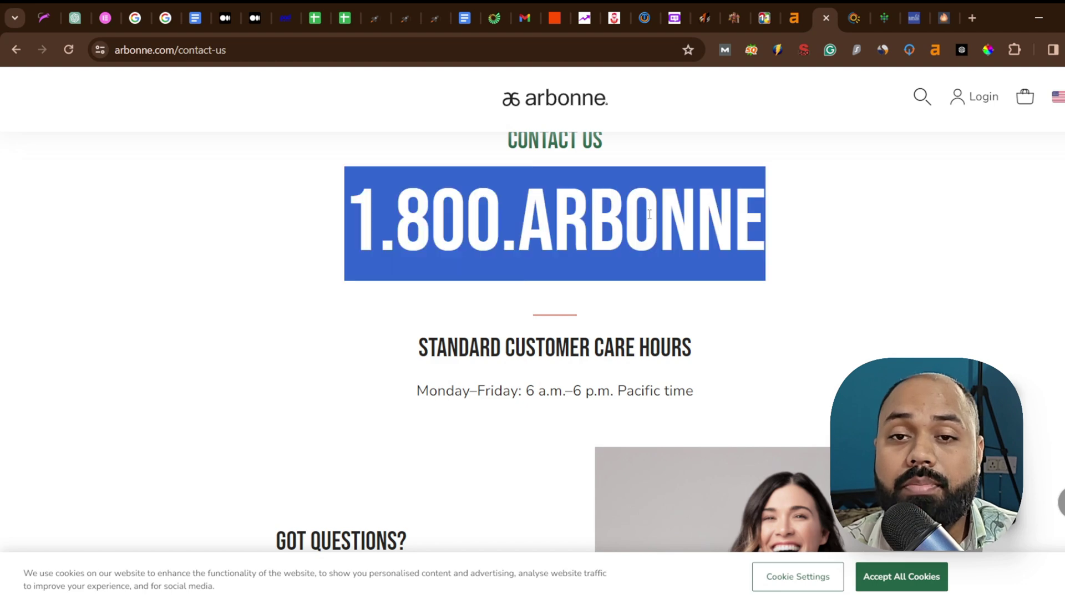
left_click(890, 238)
left_click(805, 3)
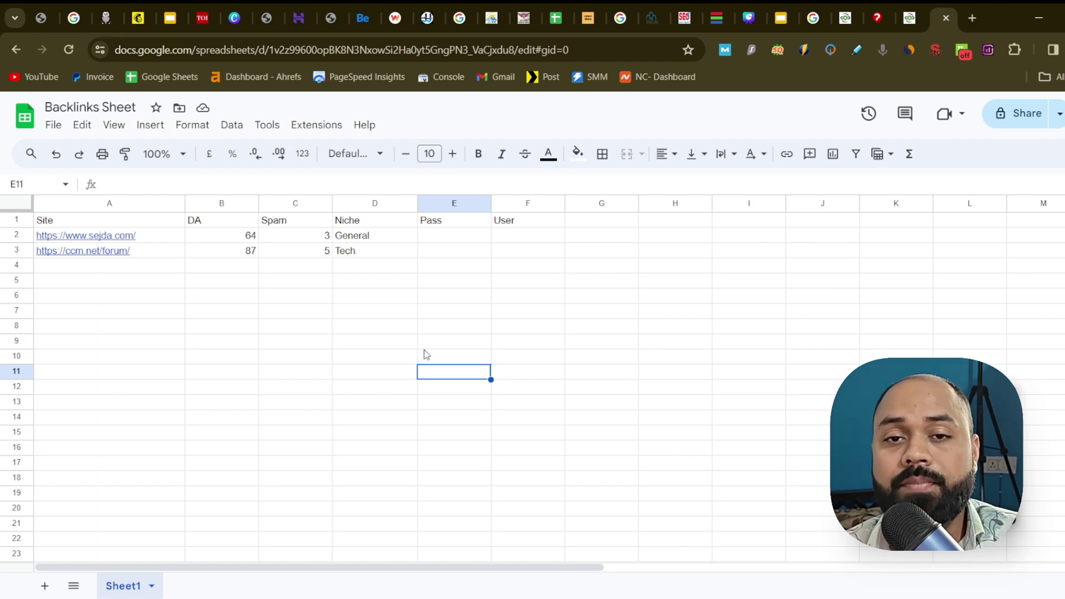
left_click(271, 344)
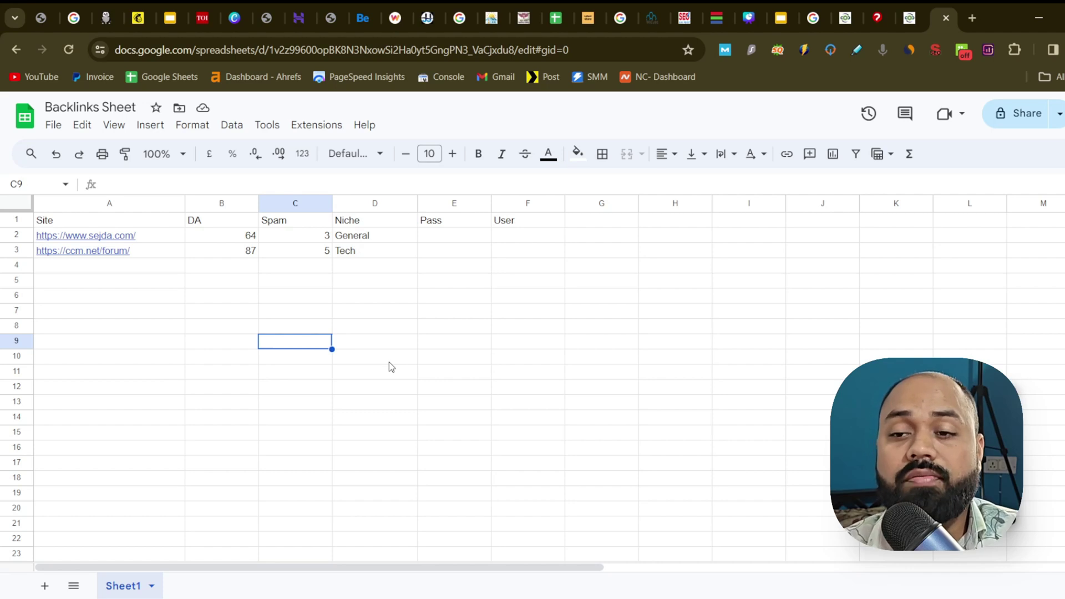
left_click(147, 254)
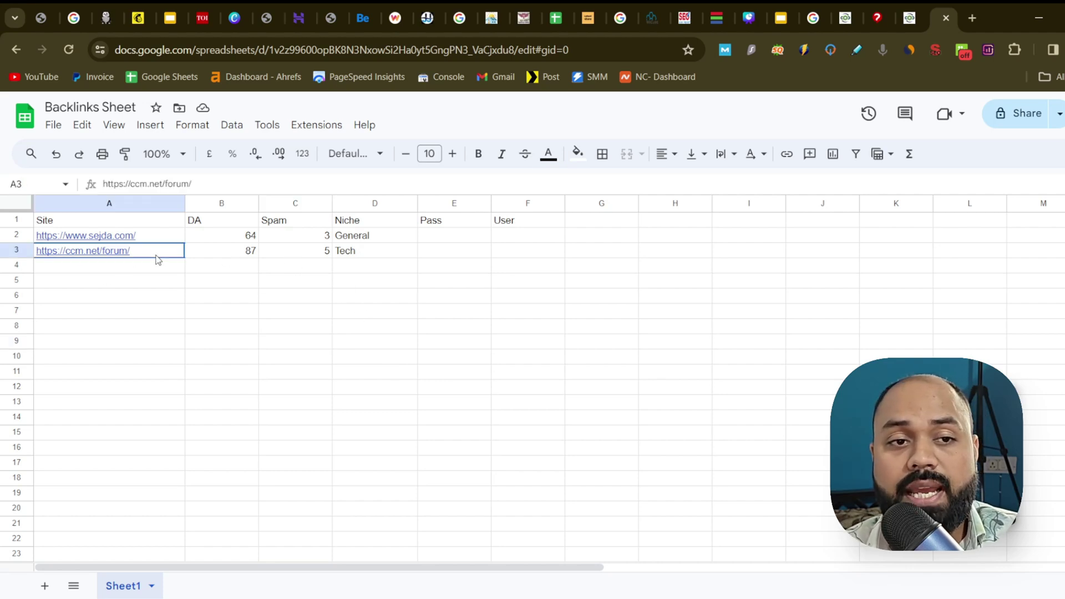
left_click(270, 345)
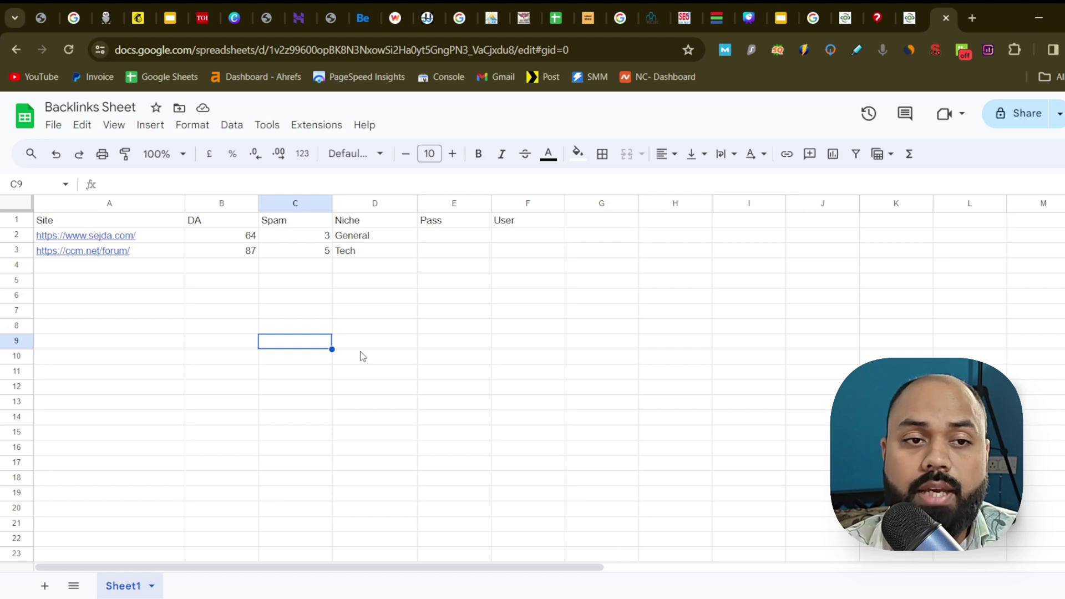
left_click_drag(168, 254, 468, 392)
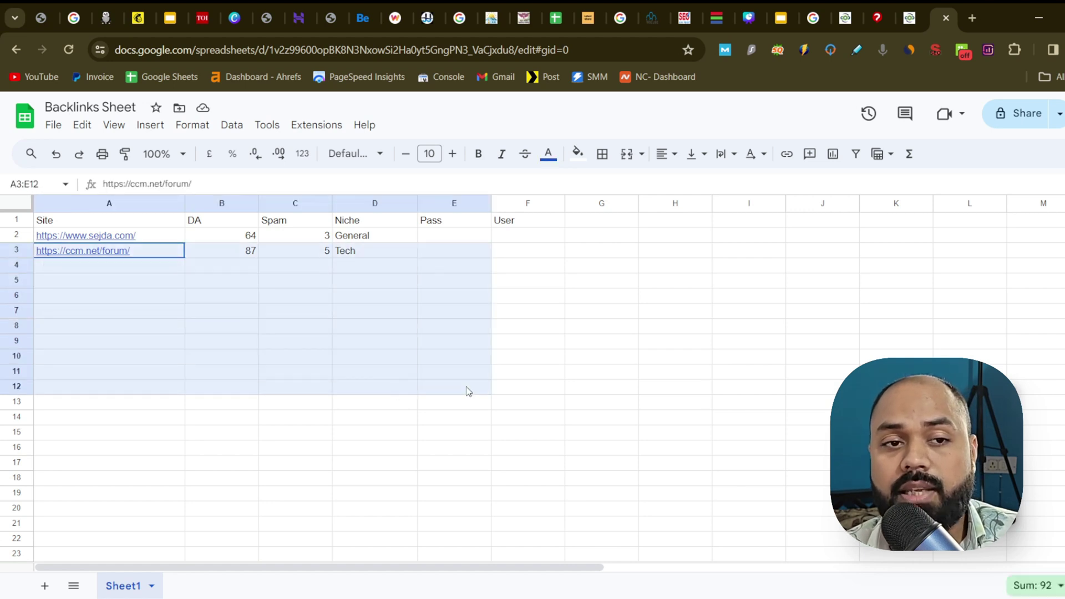
left_click(283, 402)
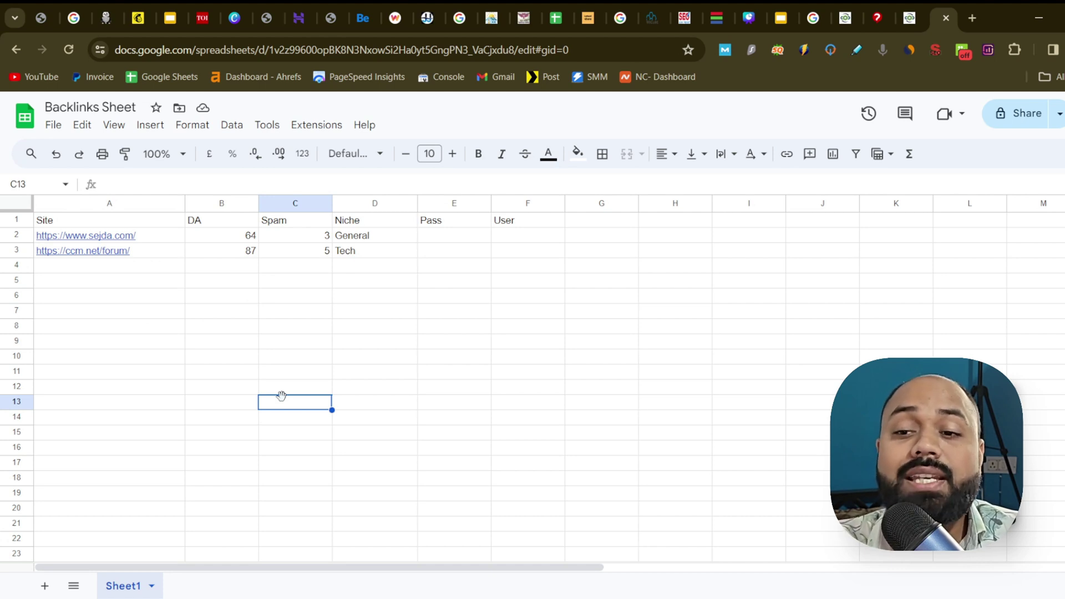
left_click(148, 255)
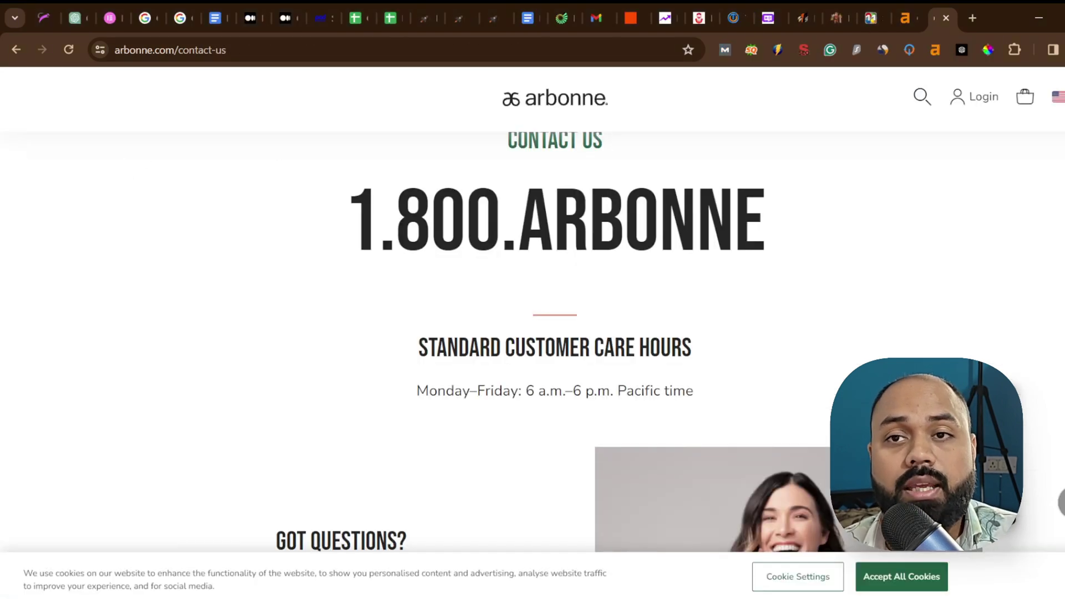
left_click(905, 24)
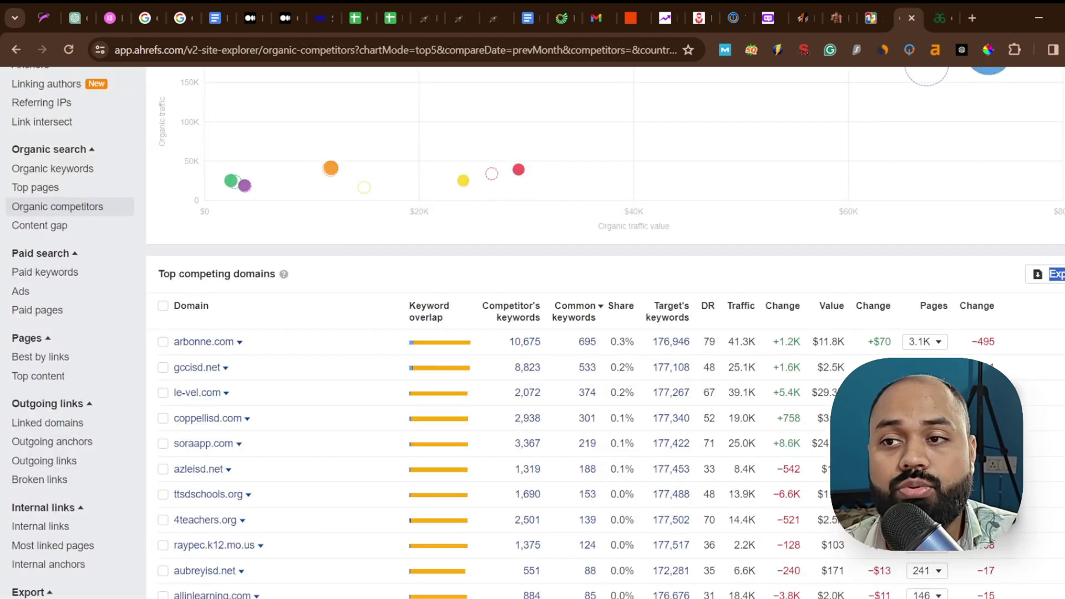
scroll(533, 333, "up", 5)
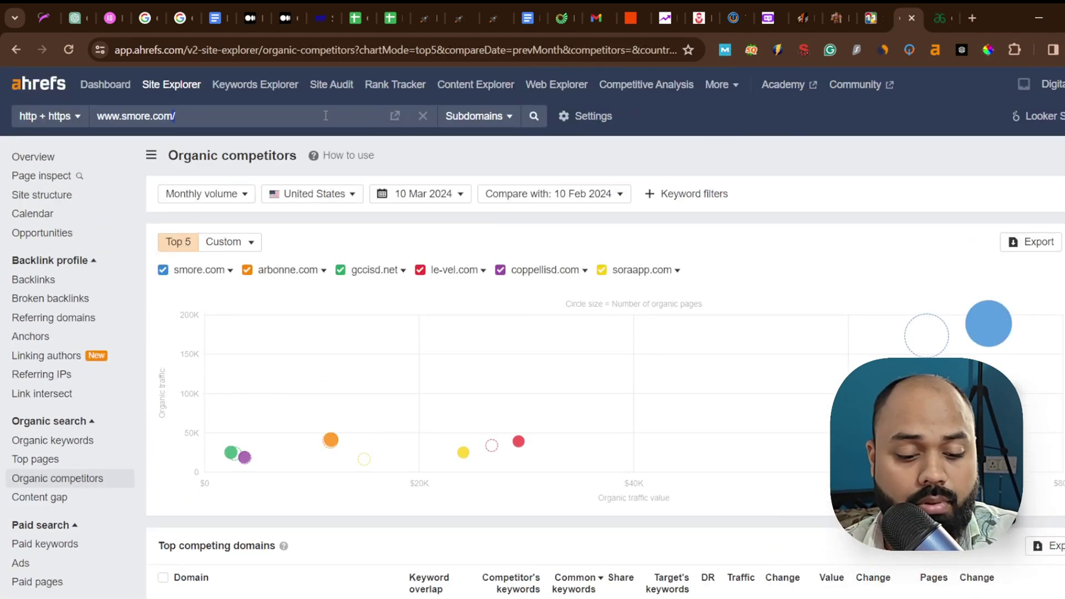
key("ctrl+a")
type("https://ccm.net/forum/")
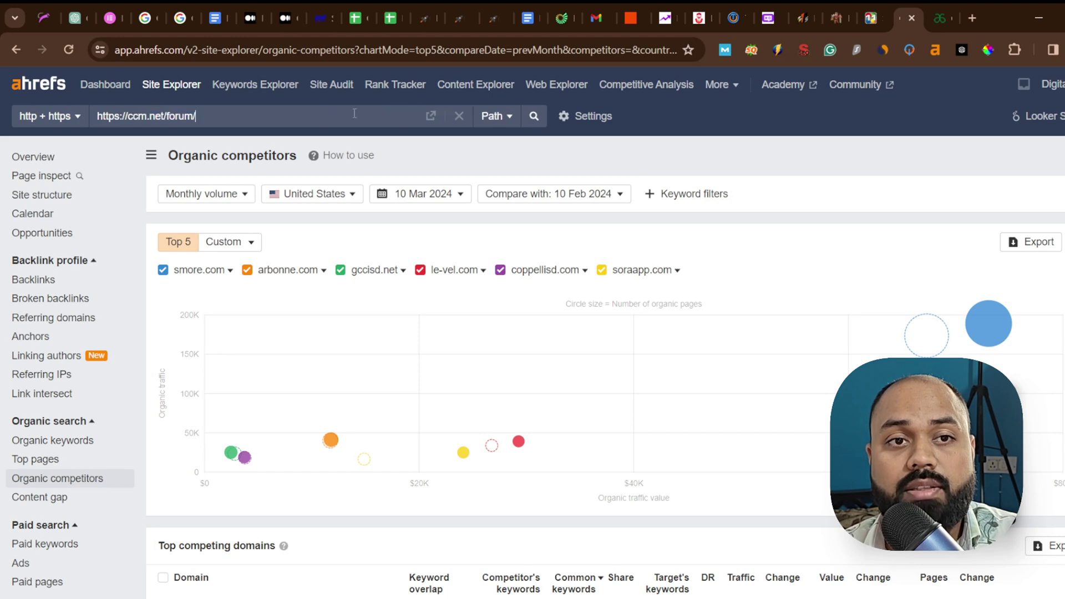
left_click(533, 115)
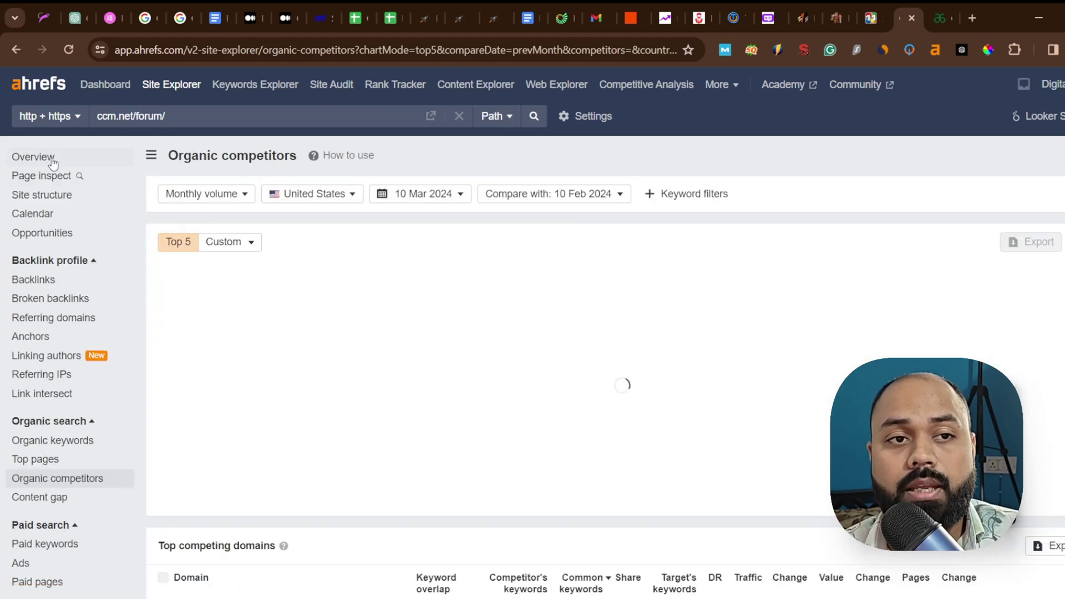
left_click(53, 160)
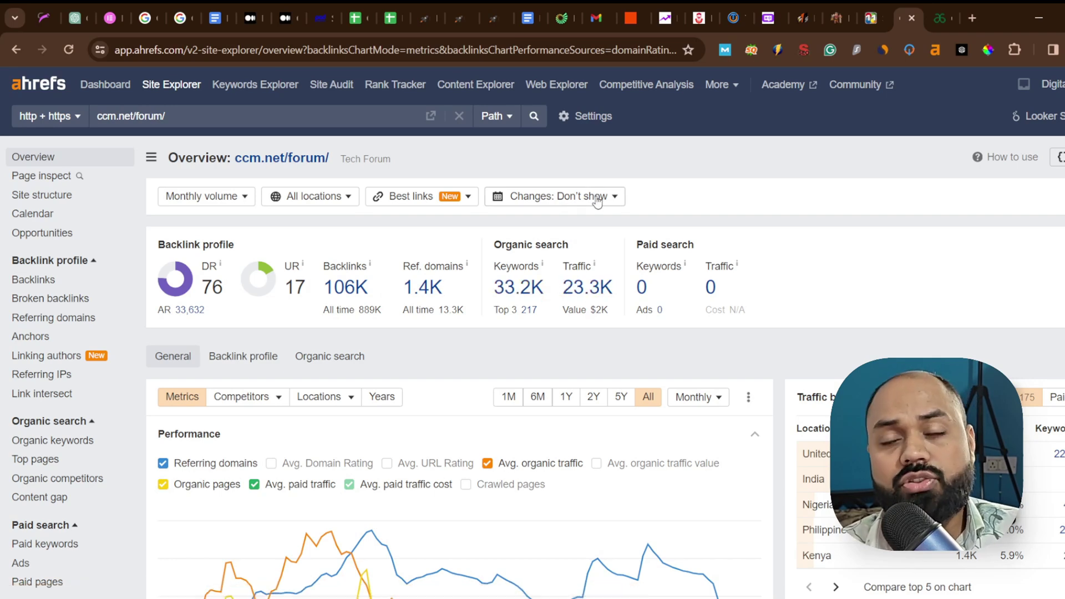
- Glance through the open arbonne.com, cocserverss.com and toptech10s.in pages and return to the ccm.net/forum/ overview in Ahrefs
left_click(938, 17)
left_click(841, 14)
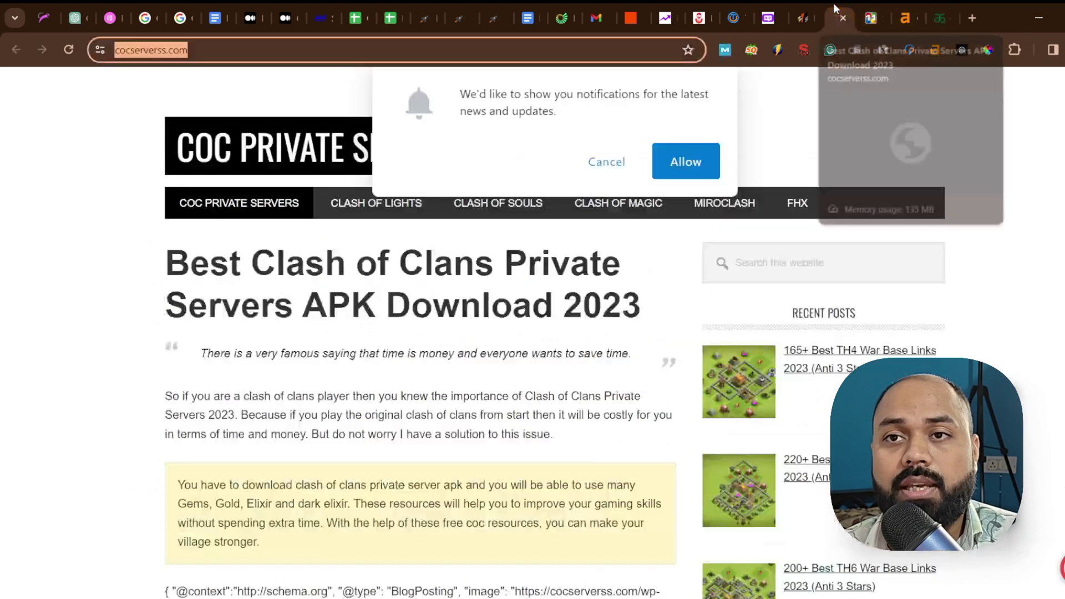
left_click(801, 14)
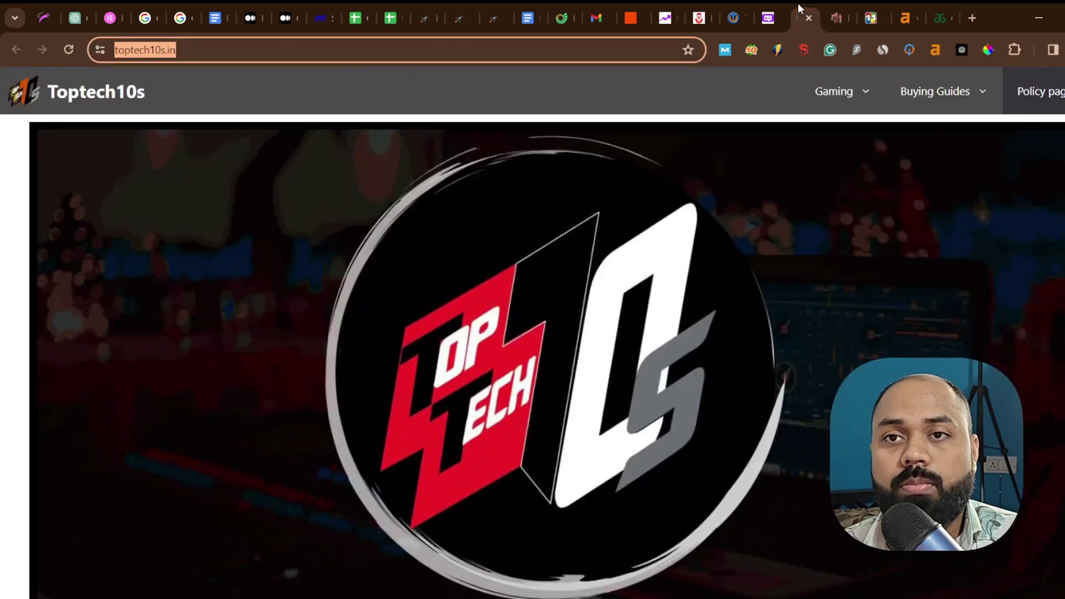
left_click(908, 12)
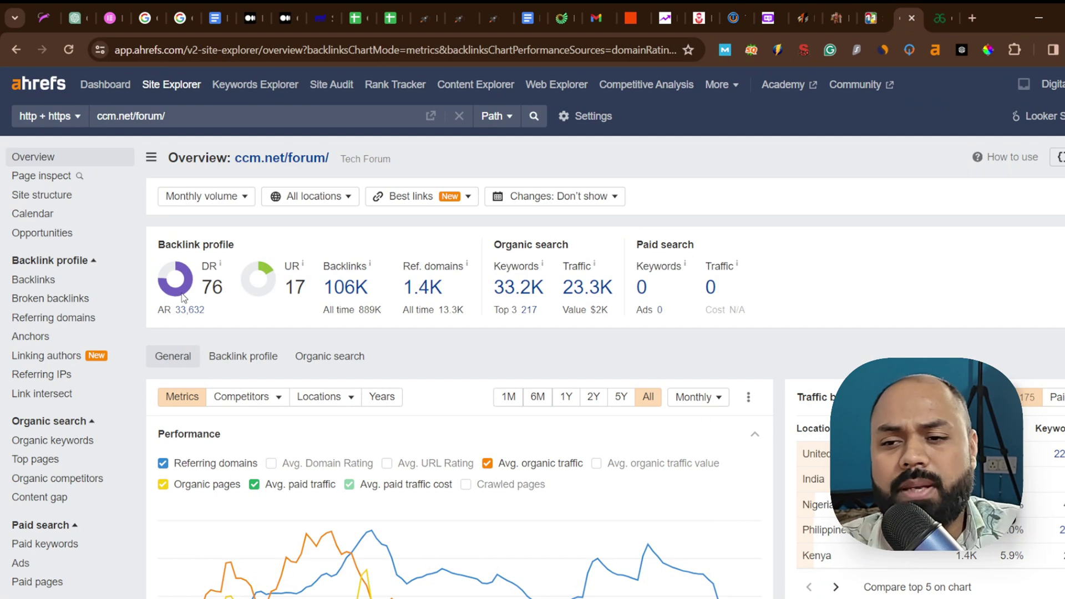
- Switch to the Rankknar Telegram channel page and look through its posts, including the shared Google Sheets and latest post
key("alt+Tab")
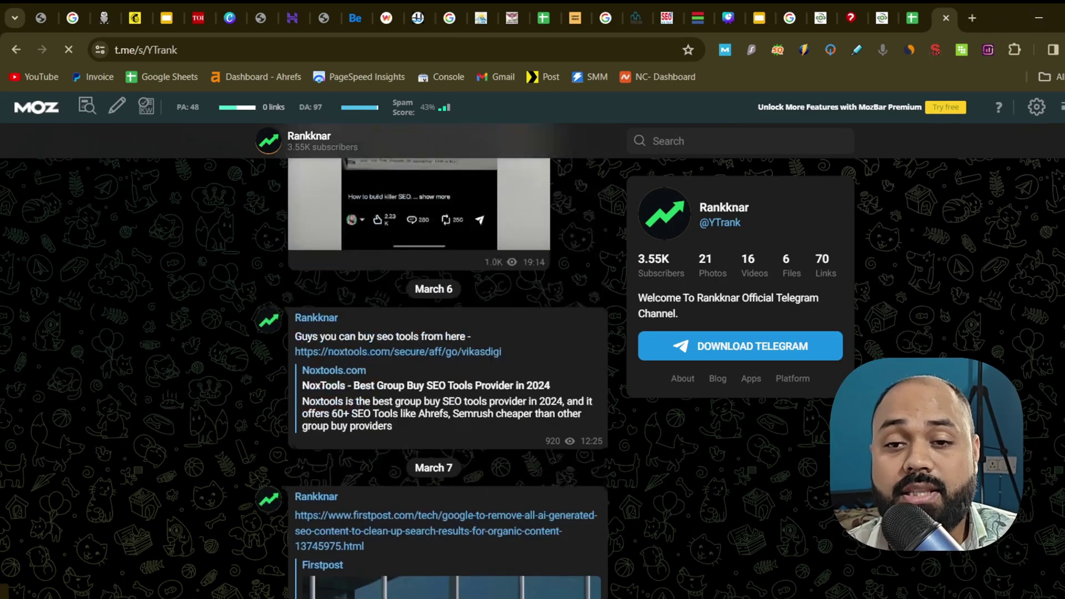
scroll(446, 377, "up", 10)
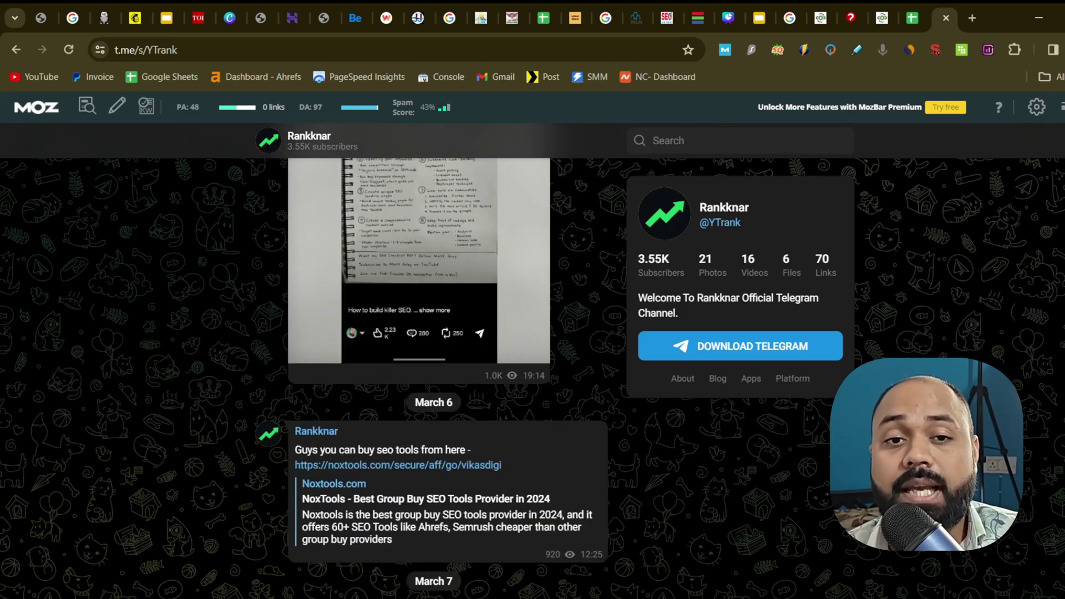
scroll(446, 378, "up", 5)
scroll(446, 377, "down", 3)
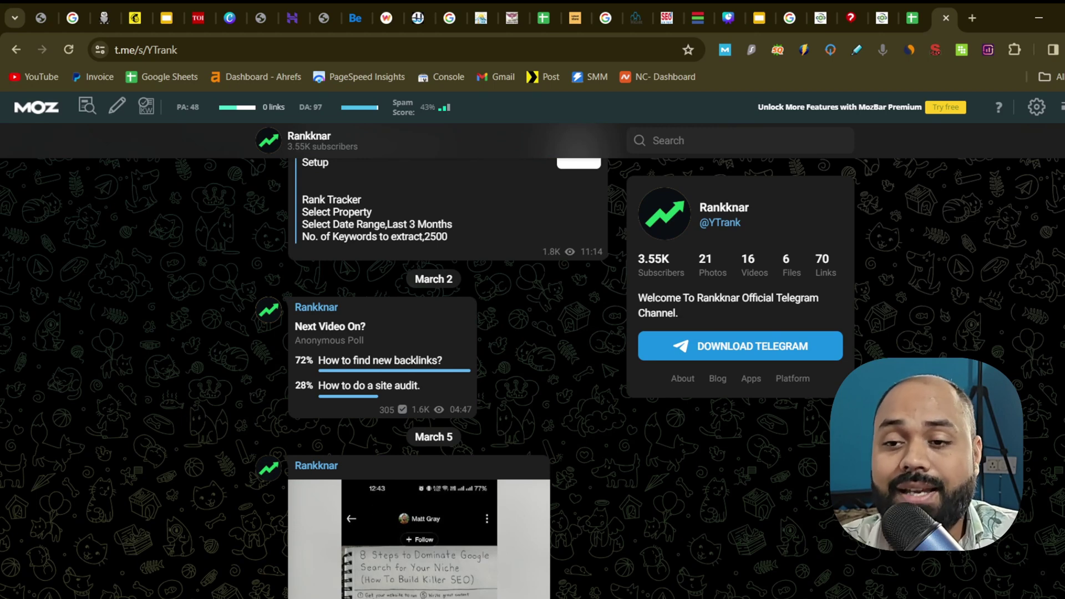
scroll(446, 378, "up", 5)
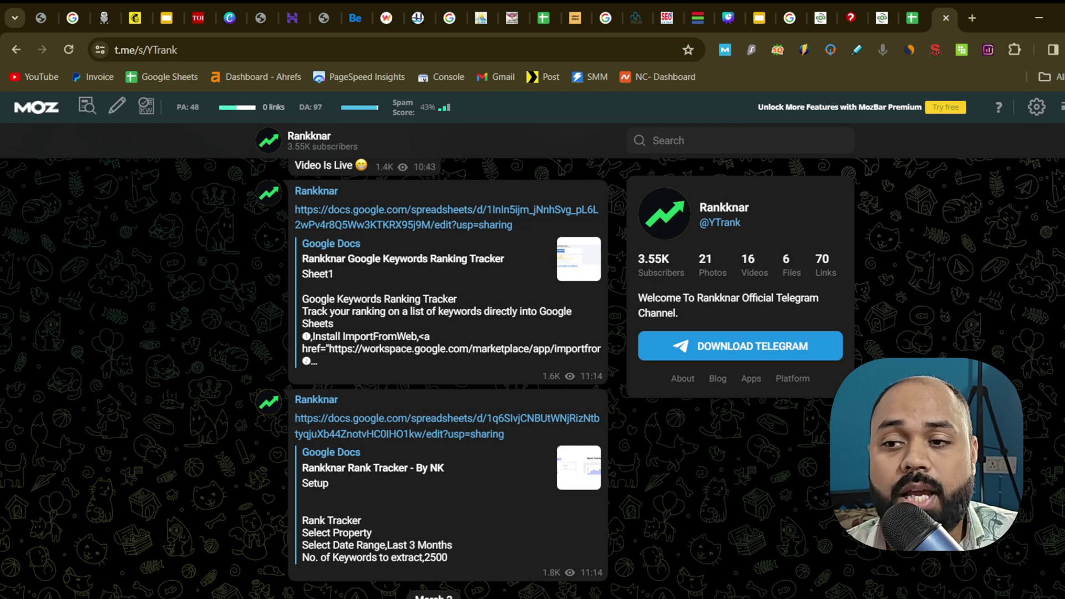
scroll(446, 377, "up", 6)
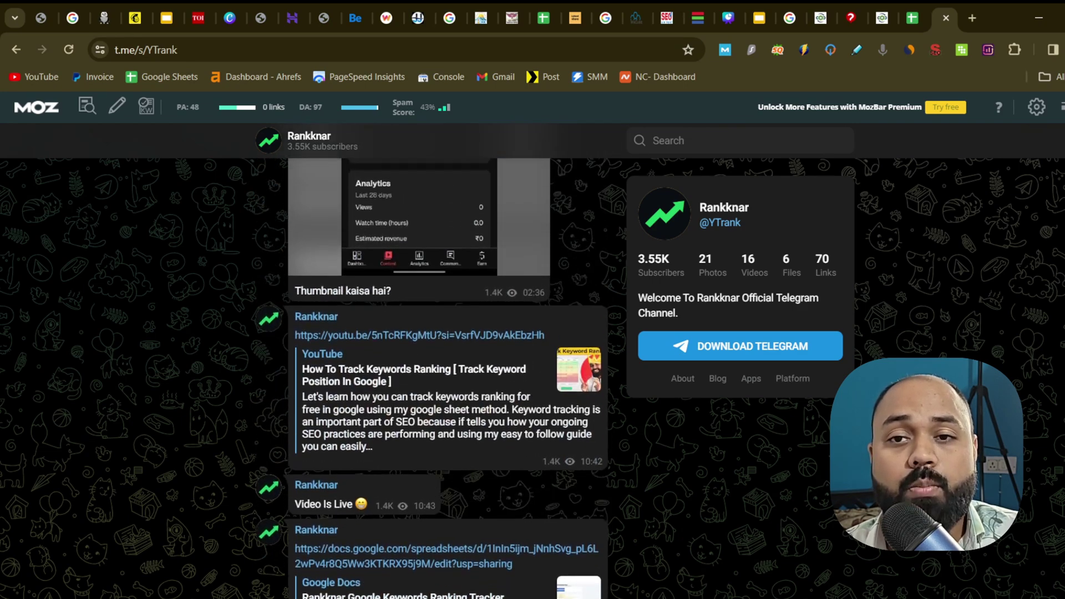
scroll(446, 378, "up", 5)
scroll(446, 377, "down", 8)
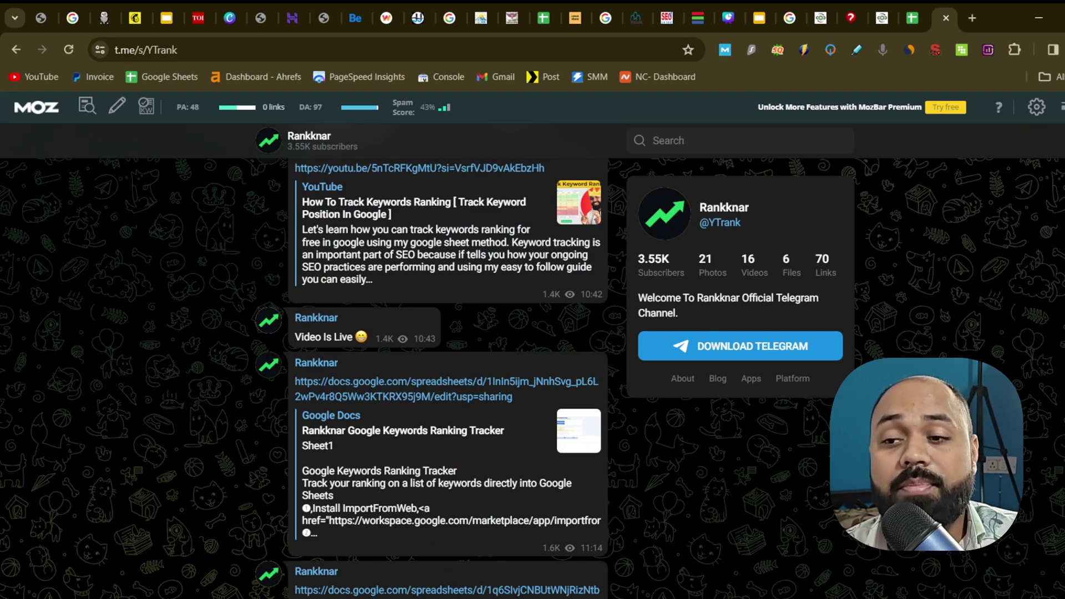
scroll(354, 493, "down", 15)
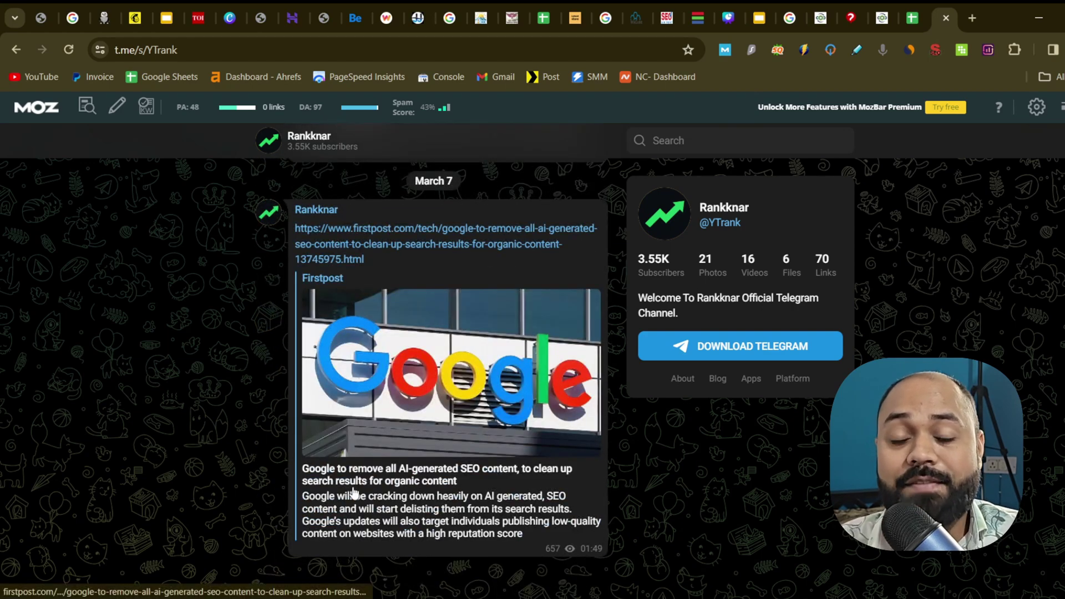